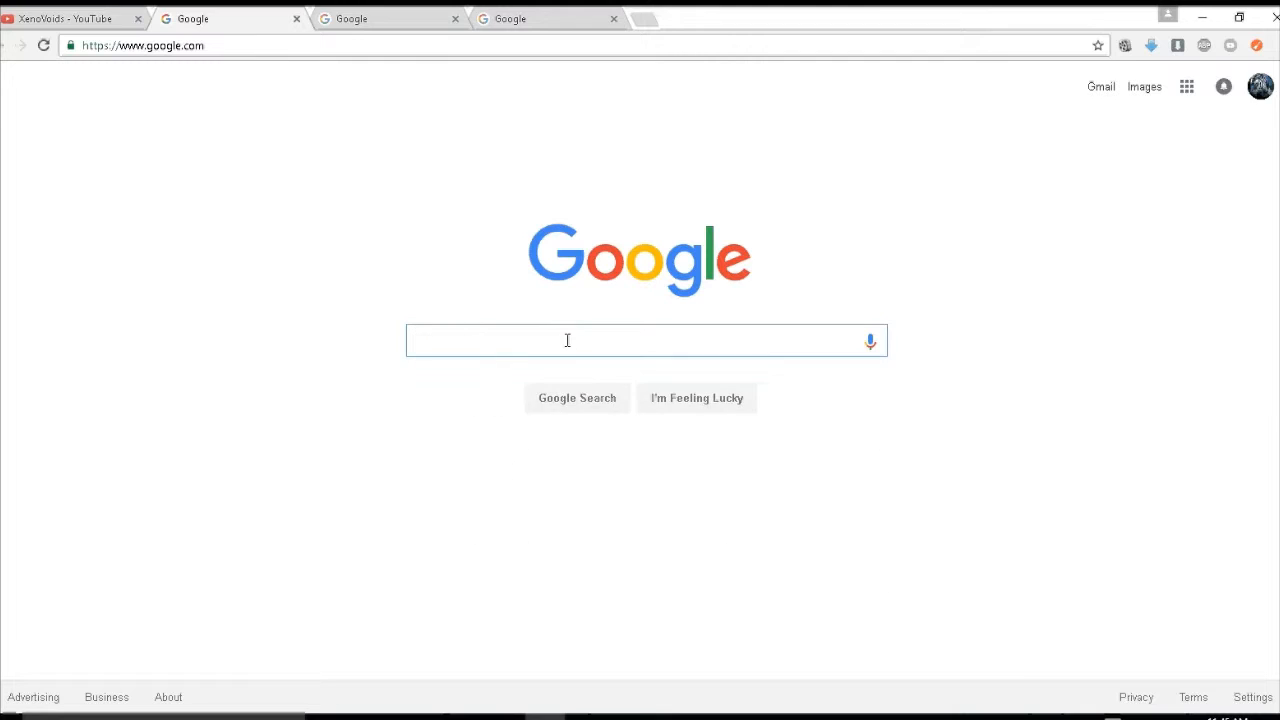
{"action": "type", "text": "Wallpape"}
{"action": "key", "text": "BackSpace"}
{"action": "key", "text": "BackSpace"}
{"action": "key", "text": "BackSpace"}
{"action": "key", "text": "BackSpace"}
{"action": "key", "text": "BackSpace"}
{"action": "key", "text": "BackSpace"}
{"action": "key", "text": "BackSpace"}
{"action": "key", "text": "BackSpace"}
{"action": "type", "text": "how to"}
{"action": "key", "text": "BackSpace"}
{"action": "key", "text": "BackSpace"}
{"action": "key", "text": "BackSpace"}
{"action": "key", "text": "BackSpace"}
{"action": "key", "text": "BackSpace"}
{"action": "key", "text": "BackSpace"}
Search Google for "Gaming" and show the image results.
{"action": "type", "text": "Gaming"}
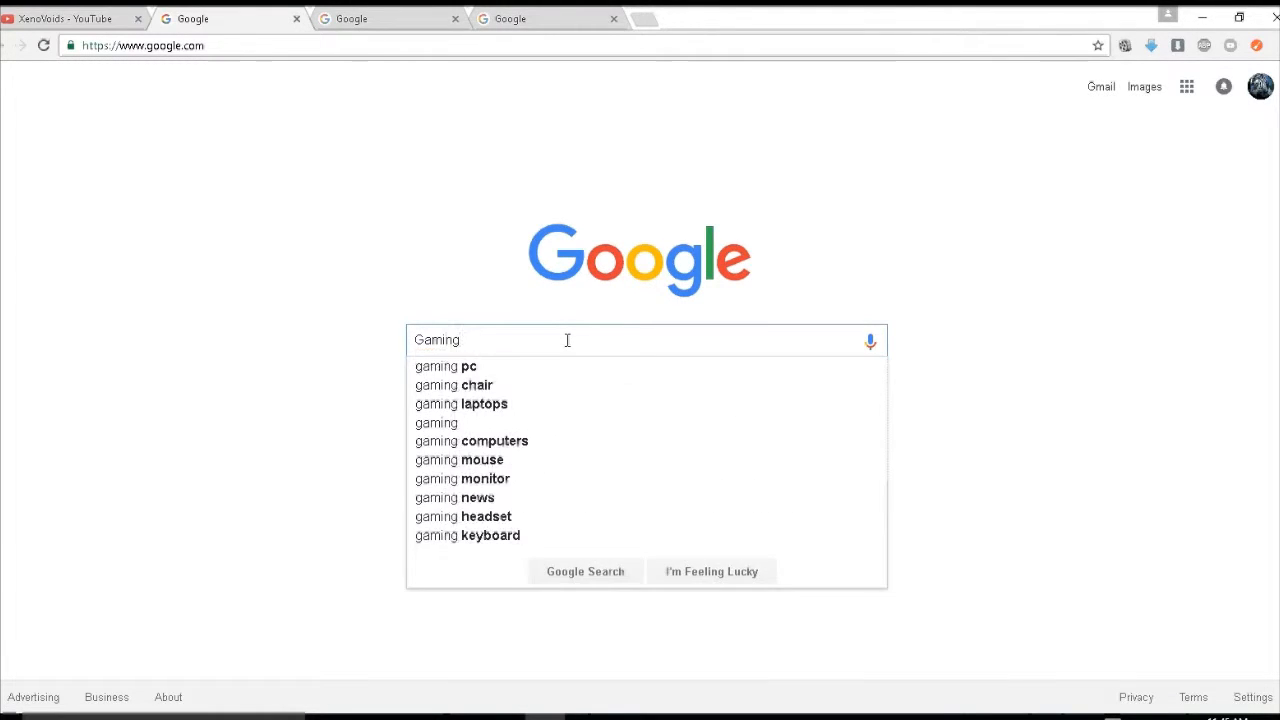
{"action": "key", "text": "Return"}
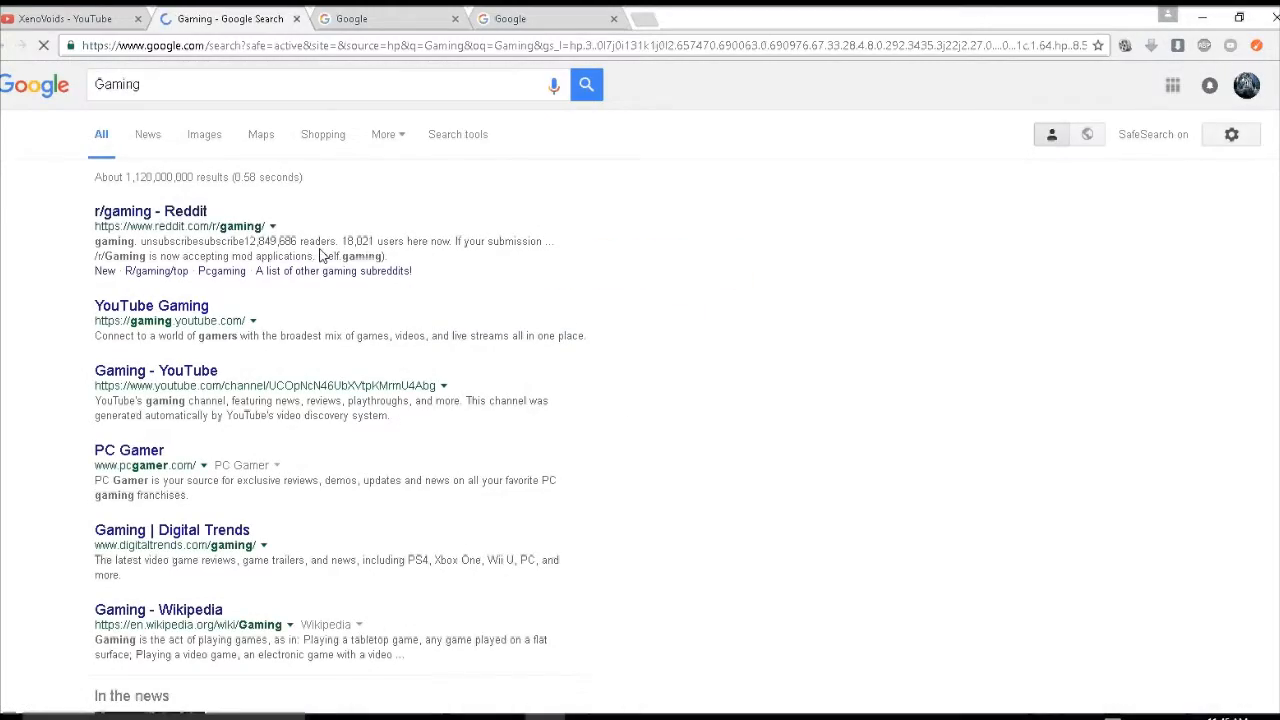
{"action": "left_click", "coordinate": [210, 140]}
Browse through the Gaming image results for a suitable picture.
{"action": "scroll", "coordinate": [891, 466], "scroll_direction": "down", "scroll_amount": 3}
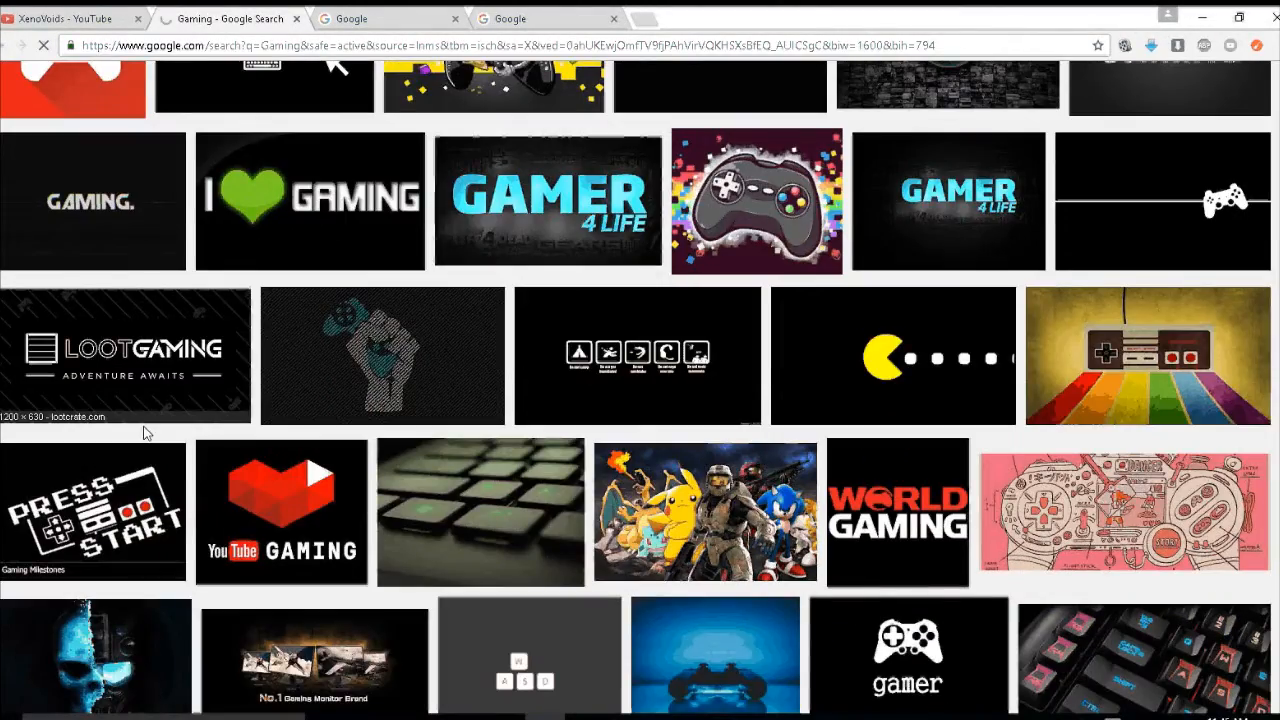
{"action": "scroll", "coordinate": [440, 485], "scroll_direction": "down", "scroll_amount": 3}
{"action": "scroll", "coordinate": [440, 485], "scroll_direction": "down", "scroll_amount": 2}
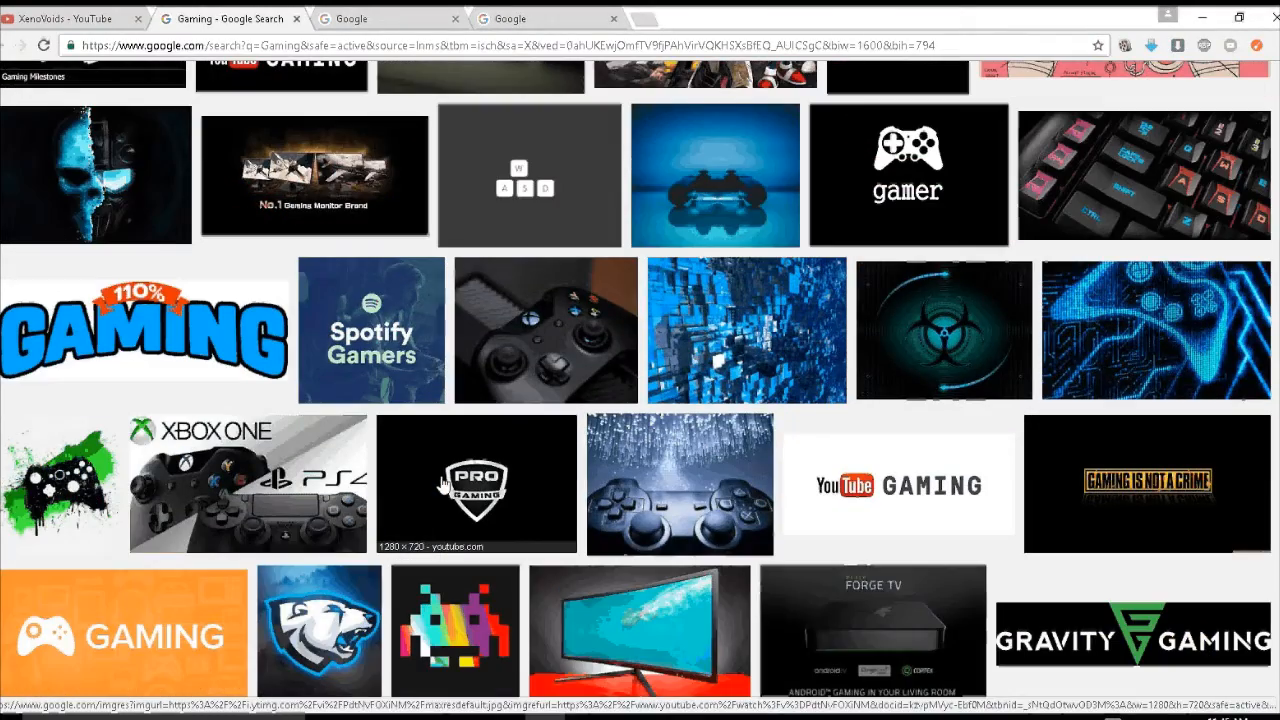
{"action": "scroll", "coordinate": [351, 431], "scroll_direction": "down", "scroll_amount": 3}
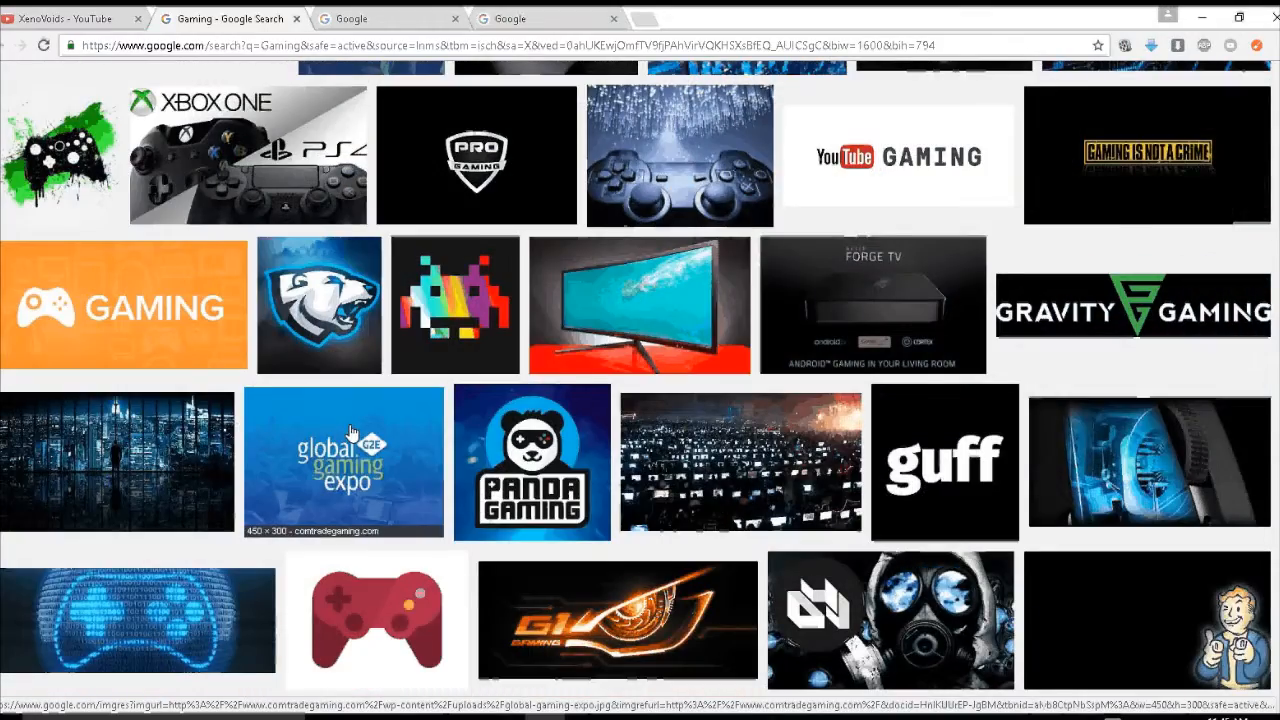
{"action": "scroll", "coordinate": [351, 431], "scroll_direction": "down", "scroll_amount": 3}
{"action": "scroll", "coordinate": [840, 450], "scroll_direction": "down", "scroll_amount": 3}
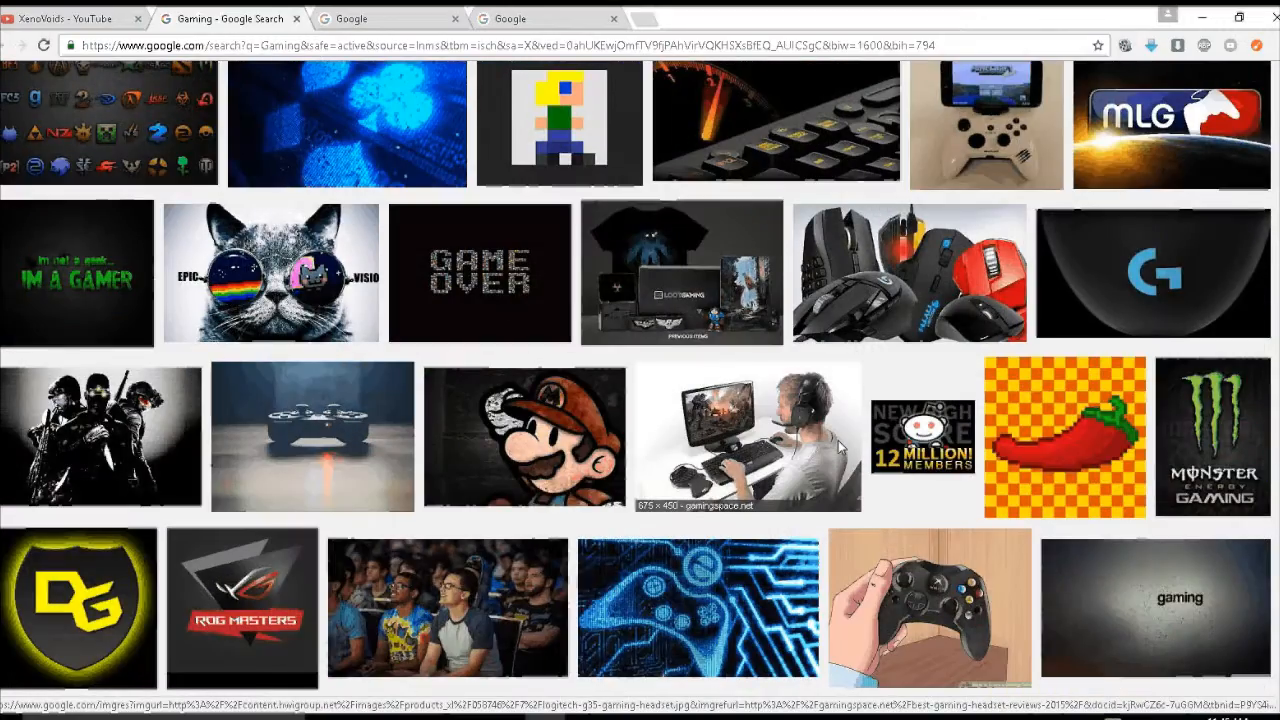
{"action": "scroll", "coordinate": [757, 484], "scroll_direction": "down", "scroll_amount": 2}
{"action": "scroll", "coordinate": [757, 484], "scroll_direction": "down", "scroll_amount": 2}
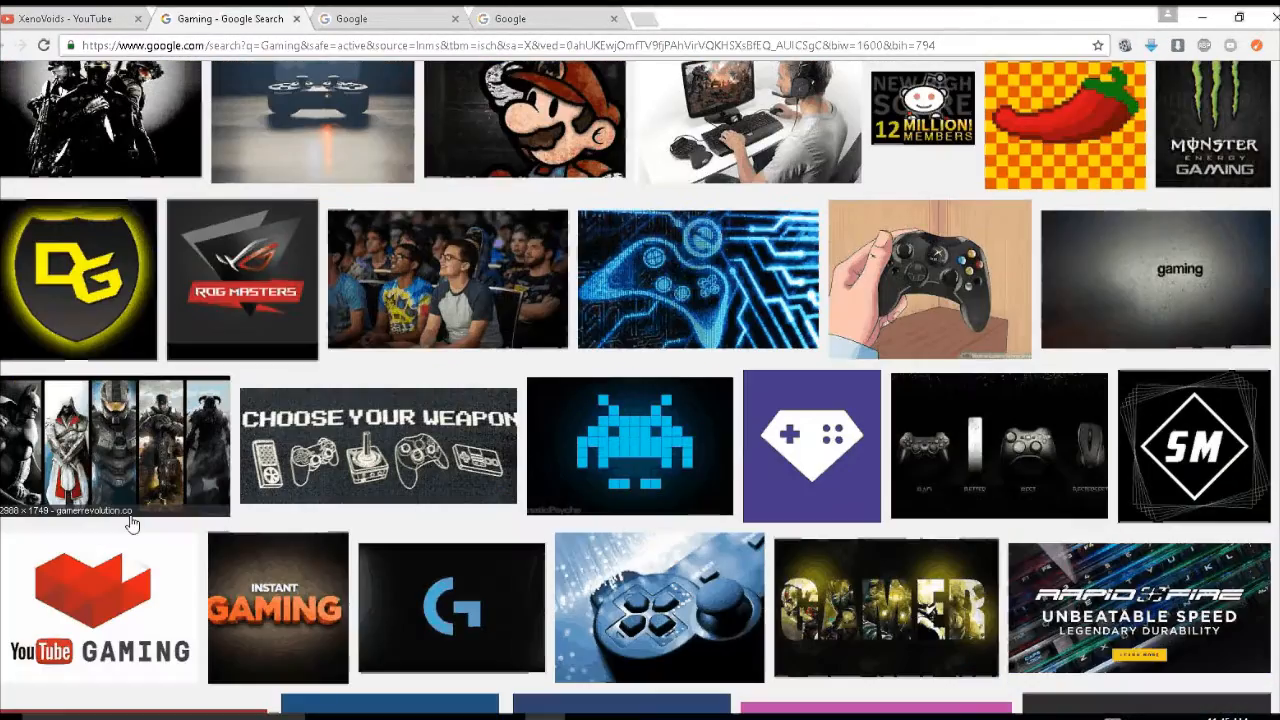
{"action": "scroll", "coordinate": [425, 485], "scroll_direction": "down", "scroll_amount": 5}
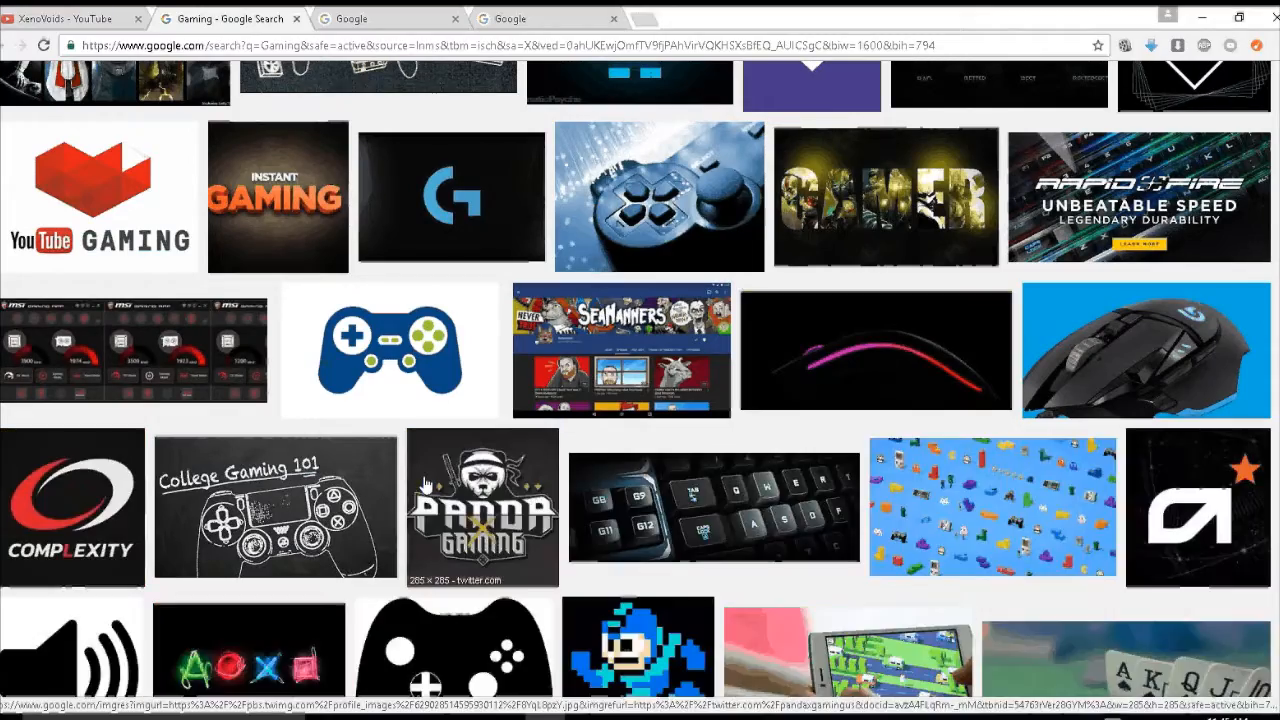
{"action": "scroll", "coordinate": [426, 485], "scroll_direction": "down", "scroll_amount": 2}
{"action": "scroll", "coordinate": [426, 485], "scroll_direction": "up", "scroll_amount": 16}
Extend the image search to "Gaming controller".
{"action": "left_click", "coordinate": [204, 84]}
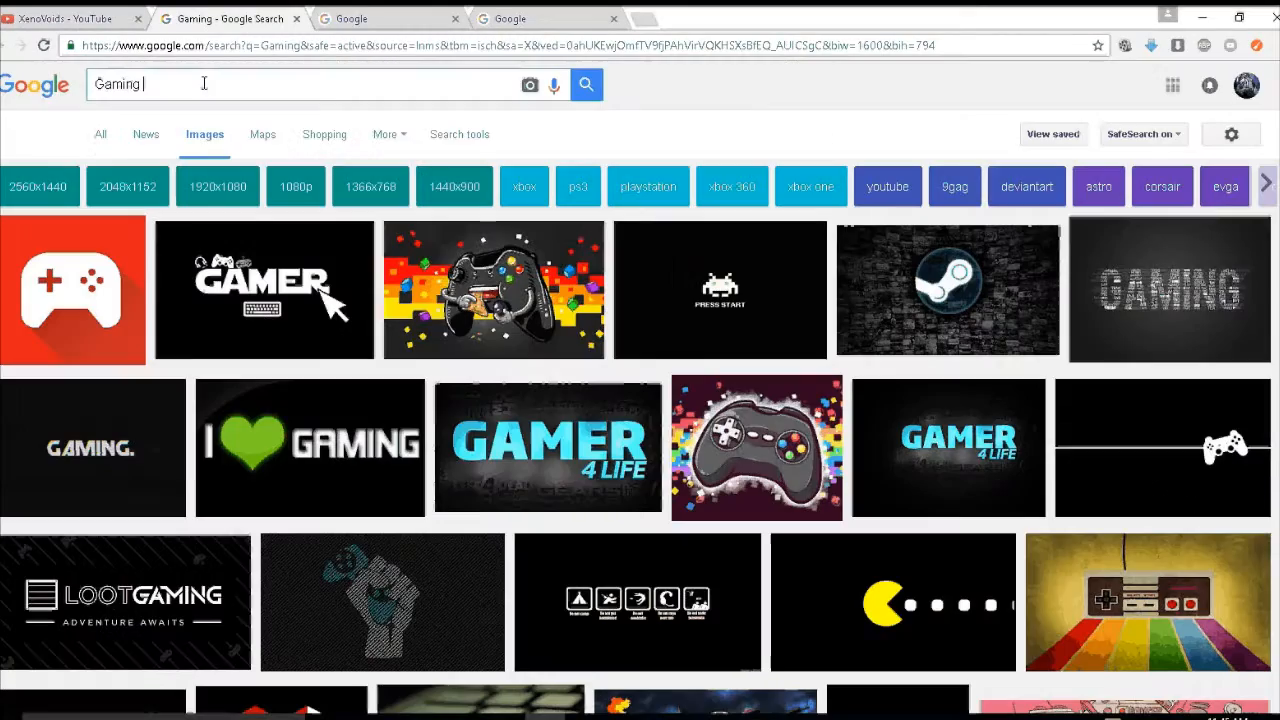
{"action": "type", "text": "controller"}
{"action": "key", "text": "Return"}
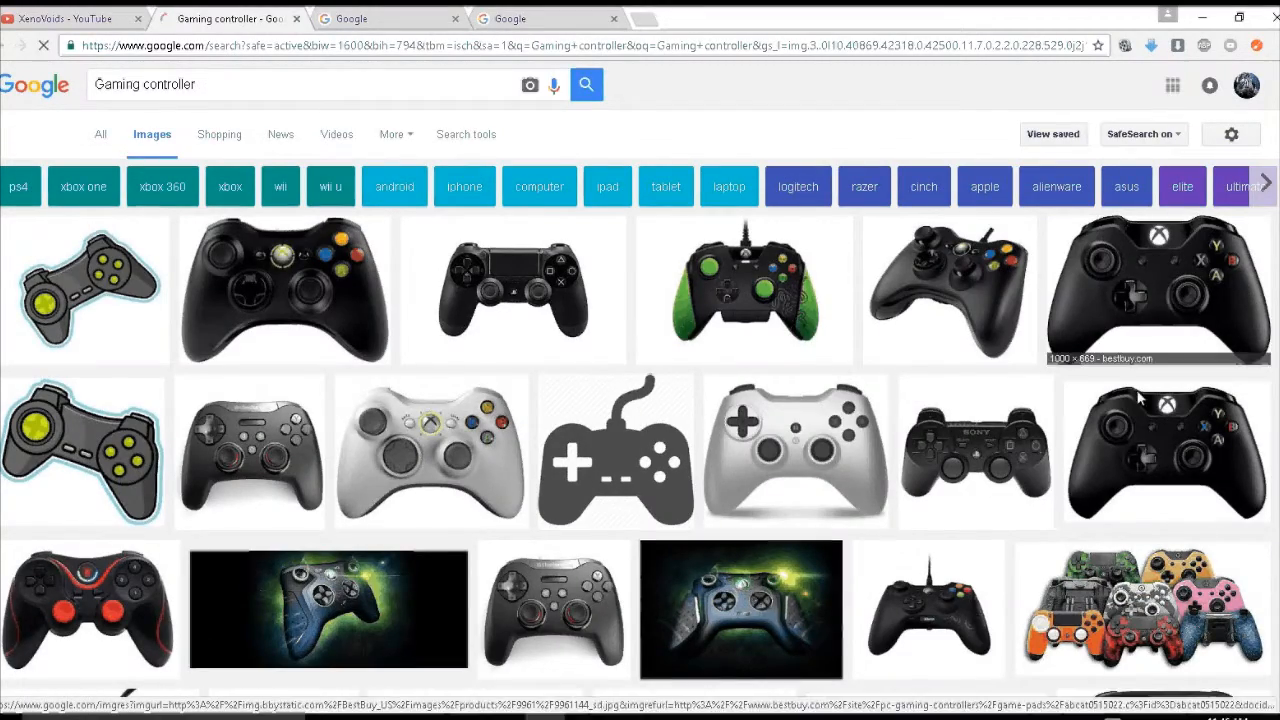
Start saving the black Xbox One controller image from Best Buy, creating and opening a folder named Youtube Pic in Downloads.
{"action": "right_click", "coordinate": [1107, 303]}
{"action": "left_click", "coordinate": [1107, 303]}
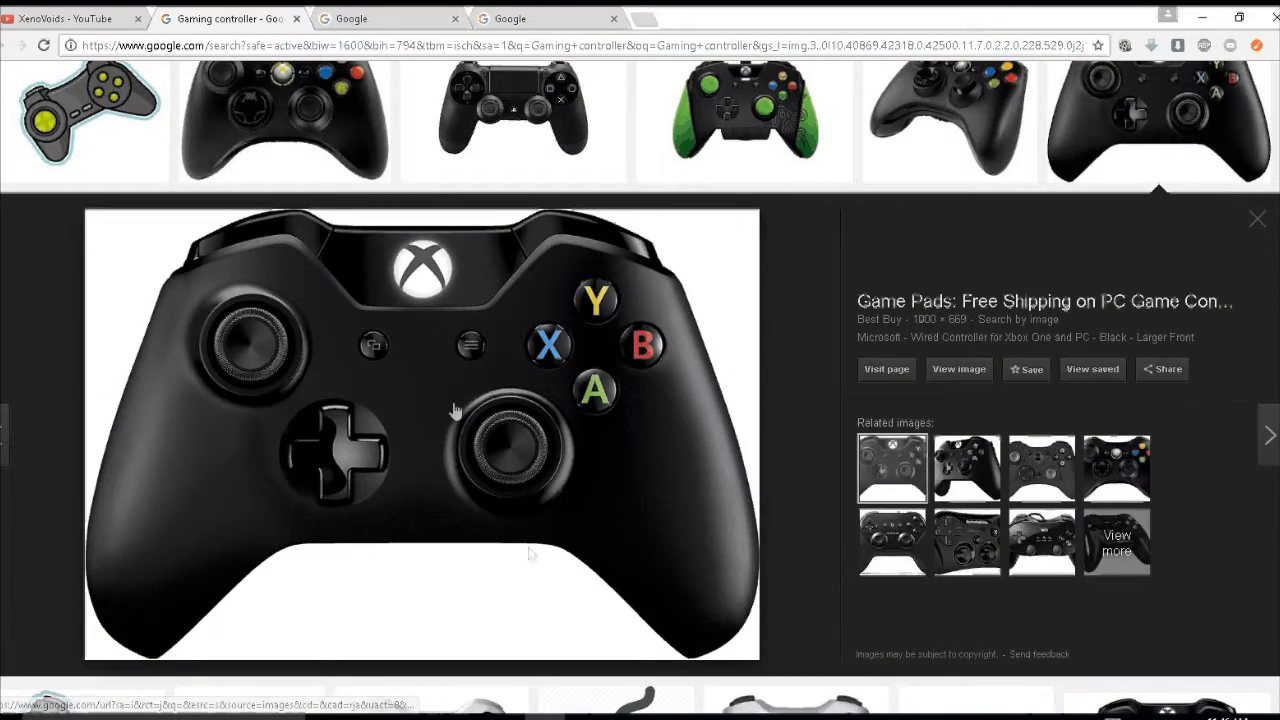
{"action": "left_click", "coordinate": [437, 163]}
{"action": "right_click", "coordinate": [437, 163]}
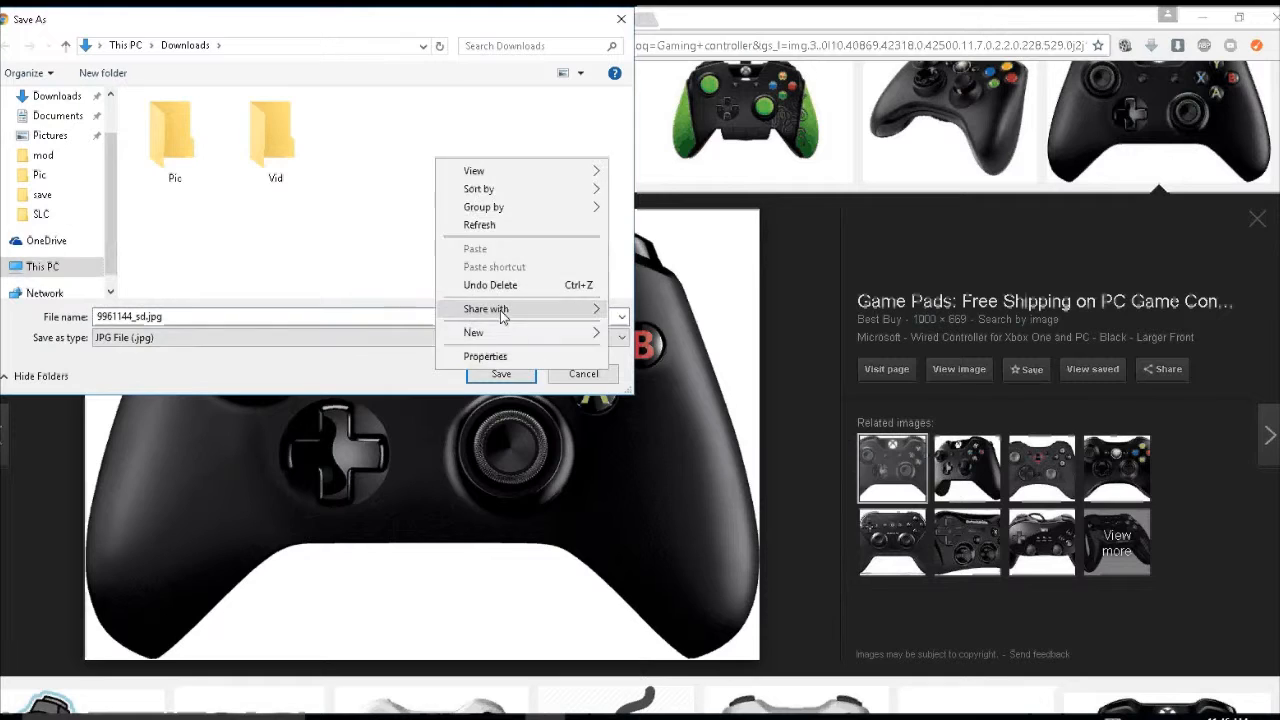
{"action": "mouse_move", "coordinate": [503, 337]}
{"action": "left_click", "coordinate": [646, 334]}
{"action": "type", "text": "Youtube Pic"}
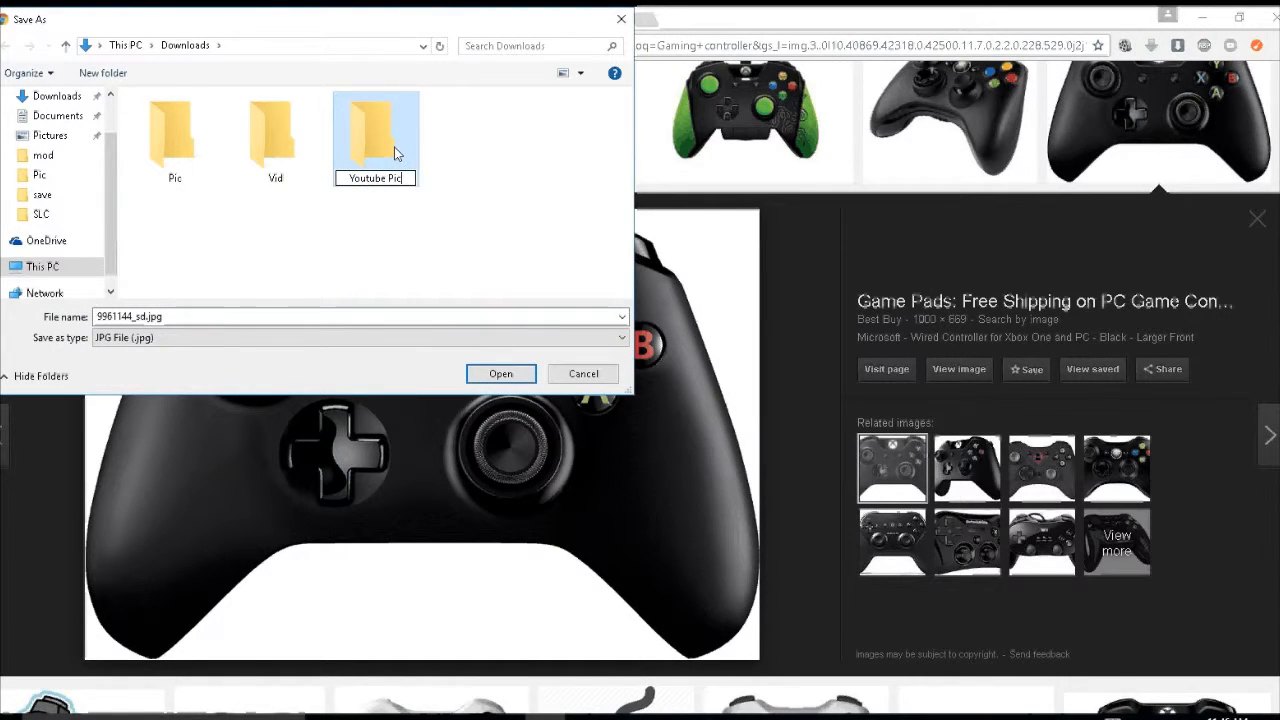
{"action": "key", "text": "Return"}
{"action": "key", "text": "Return"}
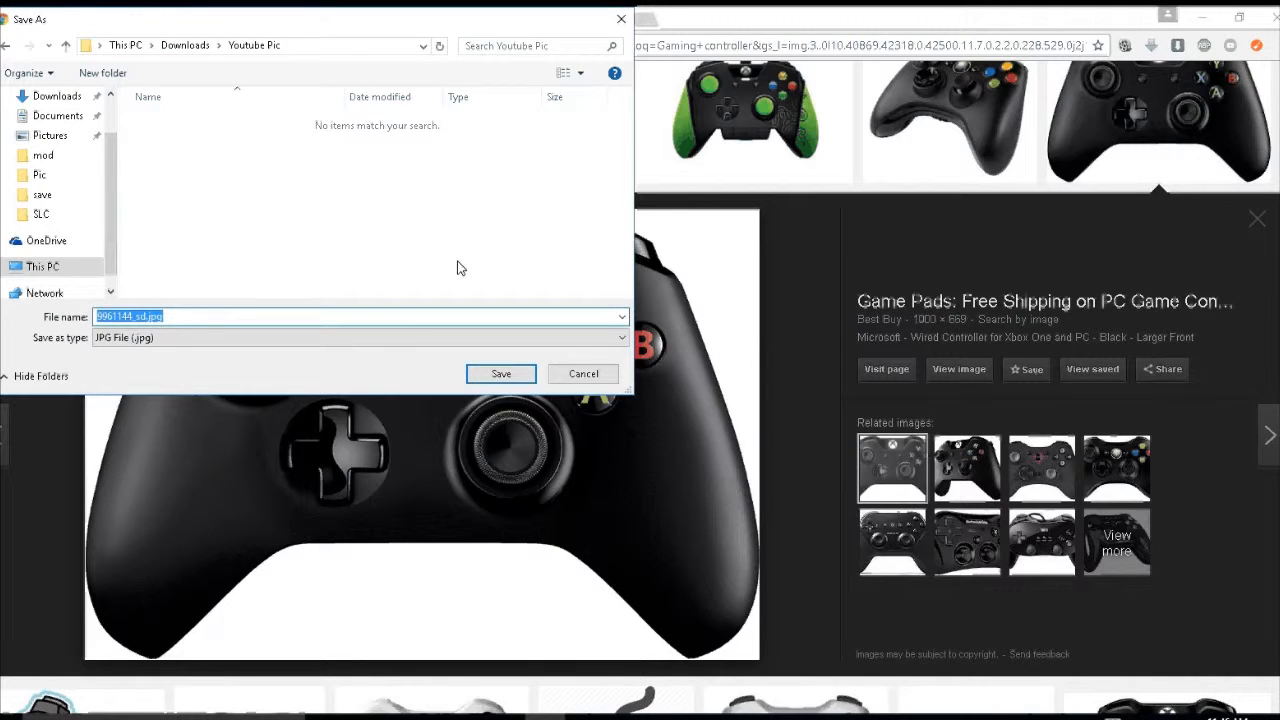
Save the Xbox controller image as gamepad in the Youtube Pic folder and close its preview.
{"action": "type", "text": "pad"}
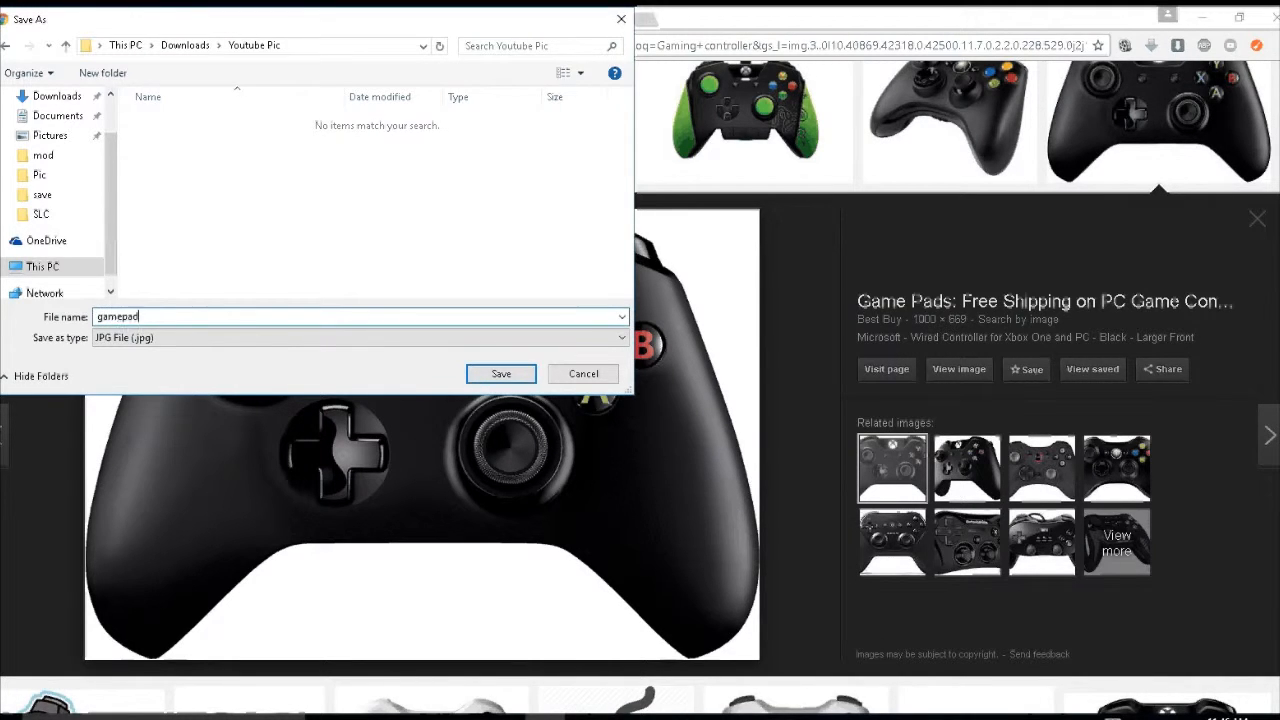
{"action": "key", "text": "Return"}
{"action": "key", "text": "Escape"}
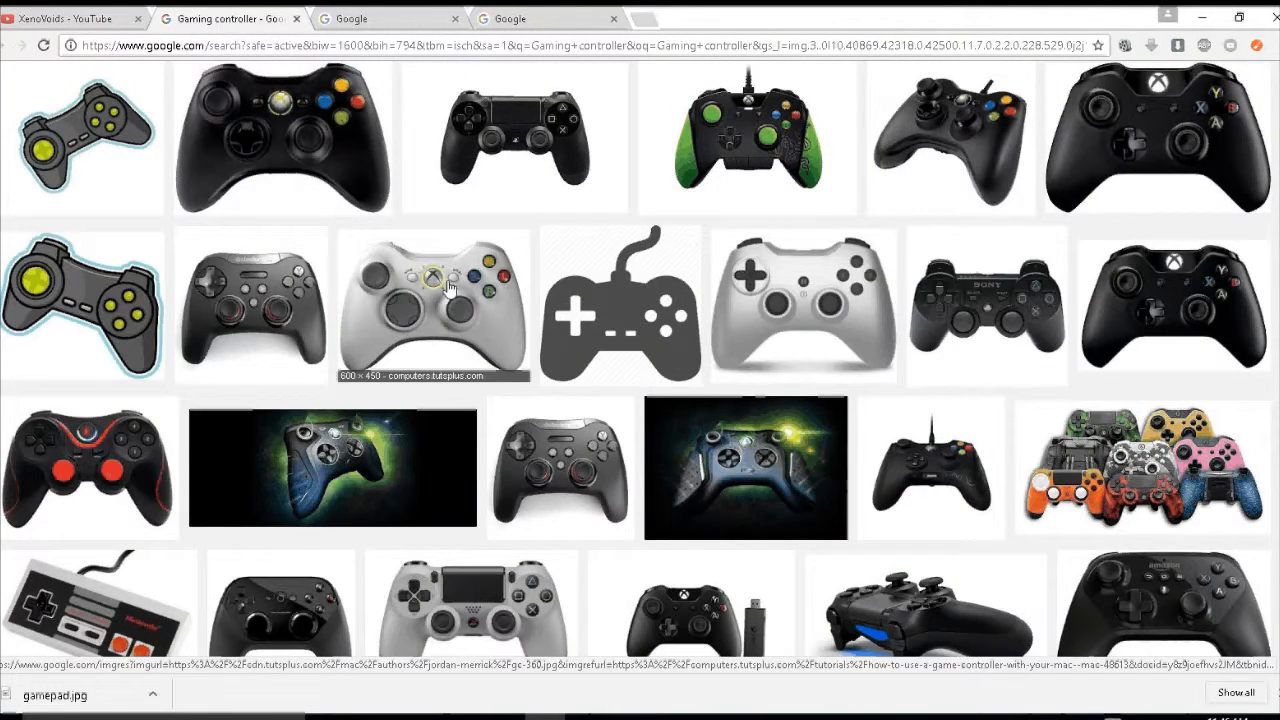
Find and open the PC Gamer image of a black controller with a blue light bar.
{"action": "scroll", "coordinate": [418, 358], "scroll_direction": "down", "scroll_amount": 2}
{"action": "scroll", "coordinate": [418, 358], "scroll_direction": "down", "scroll_amount": 3}
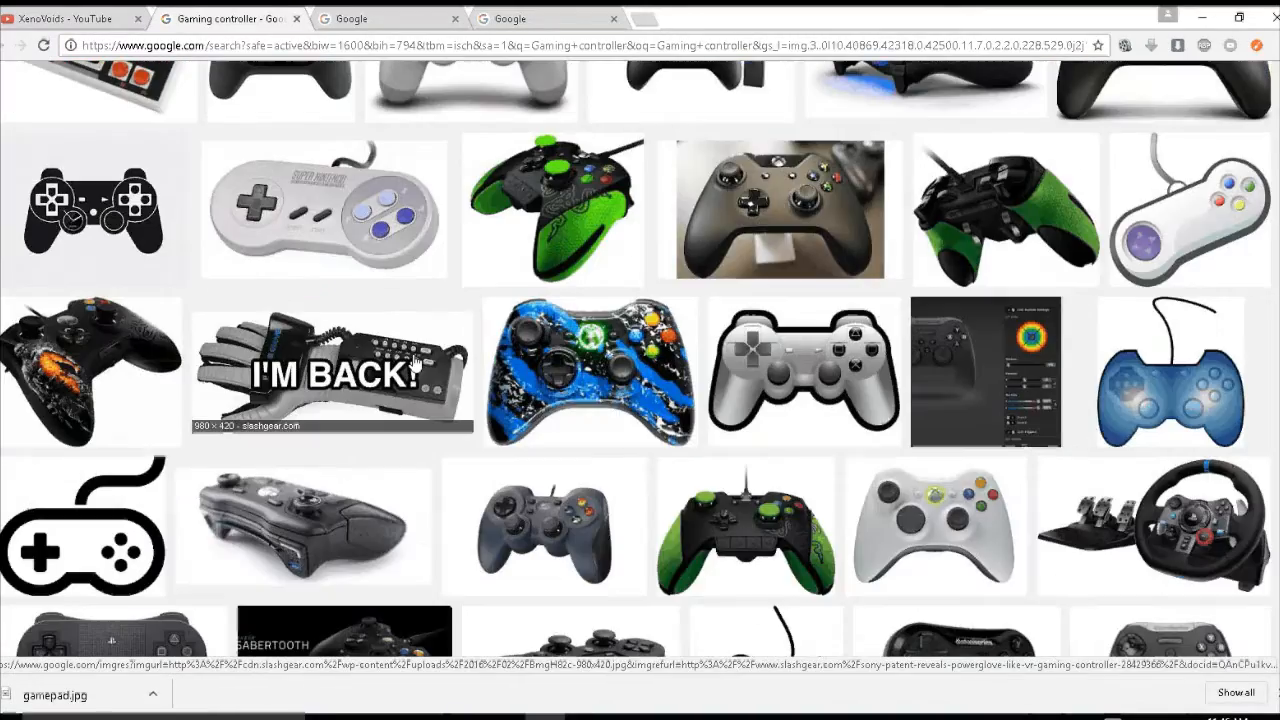
{"action": "scroll", "coordinate": [868, 272], "scroll_direction": "up", "scroll_amount": 2}
{"action": "left_click", "coordinate": [868, 272]}
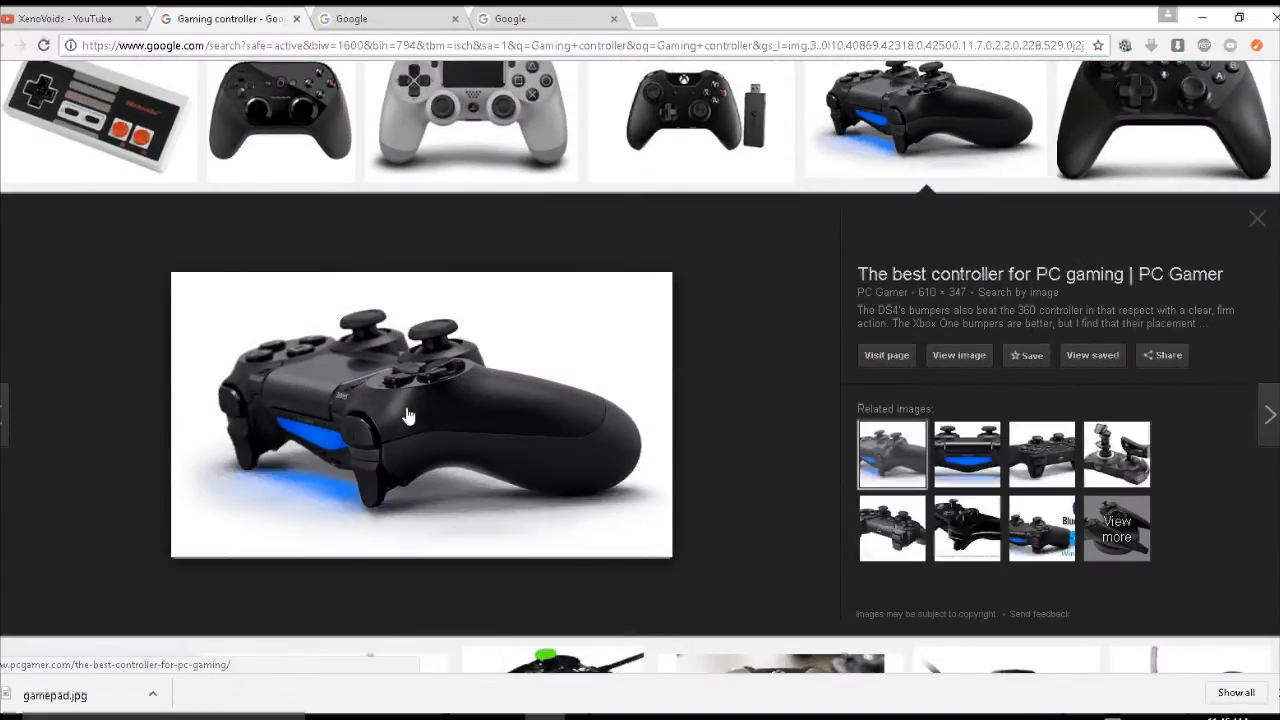
Save the blue-lit controller image as gamepad_2 in the Youtube Pic folder and close its preview.
{"action": "right_click", "coordinate": [405, 408]}
{"action": "left_click", "coordinate": [509, 549]}
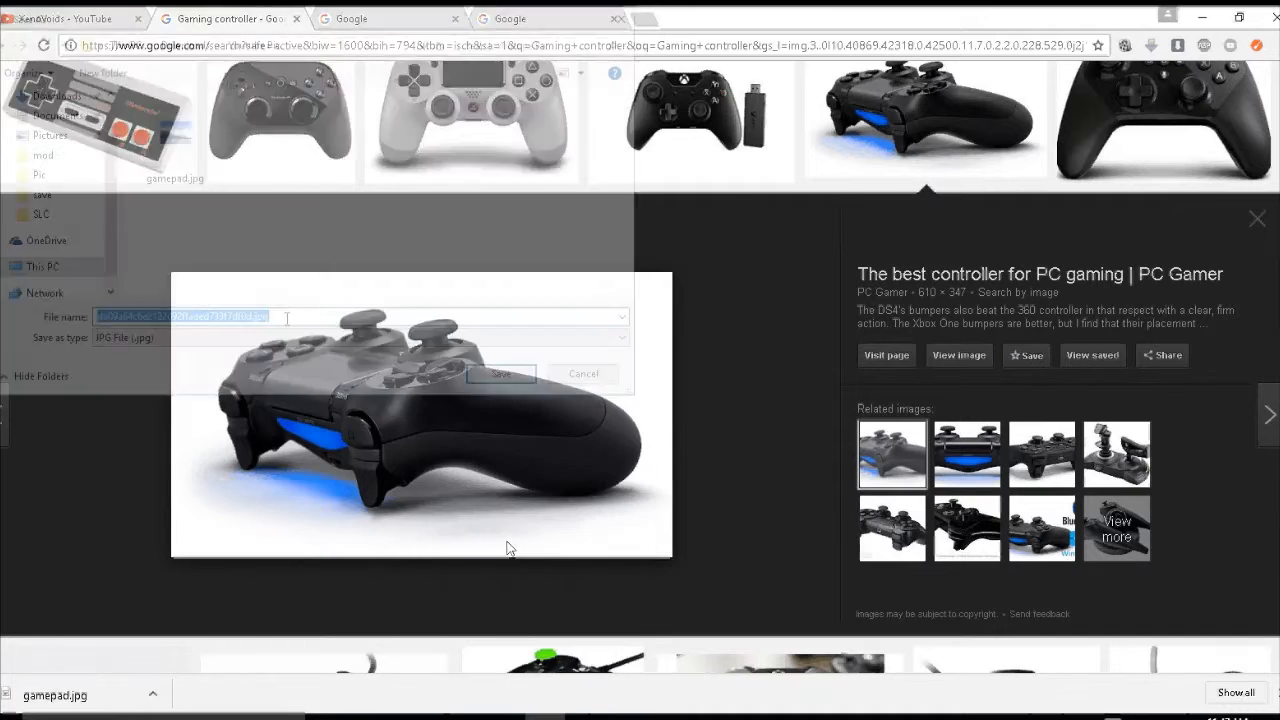
{"action": "type", "text": "gamepad_2"}
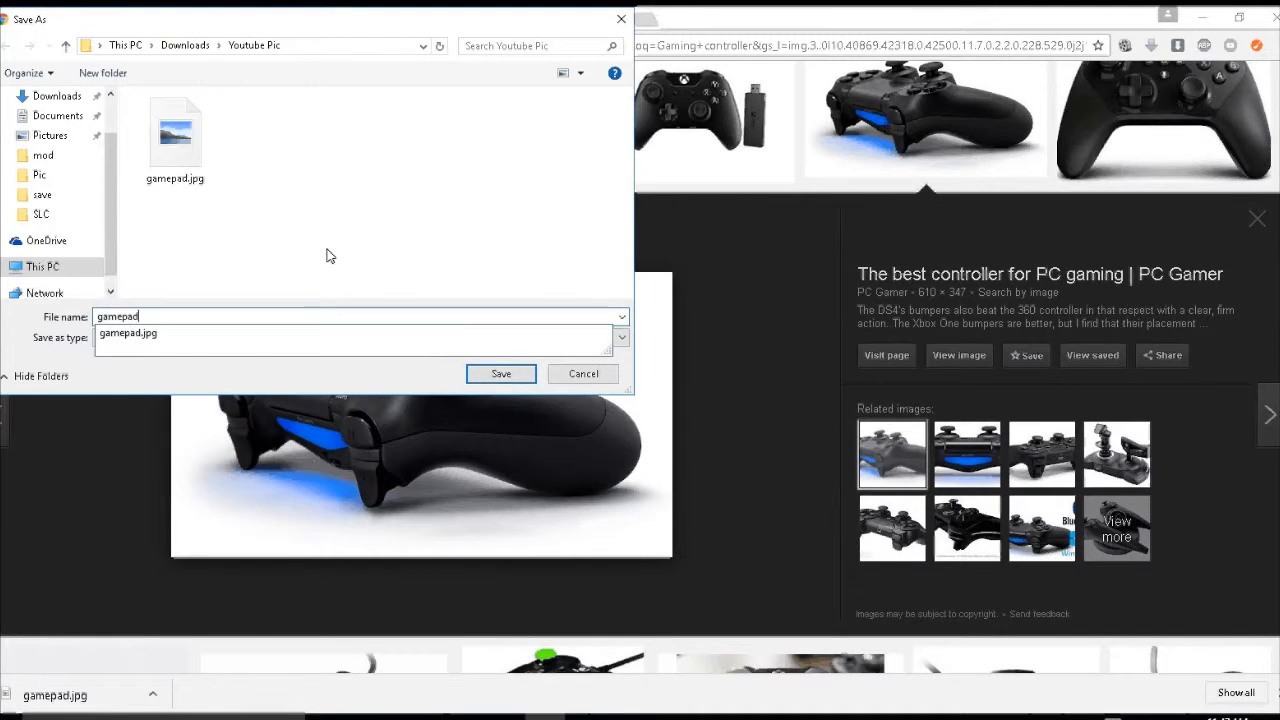
{"action": "key", "text": "Return"}
{"action": "key", "text": "Escape"}
Open the front-view Sony DualShock 4 image from The Wirecutter and save it as gamepad_3 in the Youtube Pic folder.
{"action": "scroll", "coordinate": [583, 297], "scroll_direction": "up", "scroll_amount": 10}
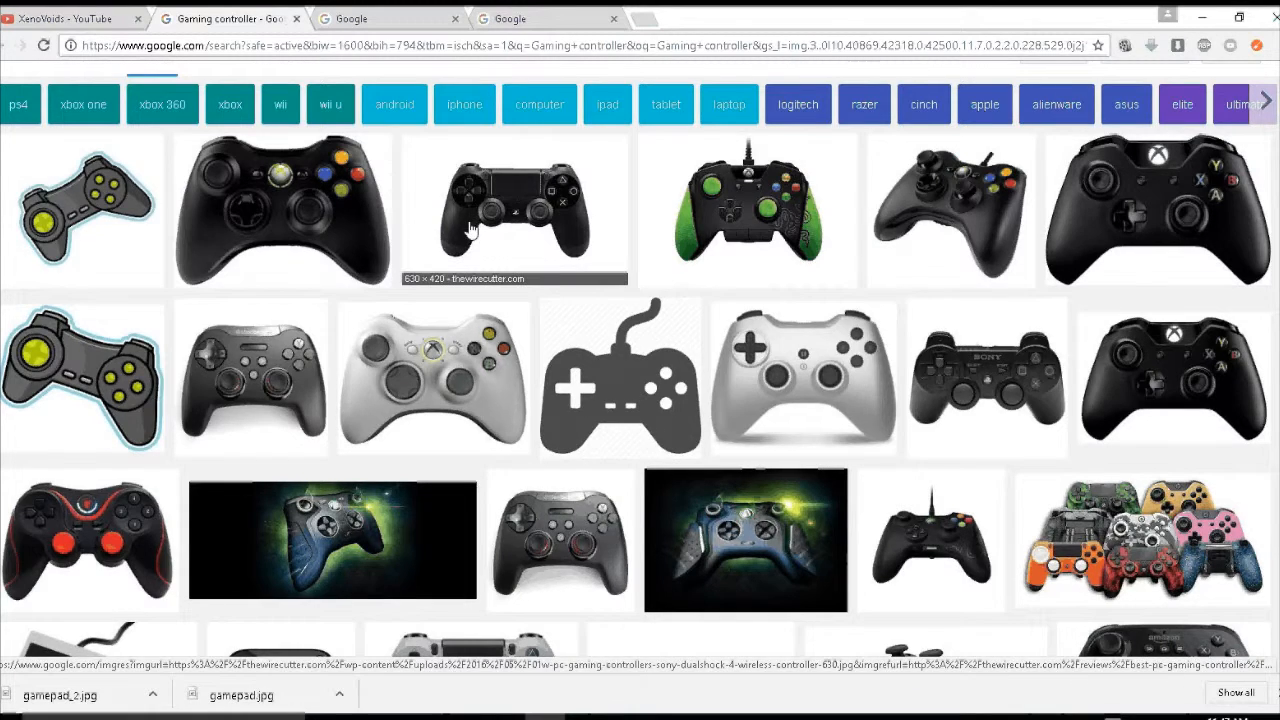
{"action": "left_click", "coordinate": [470, 229]}
{"action": "right_click", "coordinate": [420, 366]}
{"action": "left_click", "coordinate": [470, 511]}
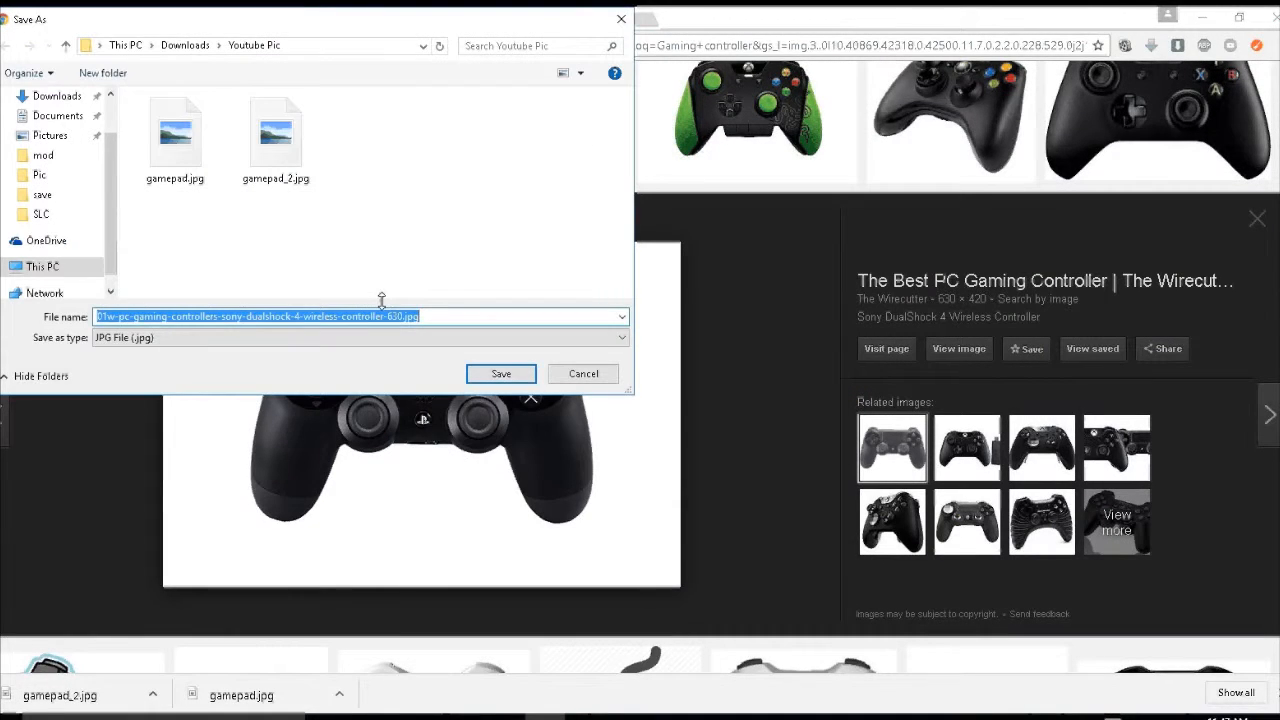
{"action": "type", "text": "gamepad_3"}
{"action": "key", "text": "Return"}
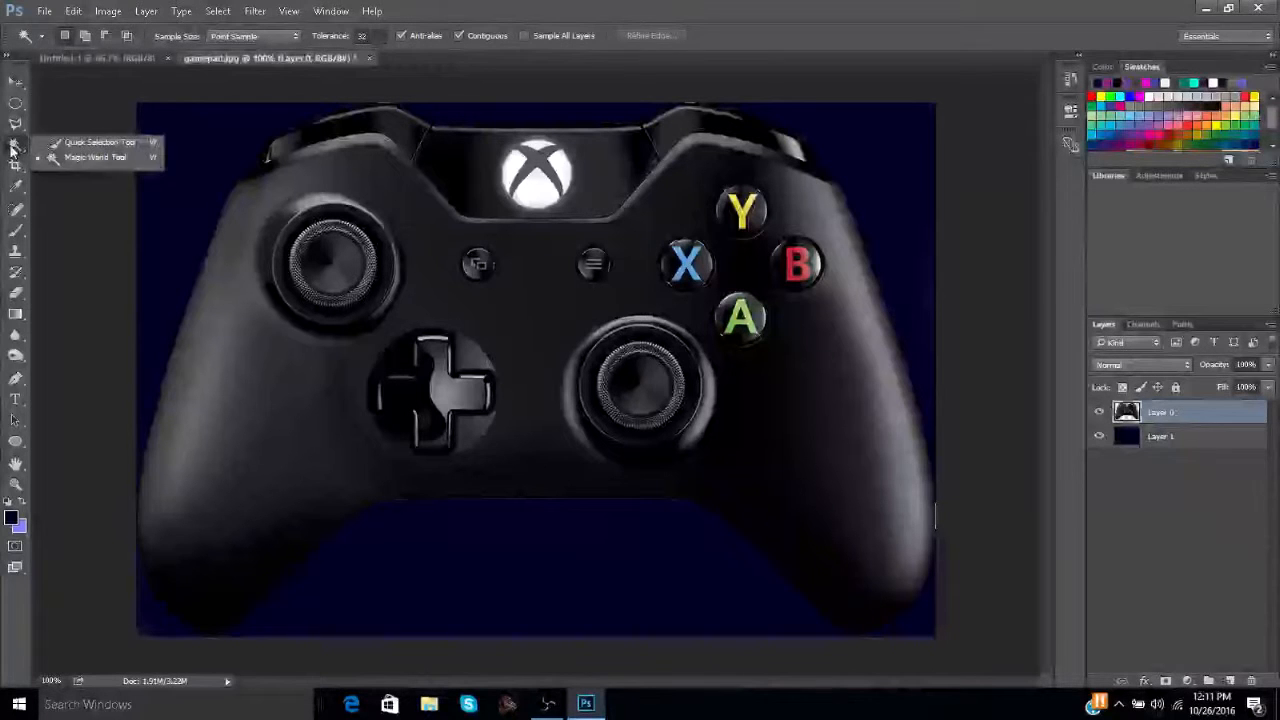
In Photoshop, select the whole controller on Layer 0 of gamepad.jpg with the Quick Selection tool.
{"action": "left_click", "coordinate": [13, 150]}
{"action": "right_click", "coordinate": [14, 148]}
{"action": "left_click", "coordinate": [79, 146]}
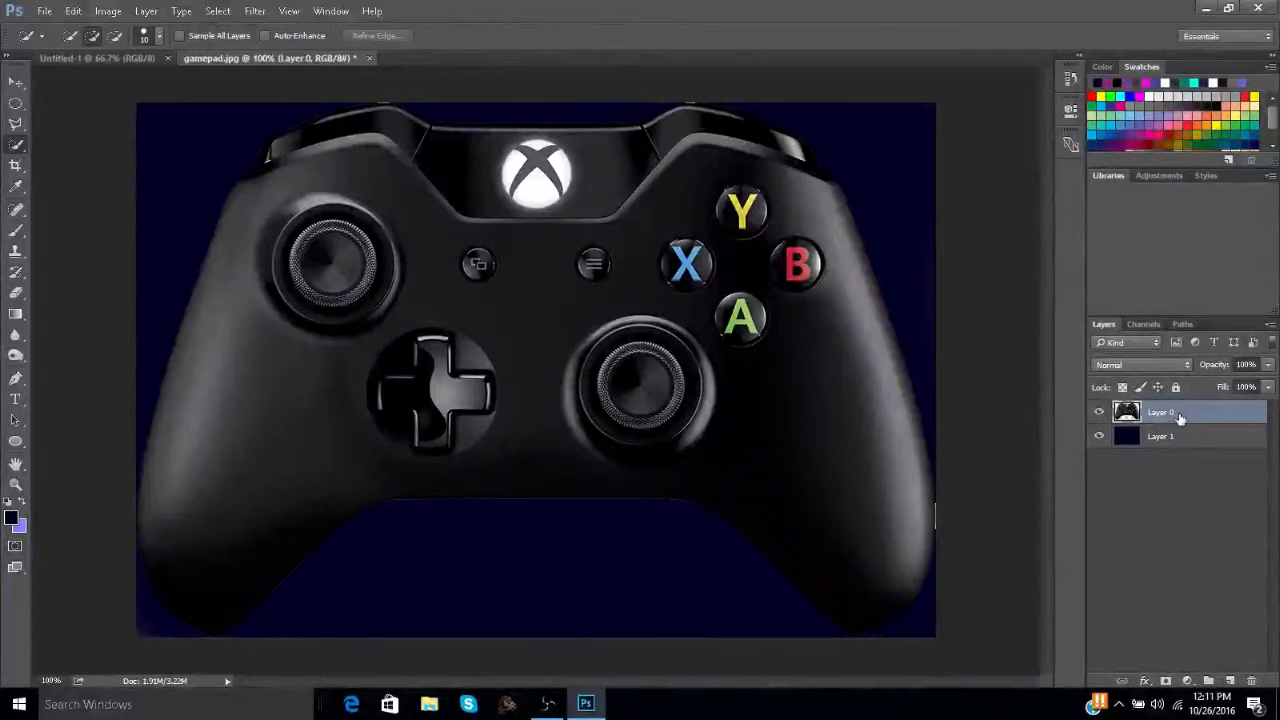
{"action": "mouse_move", "coordinate": [908, 563]}
{"action": "left_mouse_down"}
{"action": "mouse_move", "coordinate": [912, 500]}
{"action": "mouse_move", "coordinate": [812, 565]}
{"action": "mouse_move", "coordinate": [820, 610]}
{"action": "mouse_move", "coordinate": [838, 252]}
{"action": "mouse_move", "coordinate": [828, 188]}
{"action": "mouse_move", "coordinate": [760, 194]}
{"action": "mouse_move", "coordinate": [762, 144]}
{"action": "mouse_move", "coordinate": [648, 132]}
{"action": "mouse_move", "coordinate": [637, 147]}
{"action": "mouse_move", "coordinate": [353, 127]}
{"action": "mouse_move", "coordinate": [280, 162]}
{"action": "mouse_move", "coordinate": [240, 228]}
{"action": "mouse_move", "coordinate": [165, 478]}
{"action": "mouse_move", "coordinate": [245, 503]}
{"action": "left_mouse_up"}
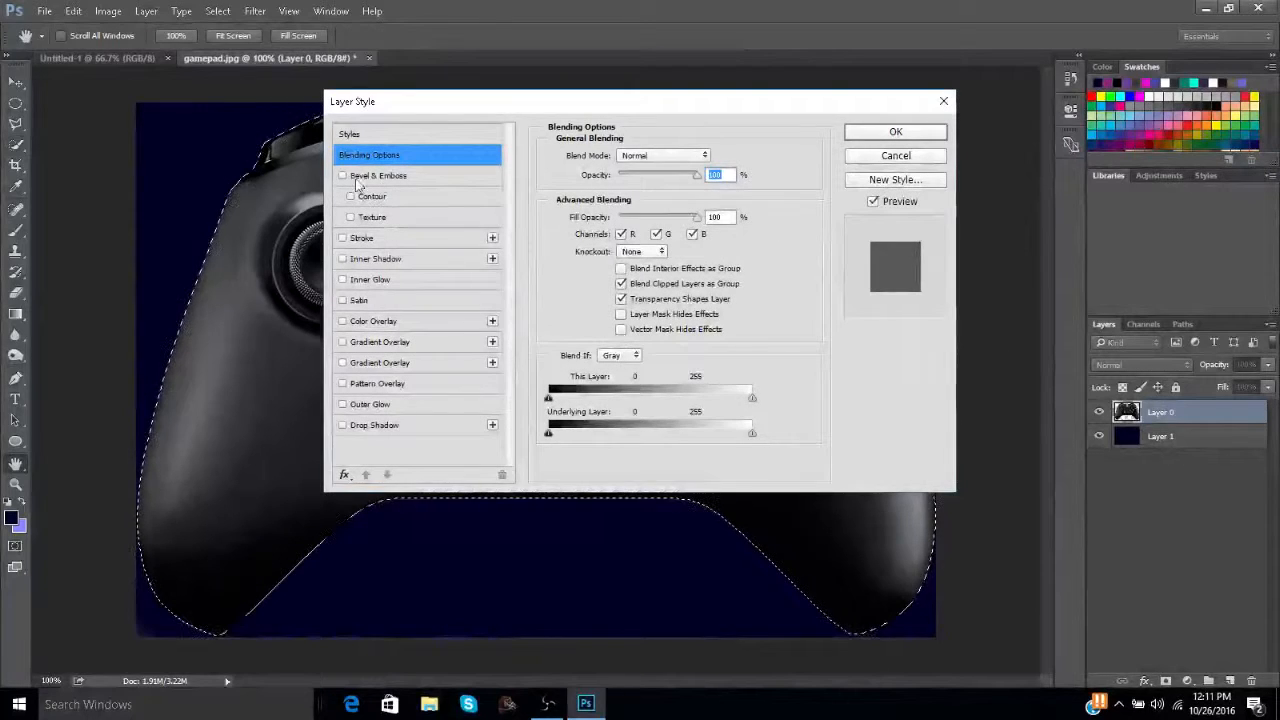
Add a Bevel & Emboss effect to Layer 0 with size 65 px and soften 7 px, and increase its depth.
{"action": "left_click", "coordinate": [343, 176]}
{"action": "left_click_drag", "start_coordinate": [468, 106], "coordinate": [856, 150]}
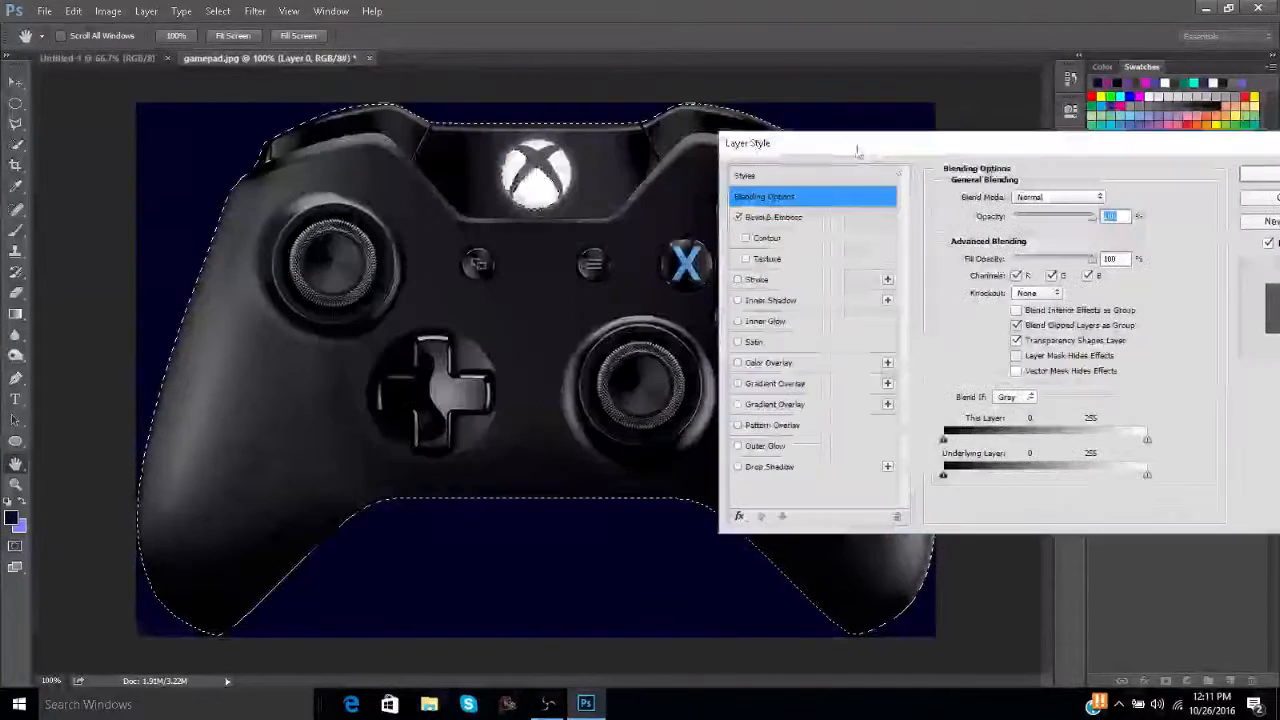
{"action": "left_click", "coordinate": [780, 217]}
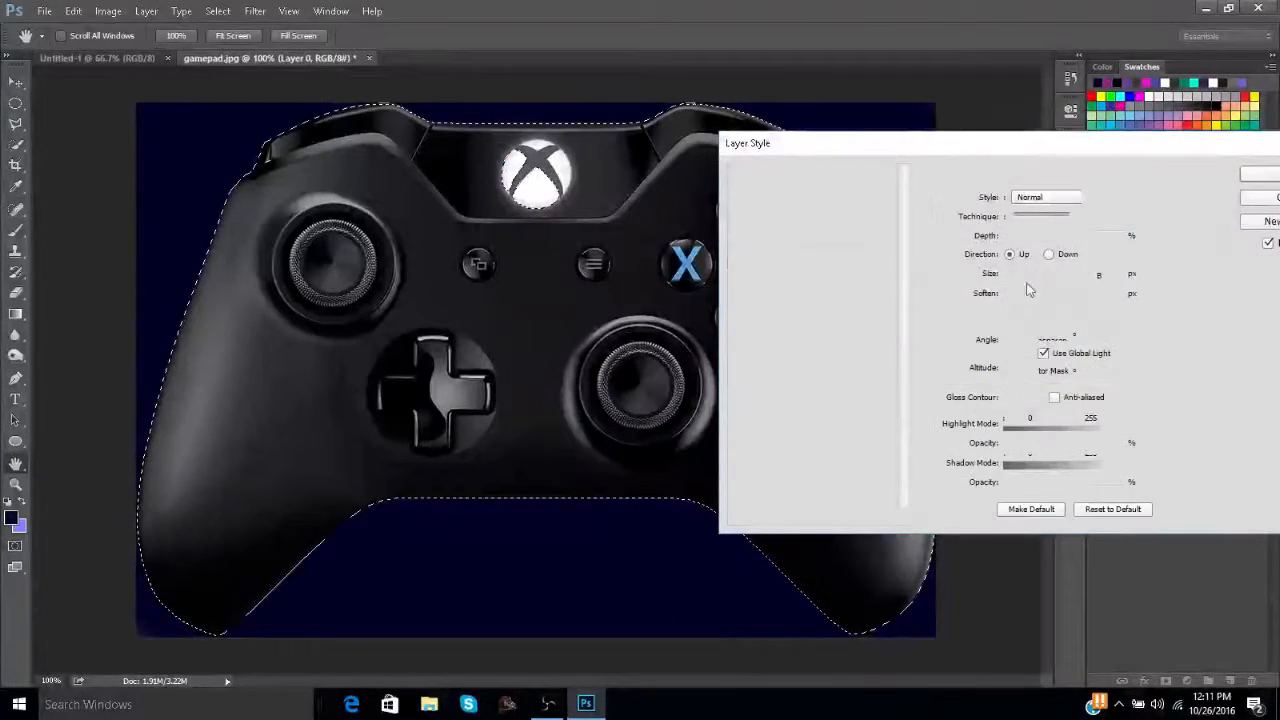
{"action": "left_click_drag", "start_coordinate": [1012, 276], "coordinate": [1031, 278]}
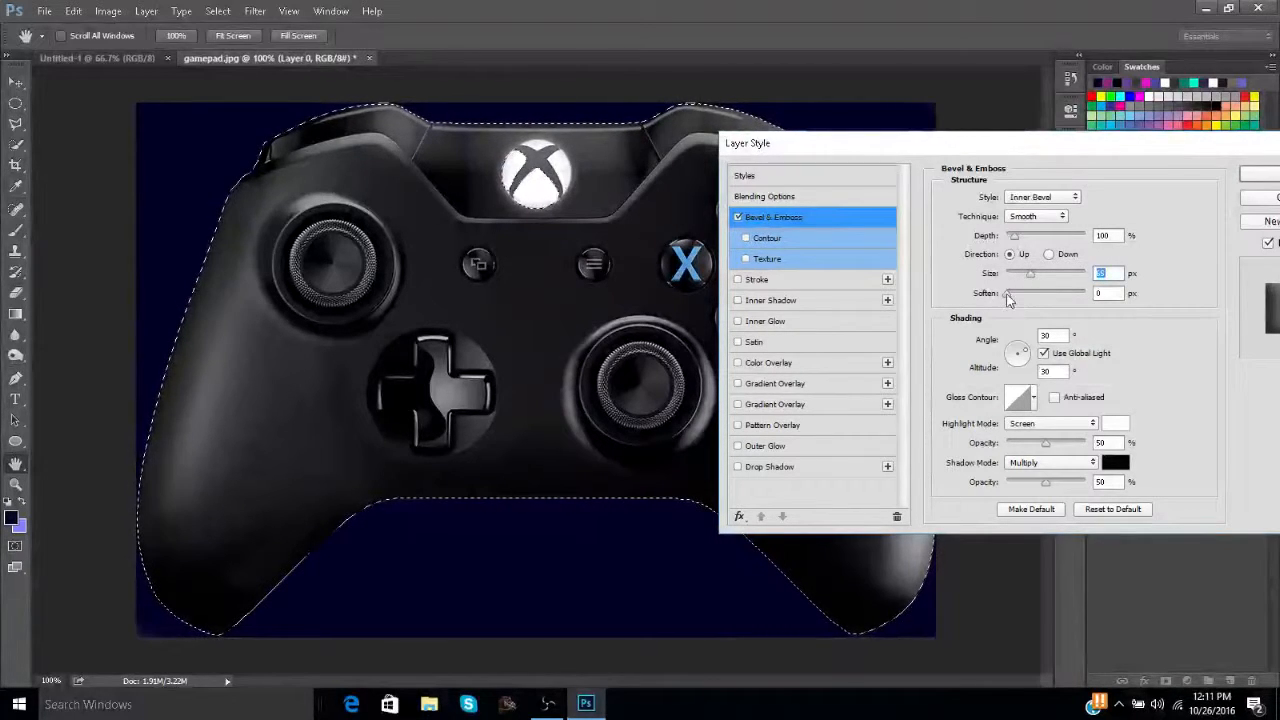
{"action": "left_click", "coordinate": [1013, 296]}
{"action": "left_click_drag", "start_coordinate": [1031, 299], "coordinate": [1043, 298]}
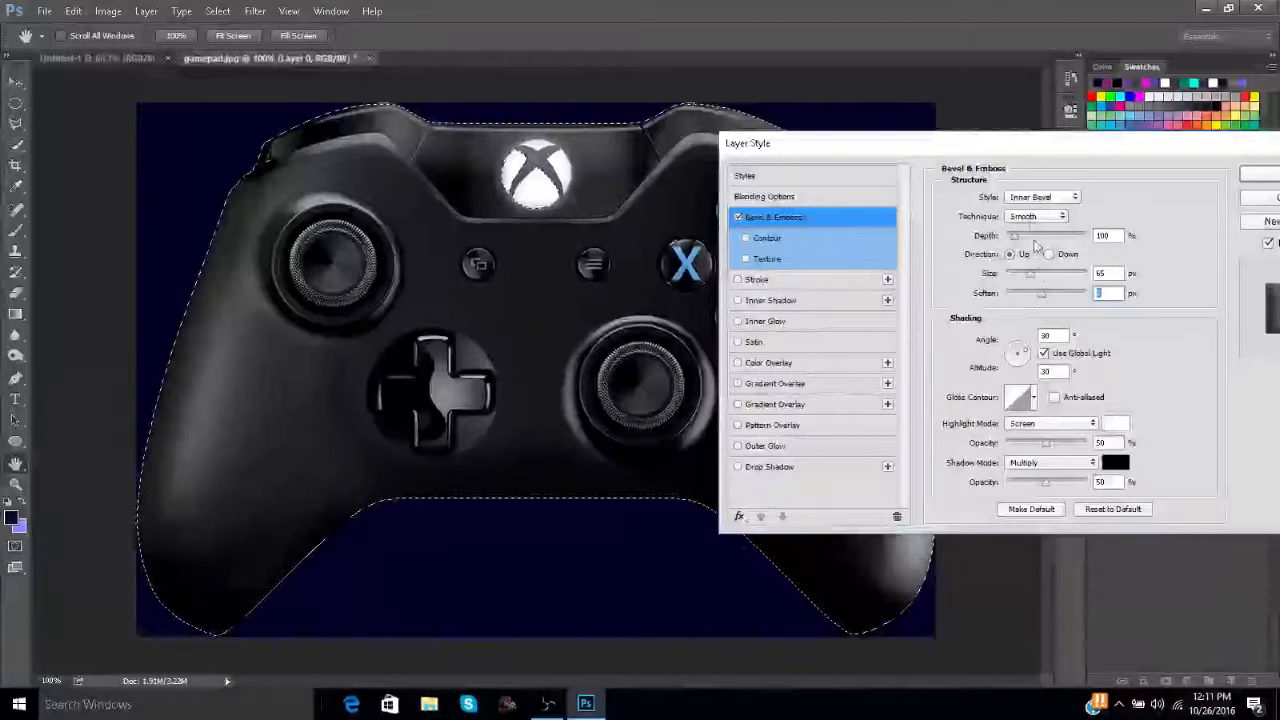
{"action": "left_click_drag", "start_coordinate": [1016, 238], "coordinate": [1024, 242]}
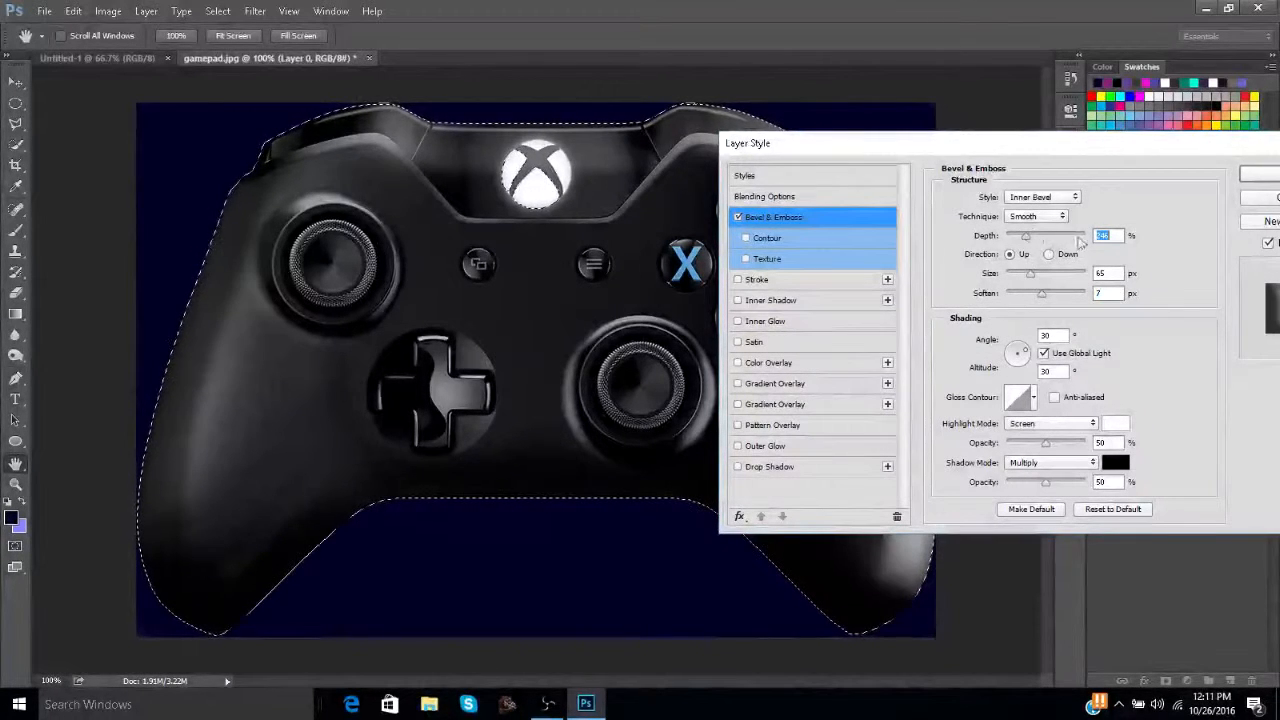
Add an Outer Glow effect to the controller layer and set its glow colour to bright turquoise.
{"action": "left_click", "coordinate": [764, 447]}
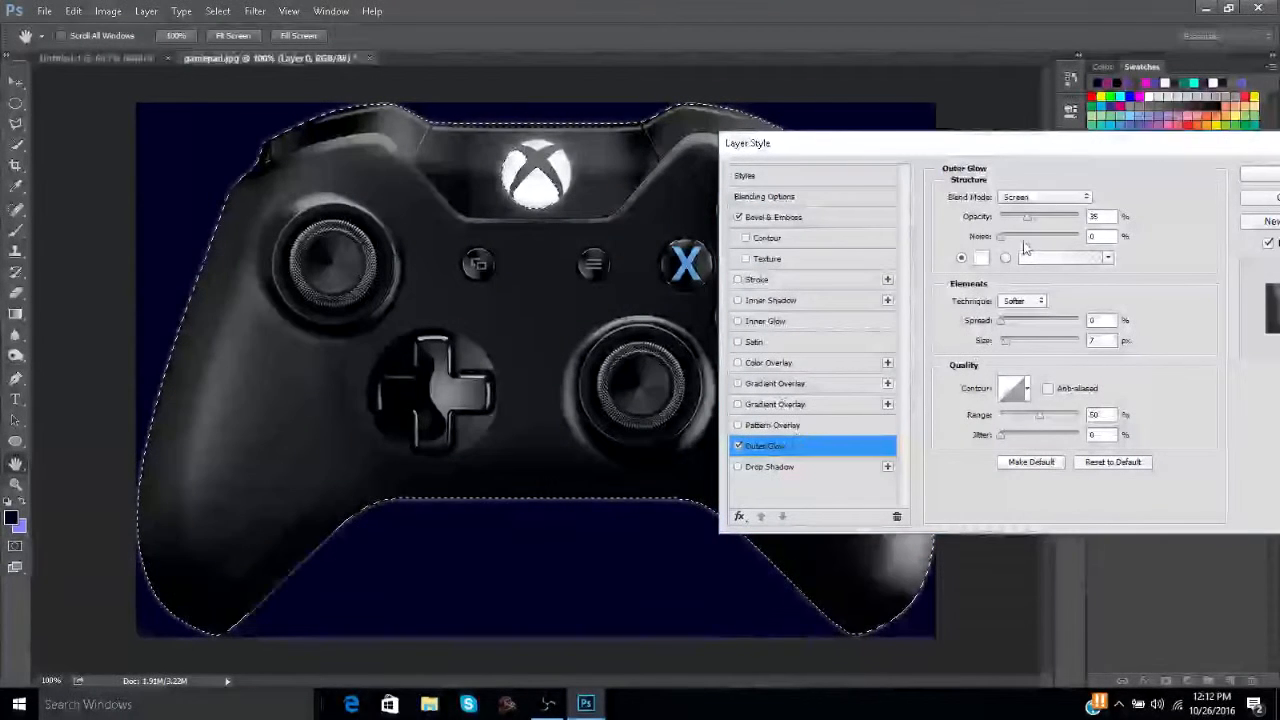
{"action": "left_click", "coordinate": [981, 258]}
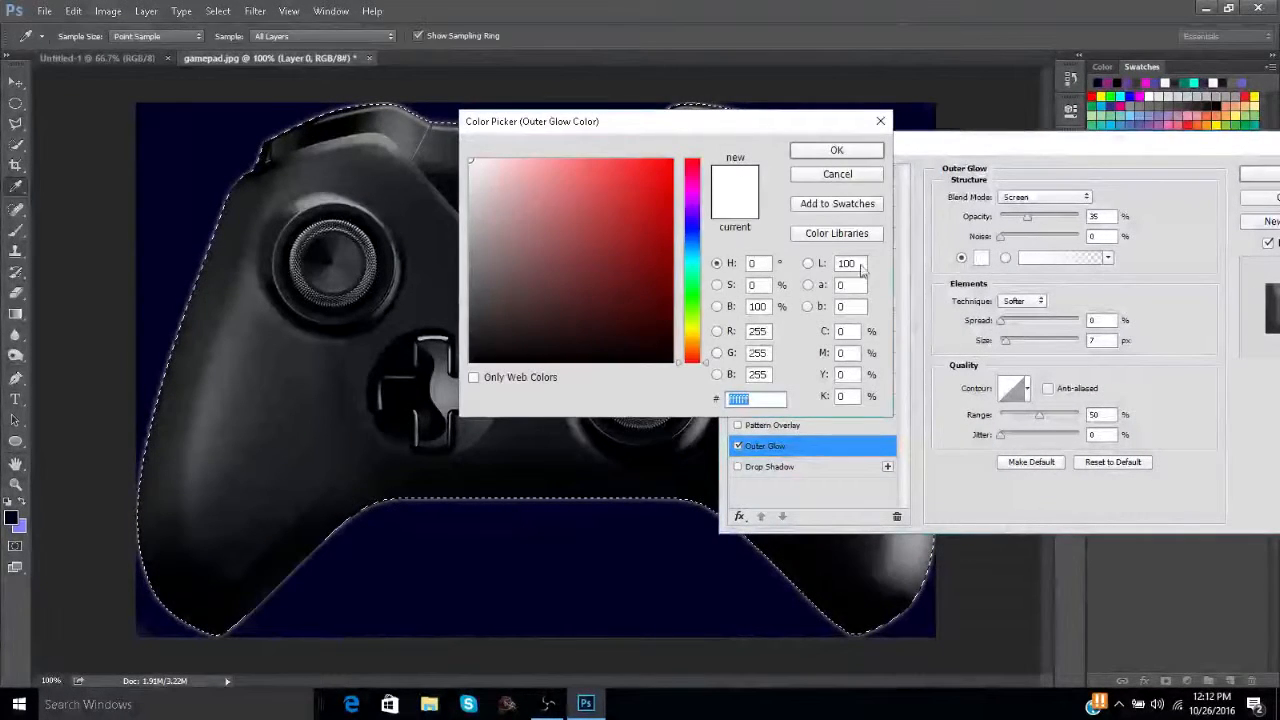
{"action": "left_click", "coordinate": [691, 266]}
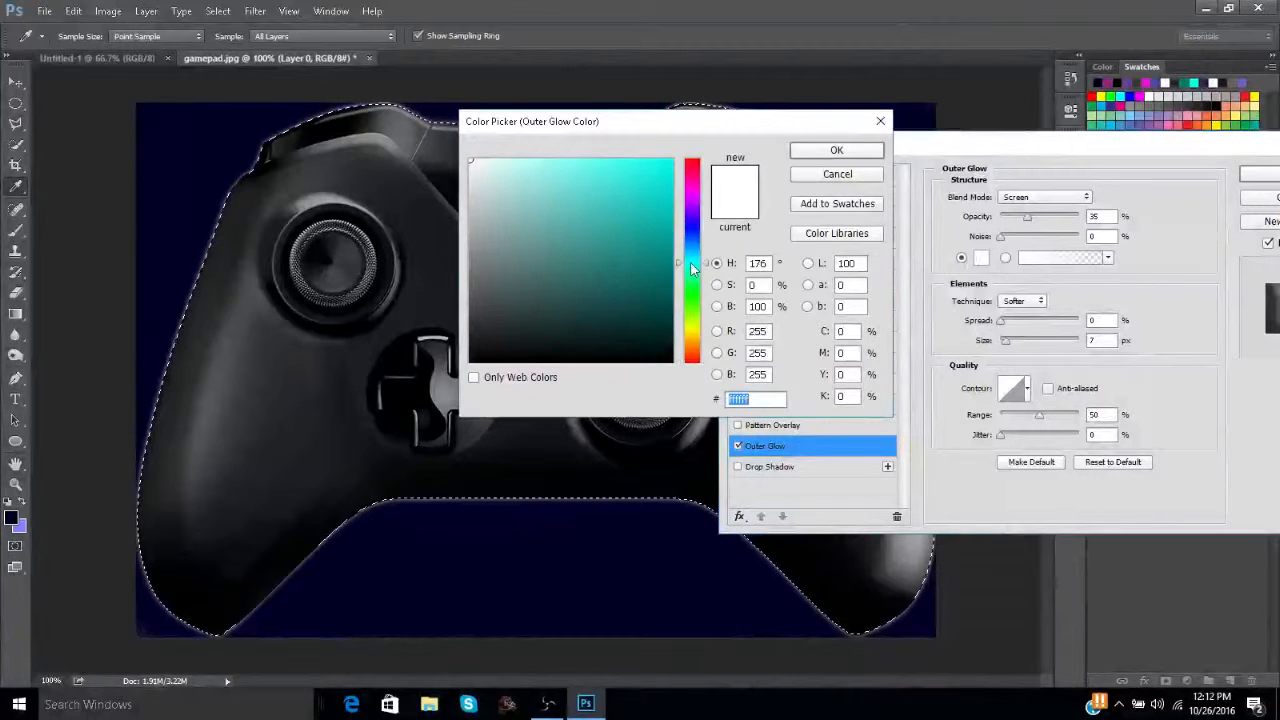
{"action": "left_click", "coordinate": [640, 180]}
{"action": "left_click", "coordinate": [836, 150]}
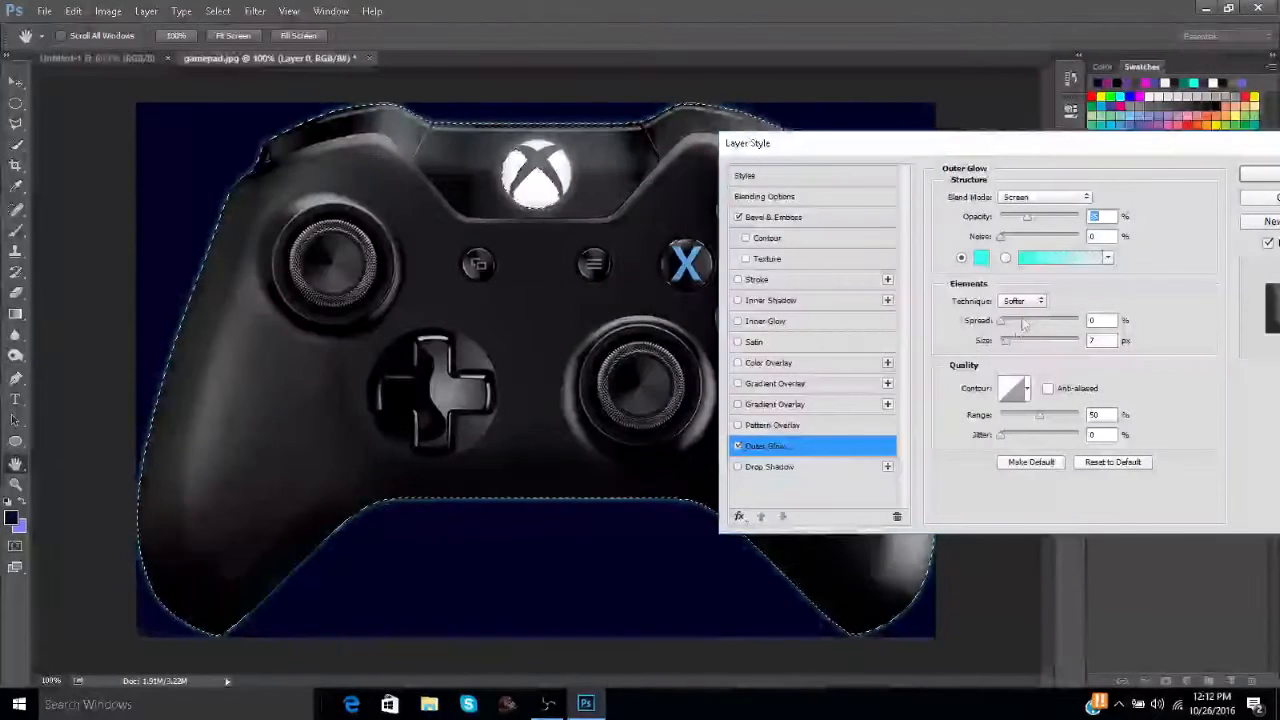
Set the outer glow to Normal blend mode with 9% spread and 5 px size, and apply the layer style.
{"action": "left_click_drag", "start_coordinate": [1002, 321], "coordinate": [1007, 330]}
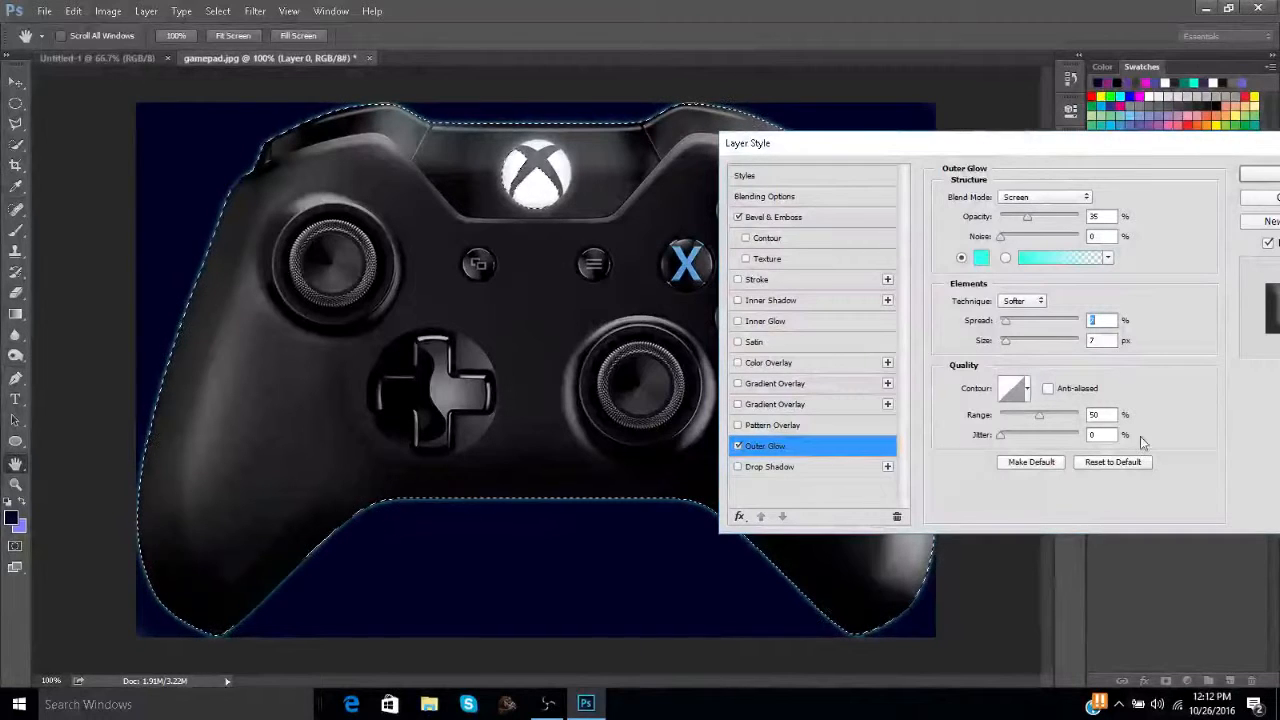
{"action": "left_click_drag", "start_coordinate": [1006, 340], "coordinate": [1002, 342]}
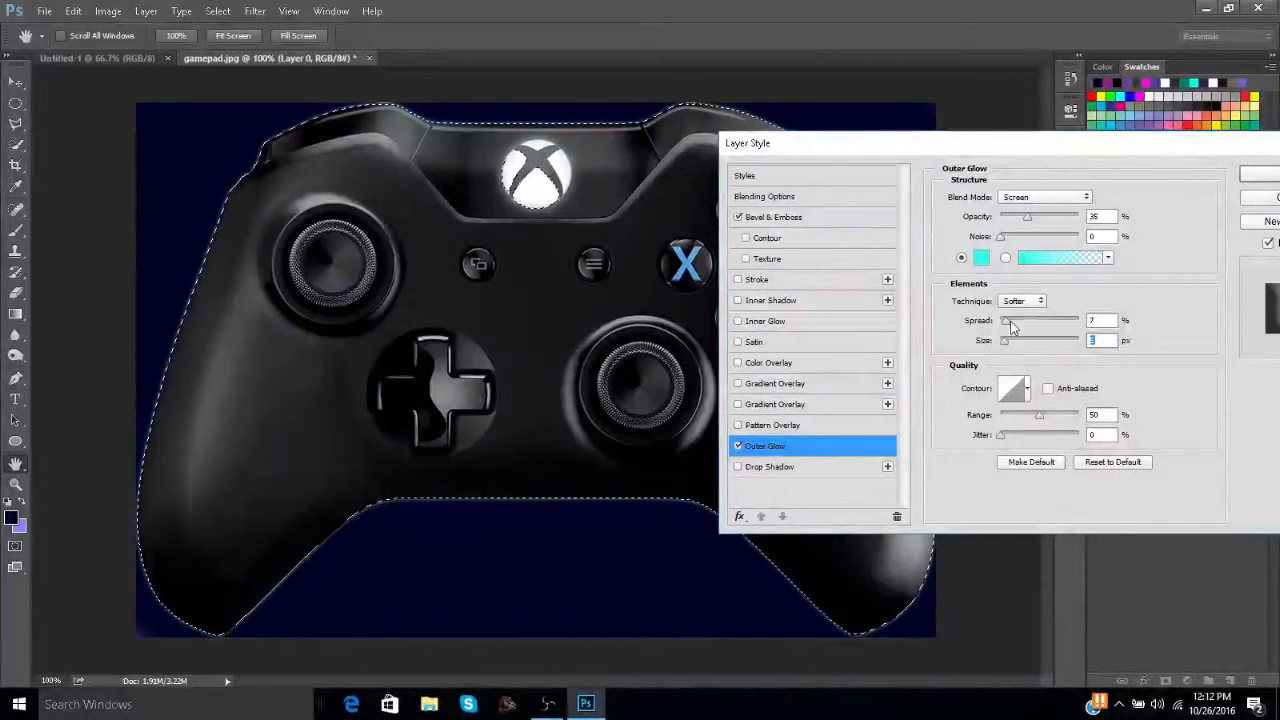
{"action": "left_click_drag", "start_coordinate": [1008, 322], "coordinate": [1010, 322]}
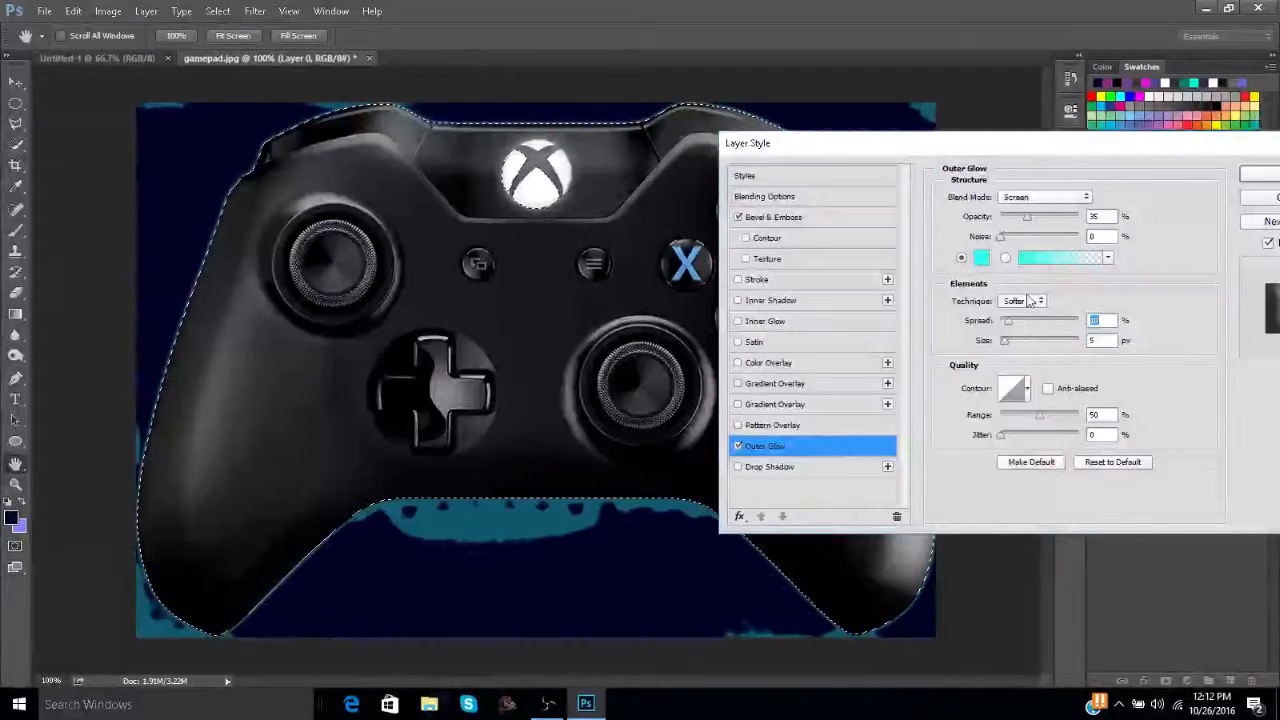
{"action": "left_click", "coordinate": [1045, 197]}
{"action": "left_click", "coordinate": [1040, 200]}
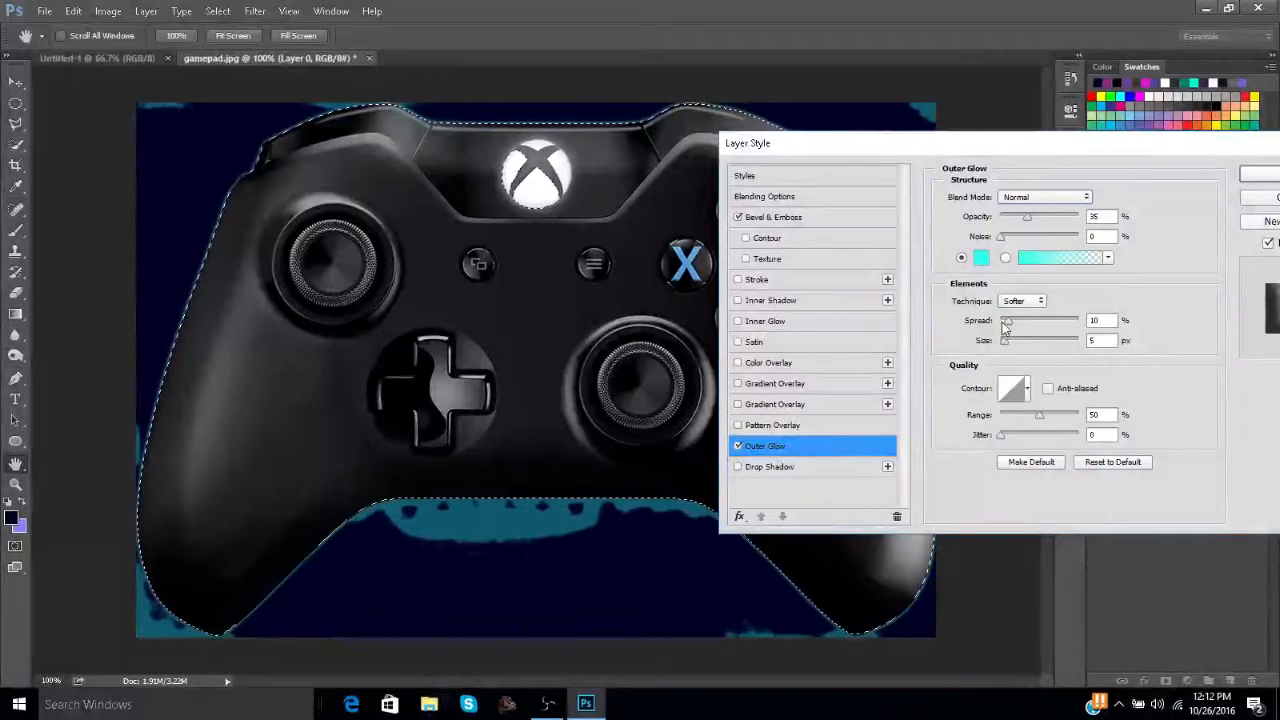
{"action": "left_click_drag", "start_coordinate": [1004, 322], "coordinate": [1005, 322]}
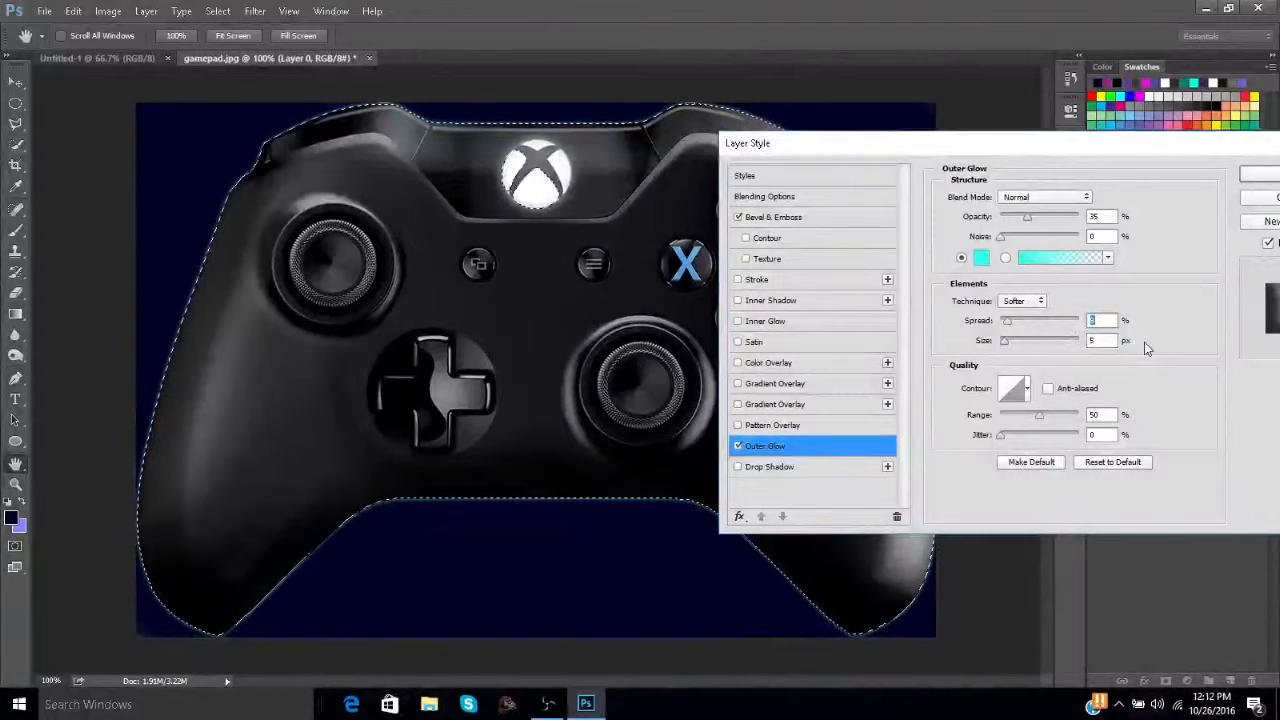
{"action": "key", "text": "Down"}
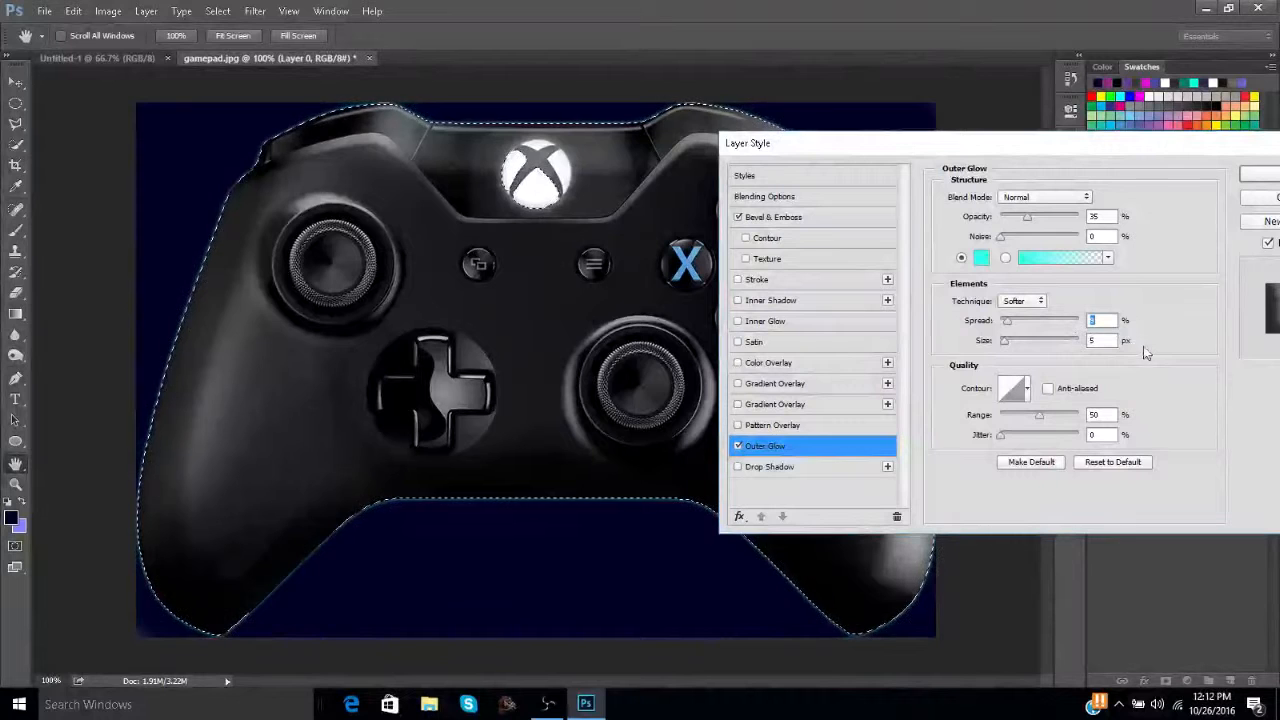
{"action": "key", "text": "Tab"}
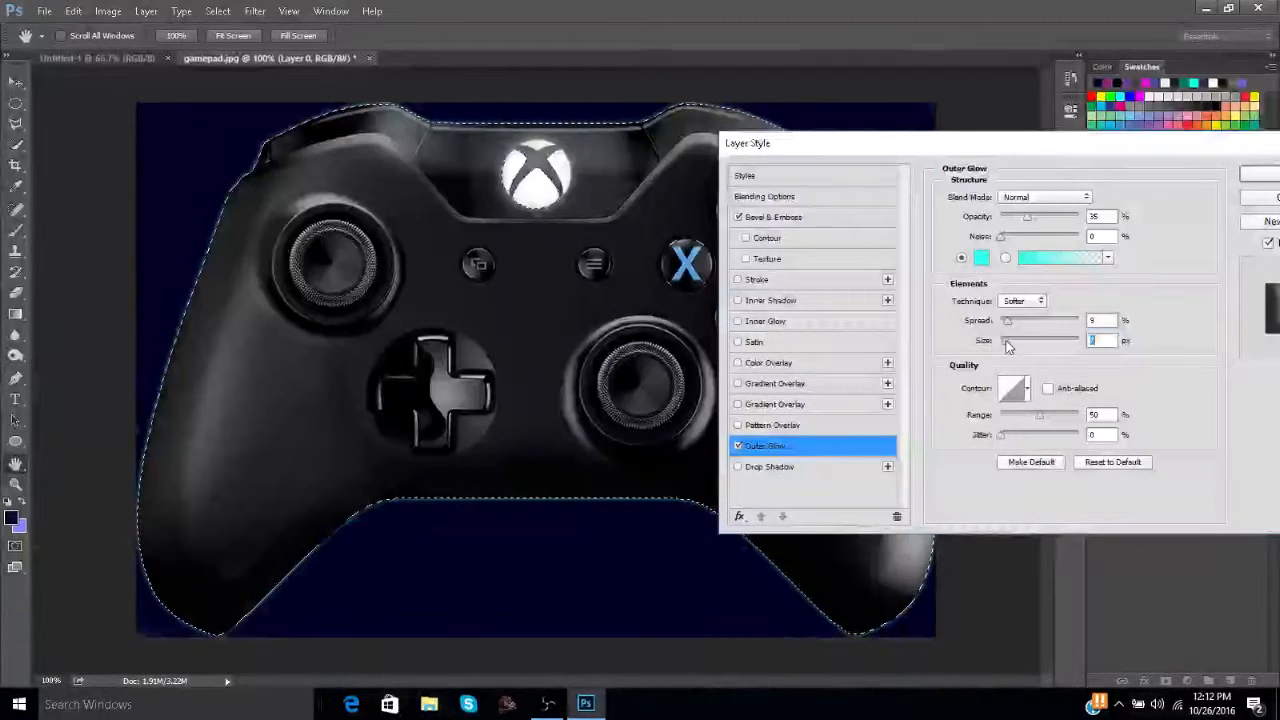
{"action": "left_click", "coordinate": [1006, 342]}
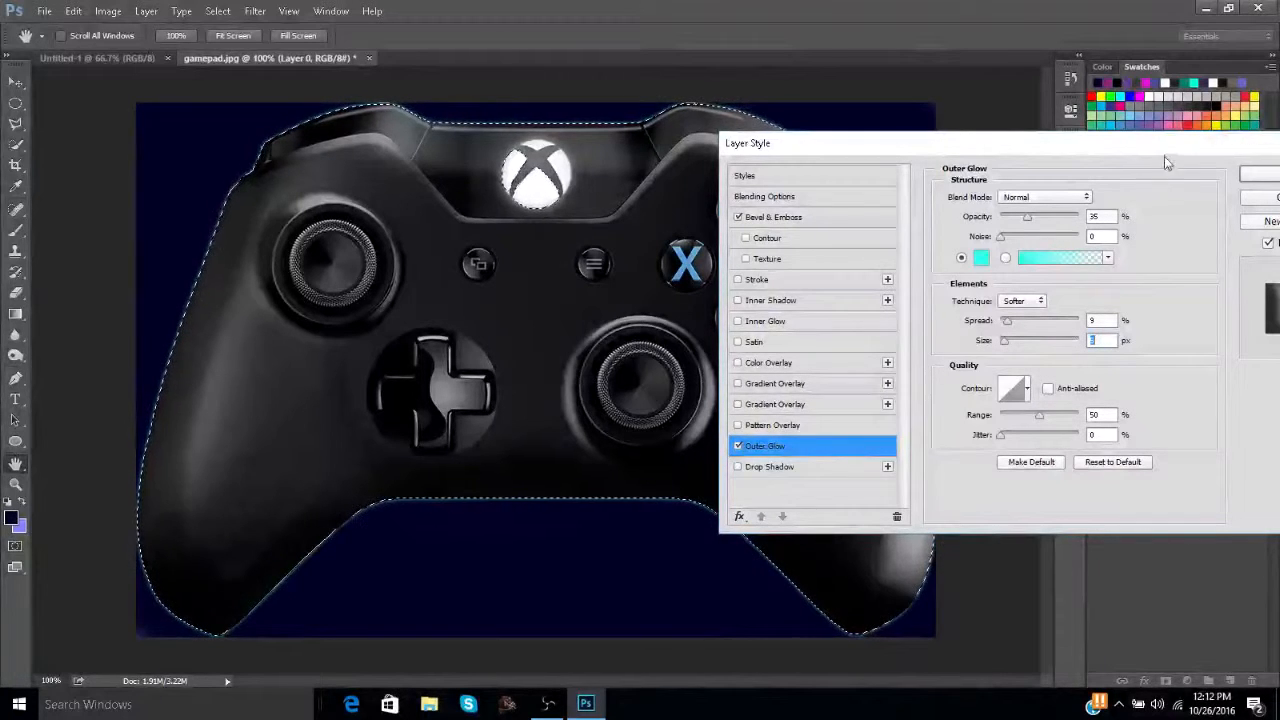
{"action": "left_click_drag", "start_coordinate": [1164, 156], "coordinate": [833, 160]}
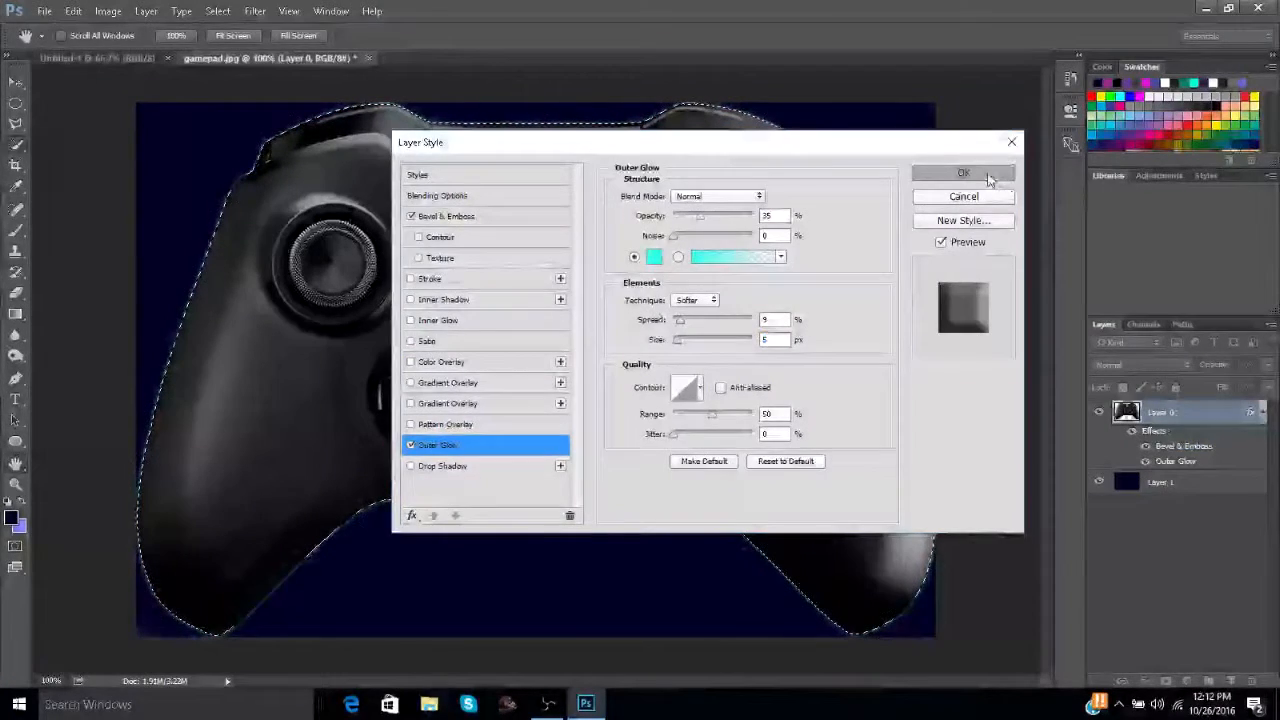
{"action": "left_click", "coordinate": [963, 172]}
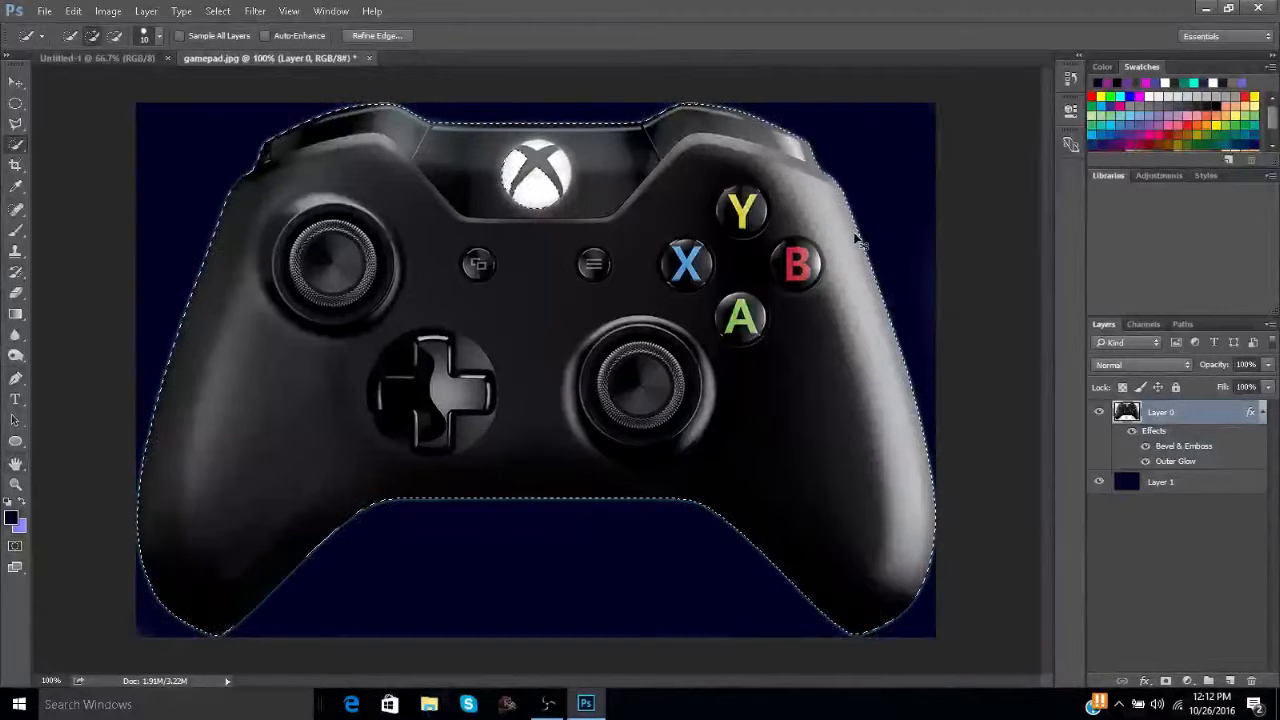
Deselect the controller and copy its styled layer from gamepad.jpg into the Untitled-1 document with the Move tool.
{"action": "key", "text": "ctrl+d"}
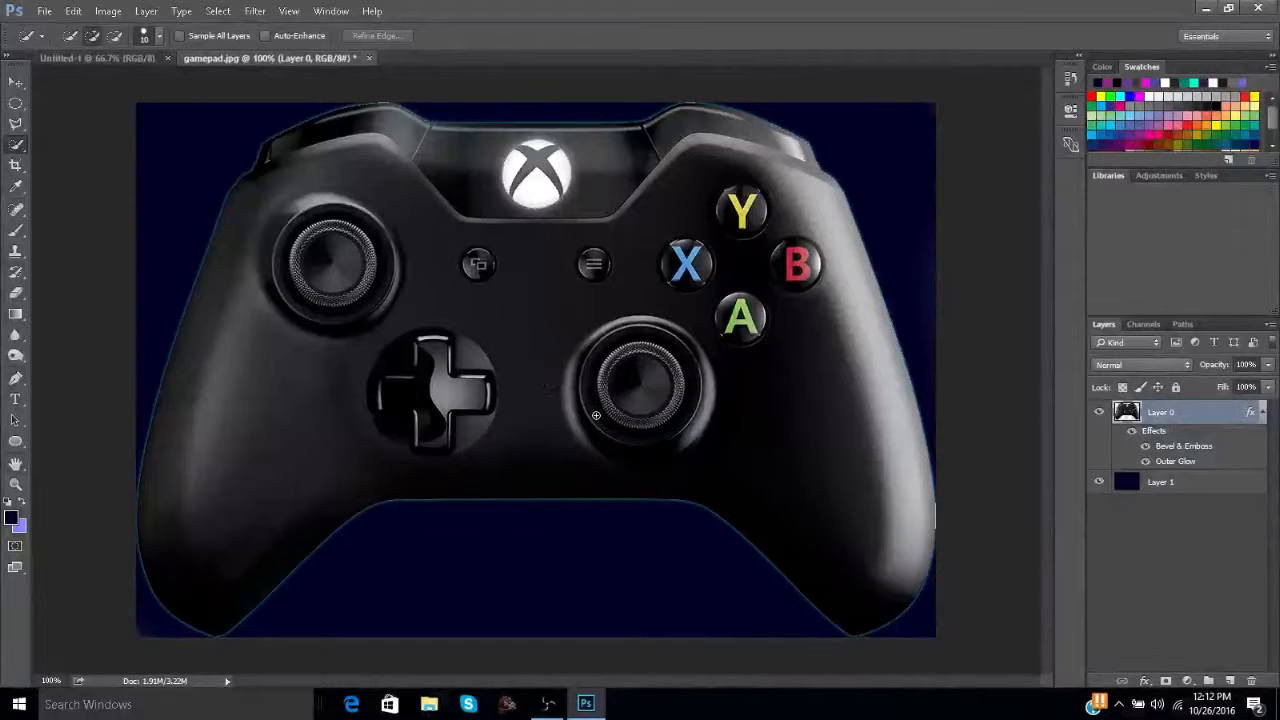
{"action": "left_click", "coordinate": [1100, 483]}
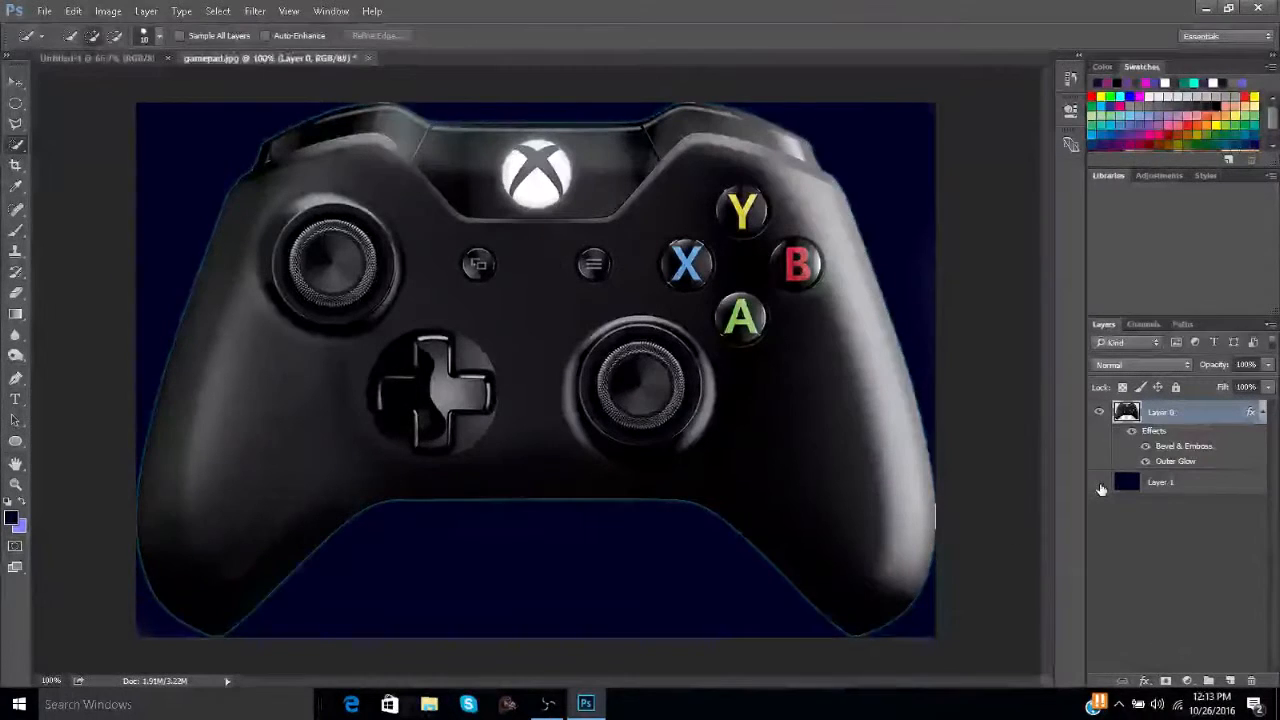
{"action": "left_click", "coordinate": [15, 81]}
{"action": "left_click_drag", "start_coordinate": [557, 360], "coordinate": [533, 406]}
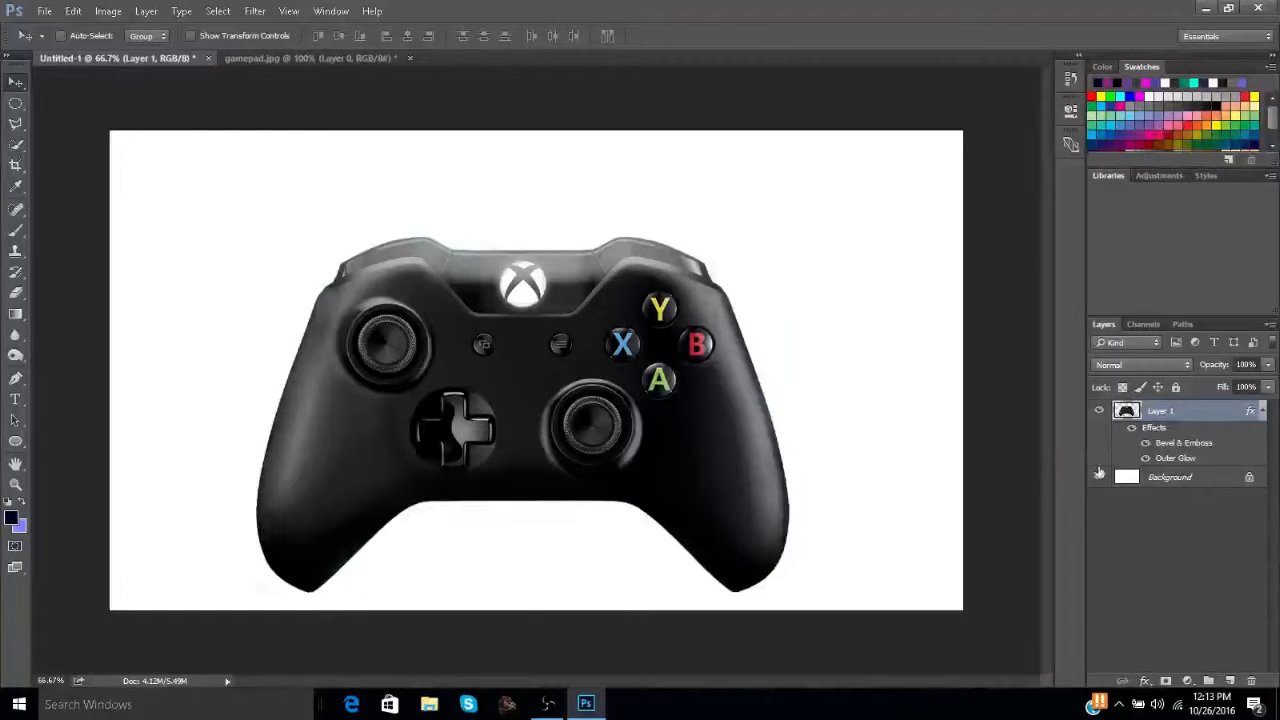
Convert the white Background of Untitled-1 into a regular layer and fill it with the dark navy foreground colour using the Paint Bucket.
{"action": "double_click", "coordinate": [1168, 478]}
{"action": "left_click", "coordinate": [773, 222]}
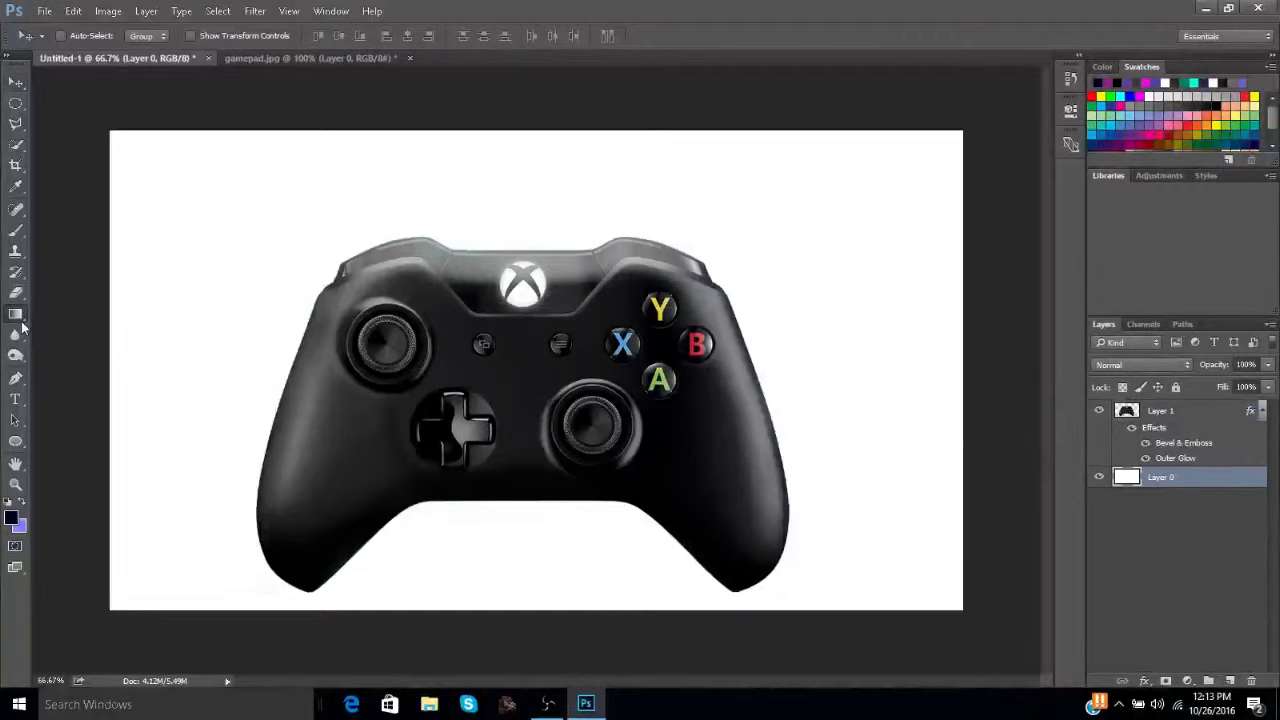
{"action": "left_click_drag", "start_coordinate": [15, 314], "coordinate": [97, 328]}
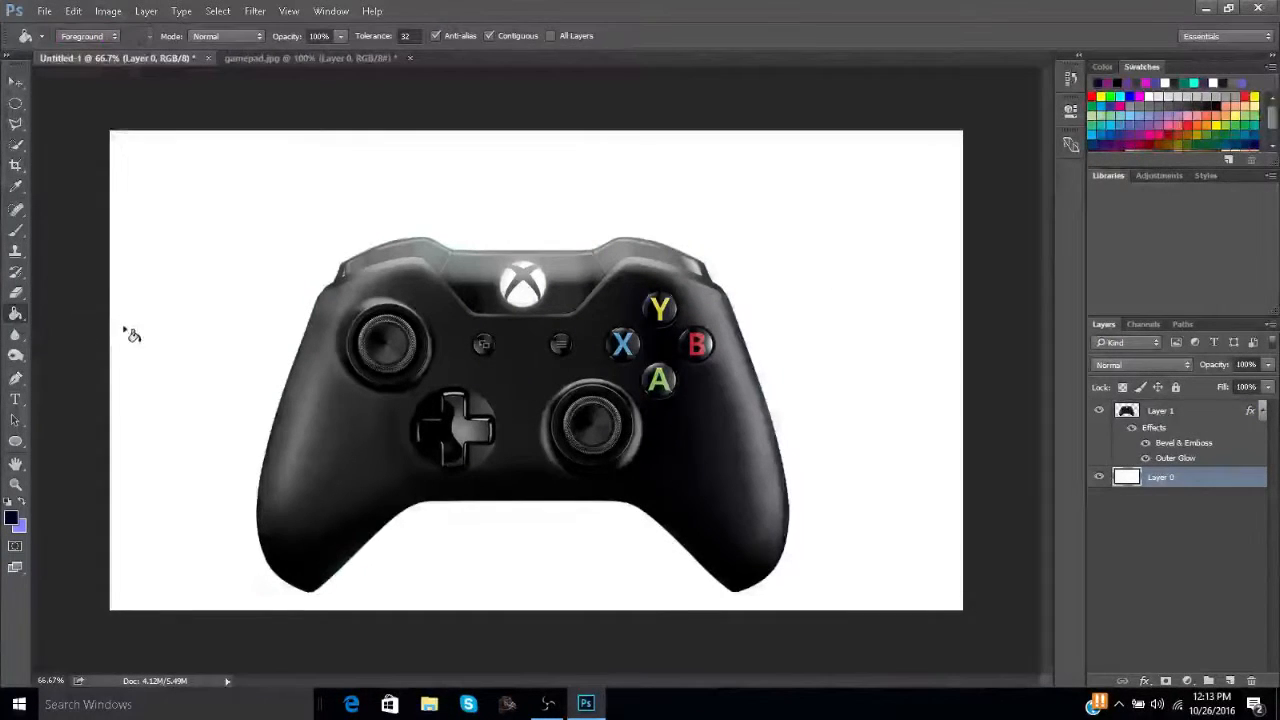
{"action": "left_click", "coordinate": [230, 290]}
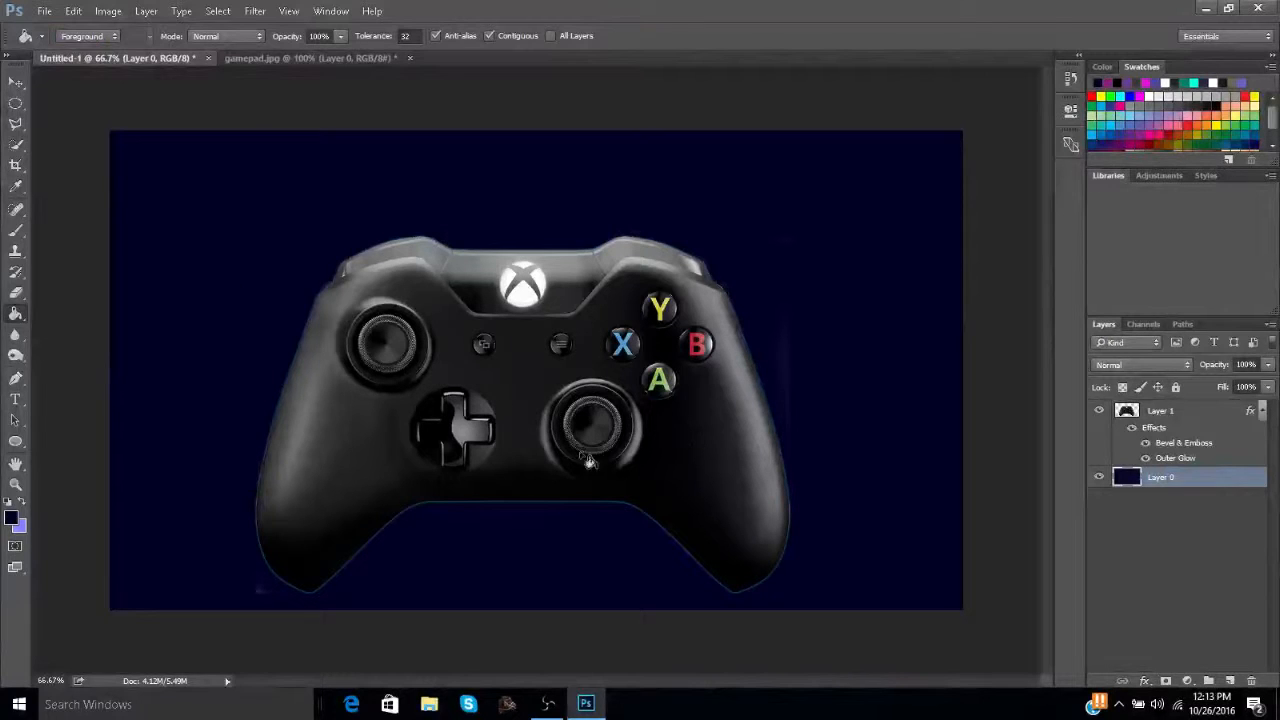
Change the foreground colour to black and fill the background layer behind the controller with it.
{"action": "left_click", "coordinate": [10, 522]}
{"action": "mouse_move", "coordinate": [536, 288]}
{"action": "left_mouse_down"}
{"action": "mouse_move", "coordinate": [608, 243]}
{"action": "mouse_move", "coordinate": [670, 162]}
{"action": "mouse_move", "coordinate": [470, 362]}
{"action": "left_mouse_up"}
{"action": "left_click", "coordinate": [837, 151]}
{"action": "key", "text": "g"}
{"action": "left_click", "coordinate": [790, 248]}
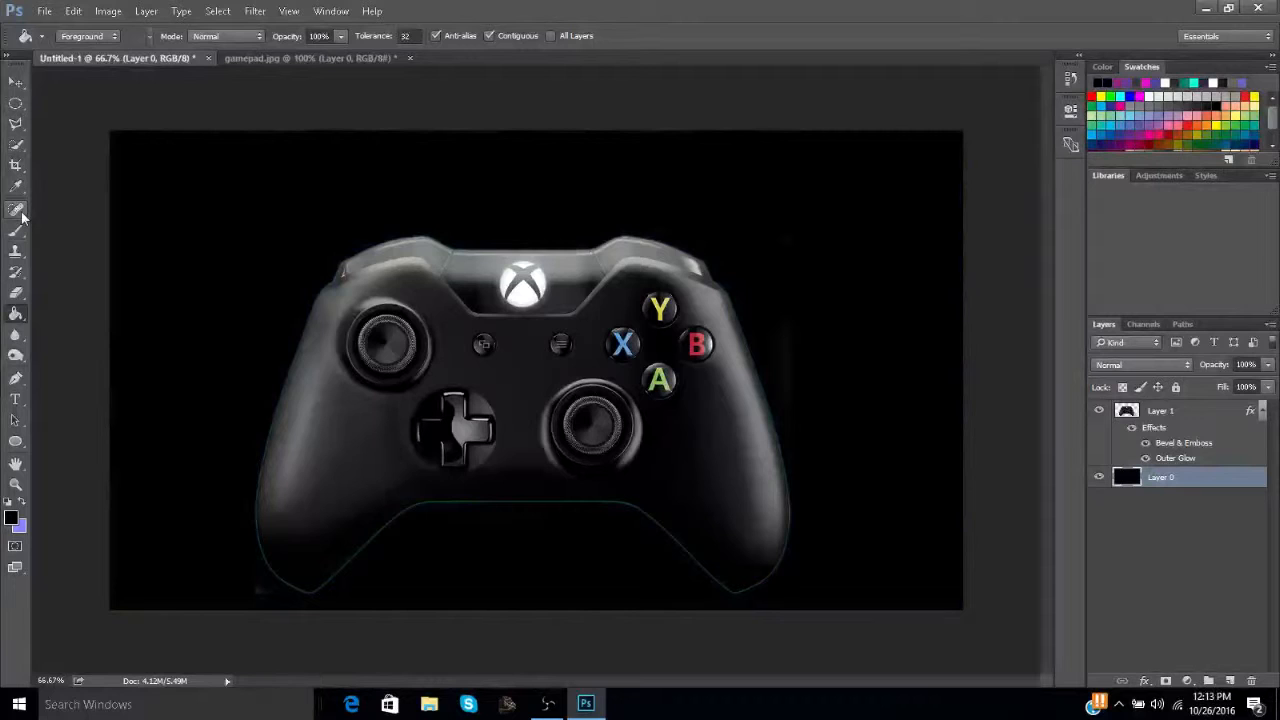
{"action": "left_click", "coordinate": [15, 292]}
{"action": "left_click_drag", "start_coordinate": [239, 603], "coordinate": [243, 608]}
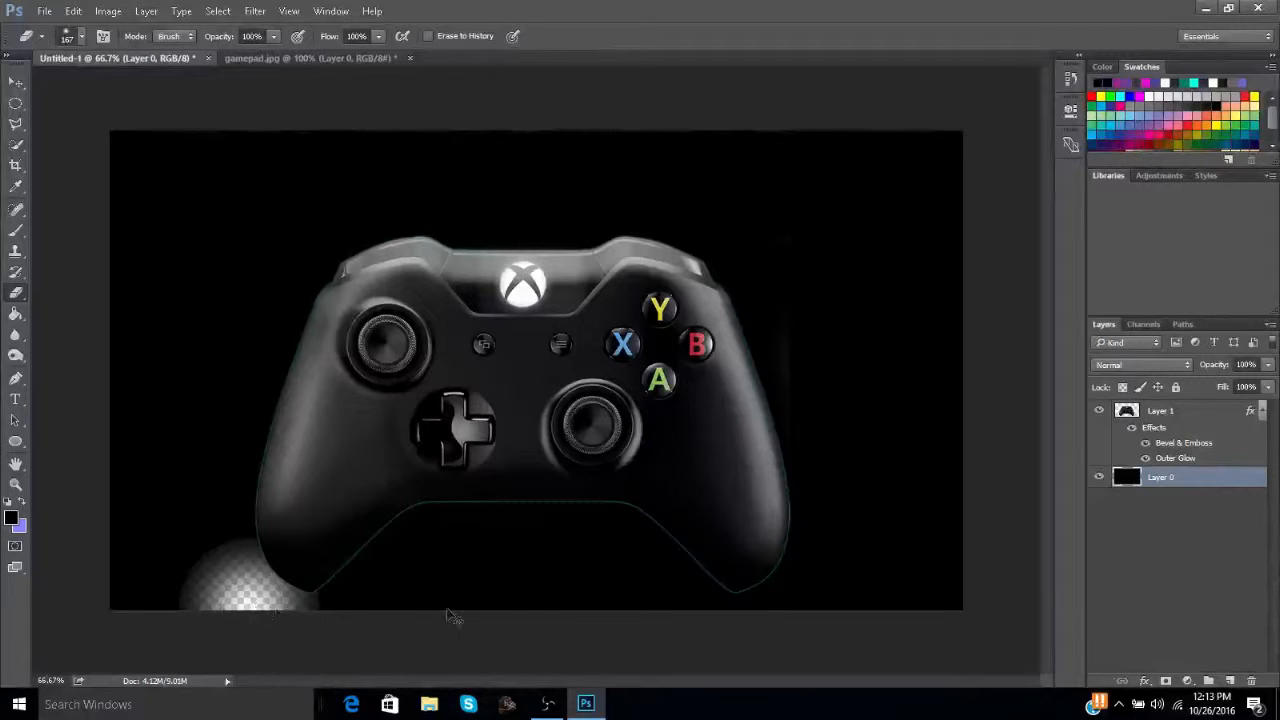
{"action": "key", "text": "ctrl+z"}
Make the controller's Layer 1 active and set the Eraser brush hardness to 100%.
{"action": "left_click", "coordinate": [1143, 411]}
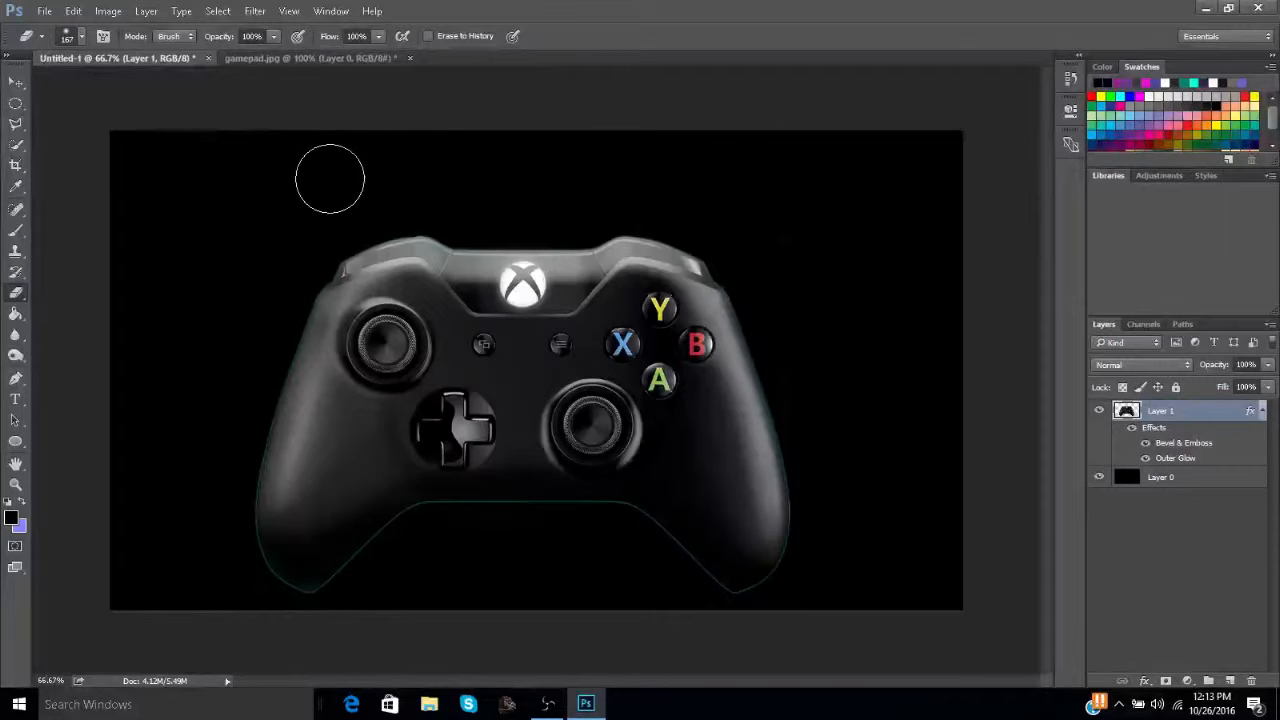
{"action": "left_click", "coordinate": [82, 37]}
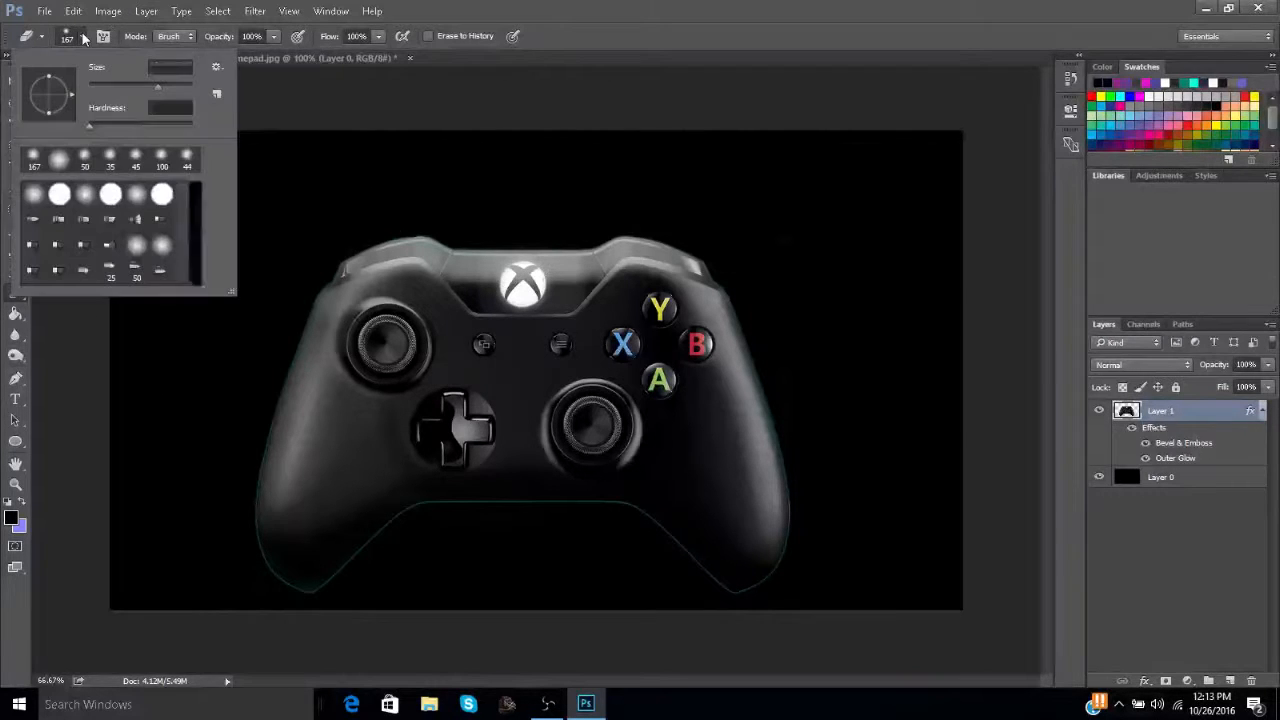
{"action": "left_click_drag", "start_coordinate": [89, 124], "coordinate": [220, 127]}
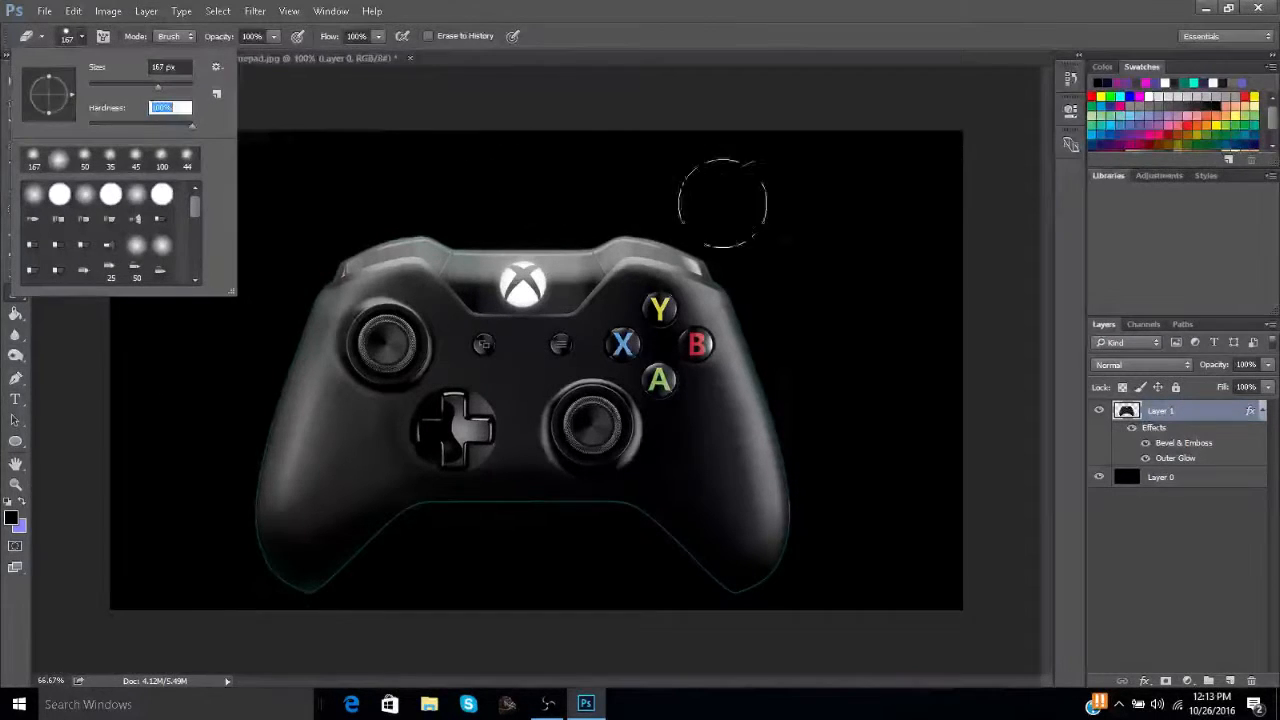
{"action": "key", "text": "Return"}
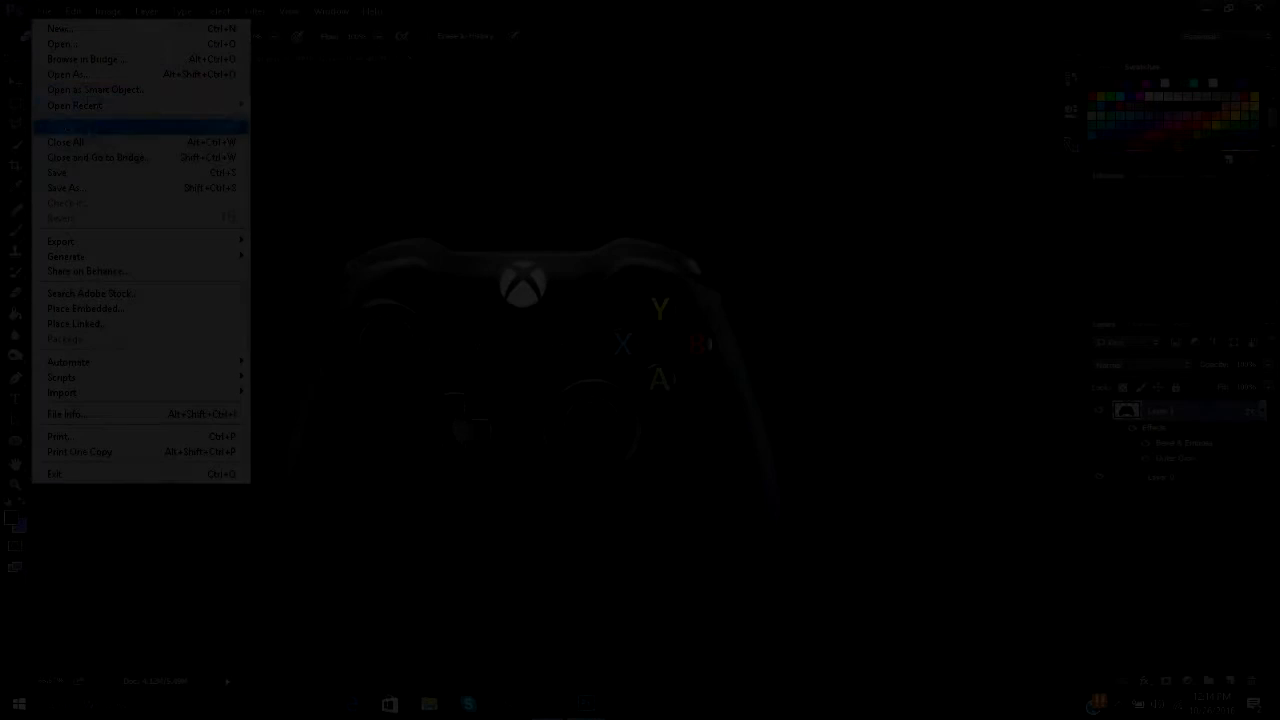
Save the document as a Photoshop file named Youtube Channel Art in the Youtube Pic folder, accepting the format options.
{"action": "left_click", "coordinate": [80, 190]}
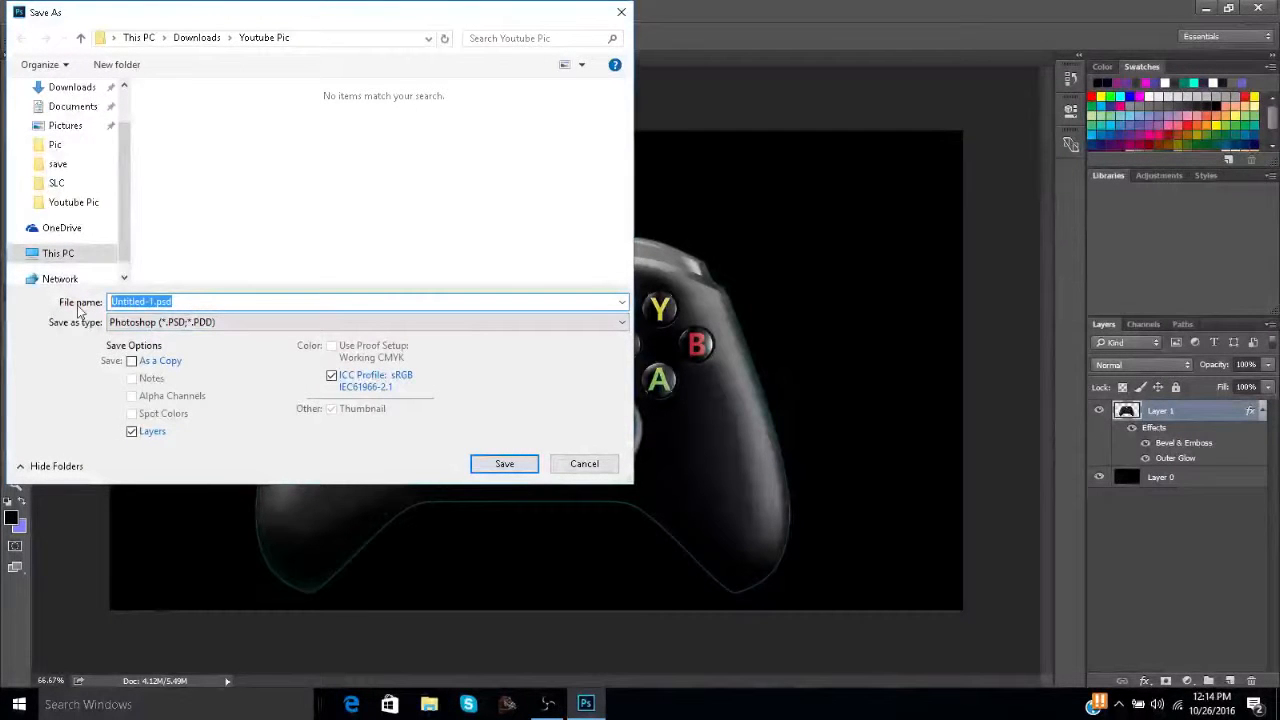
{"action": "type", "text": "Youtube Channel Art"}
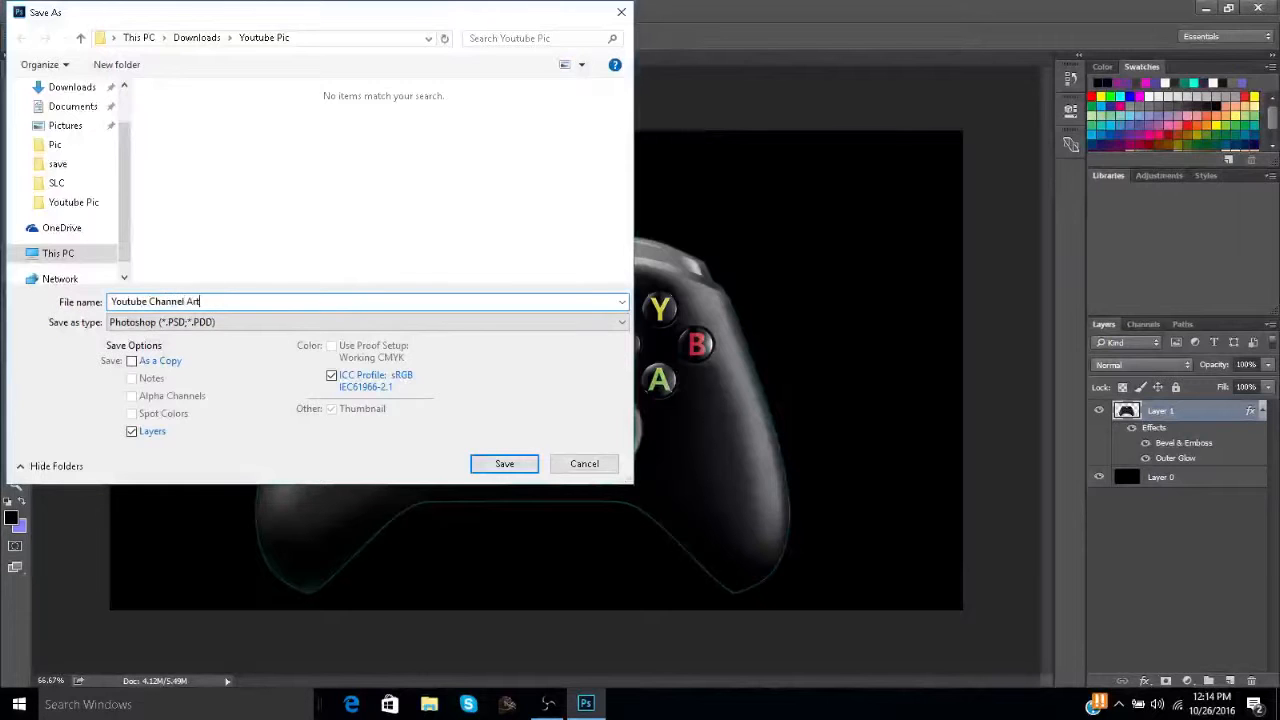
{"action": "key", "text": "Return"}
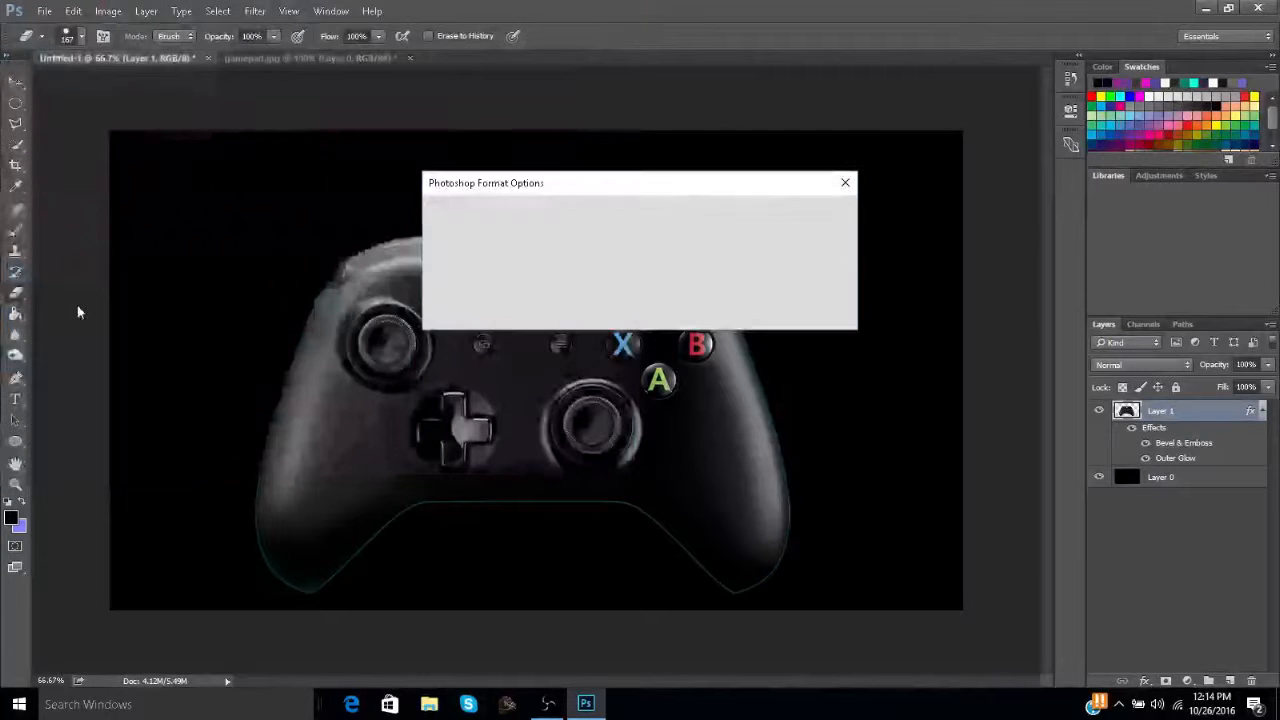
{"action": "left_click", "coordinate": [823, 211]}
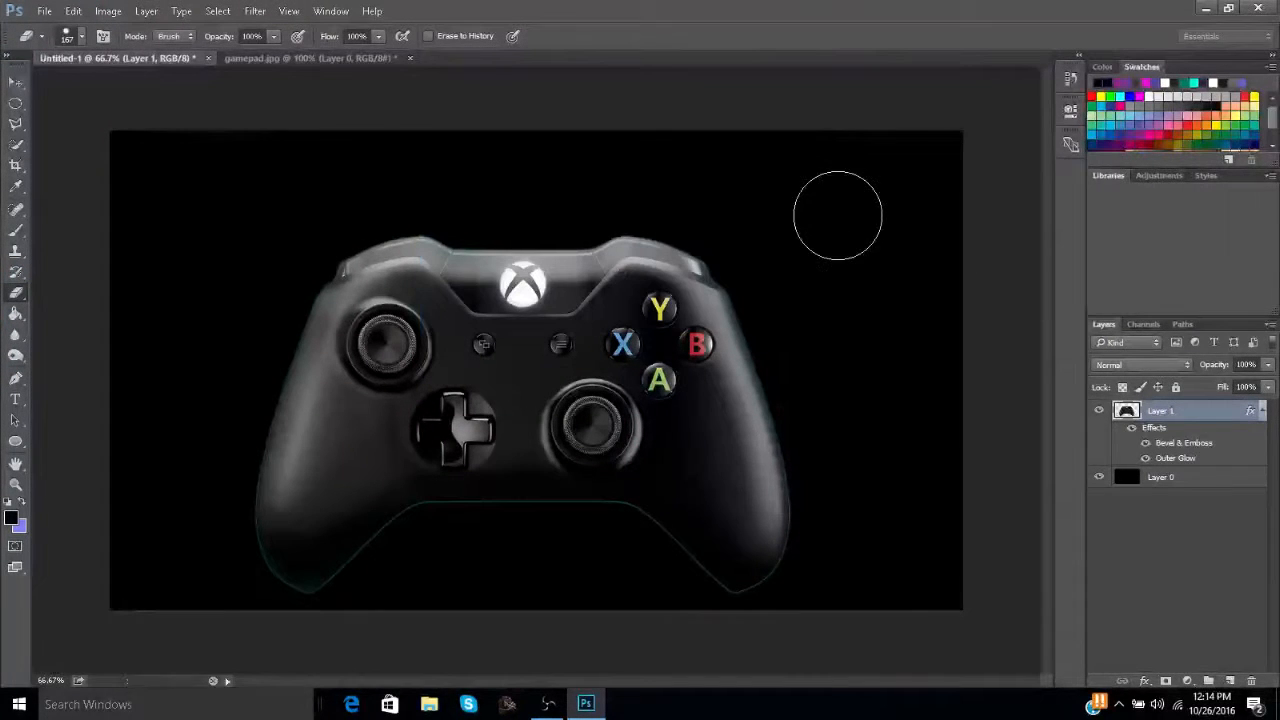
Open gamepad_2.jpg from the Youtube Pic folder and convert its Background into a regular, unlocked layer.
{"action": "left_click", "coordinate": [44, 11]}
{"action": "left_click", "coordinate": [57, 44]}
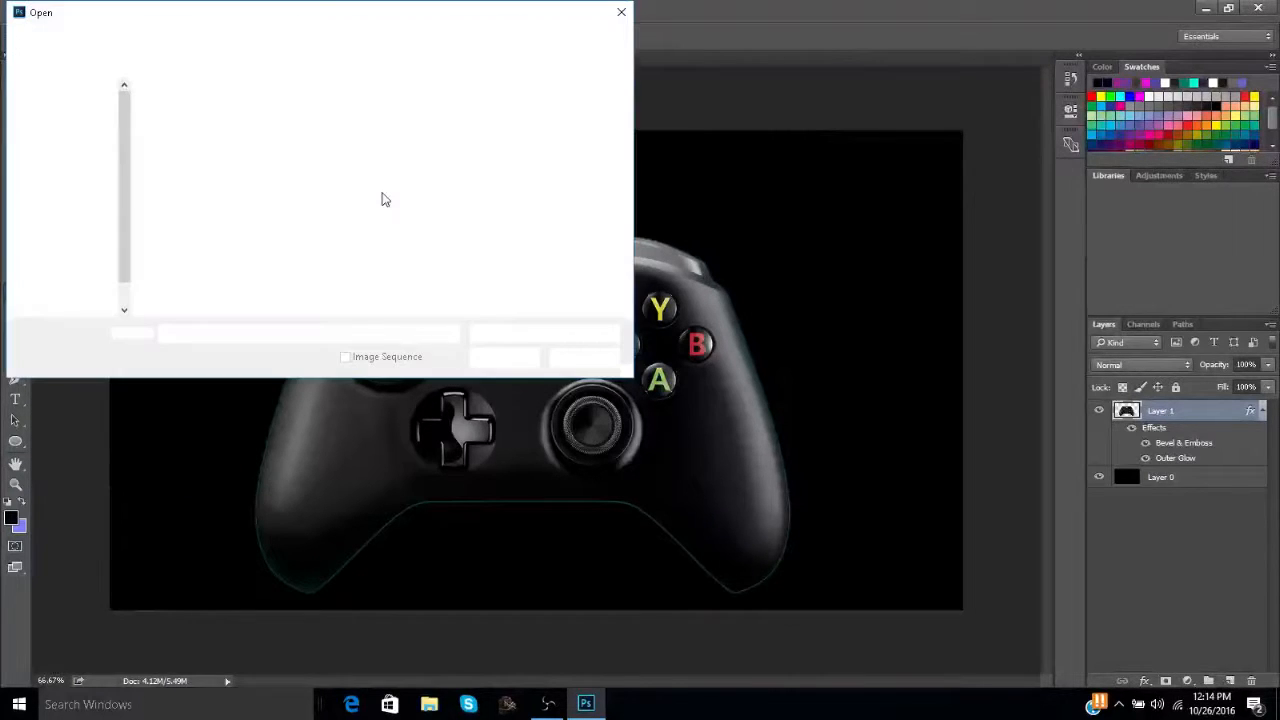
{"action": "left_click", "coordinate": [285, 142]}
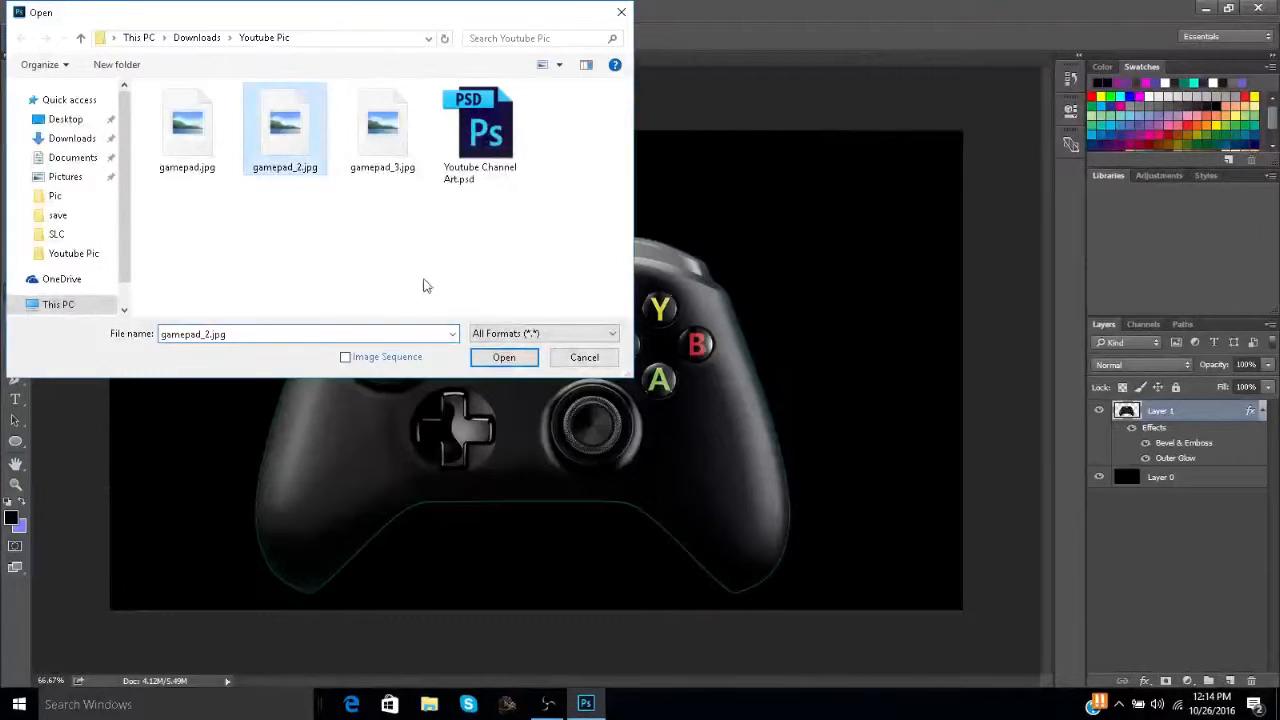
{"action": "left_click", "coordinate": [503, 357]}
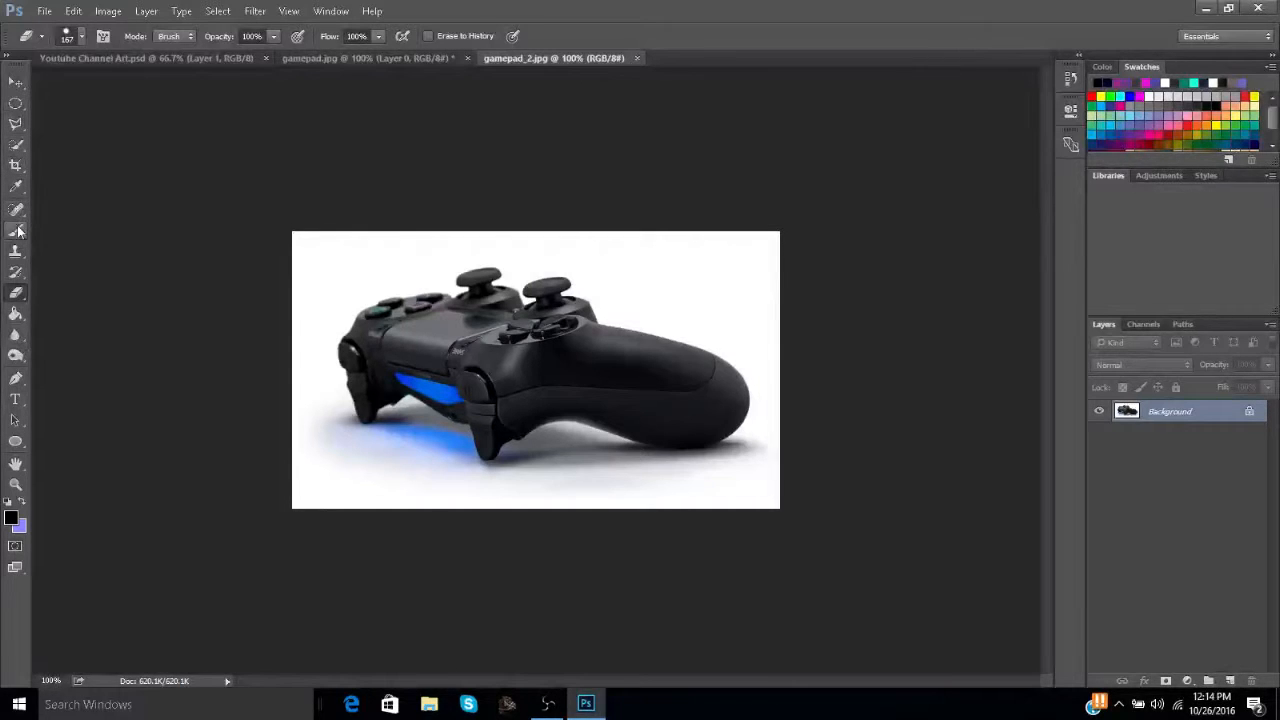
{"action": "double_click", "coordinate": [1157, 415]}
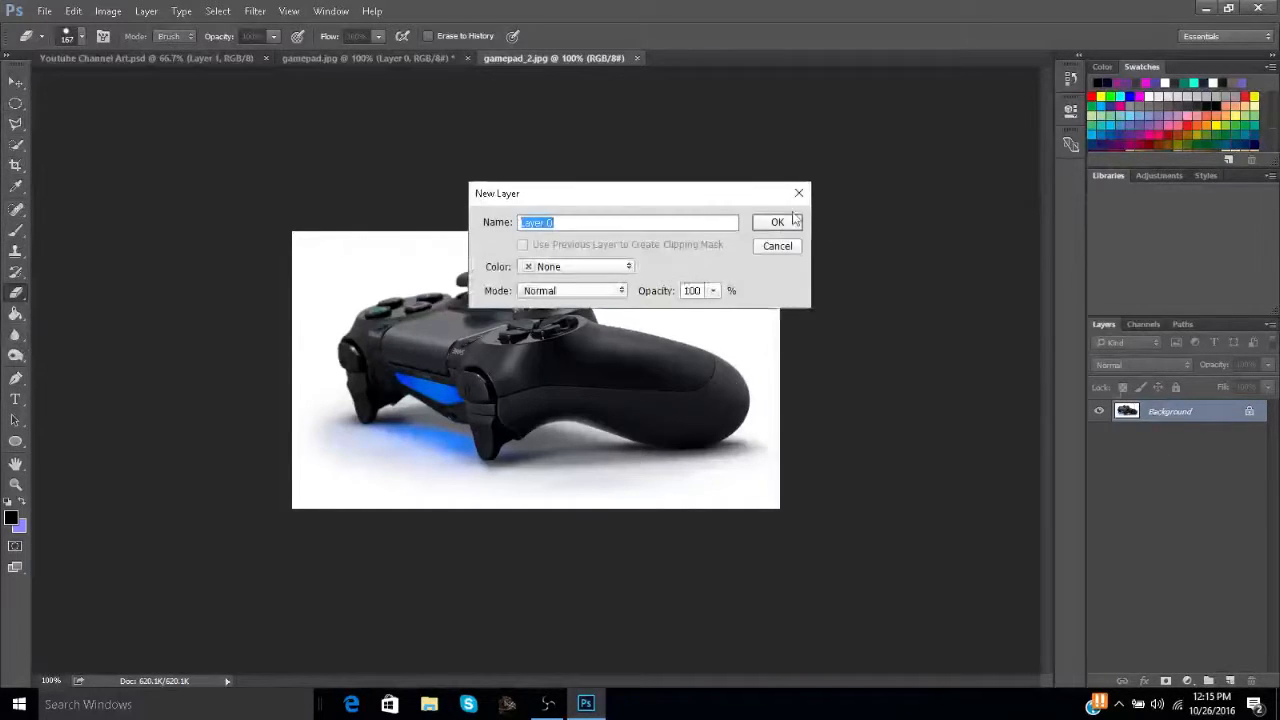
{"action": "key", "text": "Return"}
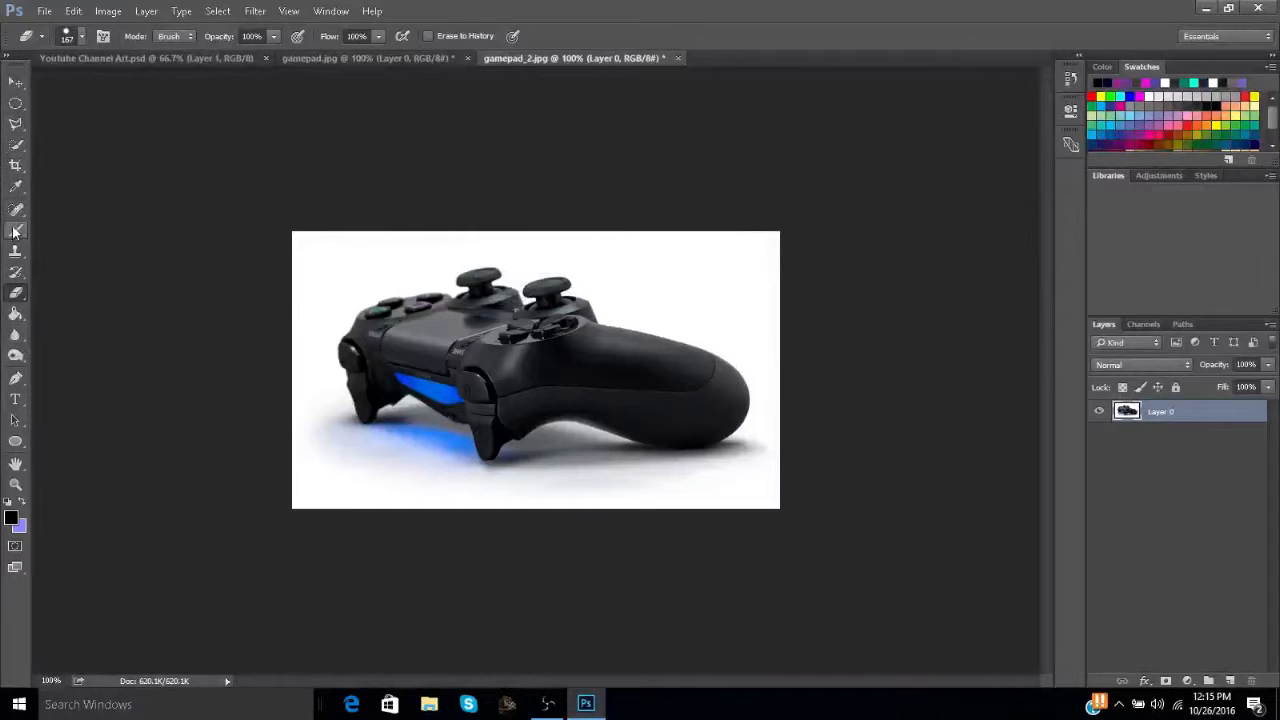
Select the white background around the controller in gamepad_2.jpg with the Magic Wand, adding the remaining light areas to the selection.
{"action": "right_click", "coordinate": [16, 144]}
{"action": "left_click", "coordinate": [90, 157]}
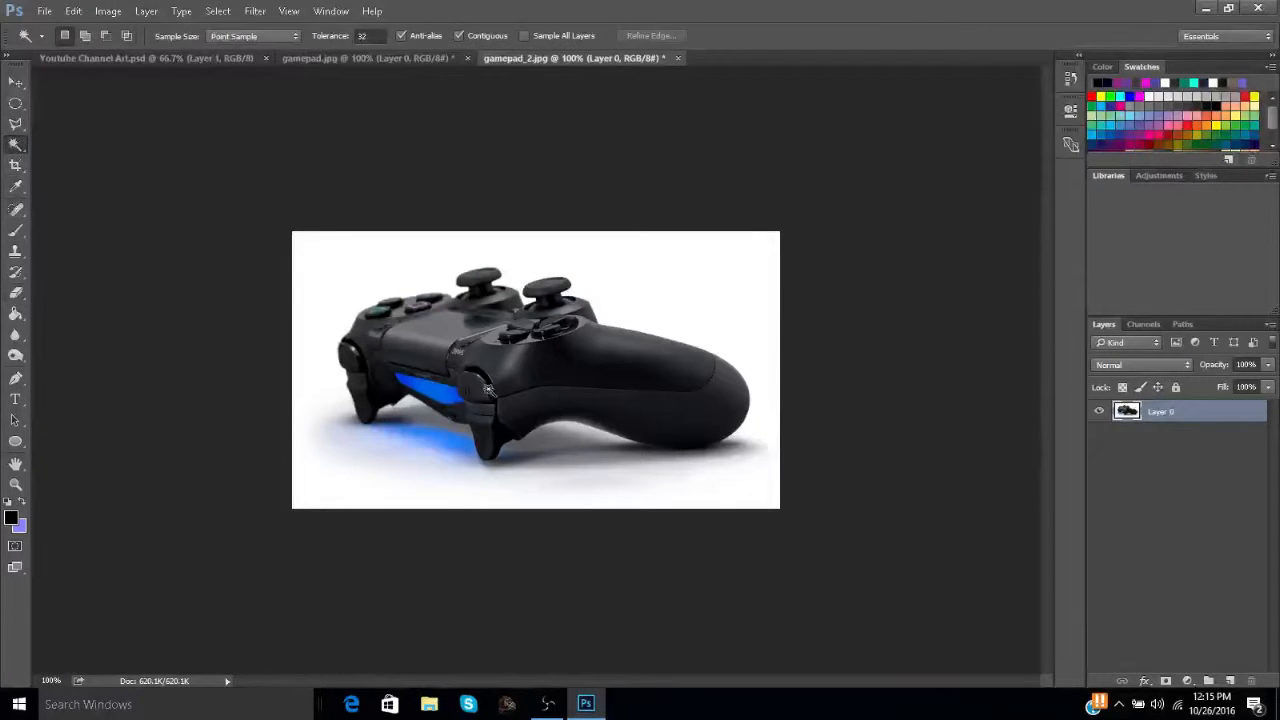
{"action": "left_click", "coordinate": [618, 482]}
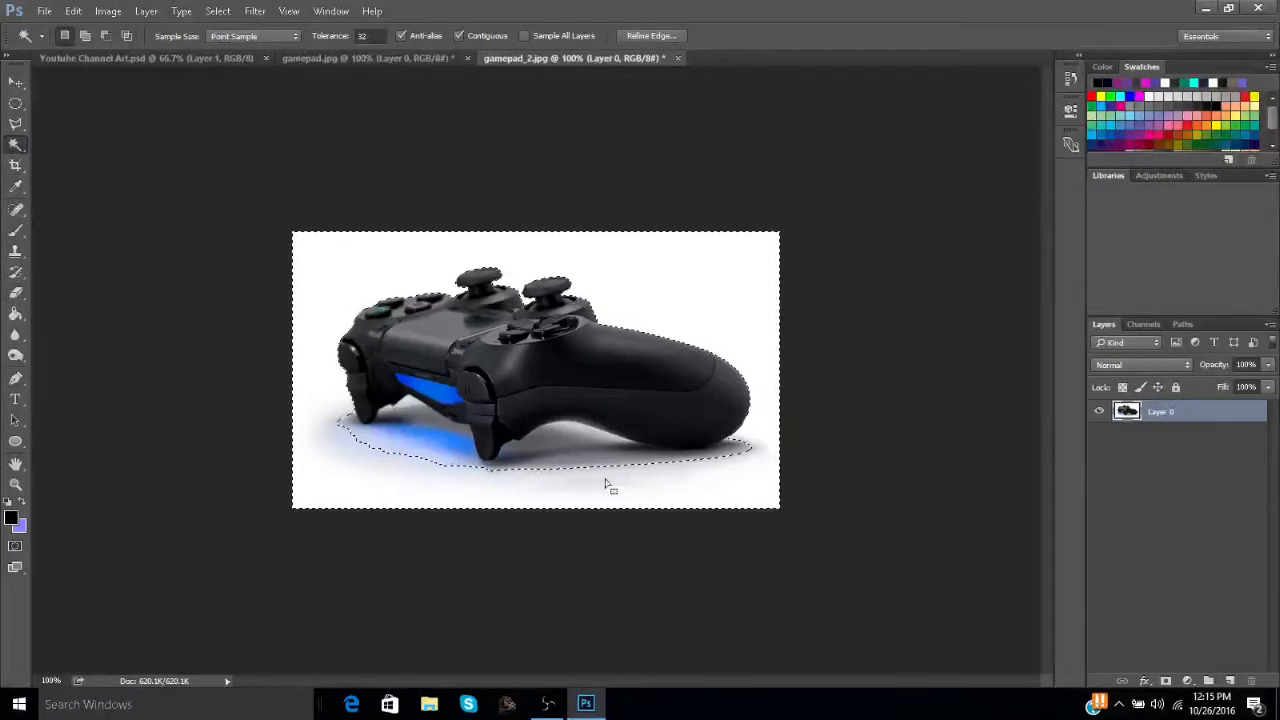
{"action": "key", "text": "shift"}
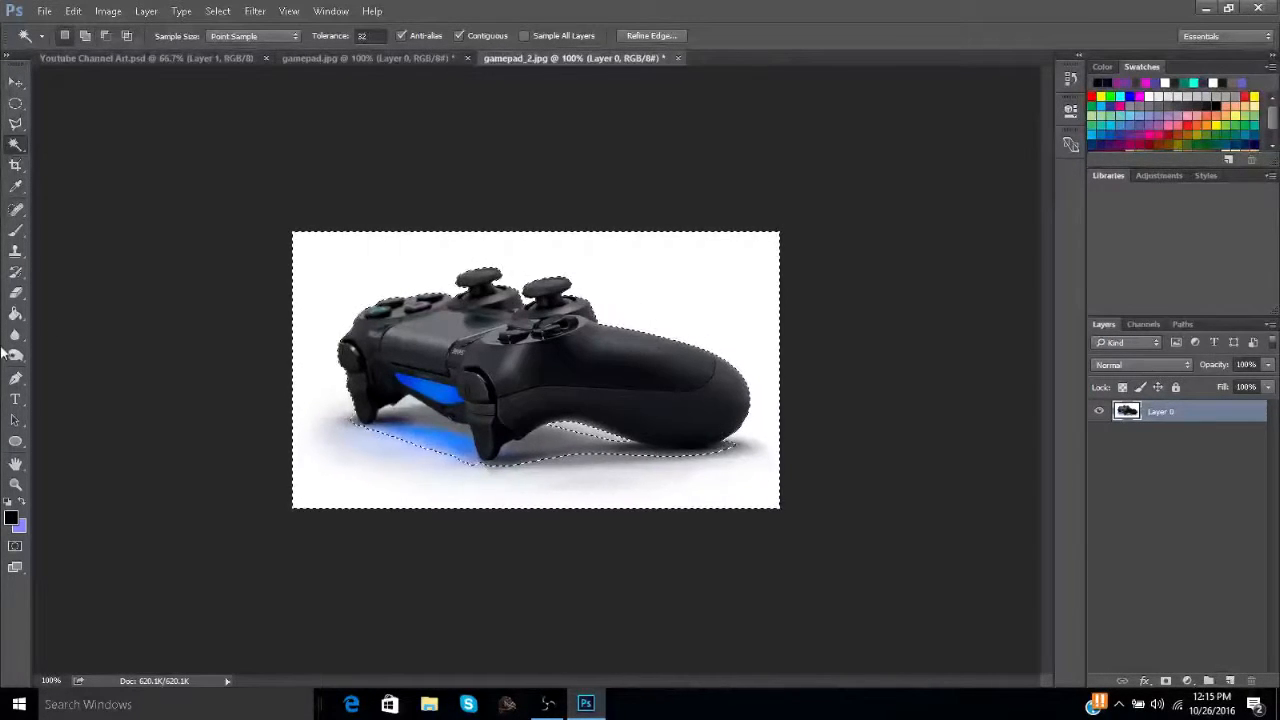
Erase the selected white background around the controller with the Eraser and deselect.
{"action": "left_click", "coordinate": [15, 293]}
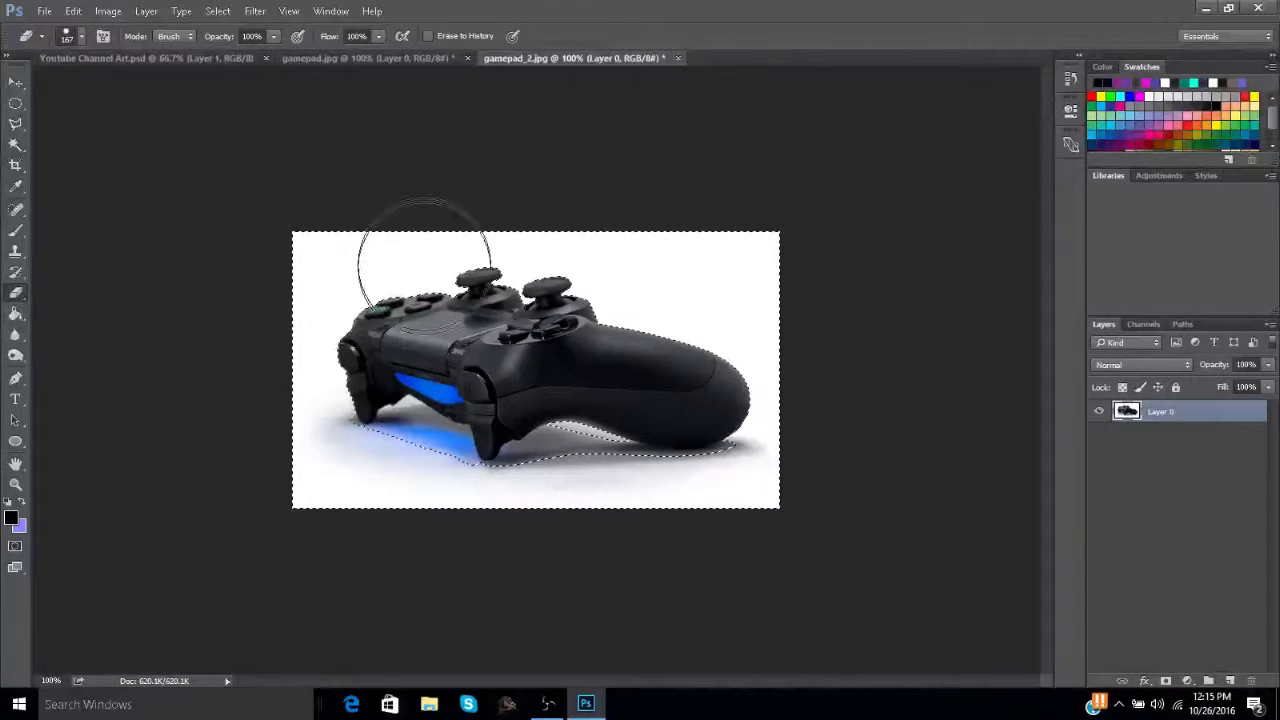
{"action": "left_click", "coordinate": [360, 238]}
{"action": "mouse_move", "coordinate": [360, 238]}
{"action": "left_mouse_down"}
{"action": "mouse_move", "coordinate": [327, 265]}
{"action": "mouse_move", "coordinate": [304, 447]}
{"action": "mouse_move", "coordinate": [375, 465]}
{"action": "left_mouse_up"}
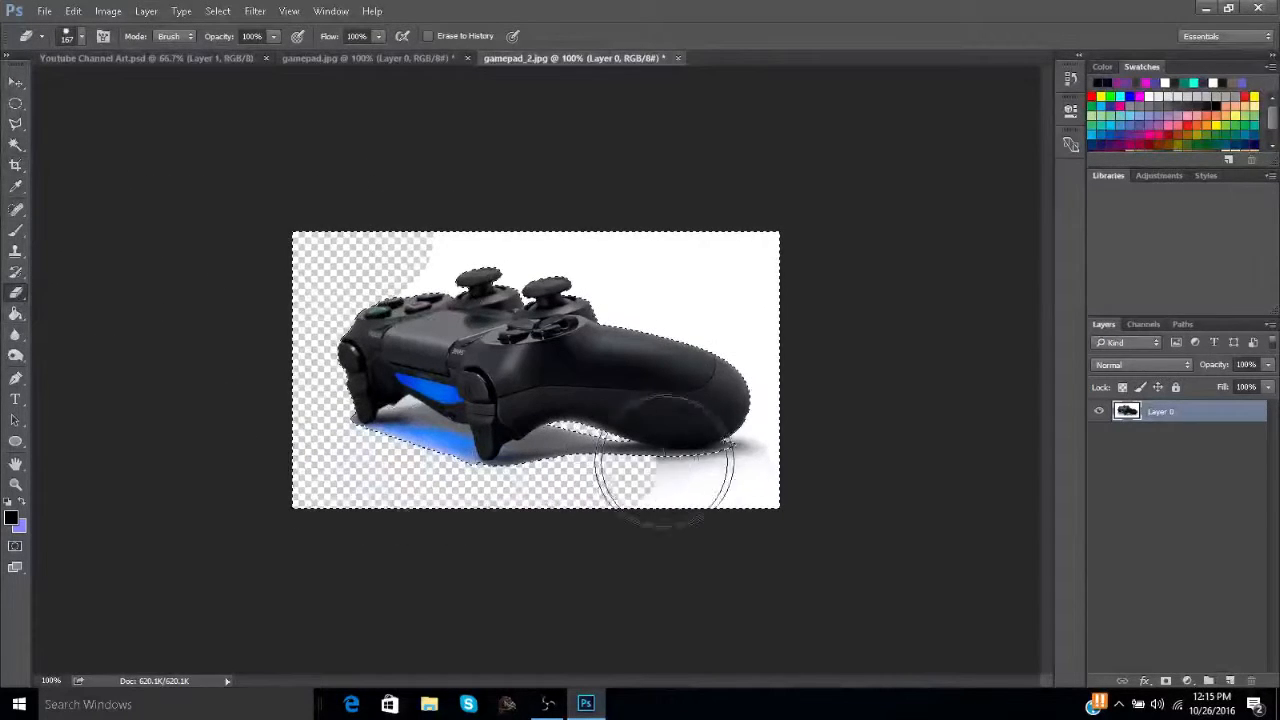
{"action": "mouse_move", "coordinate": [650, 275]}
{"action": "left_mouse_down"}
{"action": "mouse_move", "coordinate": [462, 265]}
{"action": "mouse_move", "coordinate": [362, 285]}
{"action": "left_mouse_up"}
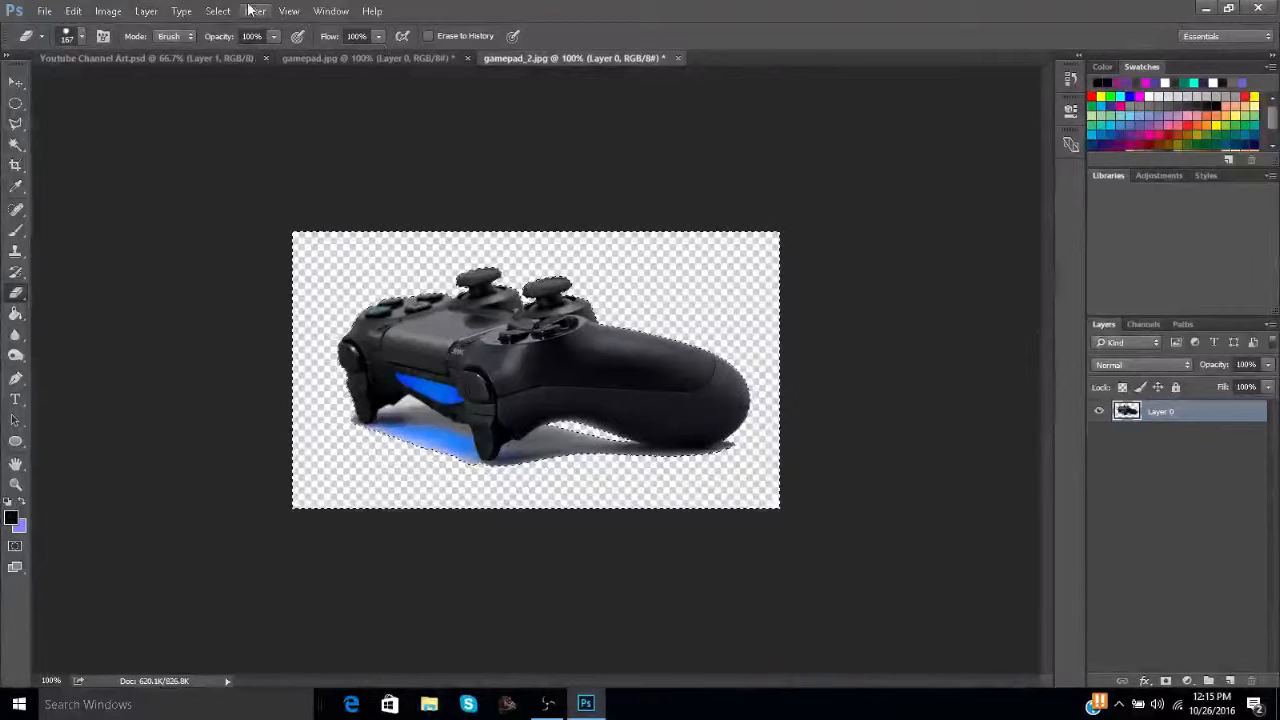
{"action": "left_click", "coordinate": [217, 11]}
{"action": "left_click", "coordinate": [232, 44]}
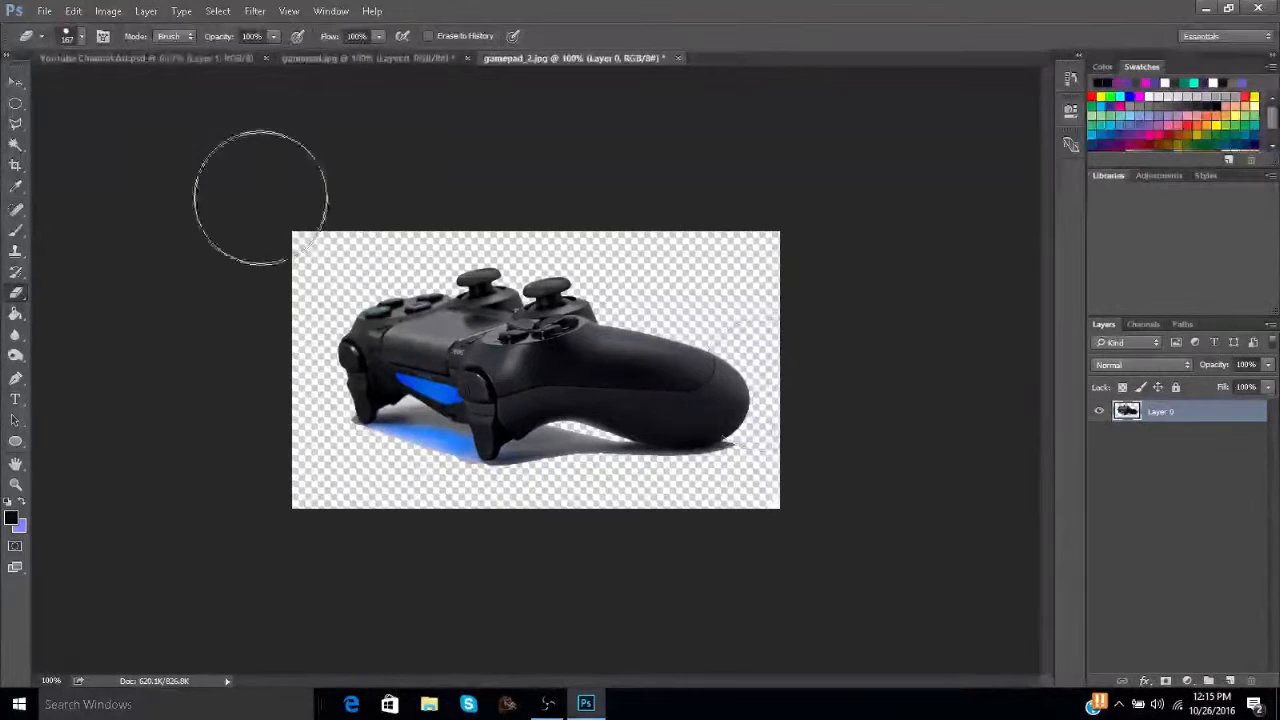
Bring the cut-out PlayStation controller into Youtube Channel Art.psd on the right side and shift the Xbox controller on Layer 1 to the left.
{"action": "left_click", "coordinate": [15, 82]}
{"action": "left_click_drag", "start_coordinate": [541, 406], "coordinate": [840, 368]}
{"action": "left_click_drag", "start_coordinate": [565, 285], "coordinate": [533, 289]}
{"action": "left_click", "coordinate": [1160, 436]}
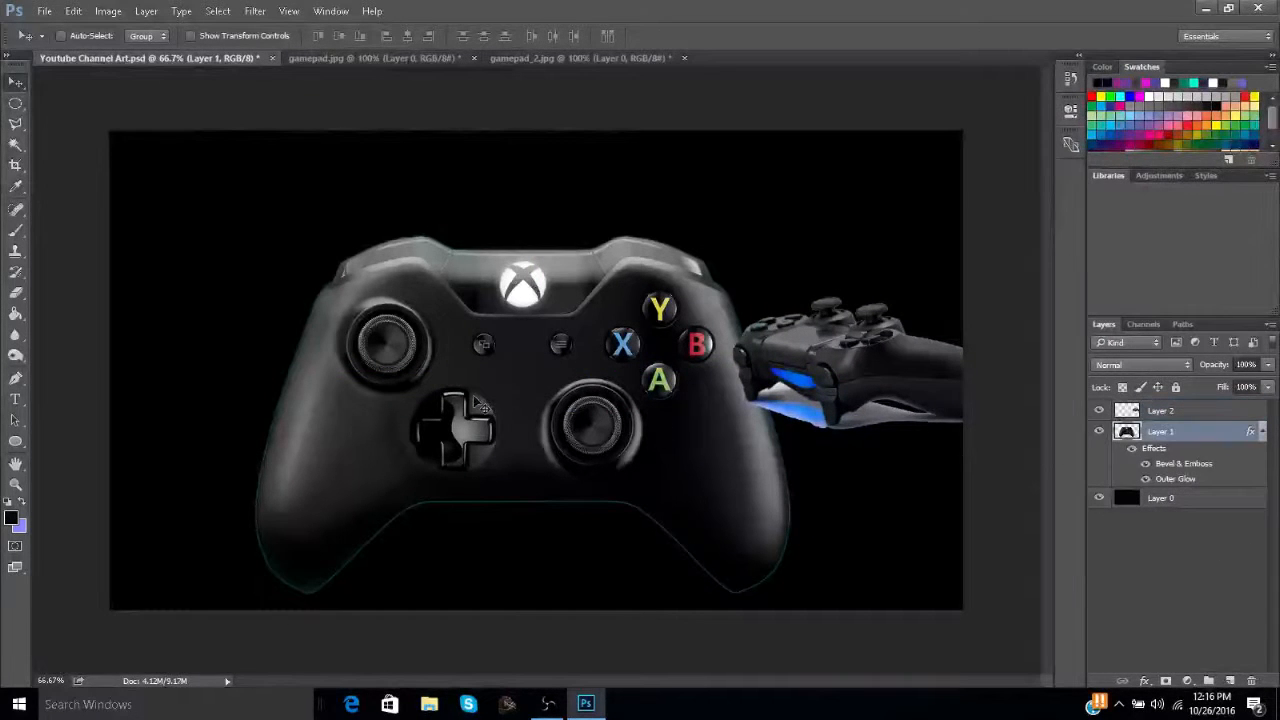
{"action": "left_click_drag", "start_coordinate": [473, 395], "coordinate": [264, 422]}
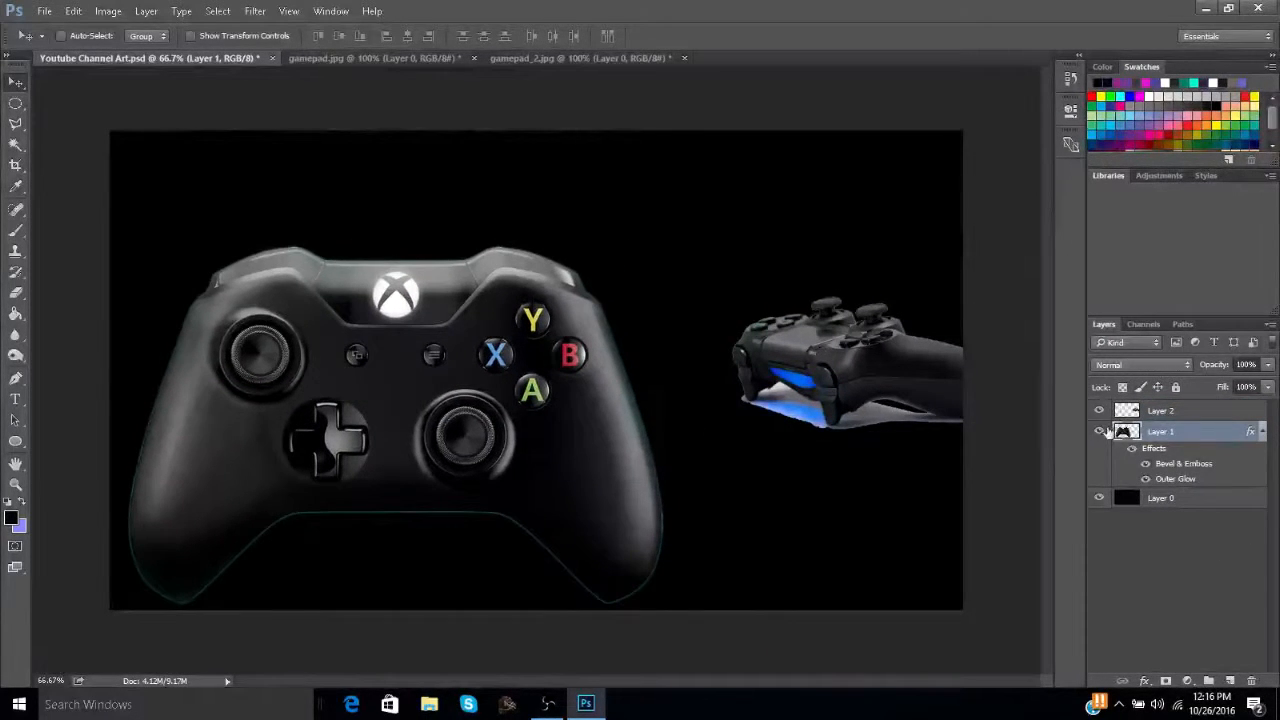
Hide Layer 1 and move the PlayStation controller on Layer 2 to the middle of the canvas.
{"action": "left_click", "coordinate": [1099, 432]}
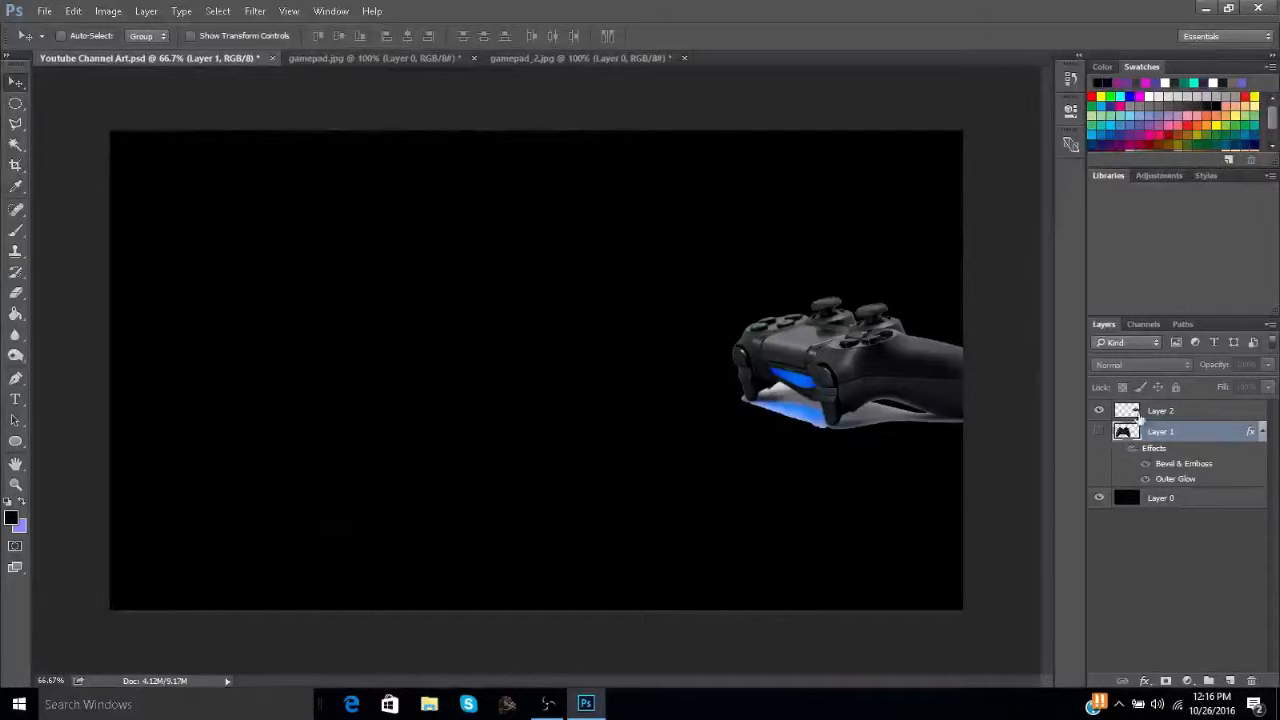
{"action": "left_click", "coordinate": [1144, 412]}
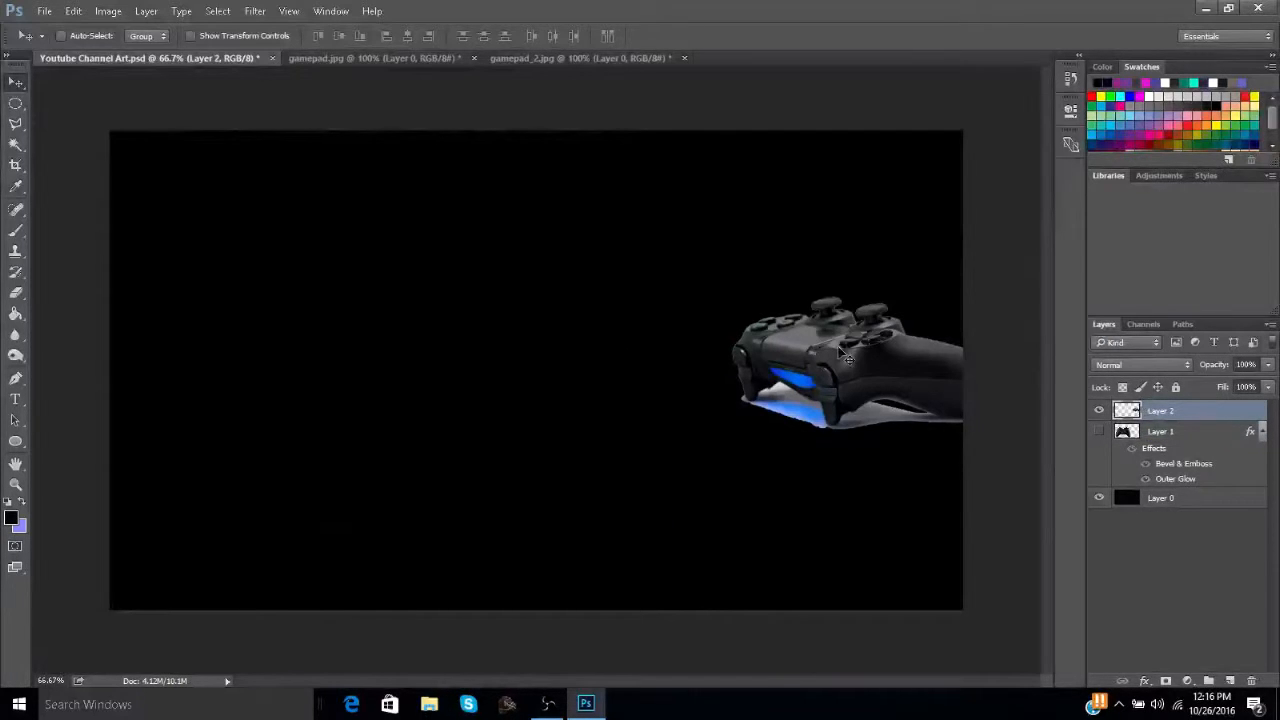
{"action": "left_click_drag", "start_coordinate": [843, 355], "coordinate": [524, 372]}
Set the Eraser hardness to 0% at 167 px and fade out the lower edge of the shadow beneath the controller.
{"action": "left_click", "coordinate": [288, 11]}
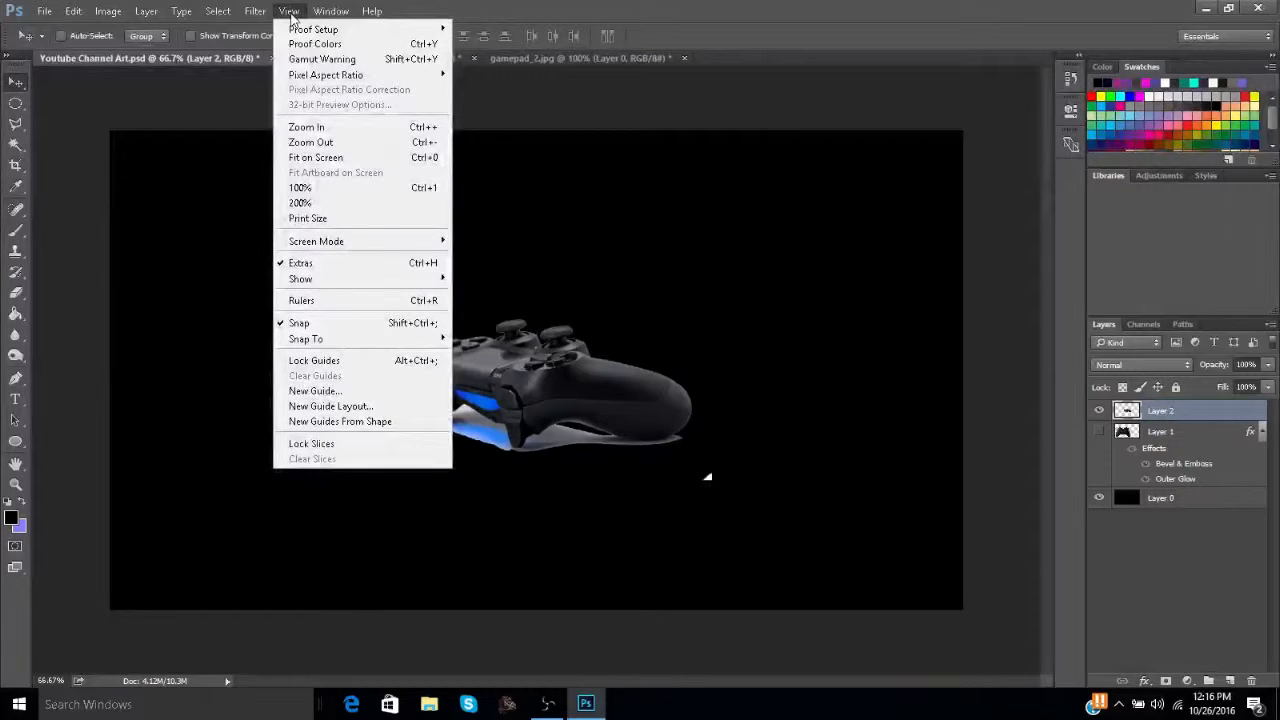
{"action": "left_click", "coordinate": [341, 128]}
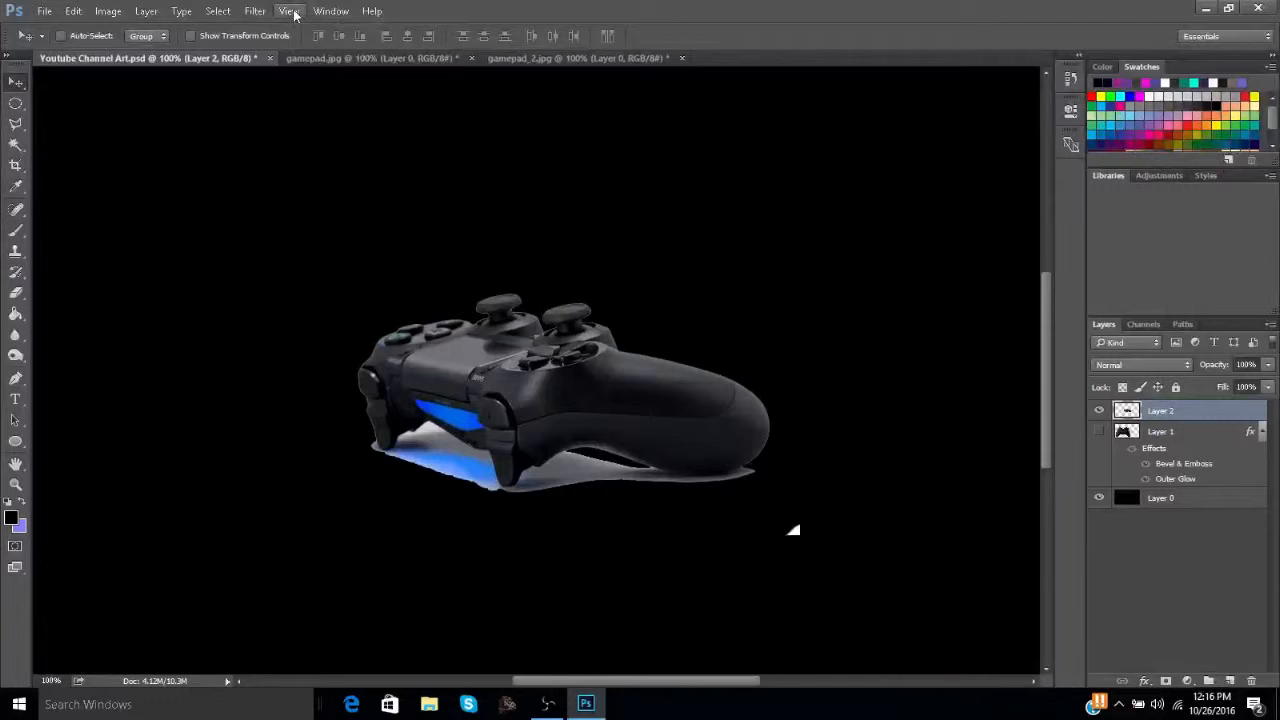
{"action": "left_click", "coordinate": [288, 11]}
{"action": "left_click", "coordinate": [340, 130]}
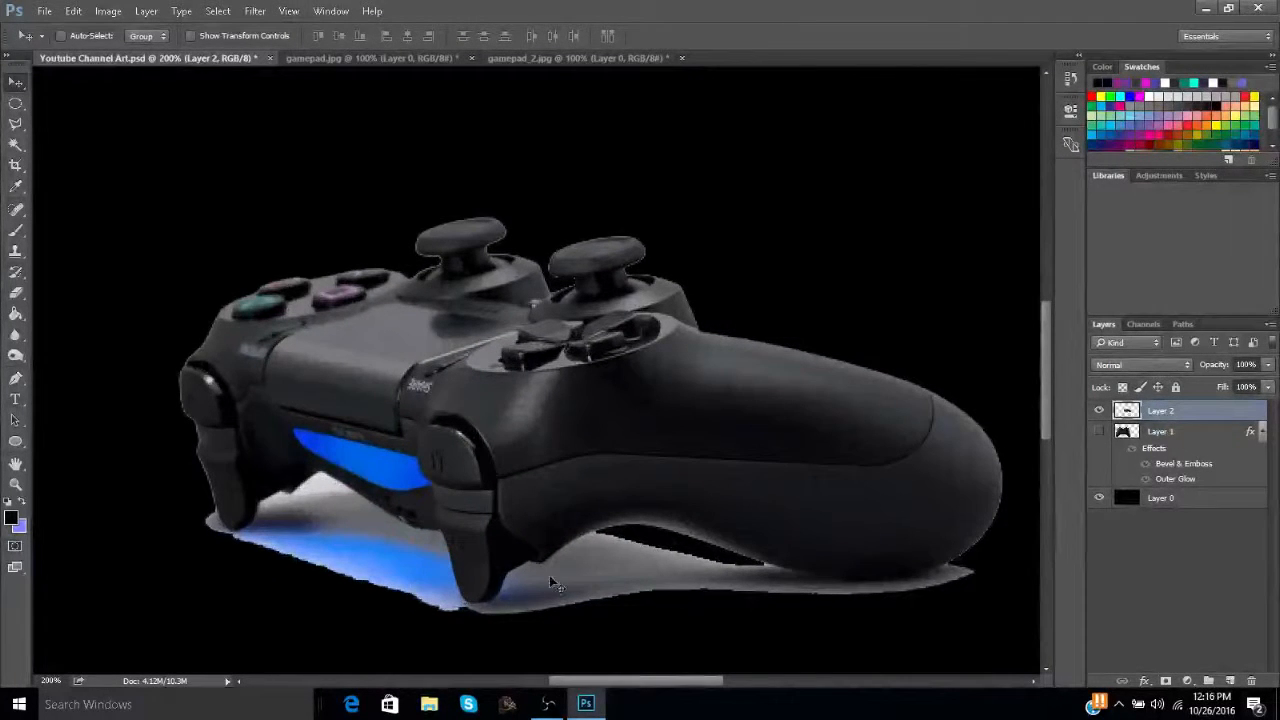
{"action": "left_click", "coordinate": [15, 292]}
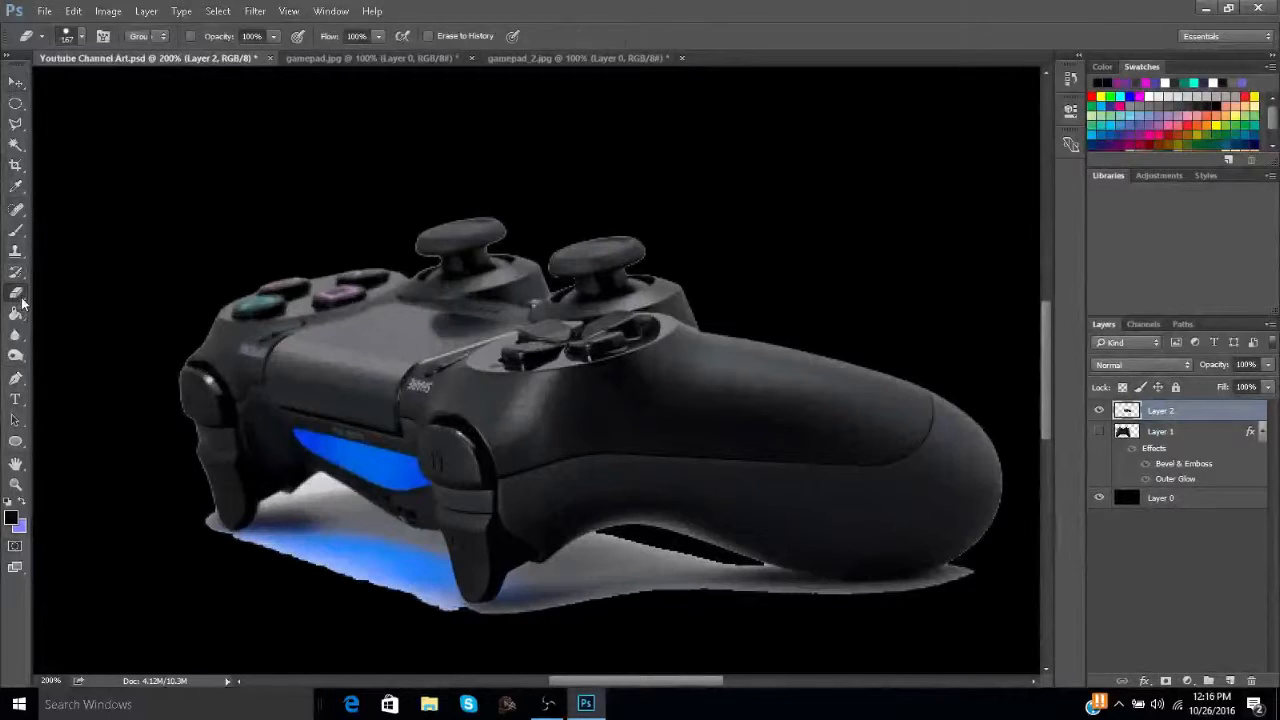
{"action": "left_click", "coordinate": [80, 38]}
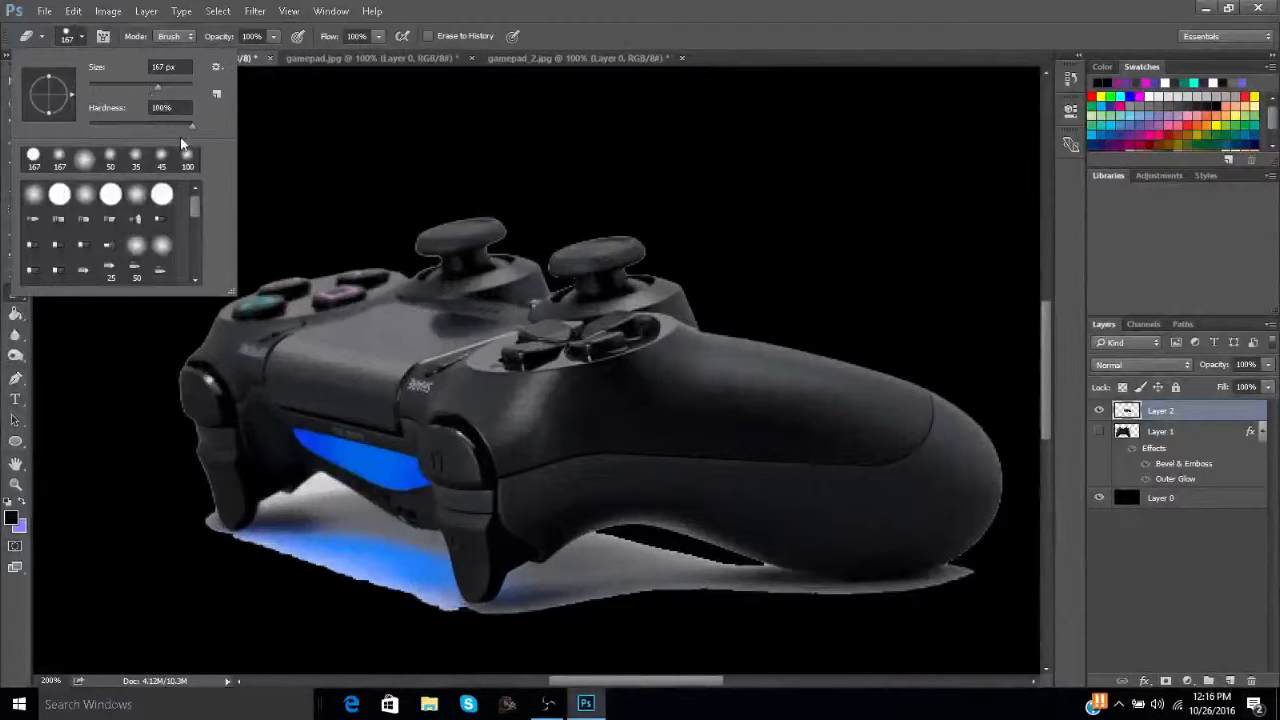
{"action": "left_click_drag", "start_coordinate": [190, 126], "coordinate": [89, 126]}
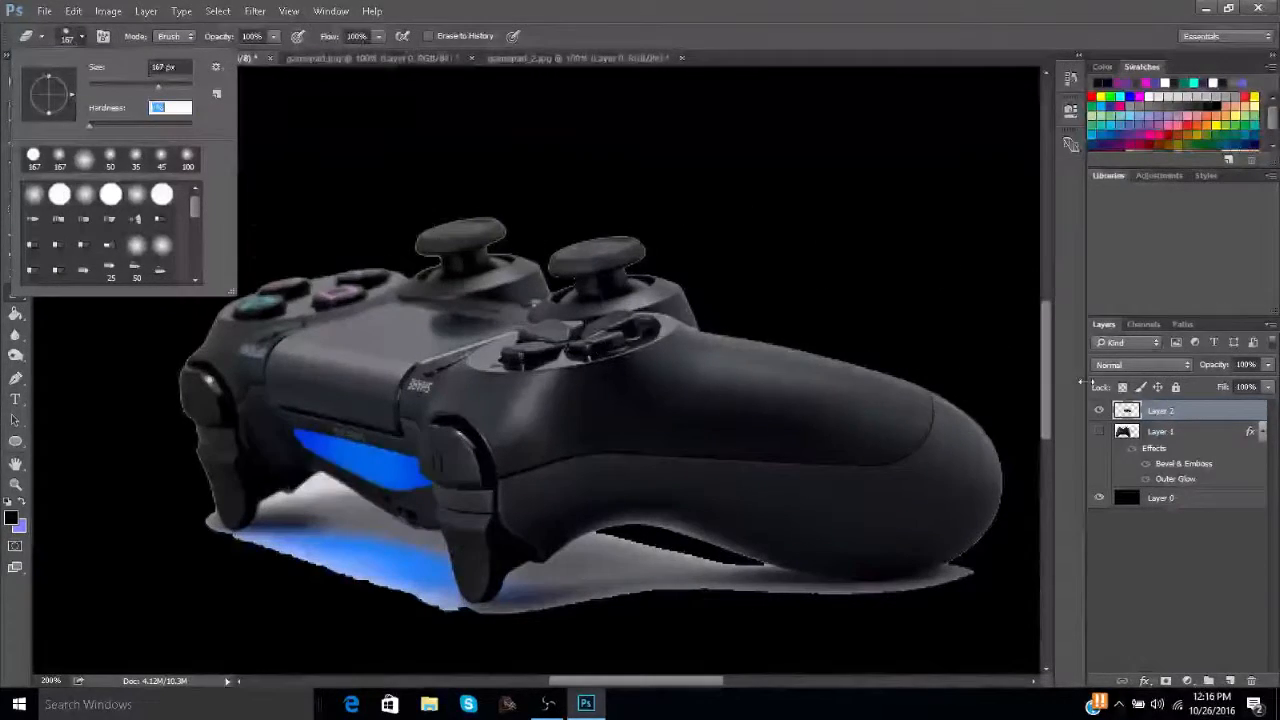
{"action": "left_click", "coordinate": [1047, 350]}
{"action": "left_click_drag", "start_coordinate": [1046, 356], "coordinate": [1049, 400]}
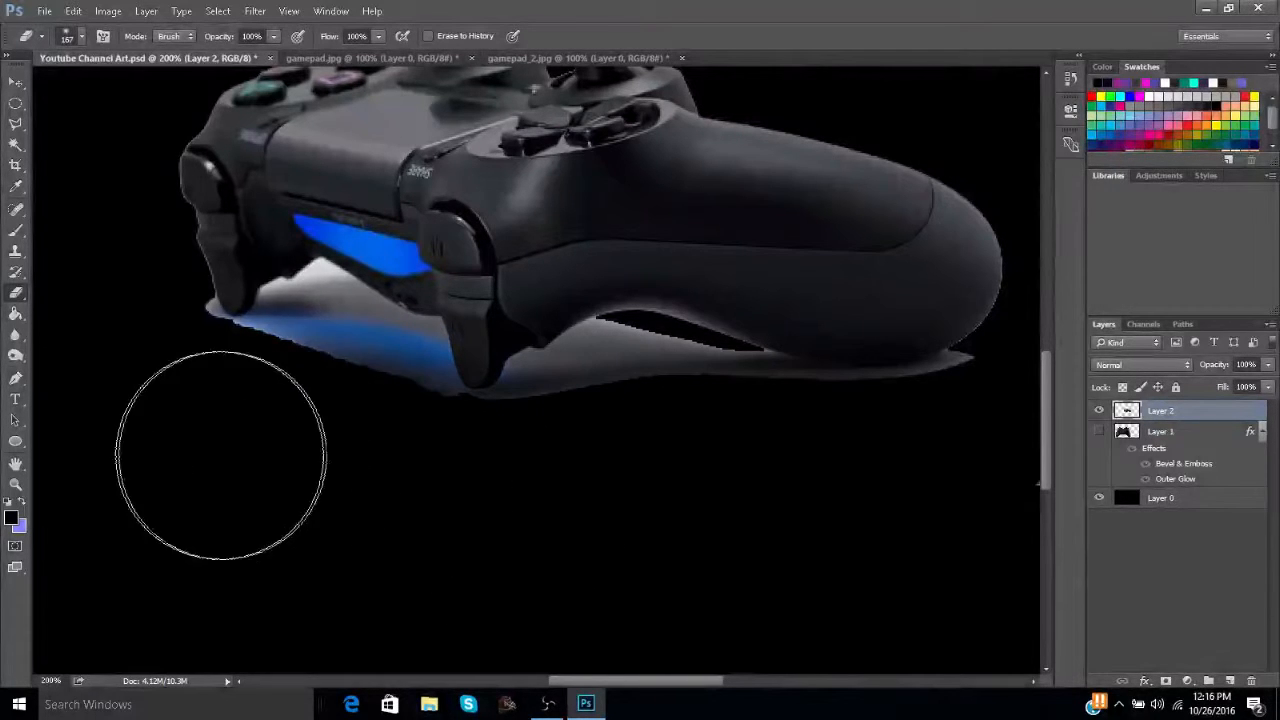
{"action": "mouse_move", "coordinate": [221, 455]}
{"action": "left_mouse_down"}
{"action": "mouse_move", "coordinate": [186, 443]}
{"action": "mouse_move", "coordinate": [227, 442]}
{"action": "mouse_move", "coordinate": [431, 506]}
{"action": "mouse_move", "coordinate": [396, 489]}
{"action": "left_mouse_up"}
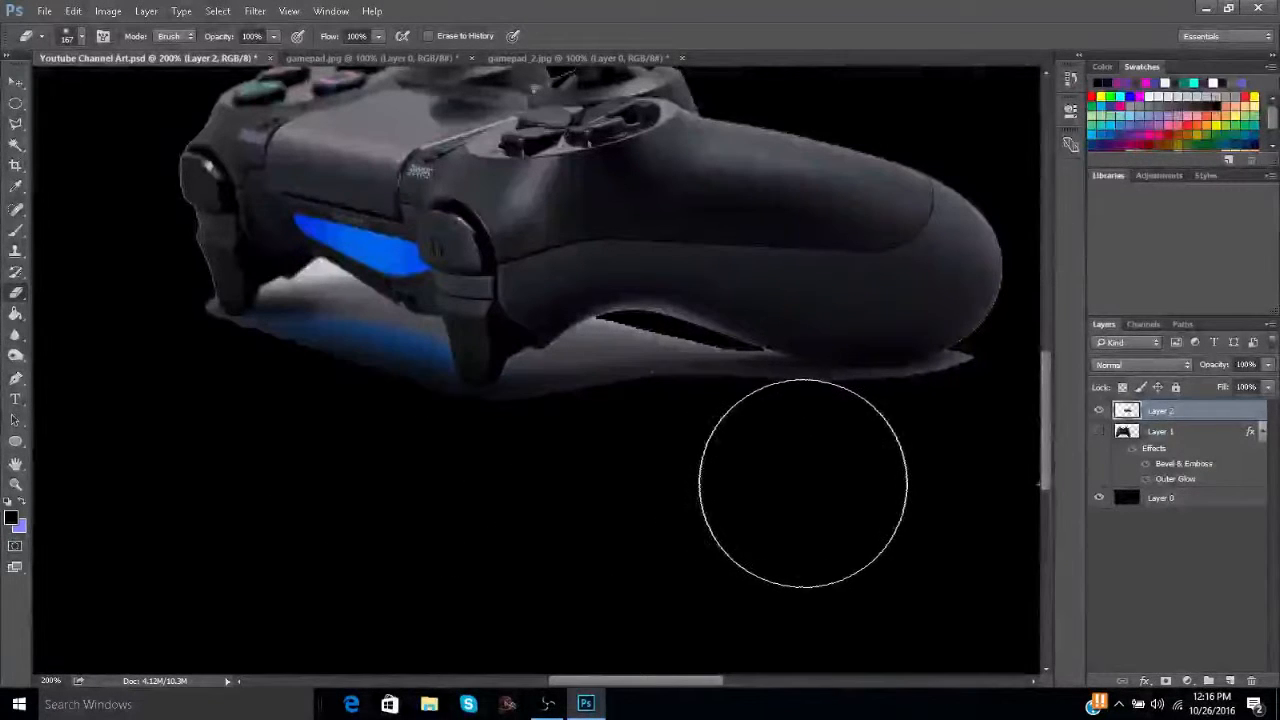
Reduce the Eraser to 9 px and erase the light fringe around the gap beneath the controller's grip.
{"action": "key", "text": "bracketleft"}
{"action": "key", "text": "bracketleft"}
{"action": "key", "text": "bracketleft"}
{"action": "key", "text": "bracketleft"}
{"action": "key", "text": "bracketleft"}
{"action": "key", "text": "bracketleft"}
{"action": "key", "text": "bracketleft"}
{"action": "key", "text": "bracketleft"}
{"action": "key", "text": "bracketleft"}
{"action": "key", "text": "bracketleft"}
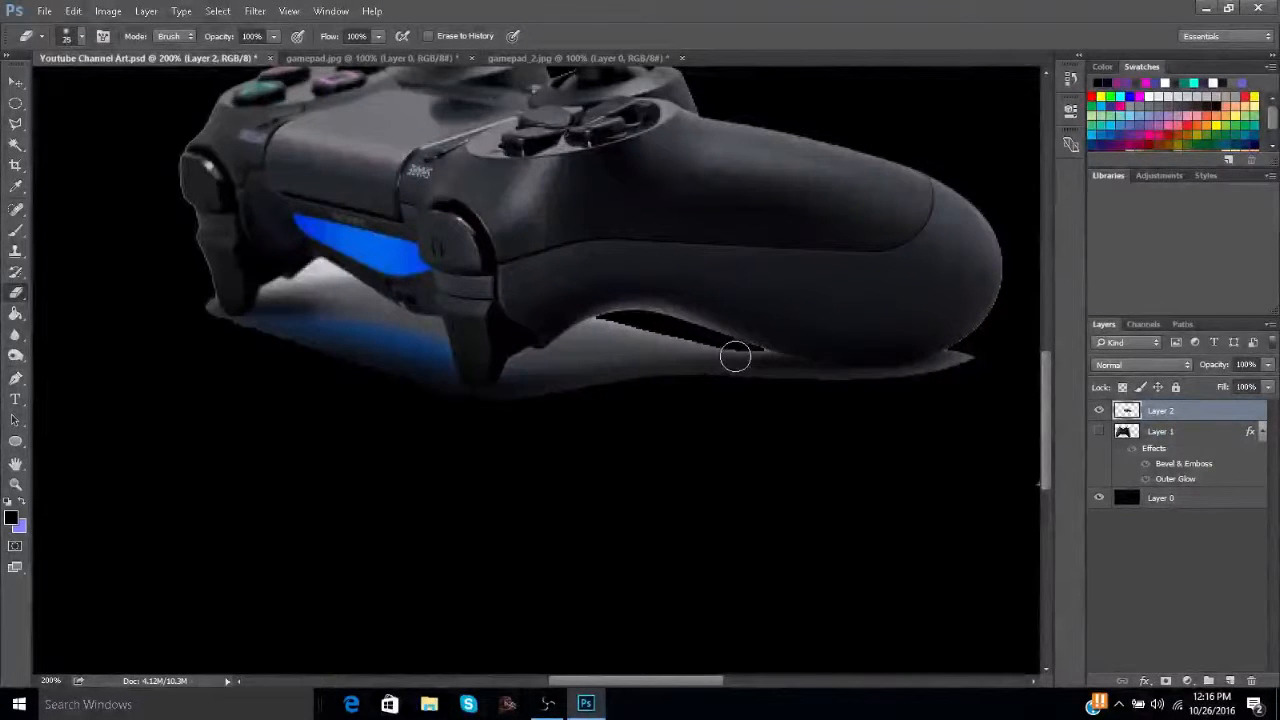
{"action": "key", "text": "bracketleft"}
{"action": "key", "text": "bracketleft"}
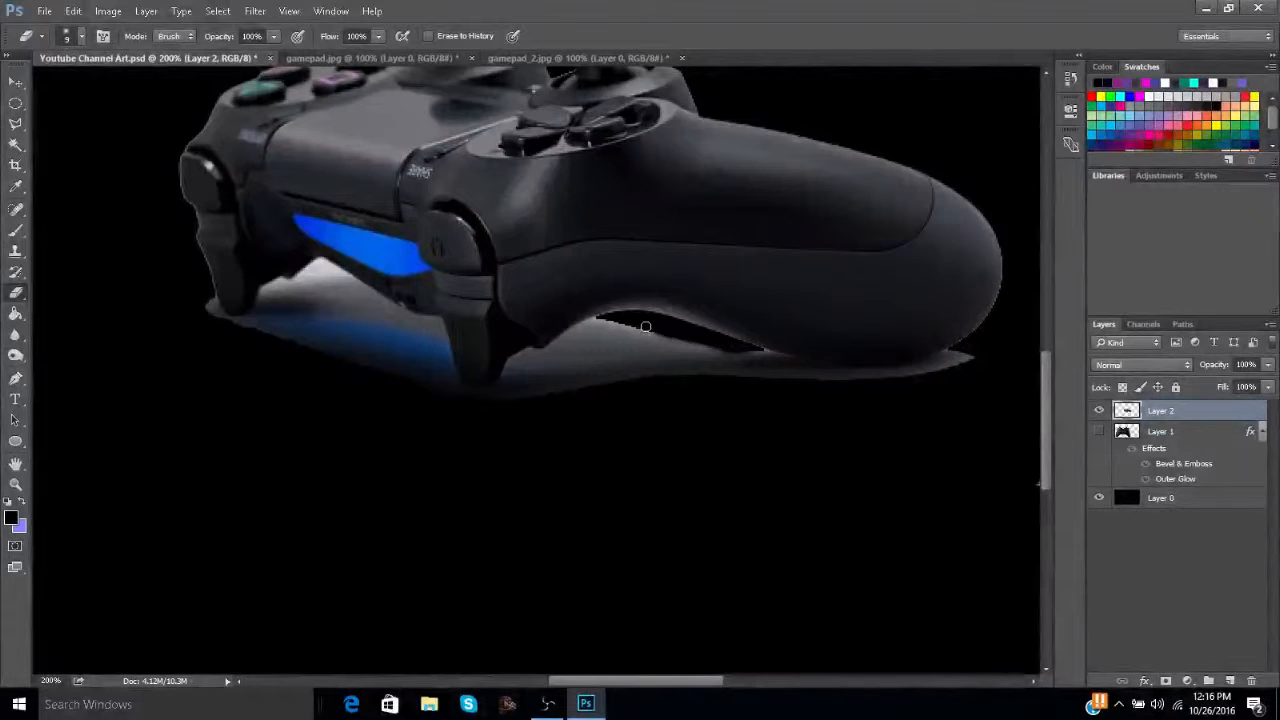
{"action": "left_click_drag", "start_coordinate": [646, 327], "coordinate": [621, 322]}
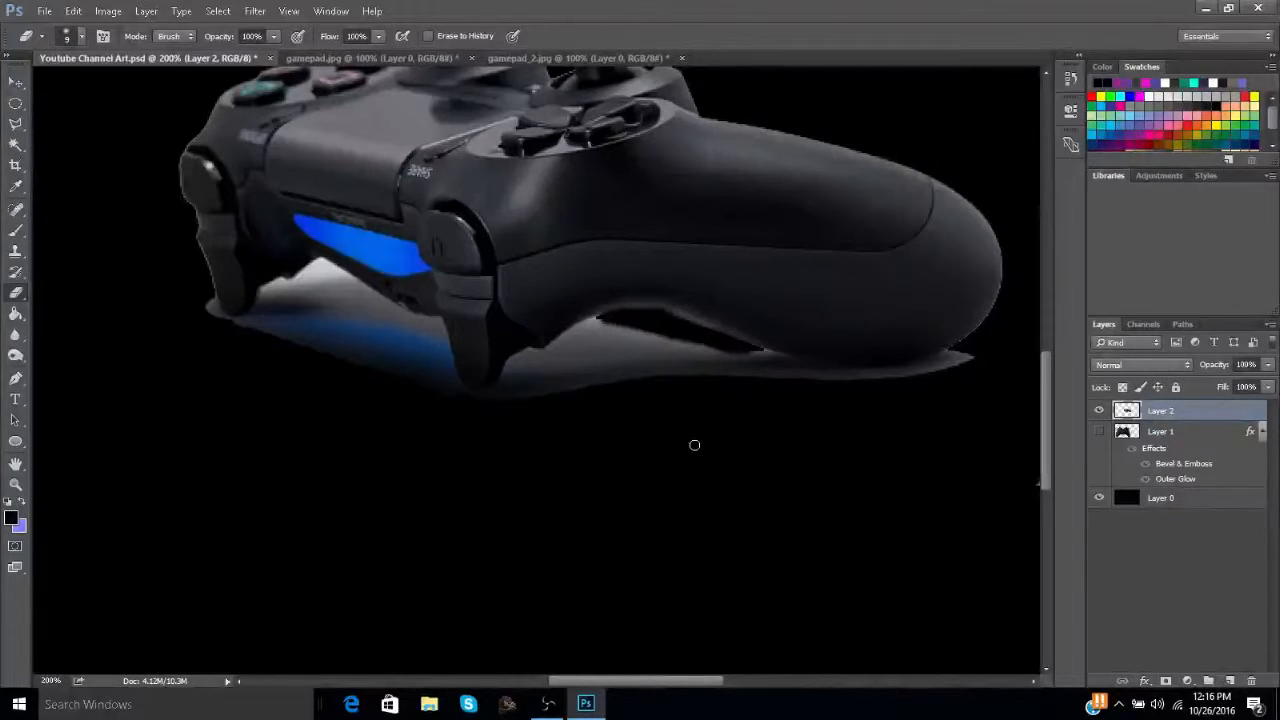
Select the white patch beneath the blue light bar with the Magic Wand.
{"action": "left_click_drag", "start_coordinate": [640, 686], "coordinate": [603, 686]}
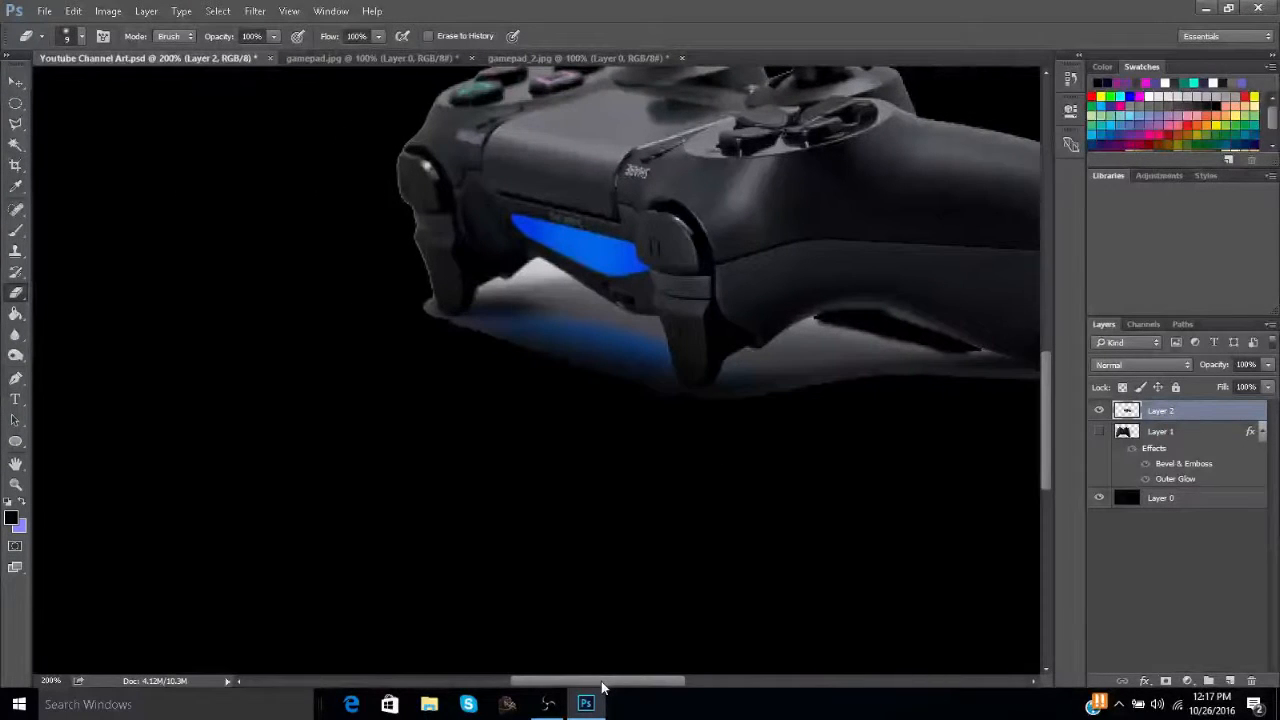
{"action": "scroll", "coordinate": [472, 537], "scroll_direction": "up", "scroll_amount": 3}
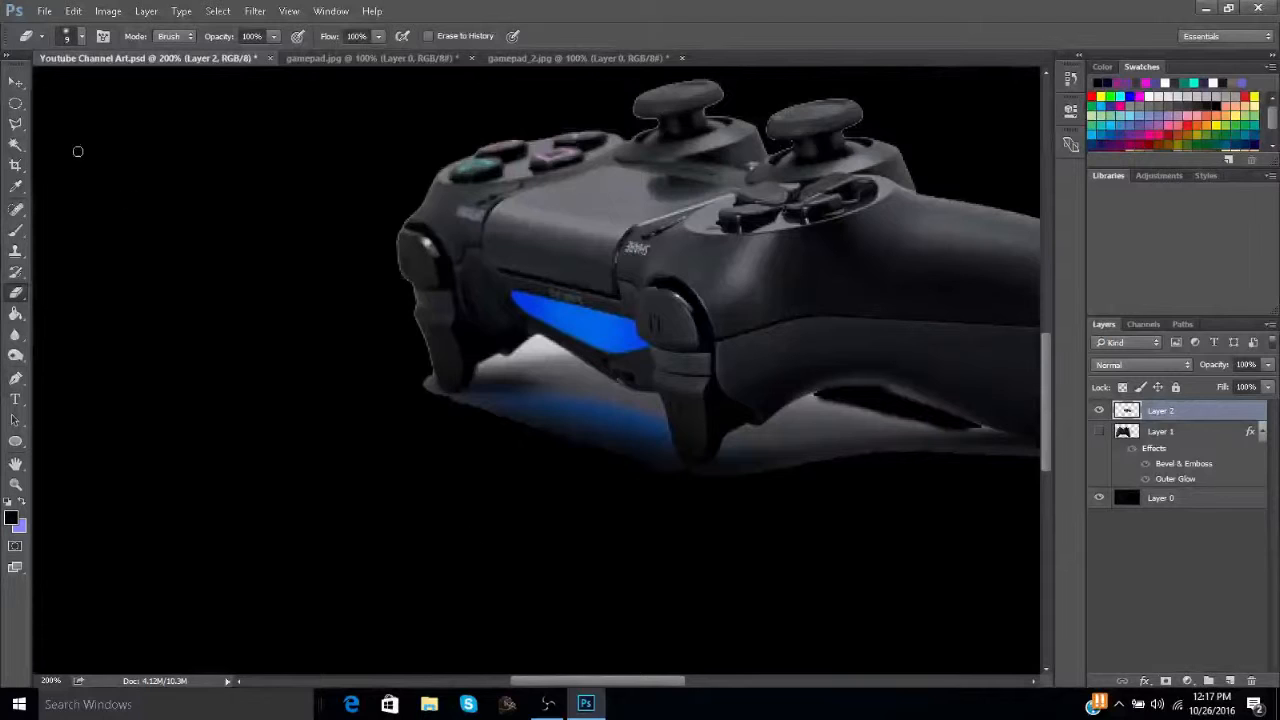
{"action": "left_click", "coordinate": [16, 145]}
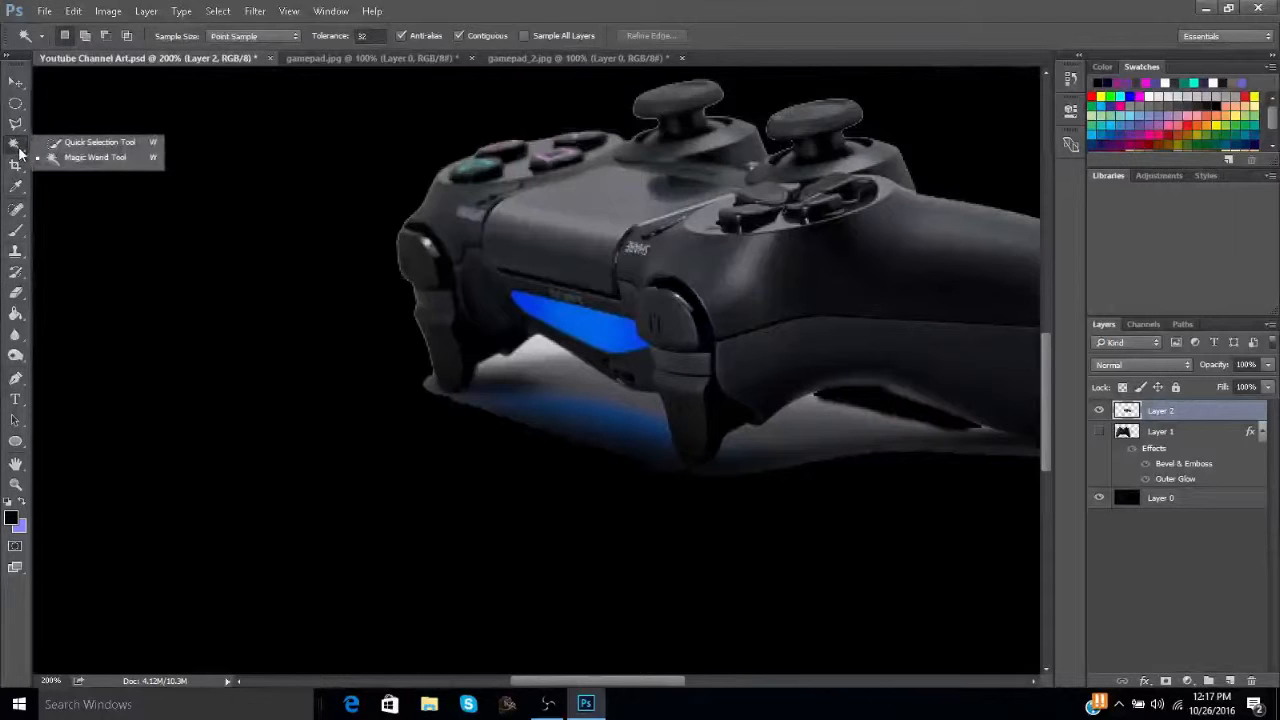
{"action": "left_click", "coordinate": [53, 158]}
{"action": "left_click", "coordinate": [540, 351]}
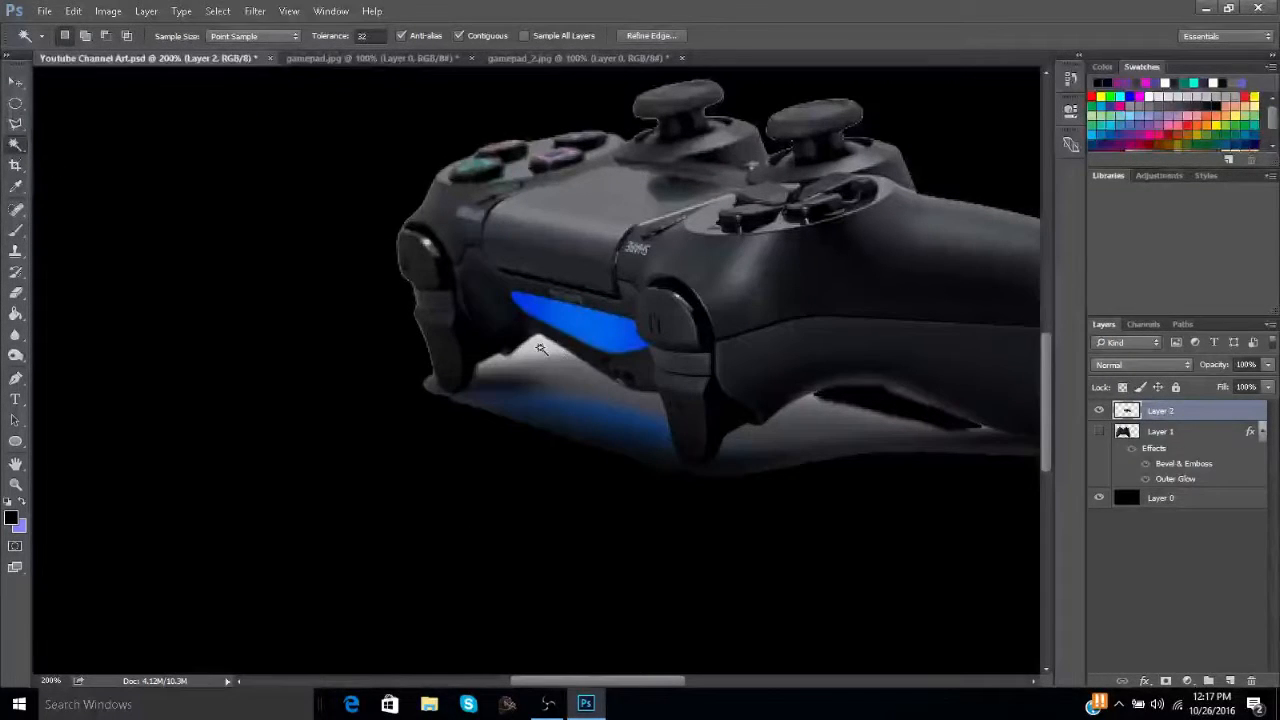
Erase the selected white patch beneath the light bar with a 50 px Eraser and deselect.
{"action": "left_click", "coordinate": [16, 292]}
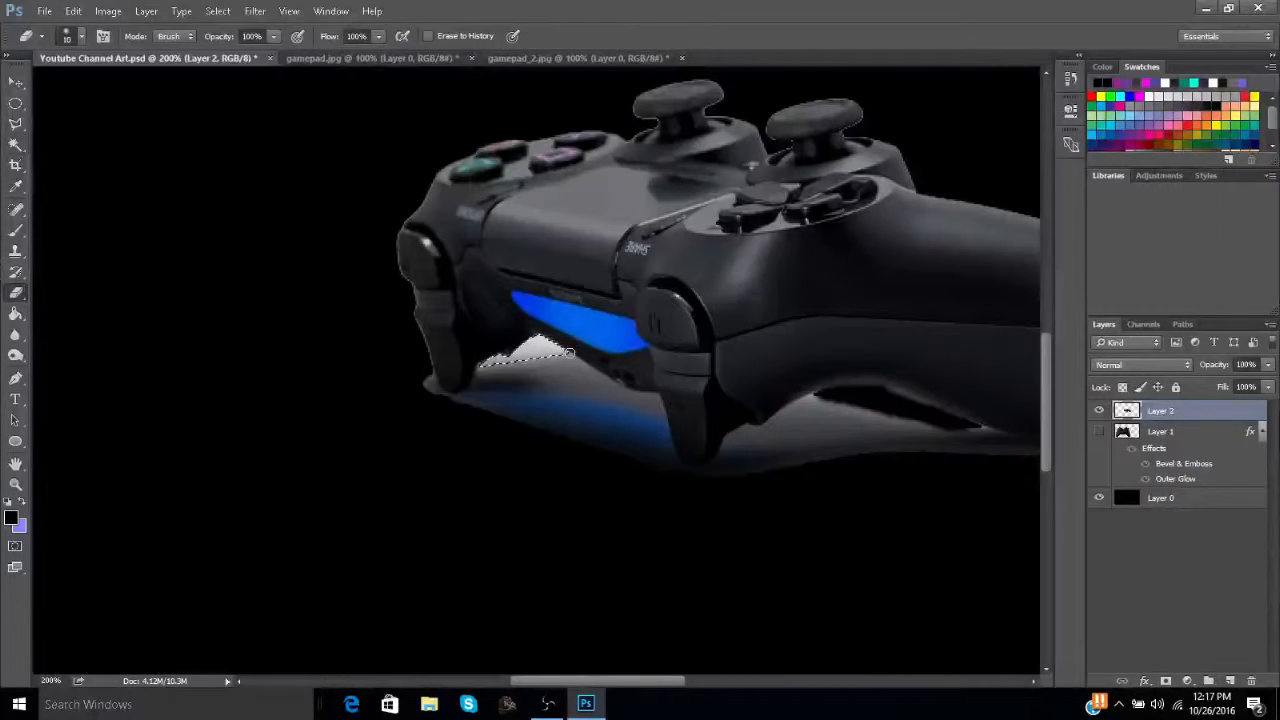
{"action": "key", "text": "bracketright"}
{"action": "key", "text": "bracketright"}
{"action": "key", "text": "bracketright"}
{"action": "key", "text": "bracketright"}
{"action": "mouse_move", "coordinate": [557, 363]}
{"action": "left_mouse_down"}
{"action": "mouse_move", "coordinate": [511, 369]}
{"action": "mouse_move", "coordinate": [470, 355]}
{"action": "left_mouse_up"}
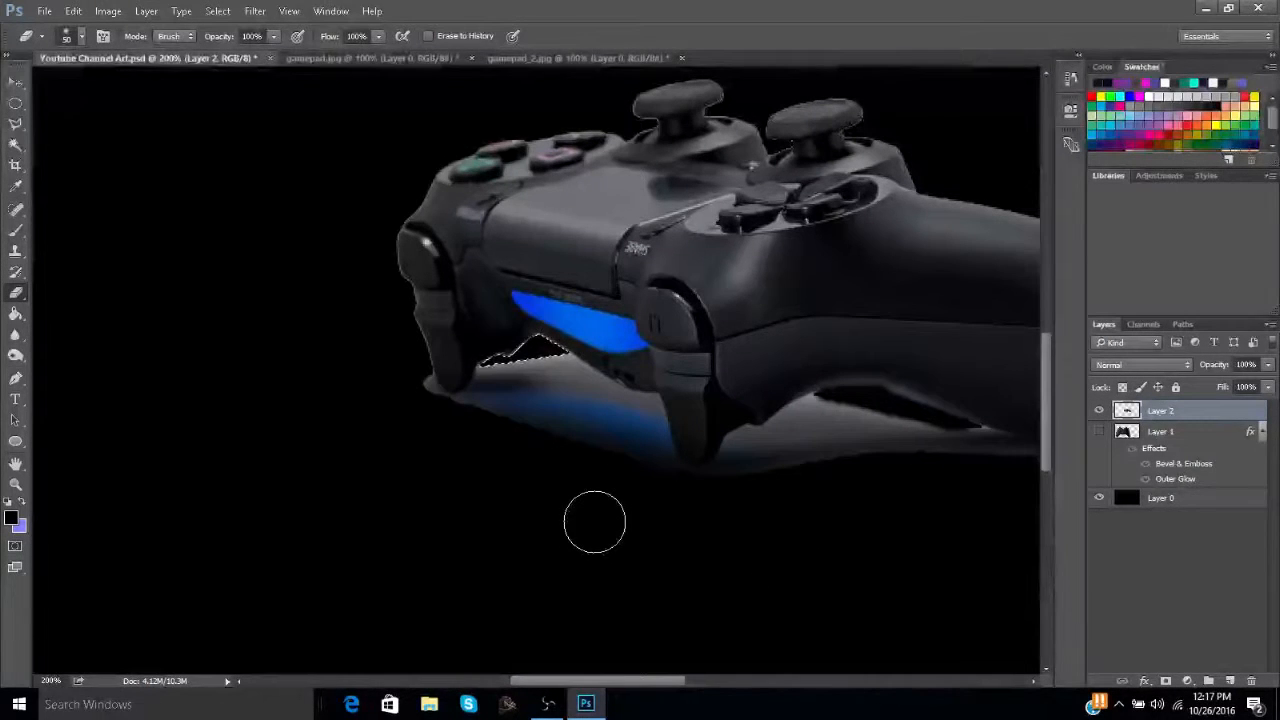
{"action": "key", "text": "ctrl+d"}
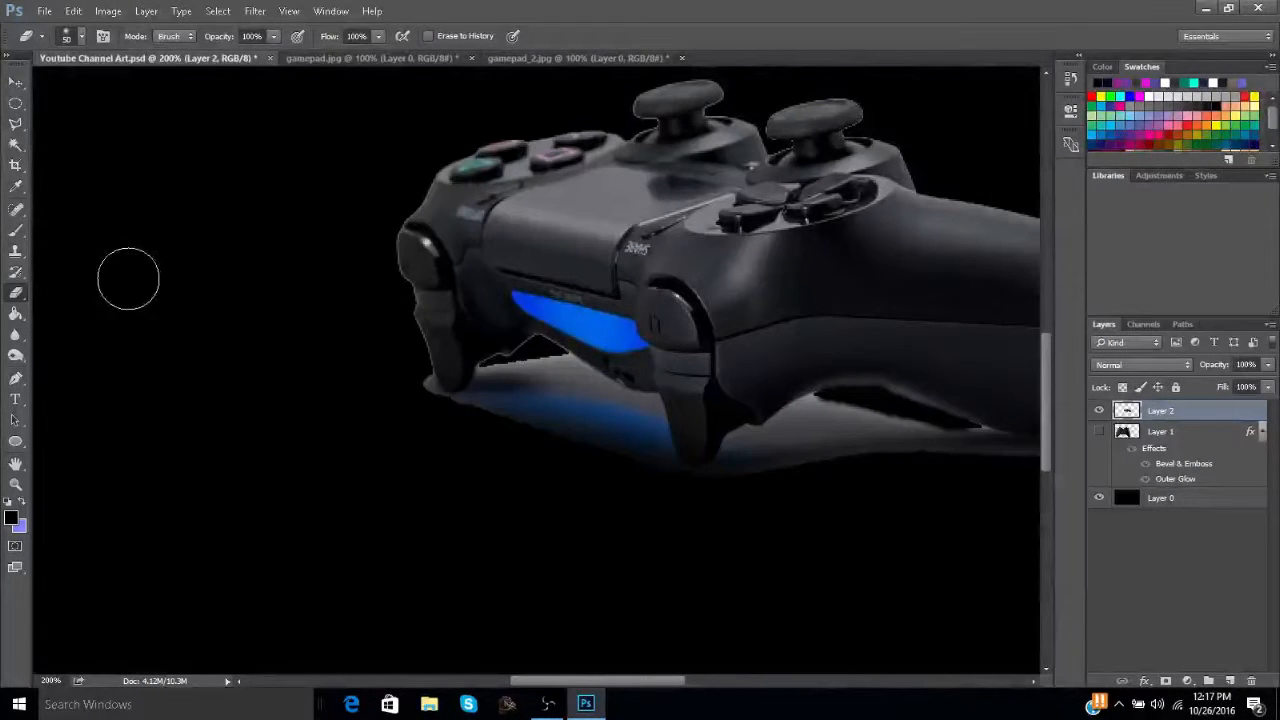
Enlarge the Eraser to 125 px and soften the controller's outer left edge.
{"action": "key", "text": "bracketright"}
{"action": "key", "text": "bracketright"}
{"action": "key", "text": "bracketright"}
{"action": "key", "text": "bracketright"}
{"action": "key", "text": "bracketright"}
{"action": "key", "text": "bracketright"}
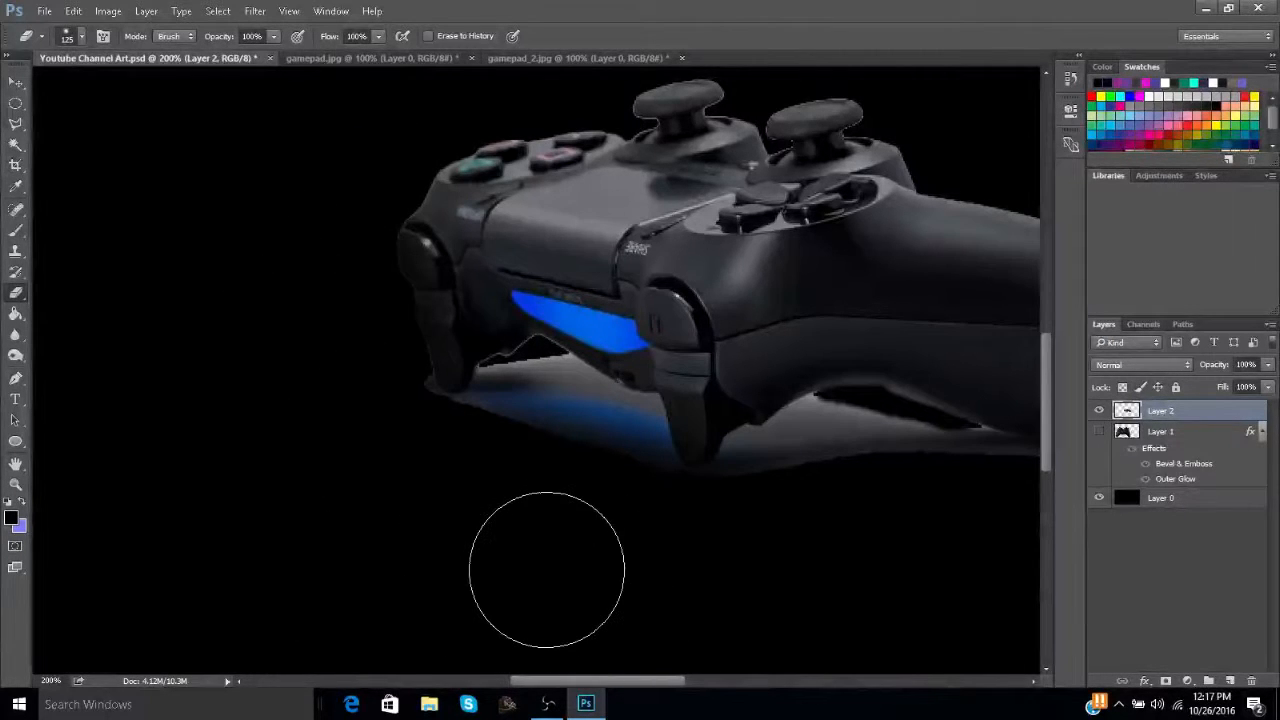
Reduce the Eraser to 10 px and clean the remaining light edge beneath the light bar.
{"action": "key", "text": "bracketleft"}
{"action": "key", "text": "bracketleft"}
{"action": "key", "text": "bracketleft"}
{"action": "key", "text": "bracketleft"}
{"action": "key", "text": "bracketleft"}
{"action": "key", "text": "bracketleft"}
{"action": "key", "text": "bracketleft"}
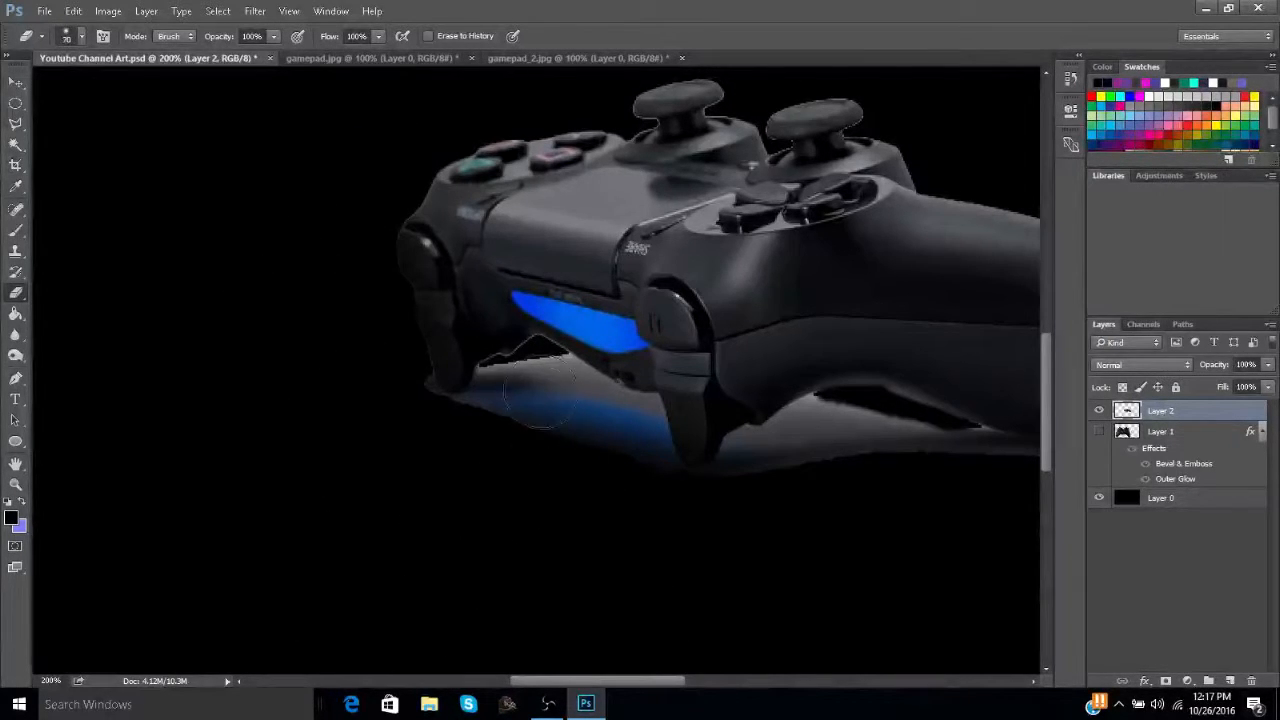
{"action": "key", "text": "bracketleft"}
{"action": "key", "text": "bracketleft"}
{"action": "key", "text": "bracketleft"}
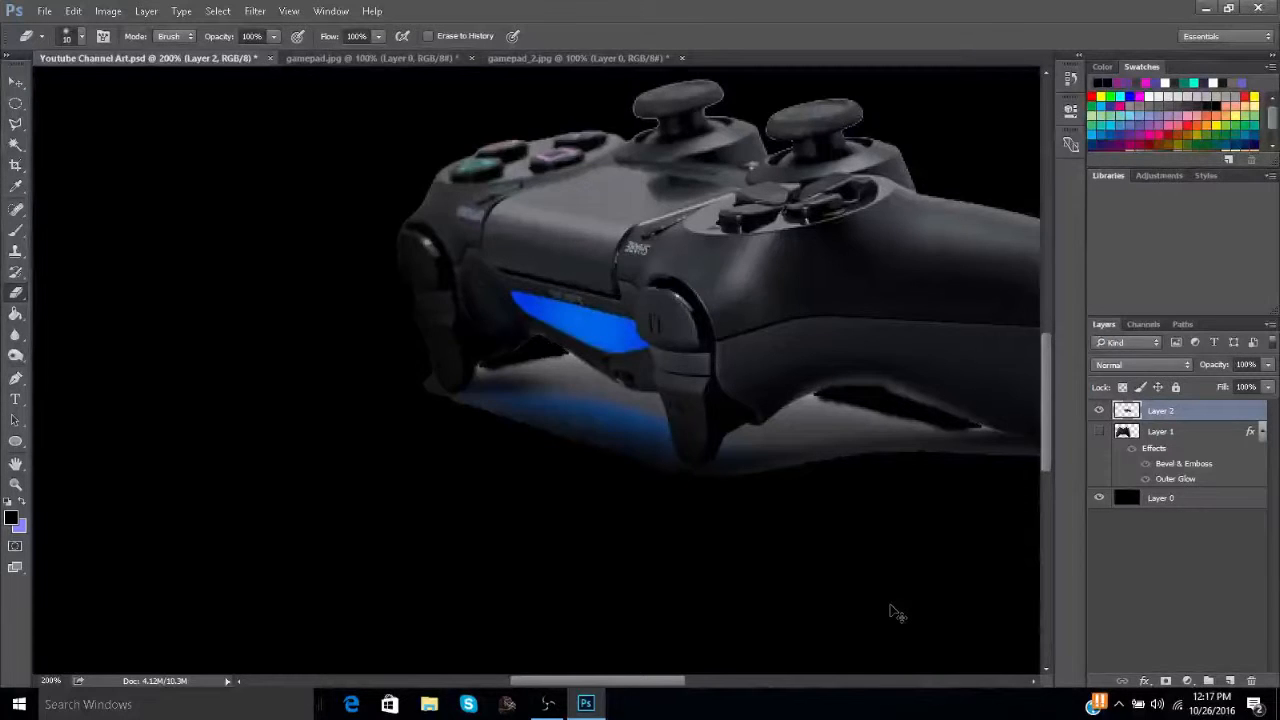
With a 100 px Eraser, remove the stray white triangle beside the controller and soften the outer edge of its right grip.
{"action": "key", "text": "ctrl+minus"}
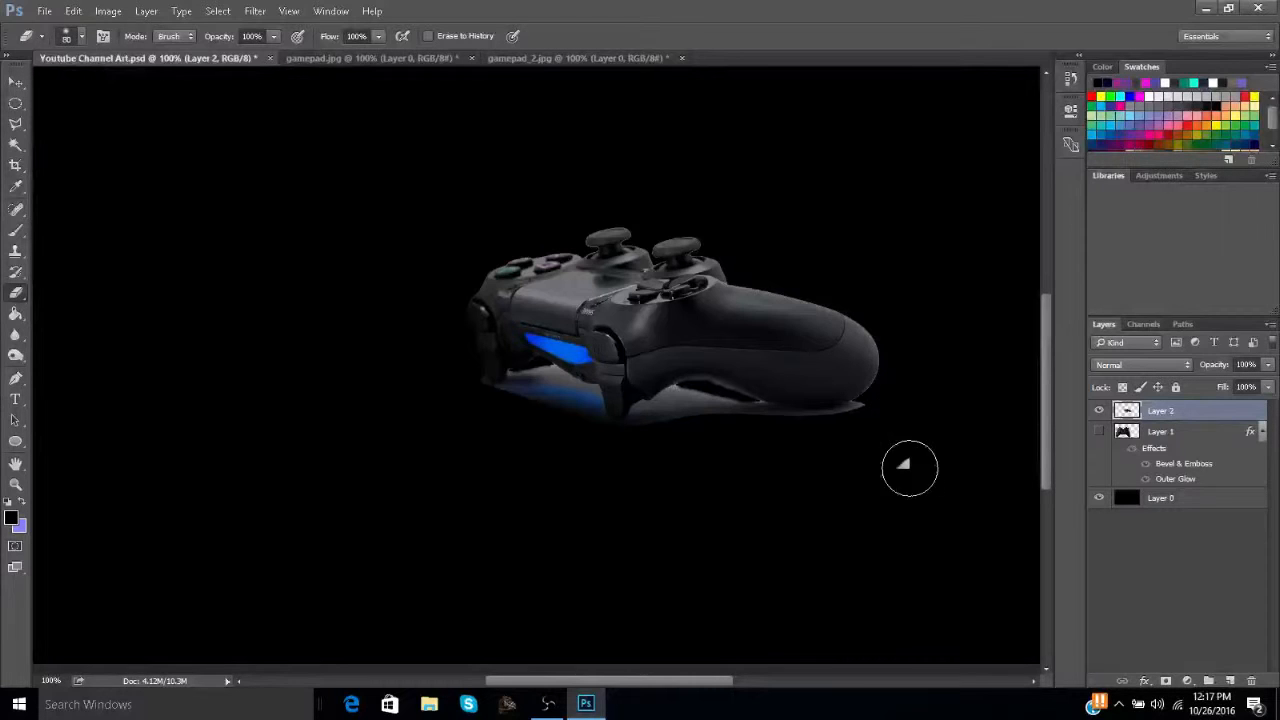
{"action": "key", "text": "bracketright"}
{"action": "key", "text": "bracketright"}
{"action": "key", "text": "bracketright"}
{"action": "key", "text": "bracketright"}
{"action": "key", "text": "bracketright"}
{"action": "key", "text": "bracketright"}
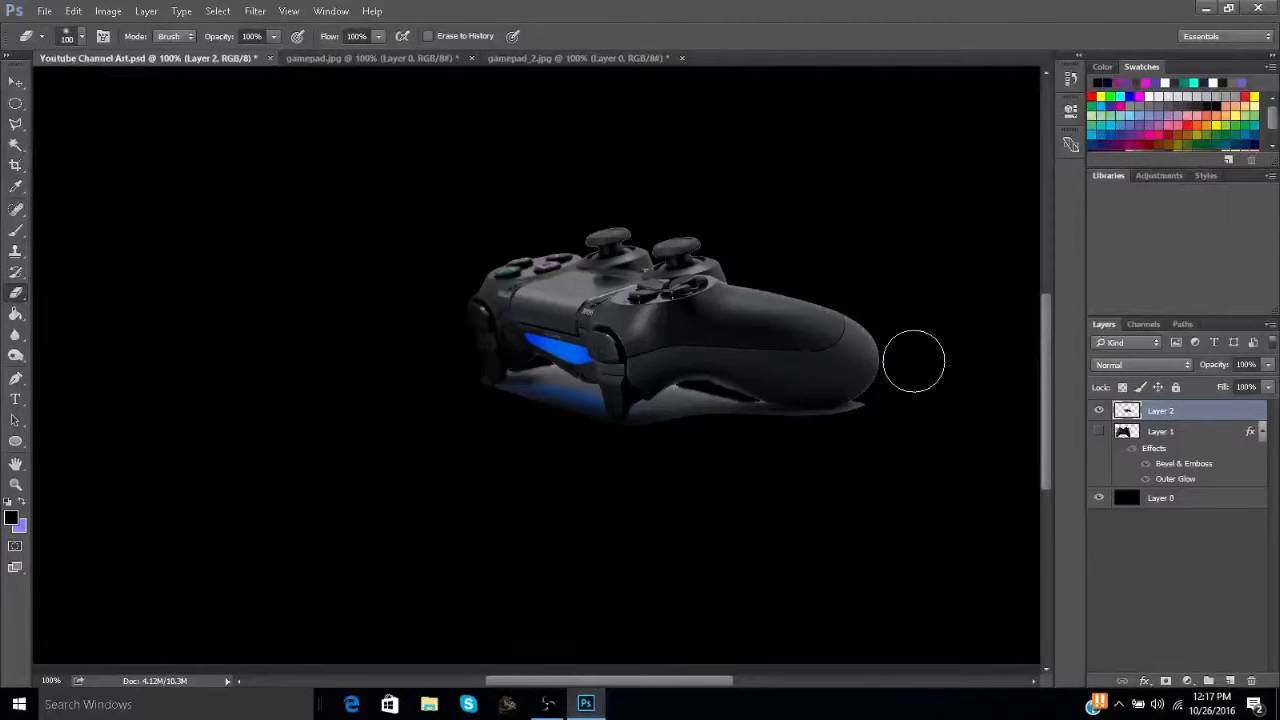
{"action": "left_click_drag", "start_coordinate": [891, 304], "coordinate": [763, 246]}
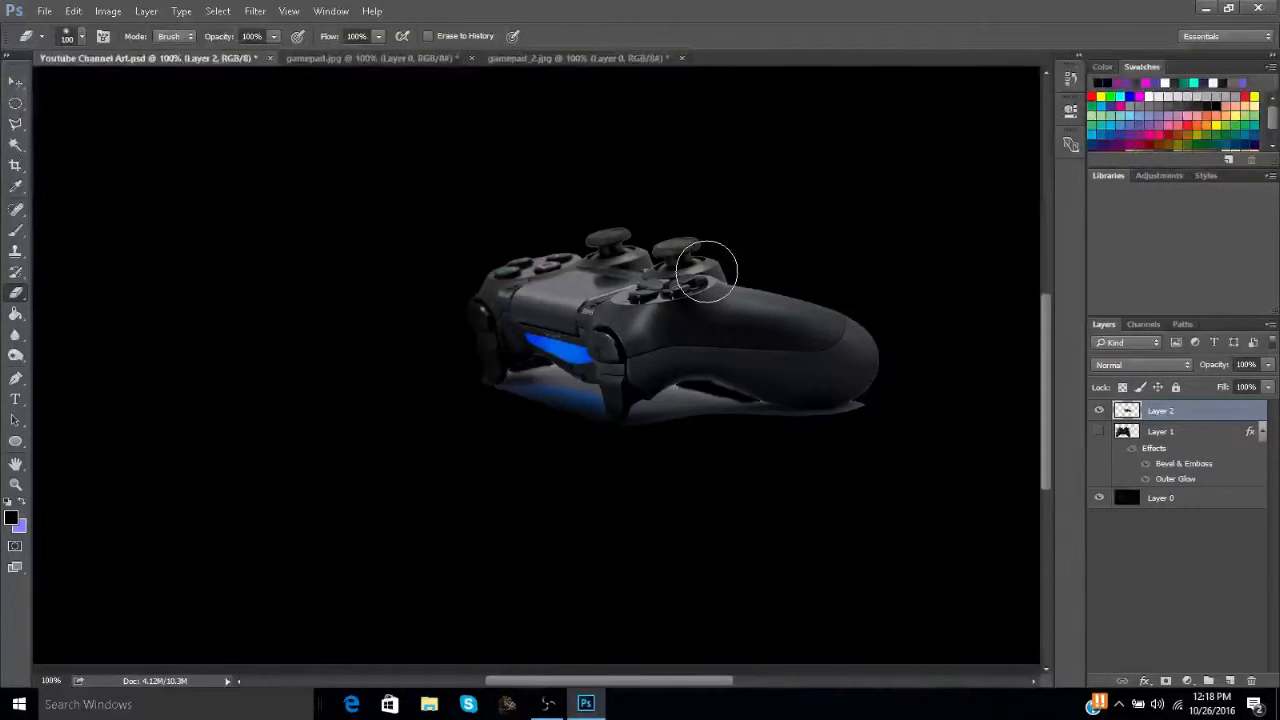
Move the light-bar controller into the right half of the black canvas and save the document.
{"action": "key", "text": "ctrl+minus"}
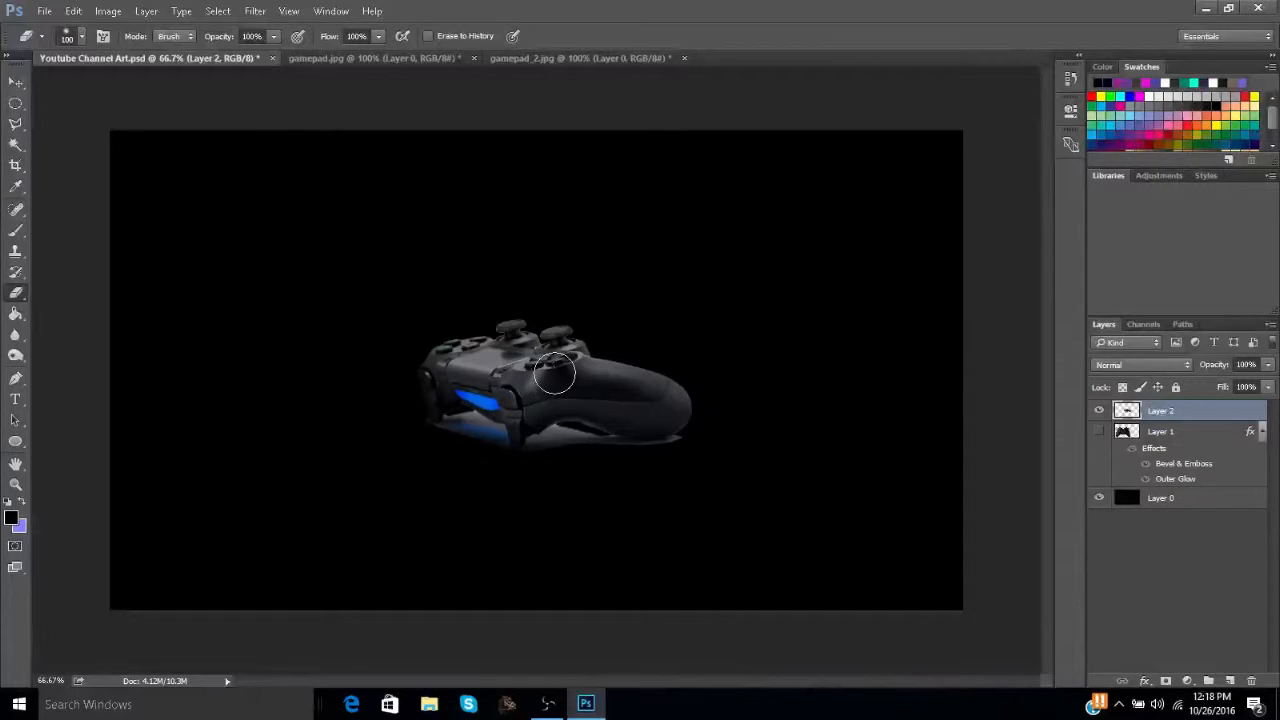
{"action": "left_click", "coordinate": [15, 81]}
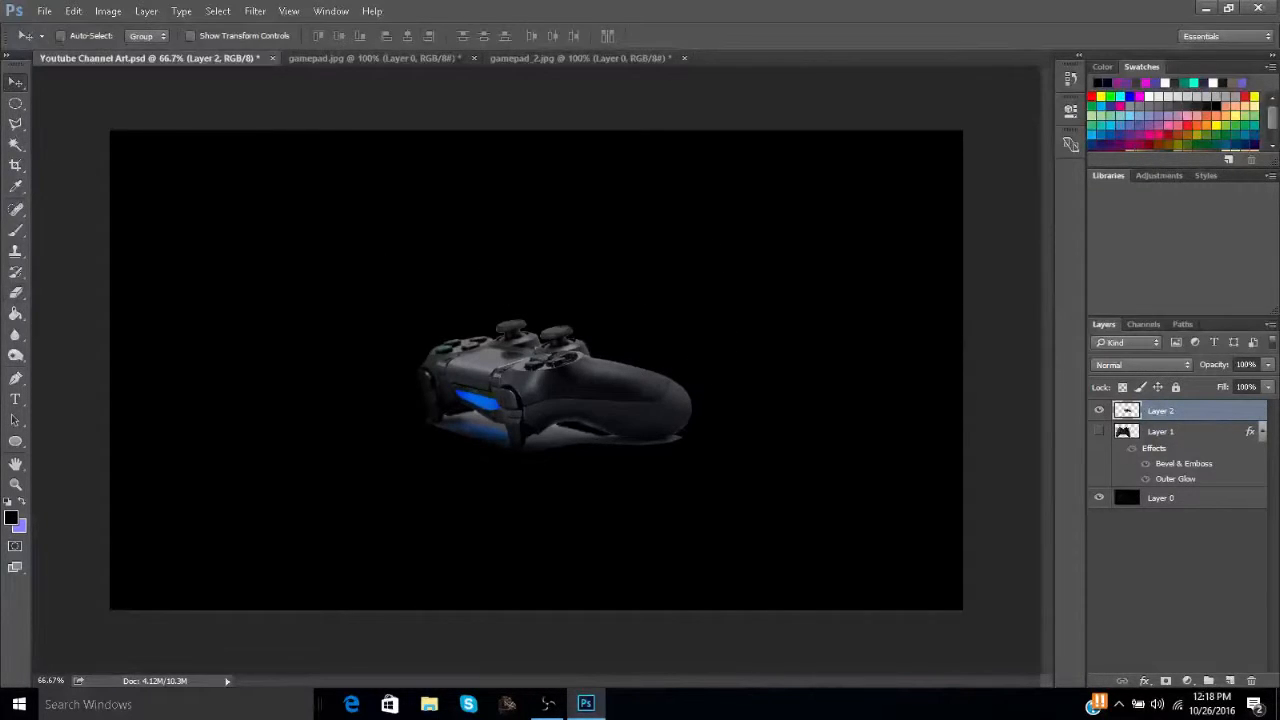
{"action": "left_click_drag", "start_coordinate": [528, 372], "coordinate": [700, 382]}
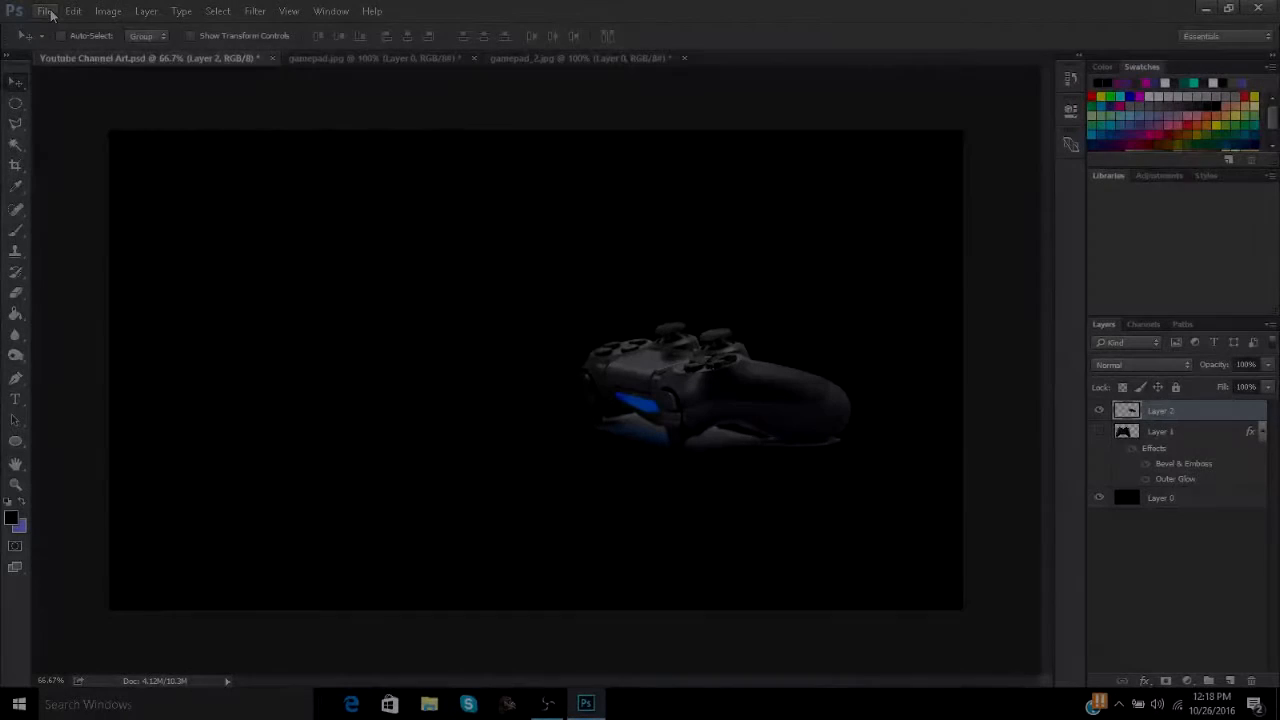
{"action": "left_click", "coordinate": [44, 11]}
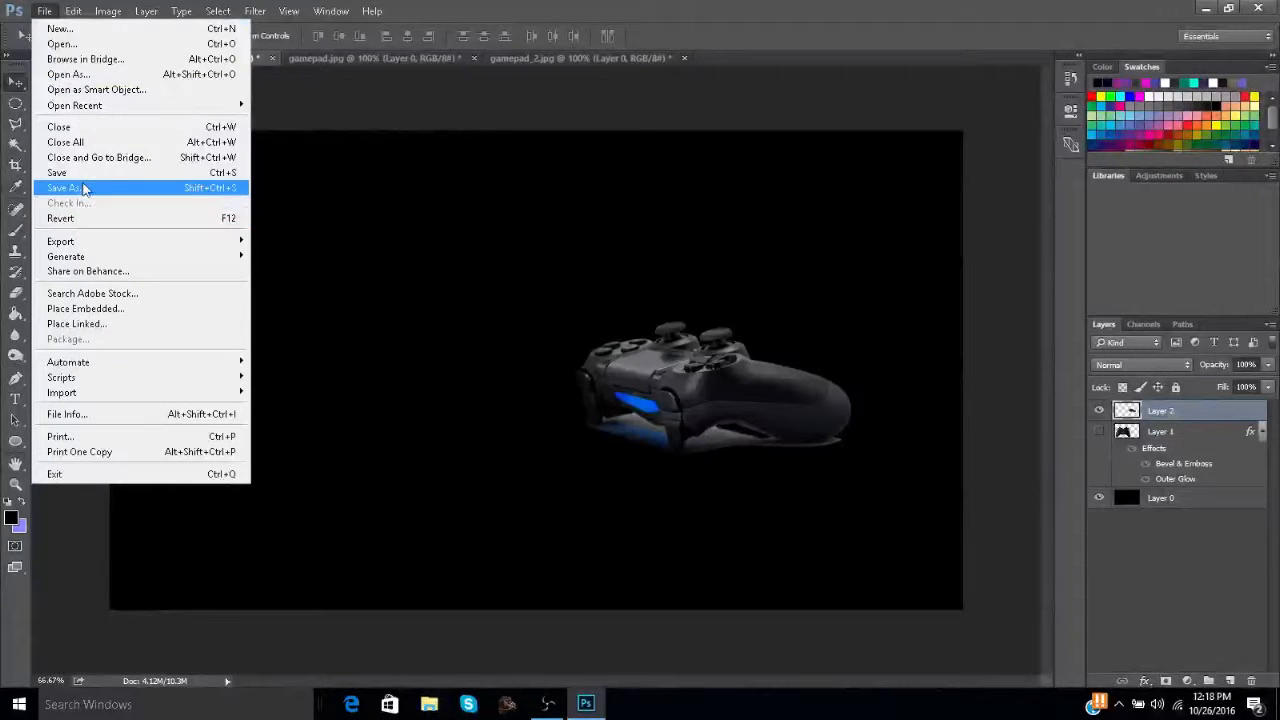
{"action": "left_click", "coordinate": [87, 175]}
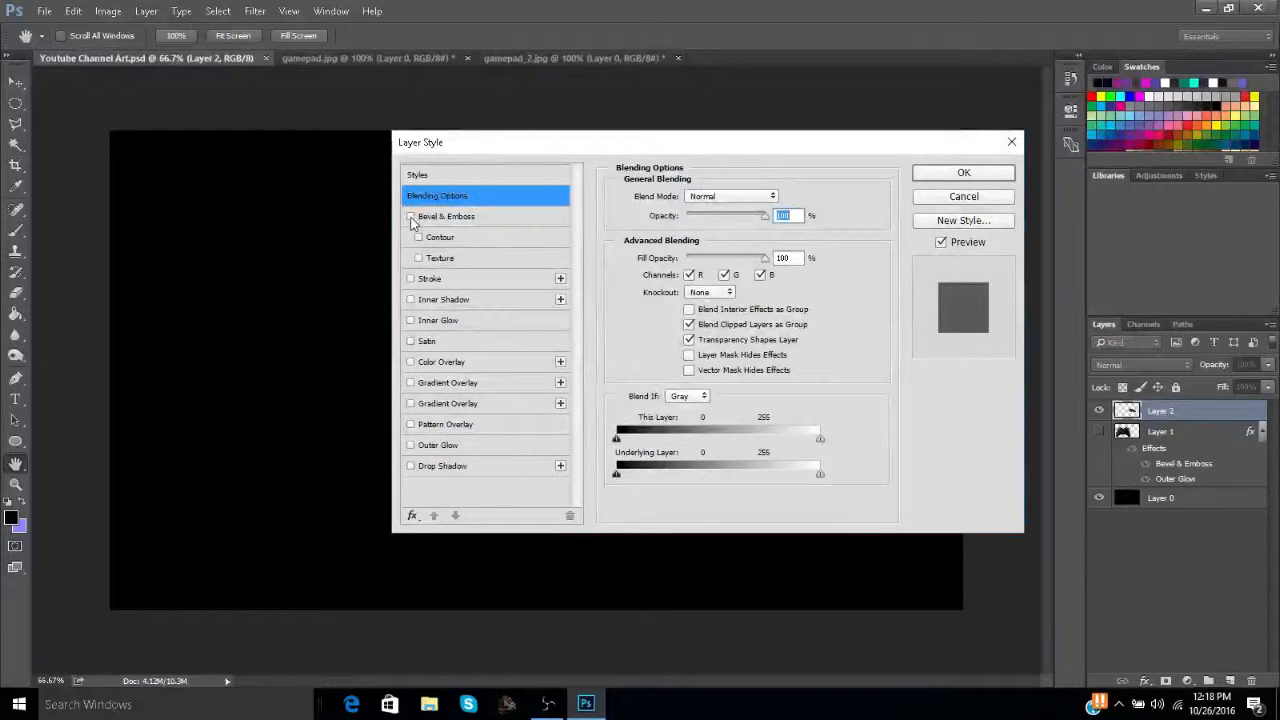
Add a Bevel & Emboss effect to the light-bar controller with depth 62%, soften 8 px and a reduced size.
{"action": "left_click", "coordinate": [410, 217]}
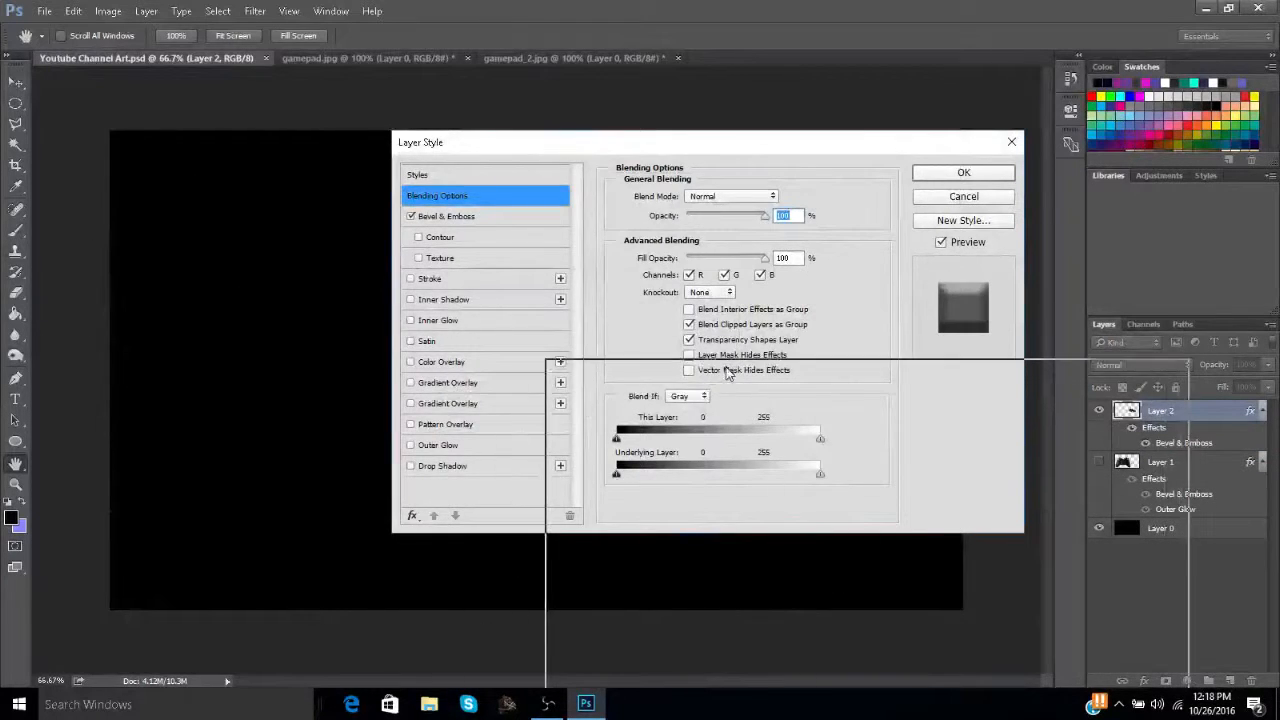
{"action": "left_click_drag", "start_coordinate": [728, 372], "coordinate": [734, 372]}
{"action": "left_click_drag", "start_coordinate": [847, 377], "coordinate": [1003, 230]}
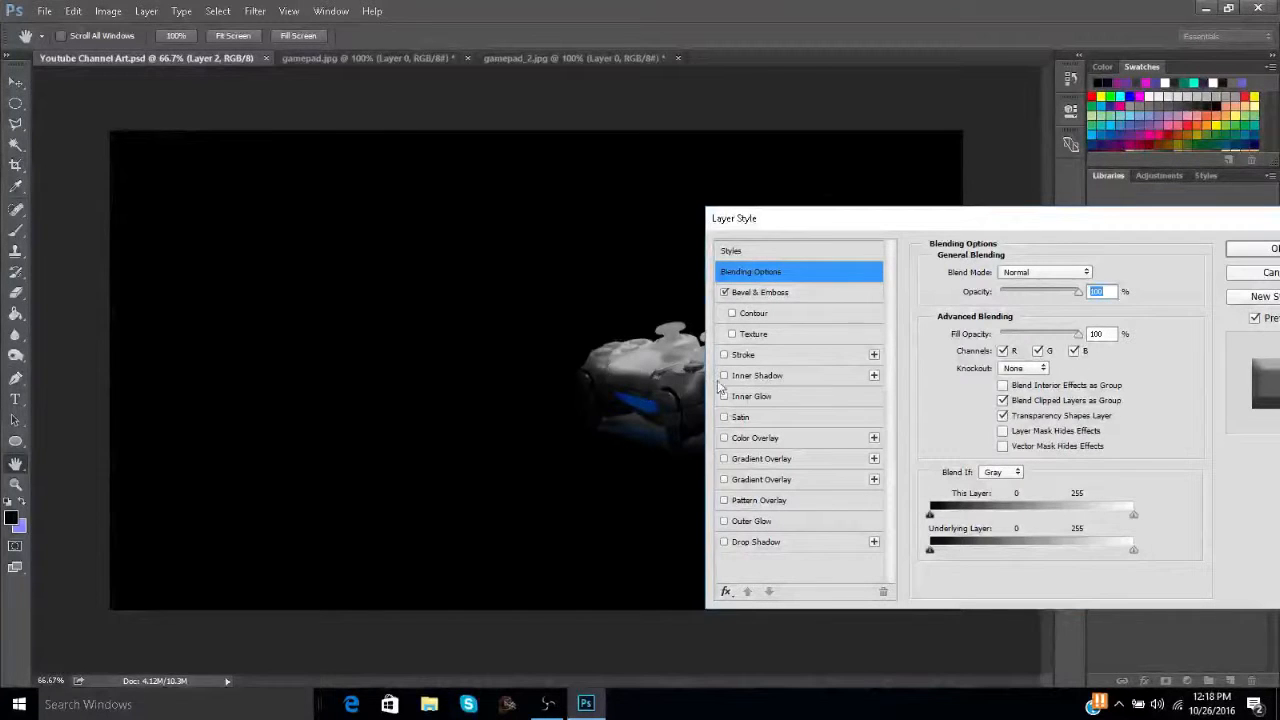
{"action": "left_click_drag", "start_coordinate": [773, 220], "coordinate": [862, 207]}
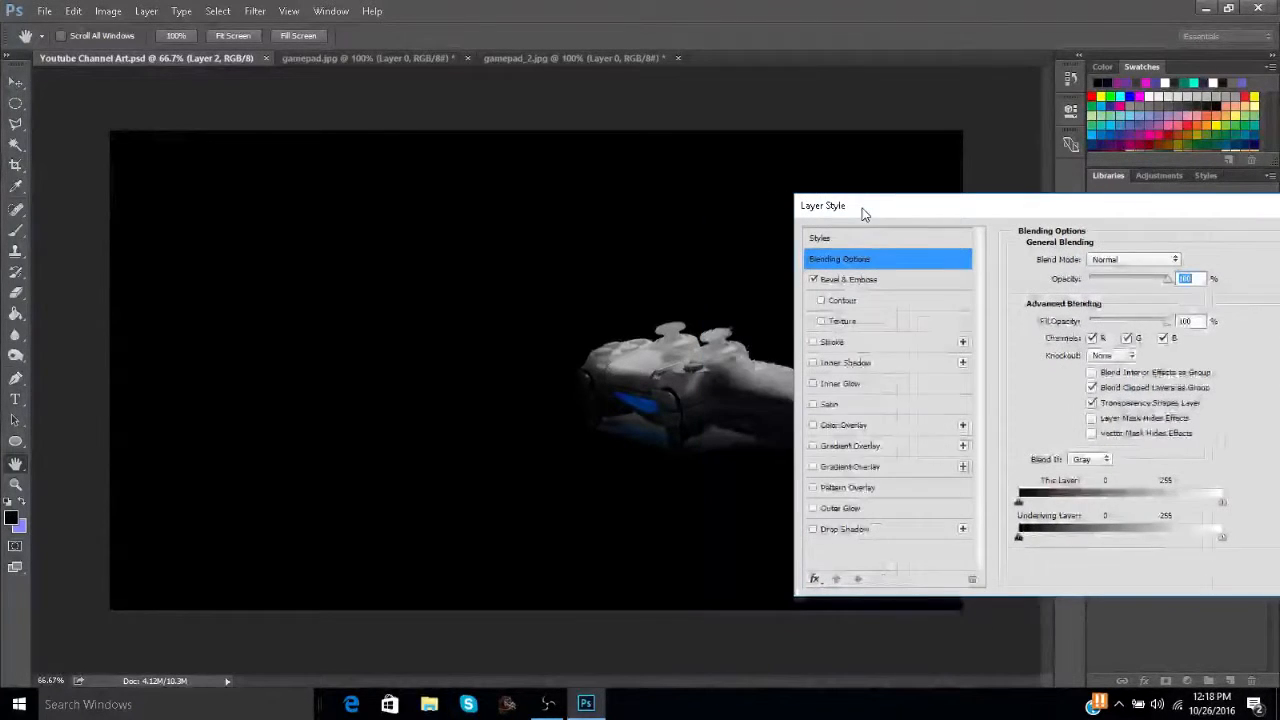
{"action": "left_click", "coordinate": [845, 281]}
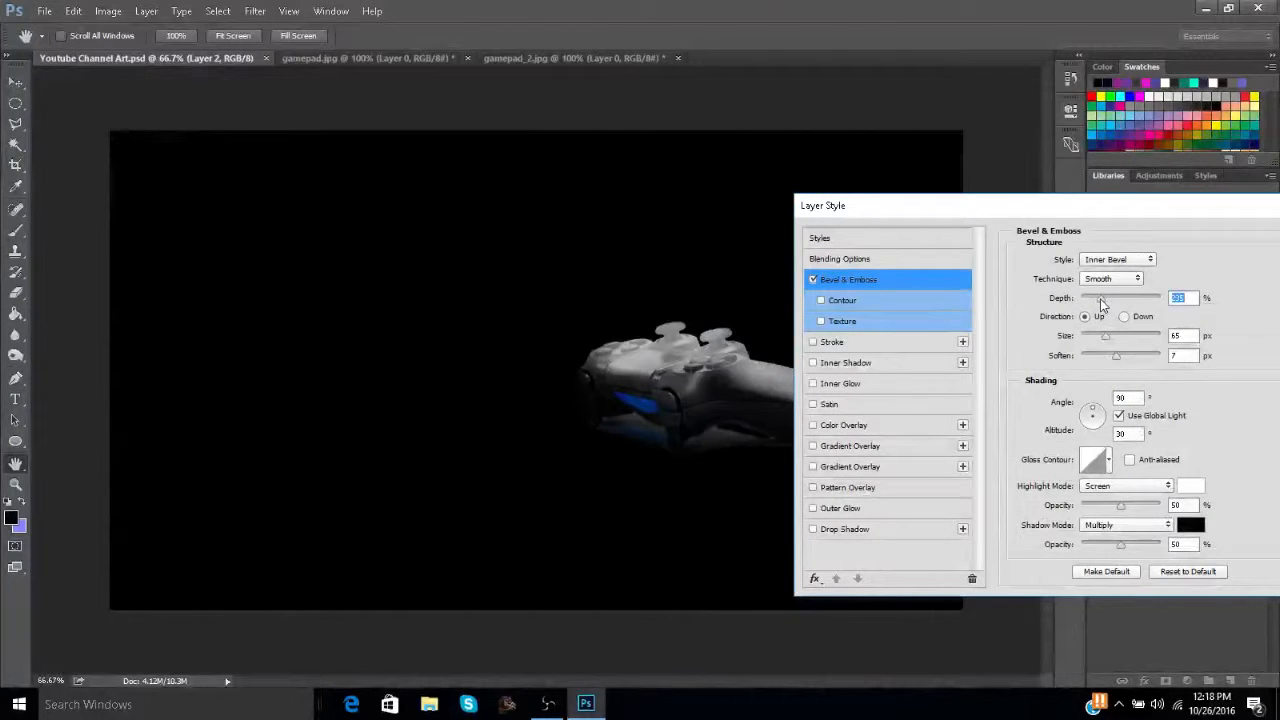
{"action": "mouse_move", "coordinate": [1097, 302]}
{"action": "left_mouse_down"}
{"action": "mouse_move", "coordinate": [1085, 303]}
{"action": "mouse_move", "coordinate": [1098, 338]}
{"action": "mouse_move", "coordinate": [1121, 360]}
{"action": "left_mouse_up"}
{"action": "left_click_drag", "start_coordinate": [1087, 300], "coordinate": [1092, 342]}
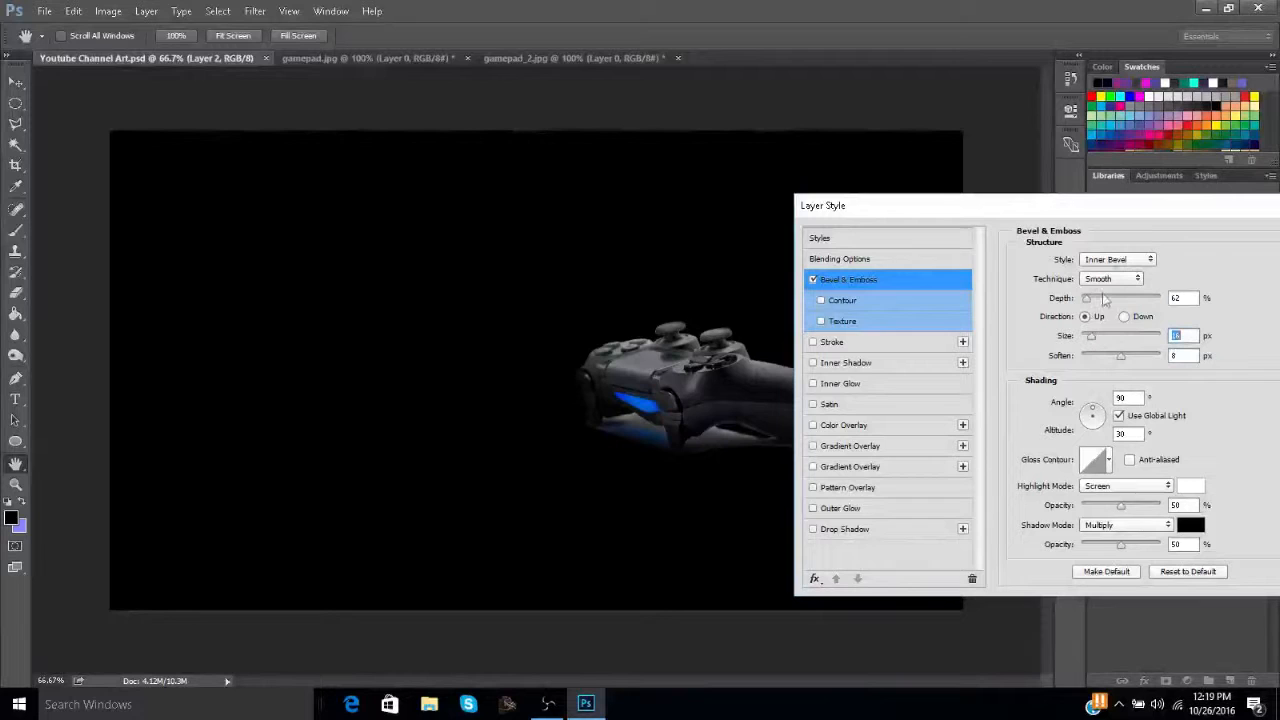
Add a cyan Outer Glow to the controller with 35% opacity, a moderate spread and size 1 px, and apply the layer style.
{"action": "left_click", "coordinate": [813, 508]}
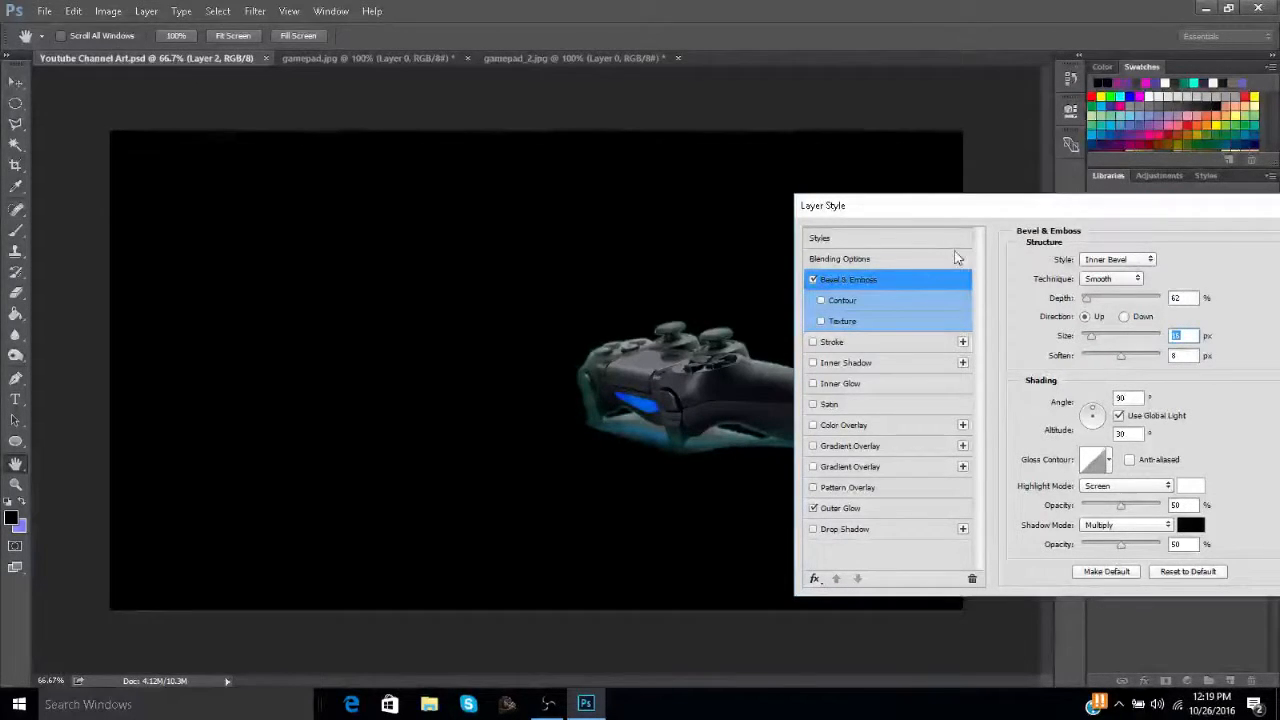
{"action": "left_click", "coordinate": [836, 508]}
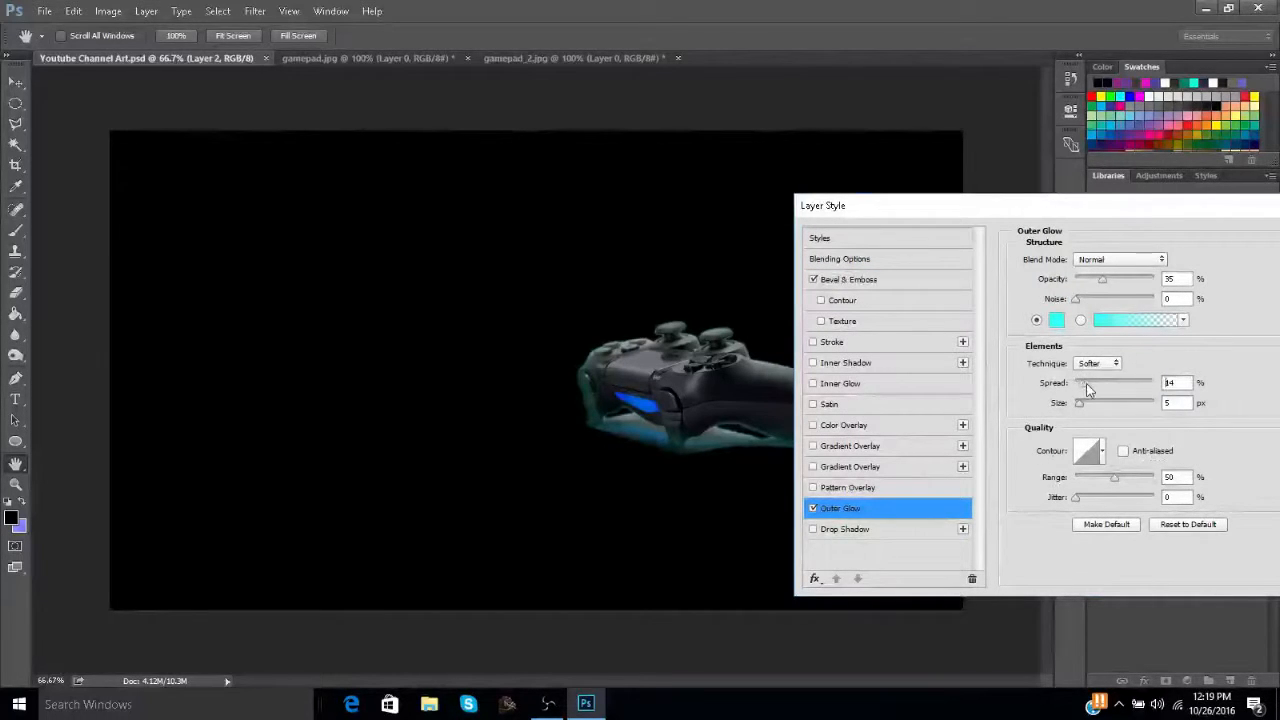
{"action": "left_click_drag", "start_coordinate": [1088, 389], "coordinate": [1105, 388]}
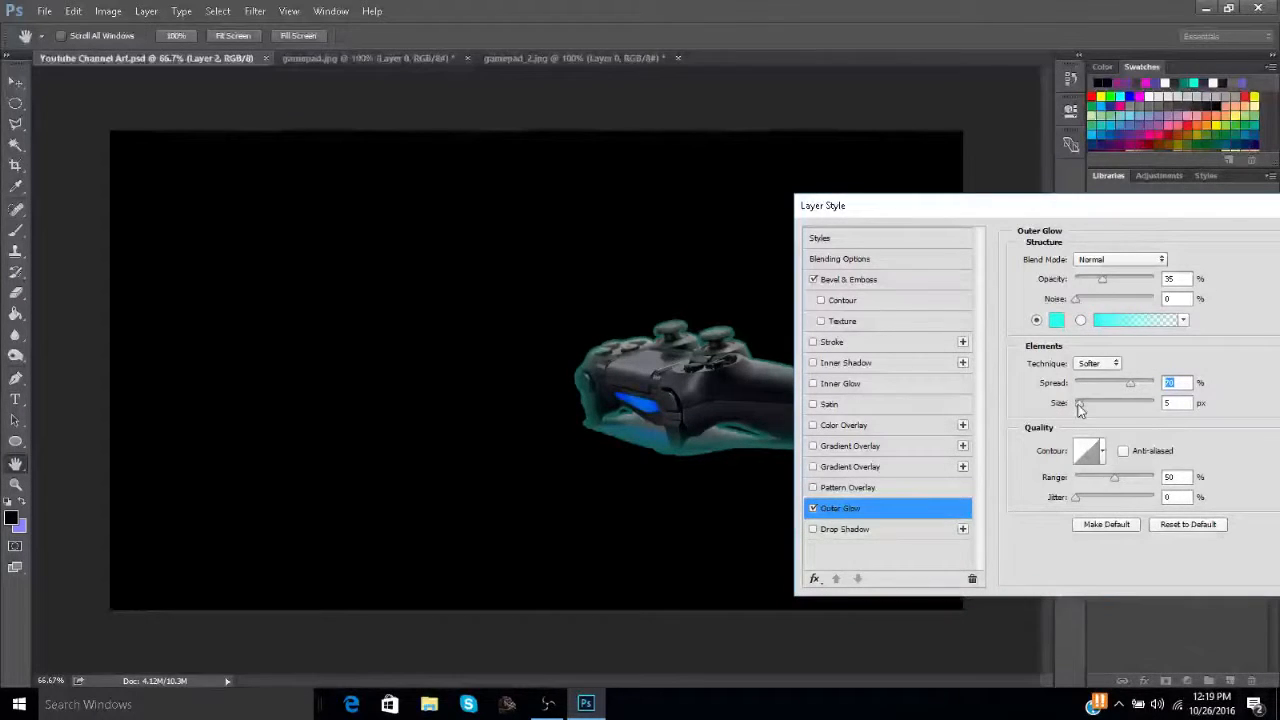
{"action": "left_click_drag", "start_coordinate": [1077, 403], "coordinate": [1080, 408]}
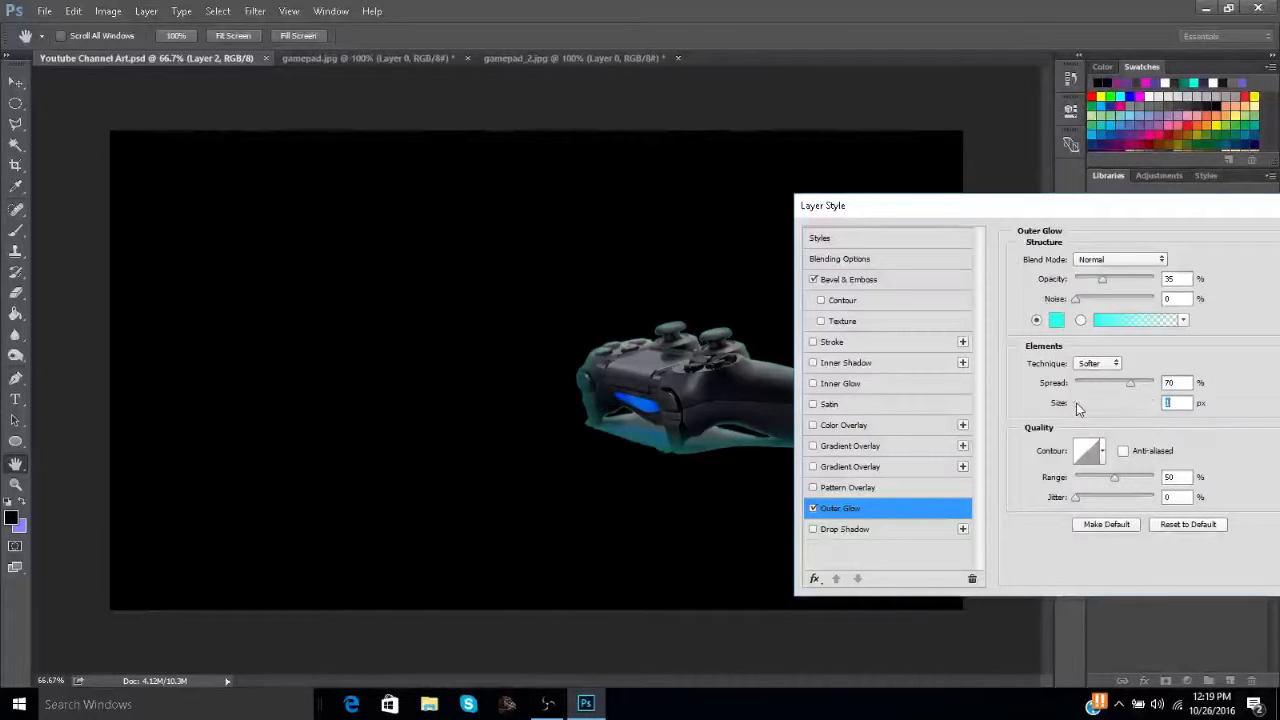
{"action": "left_click_drag", "start_coordinate": [1128, 387], "coordinate": [1109, 386]}
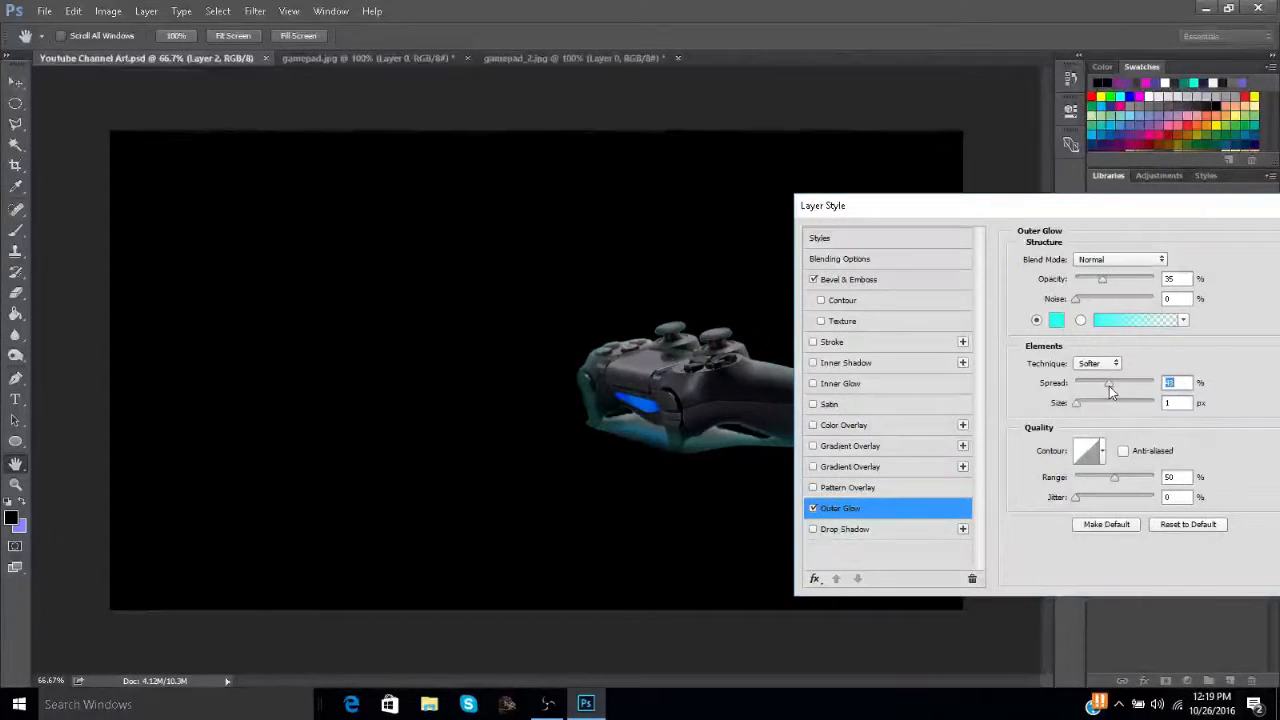
{"action": "left_click_drag", "start_coordinate": [1185, 206], "coordinate": [834, 223]}
{"action": "left_click", "coordinate": [1014, 252]}
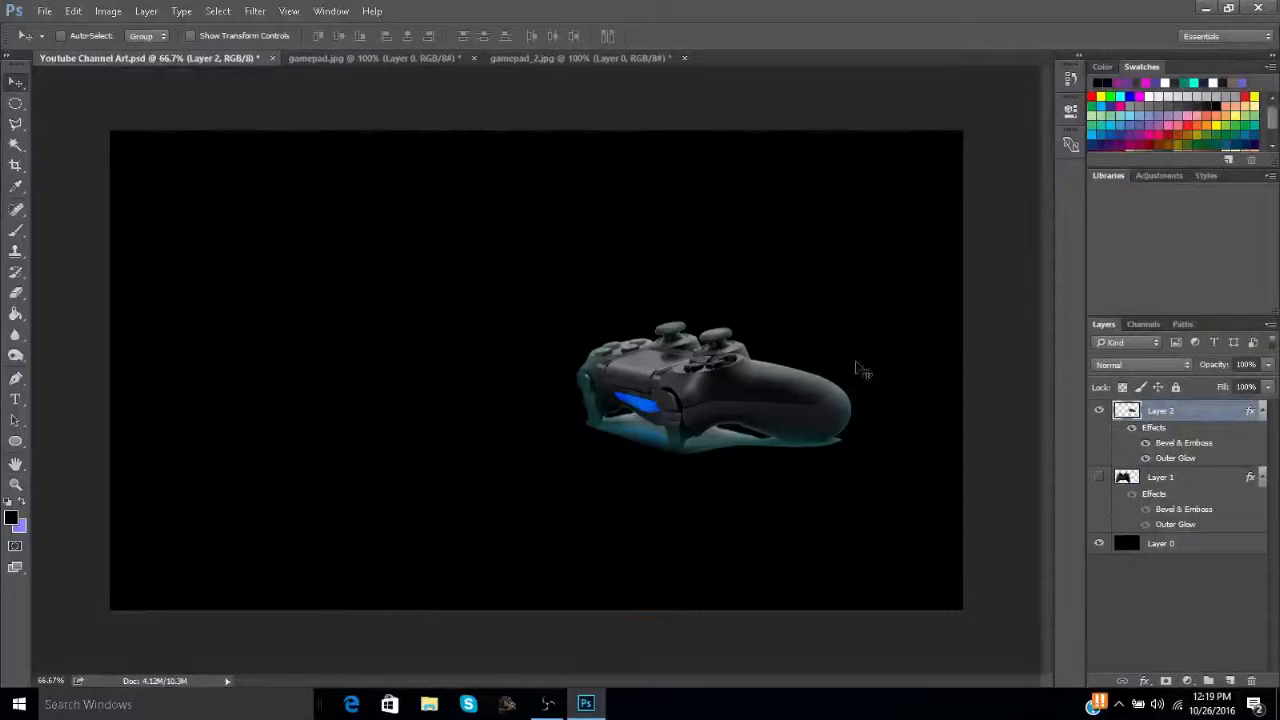
Enlarge the soft Eraser to 250 px and fade the outer edges of the glowing controller.
{"action": "key", "text": "ctrl+plus"}
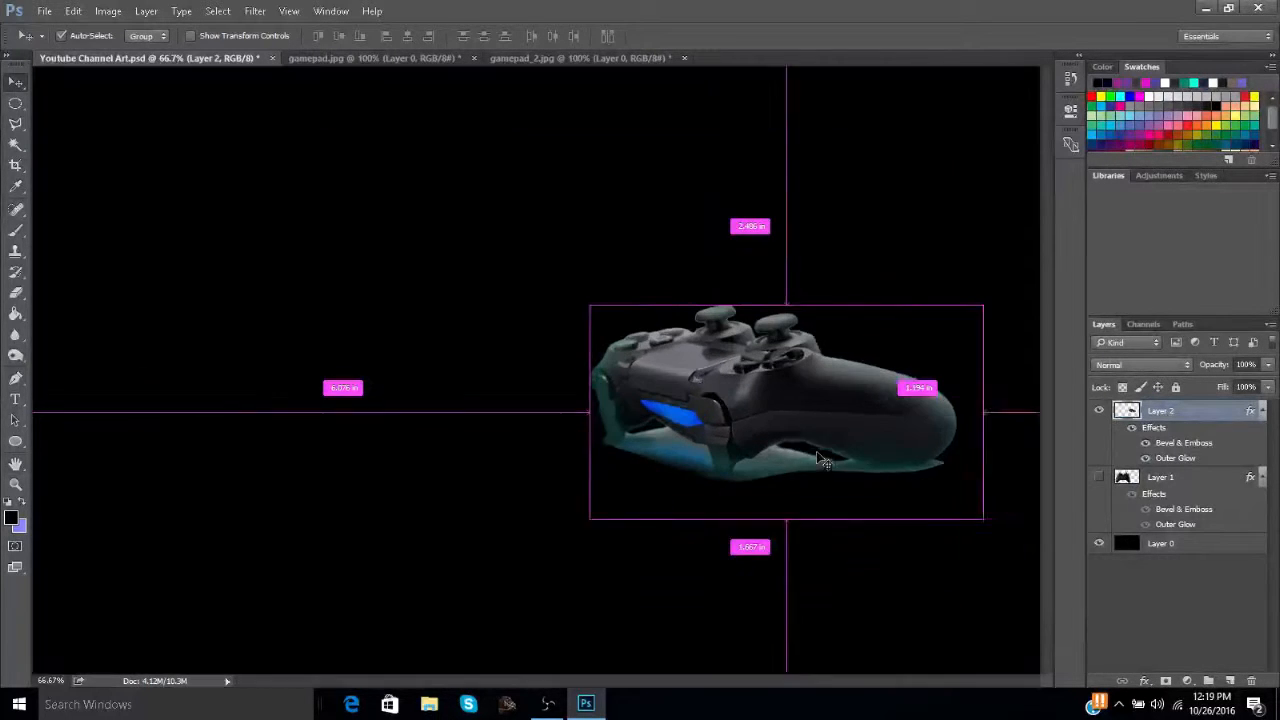
{"action": "left_click_drag", "start_coordinate": [696, 688], "coordinate": [710, 662]}
{"action": "left_click", "coordinate": [15, 292]}
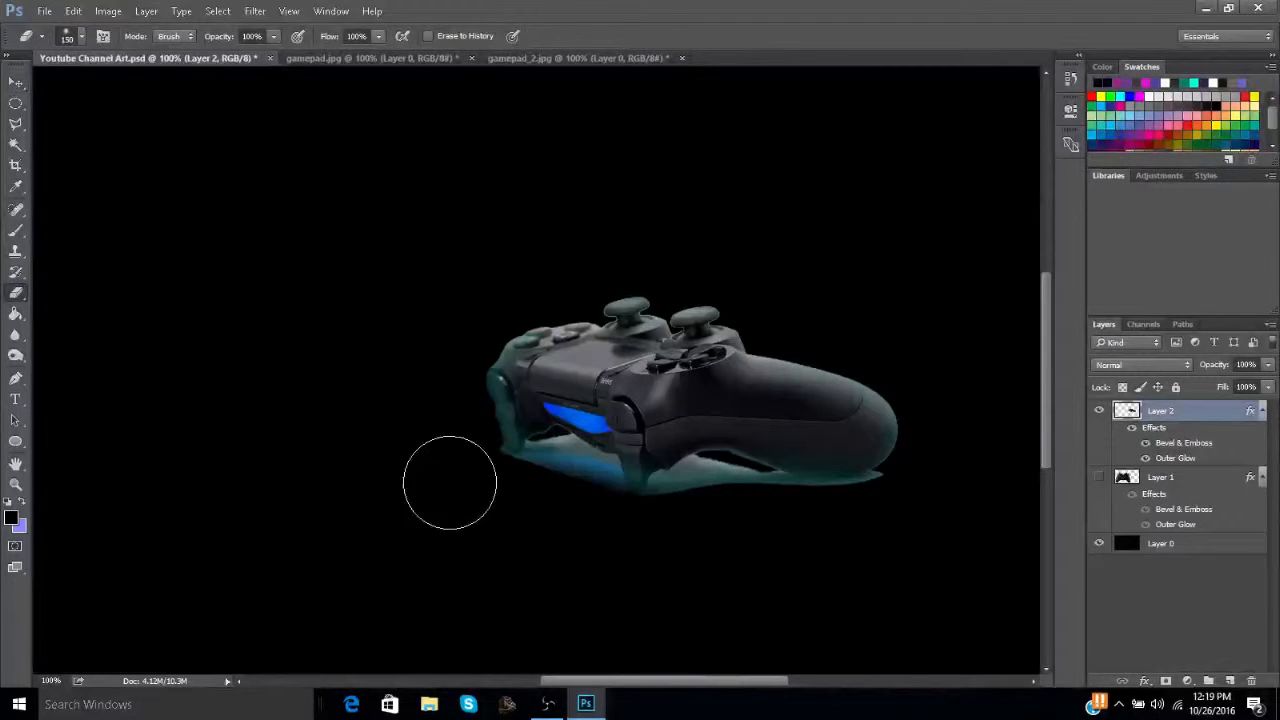
{"action": "key", "text": "bracketright"}
{"action": "key", "text": "bracketright"}
{"action": "key", "text": "bracketright"}
{"action": "key", "text": "bracketright"}
{"action": "key", "text": "bracketright"}
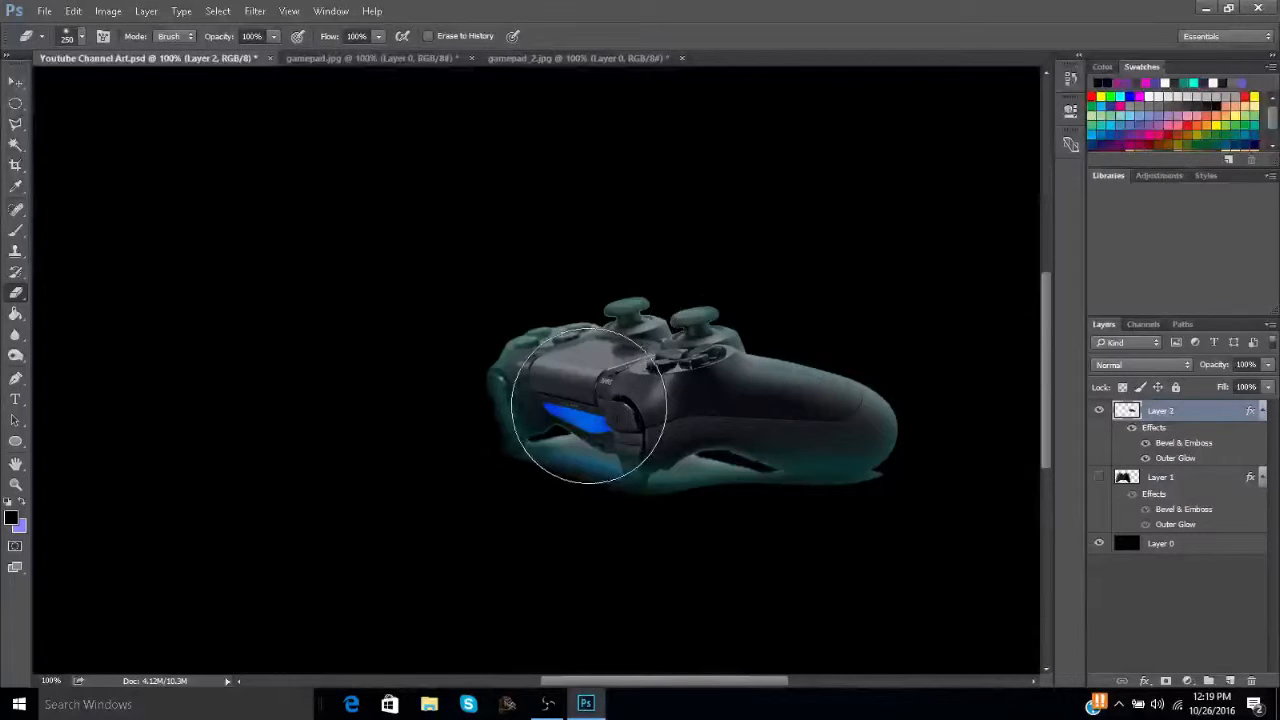
{"action": "key", "text": "ctrl+minus"}
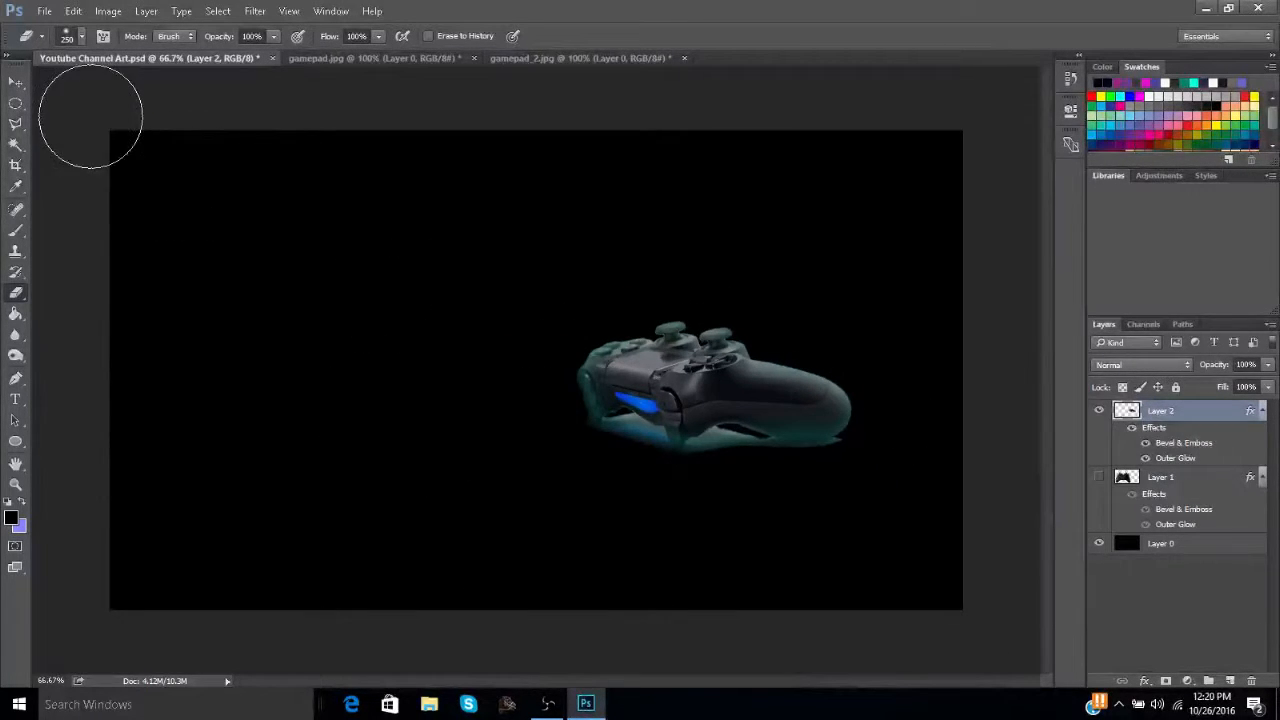
Save the channel art document and close gamepad.jpg and gamepad_2.jpg without saving their changes.
{"action": "left_click", "coordinate": [44, 11]}
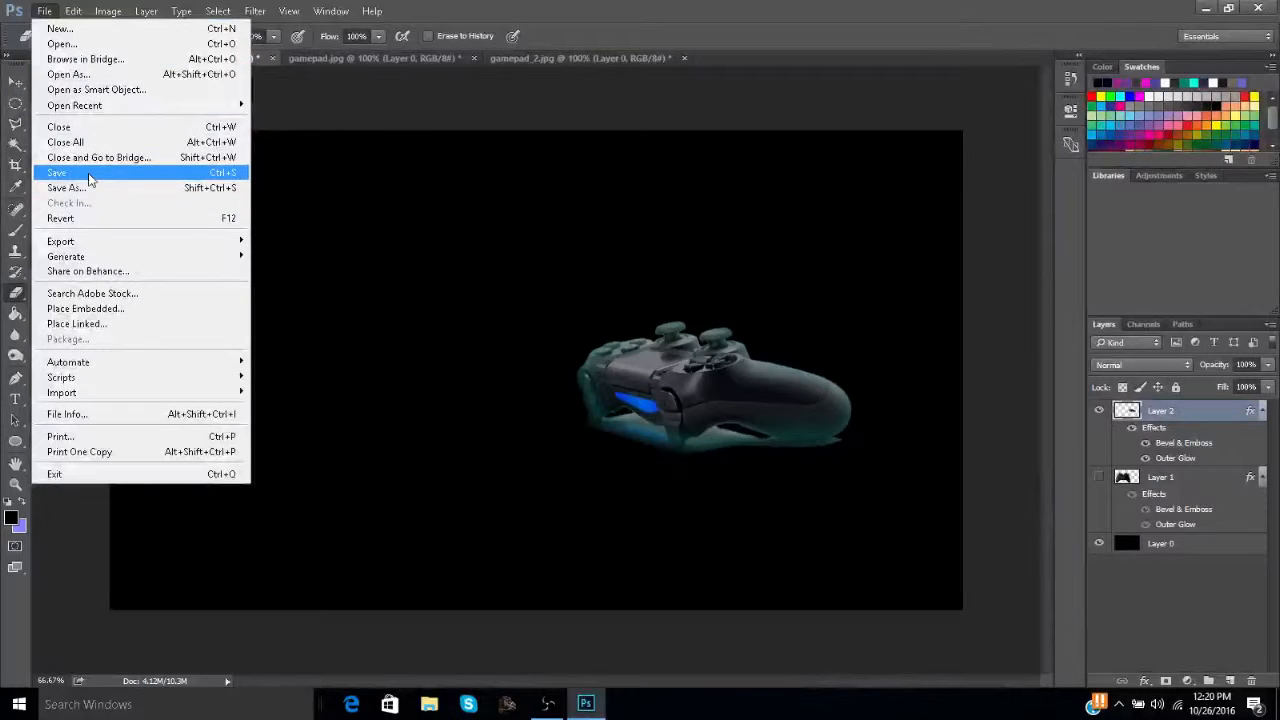
{"action": "left_click", "coordinate": [89, 172]}
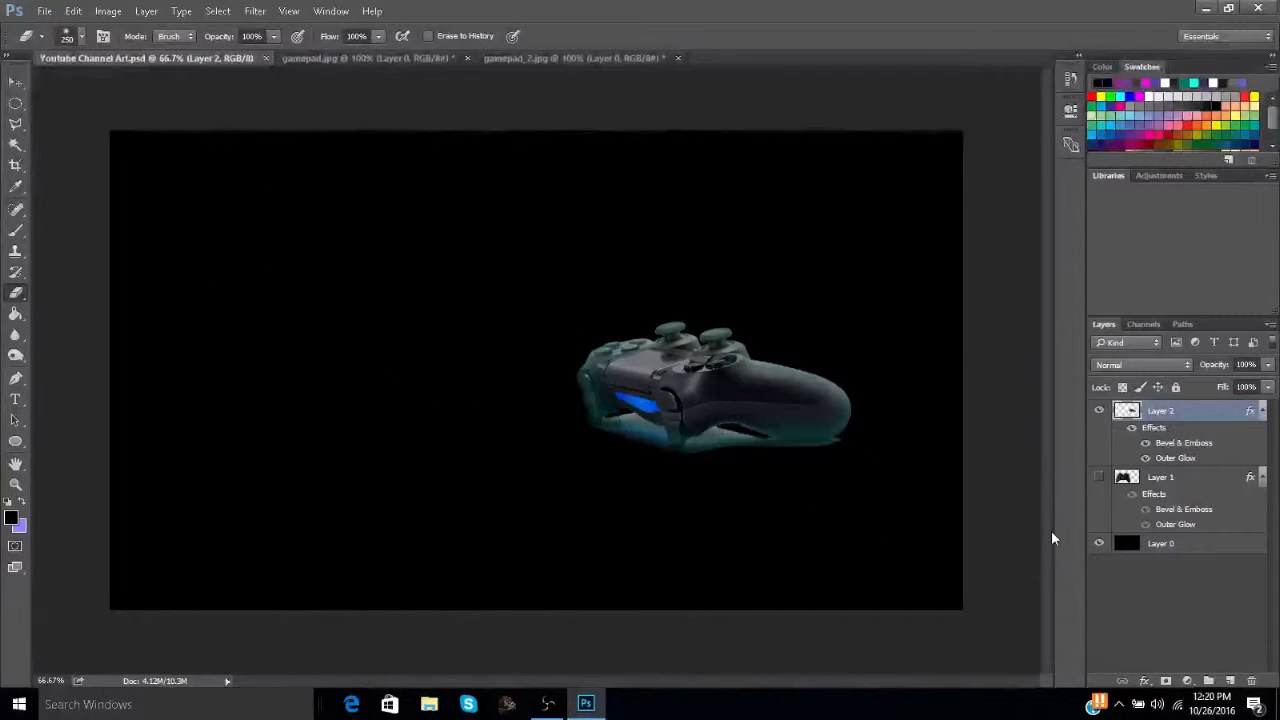
{"action": "left_click", "coordinate": [466, 59]}
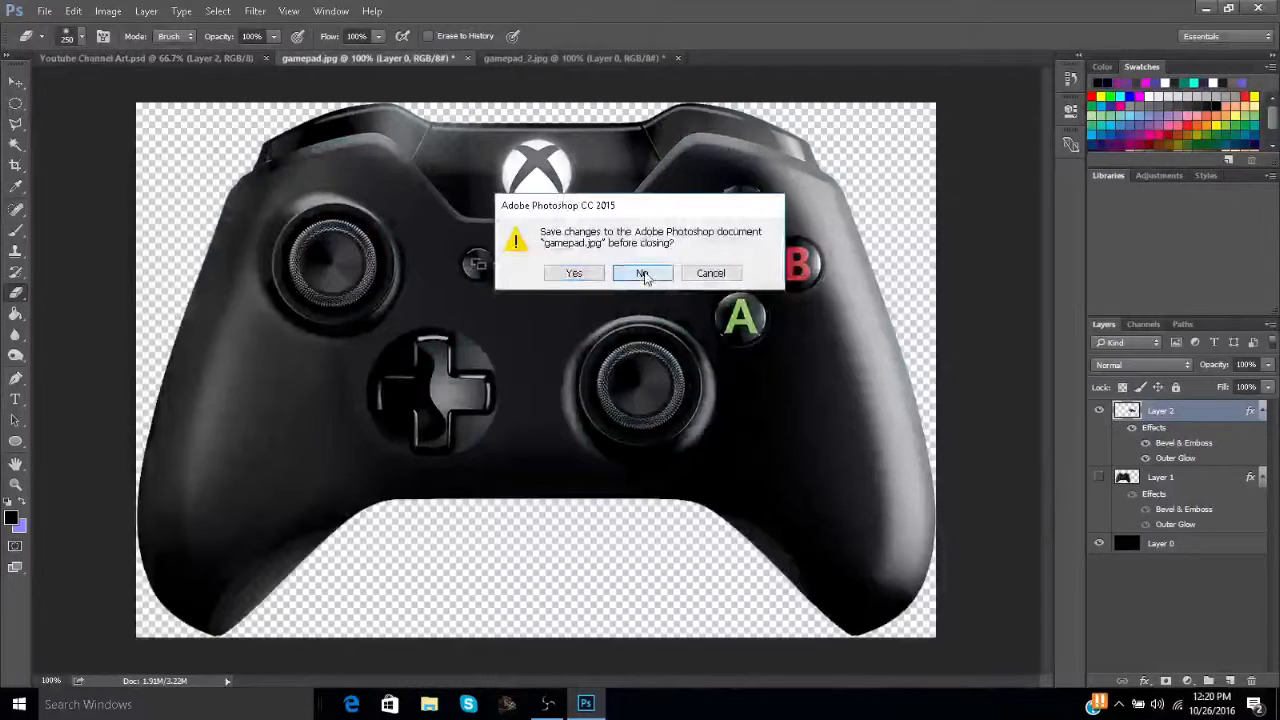
{"action": "left_click", "coordinate": [630, 276]}
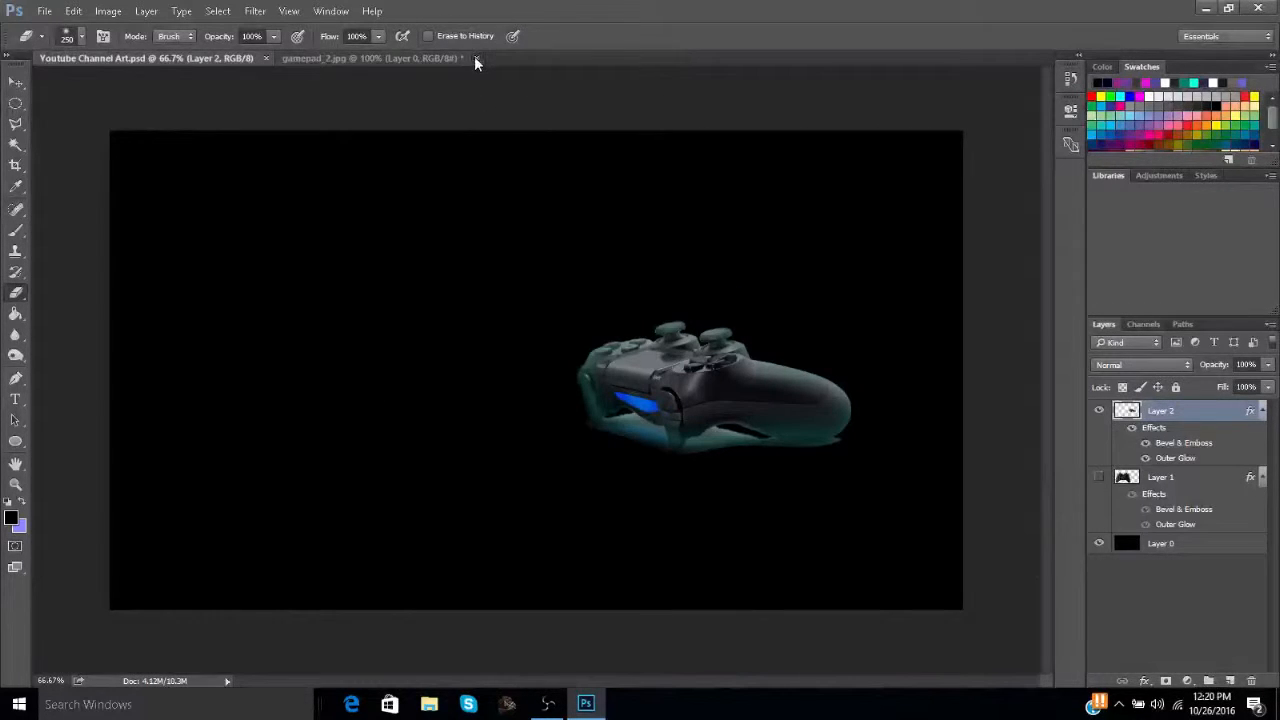
{"action": "left_click", "coordinate": [475, 57]}
{"action": "left_click", "coordinate": [642, 273]}
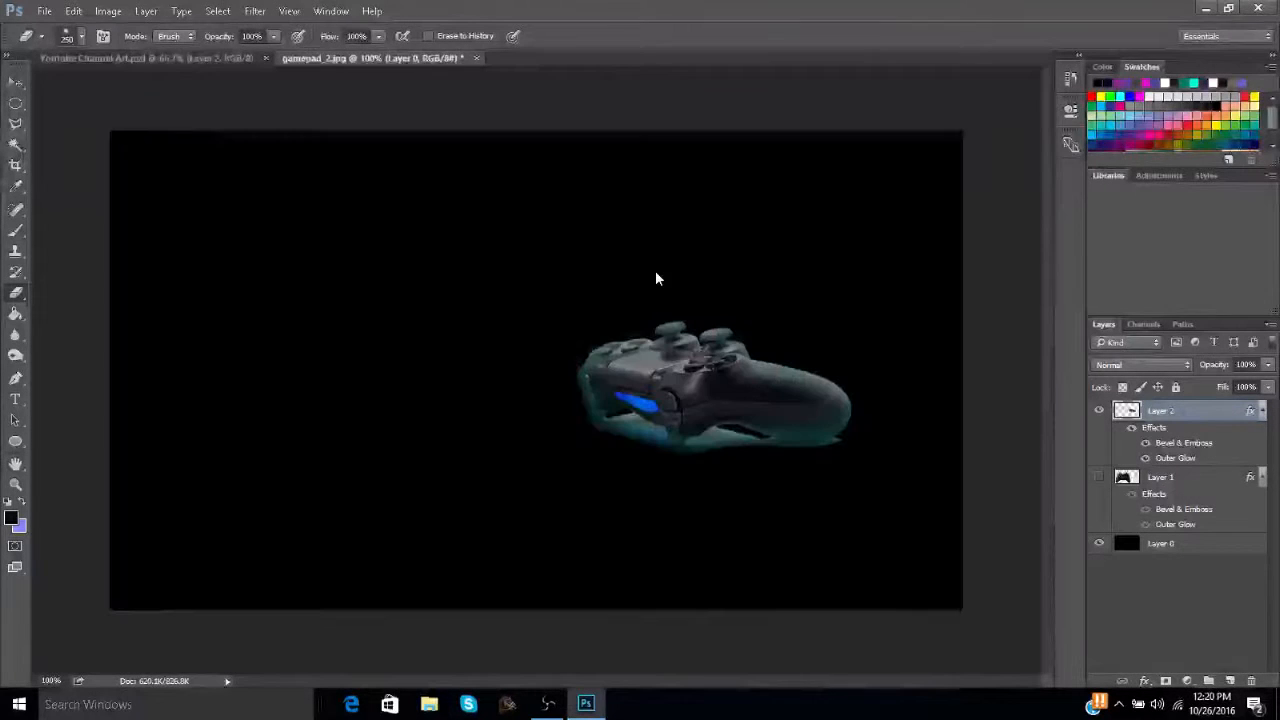
Hide both controller layers in the channel art and open gamepad_3.jpg from the Youtube Pic folder.
{"action": "left_click", "coordinate": [1100, 478]}
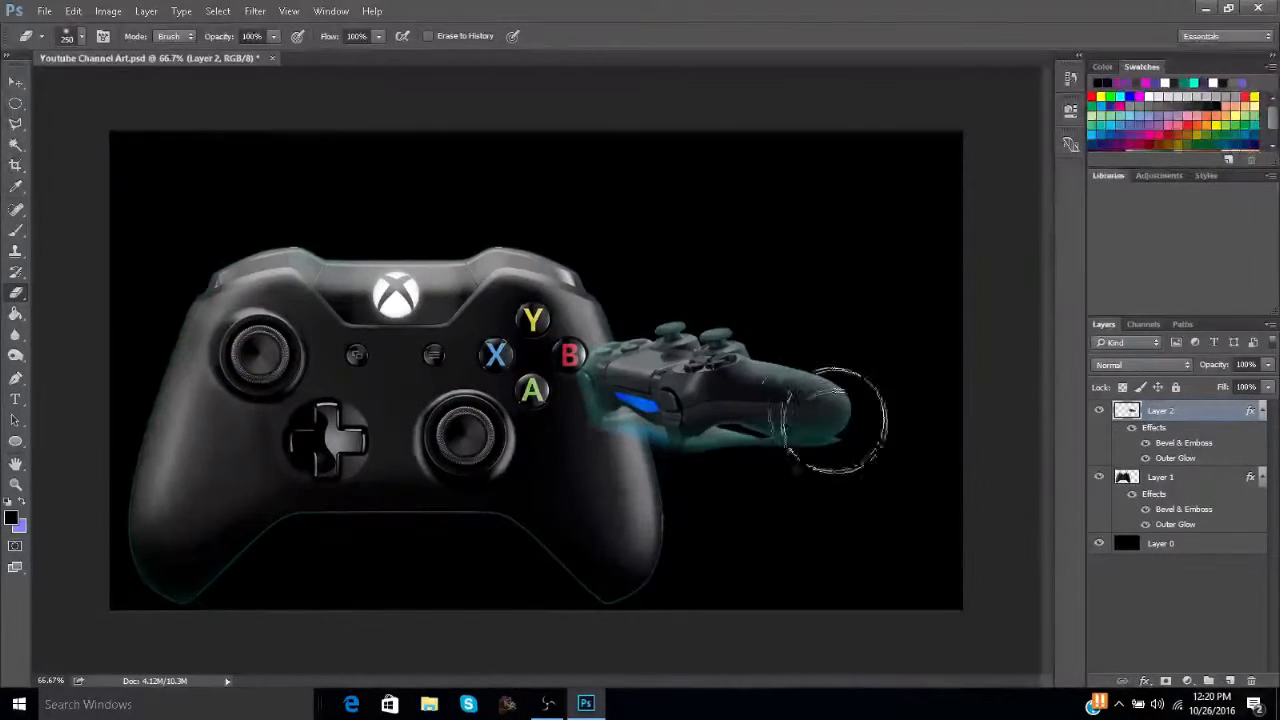
{"action": "left_click", "coordinate": [1100, 411]}
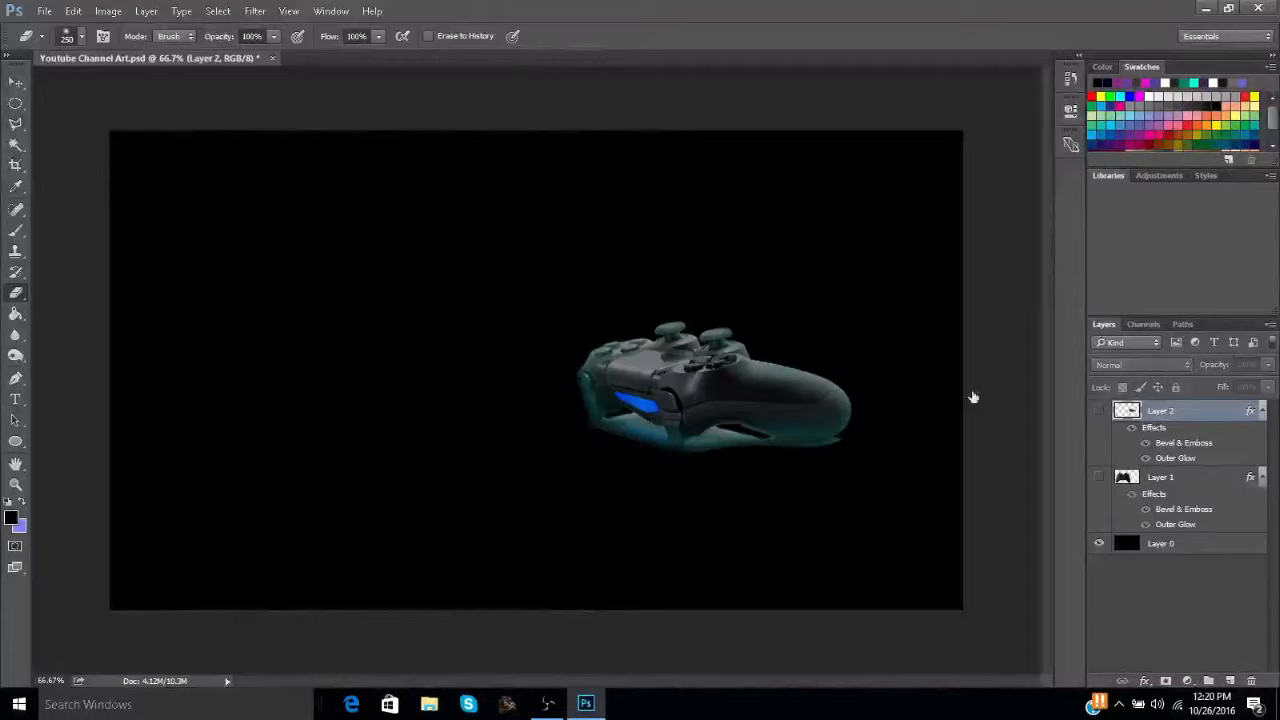
{"action": "left_click", "coordinate": [44, 11]}
{"action": "left_click", "coordinate": [56, 43]}
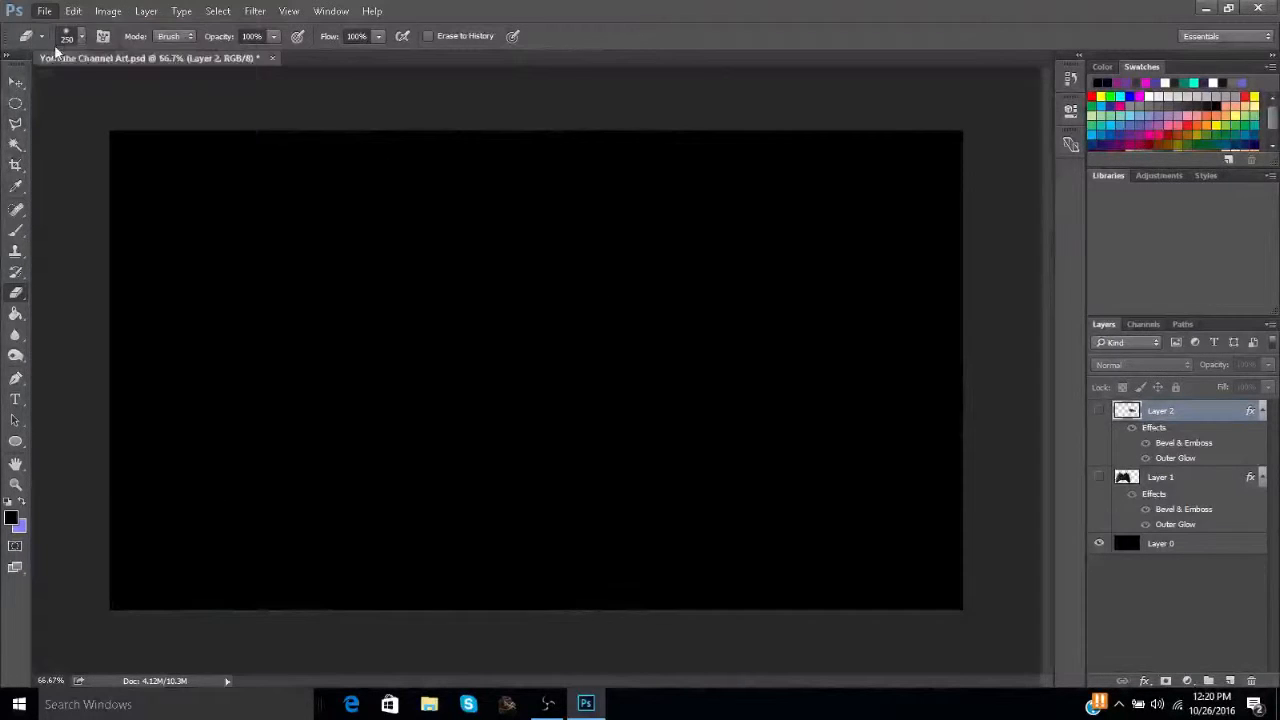
{"action": "left_click", "coordinate": [382, 125]}
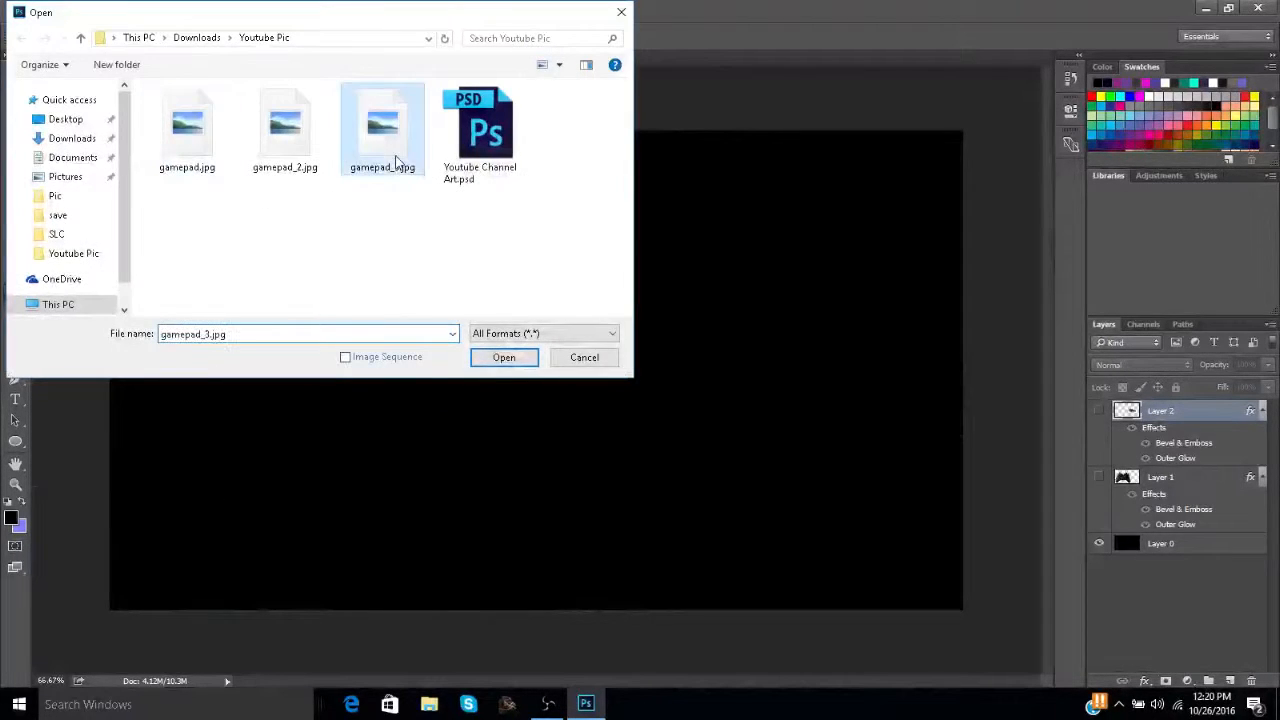
{"action": "left_click", "coordinate": [503, 357]}
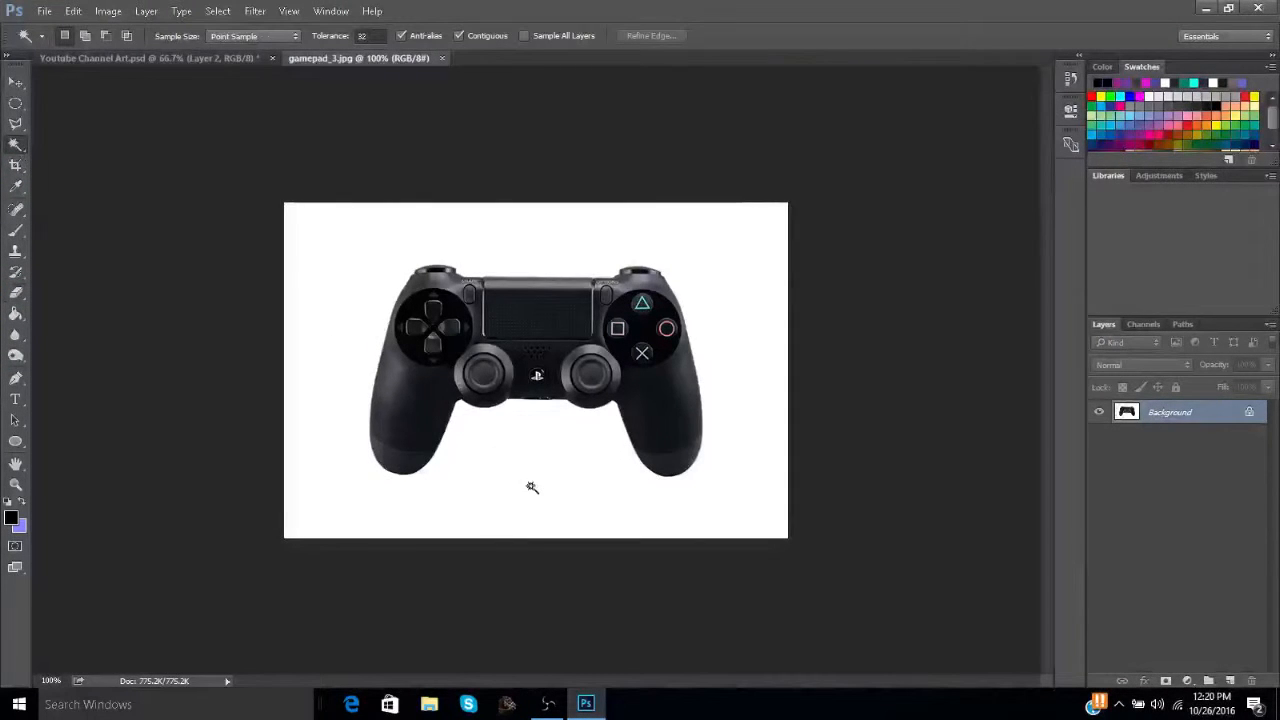
Convert the gamepad_3.jpg background into a regular layer and select the white area around the controller with the Magic Wand.
{"action": "double_click", "coordinate": [1175, 413]}
{"action": "left_click", "coordinate": [771, 220]}
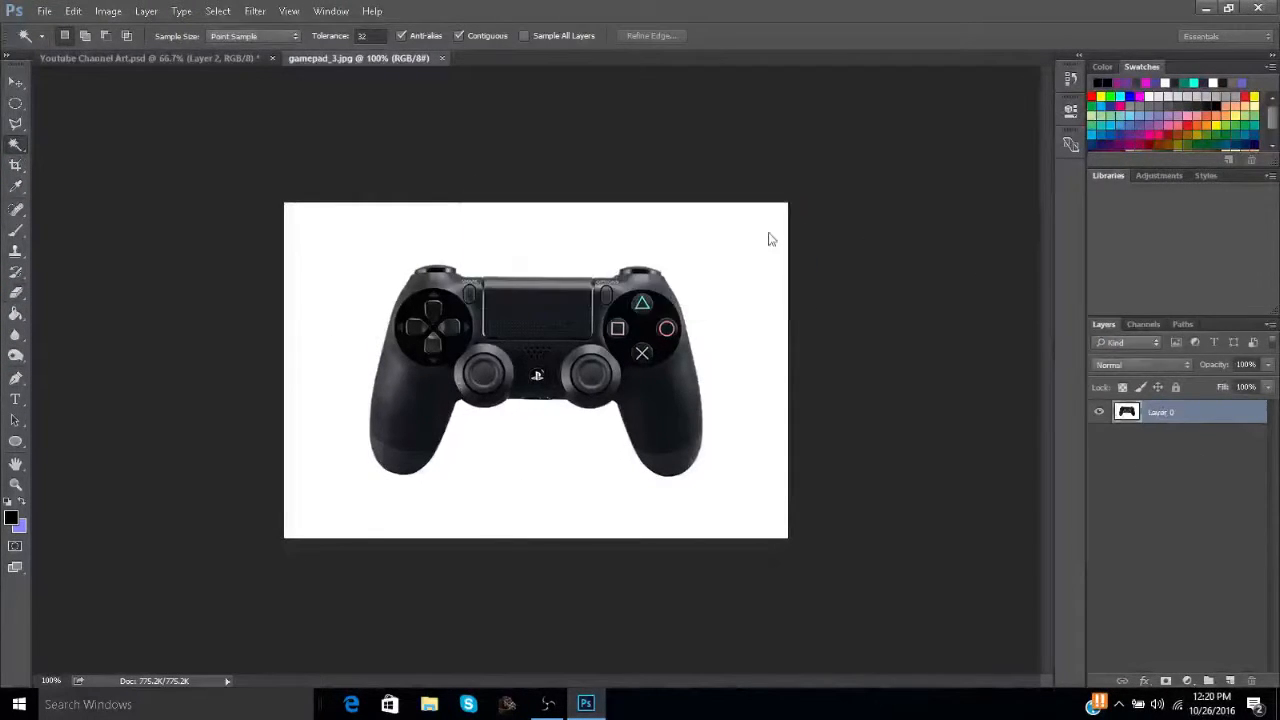
{"action": "left_click", "coordinate": [571, 500]}
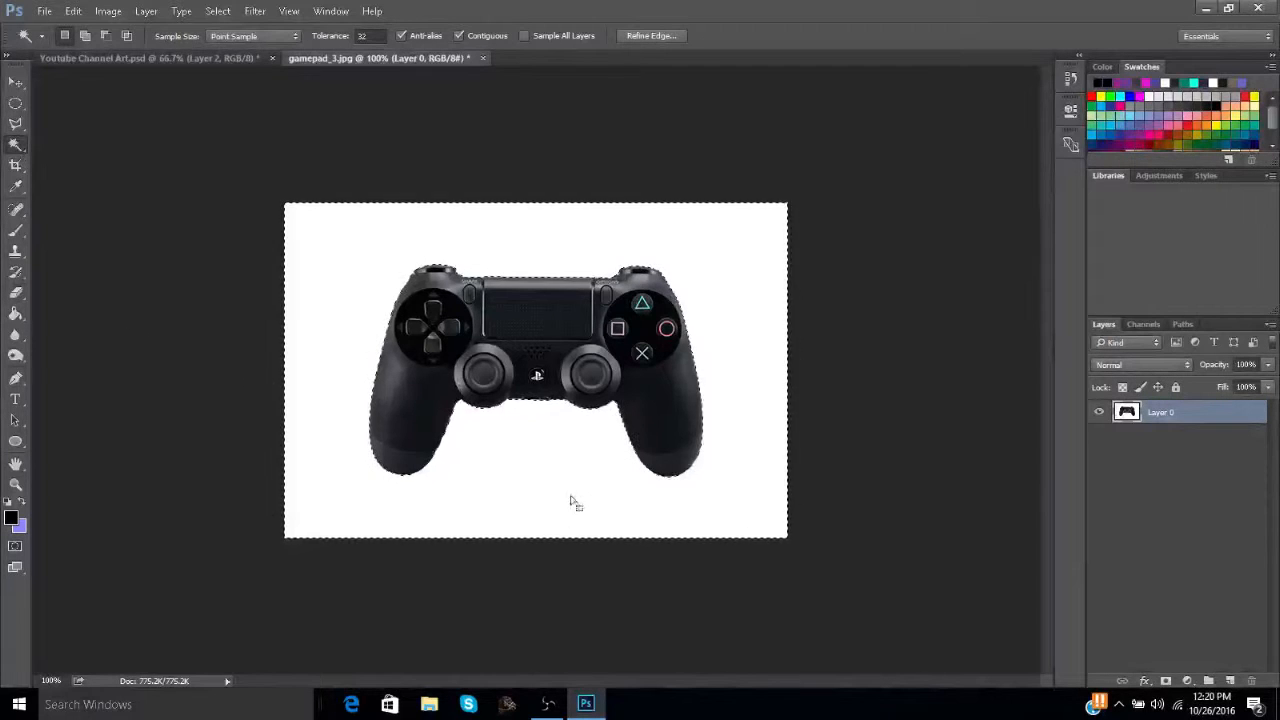
Set the 250 px Eraser to 100% hardness and erase the selected white background around the controller.
{"action": "left_click", "coordinate": [15, 292]}
{"action": "left_click", "coordinate": [83, 37]}
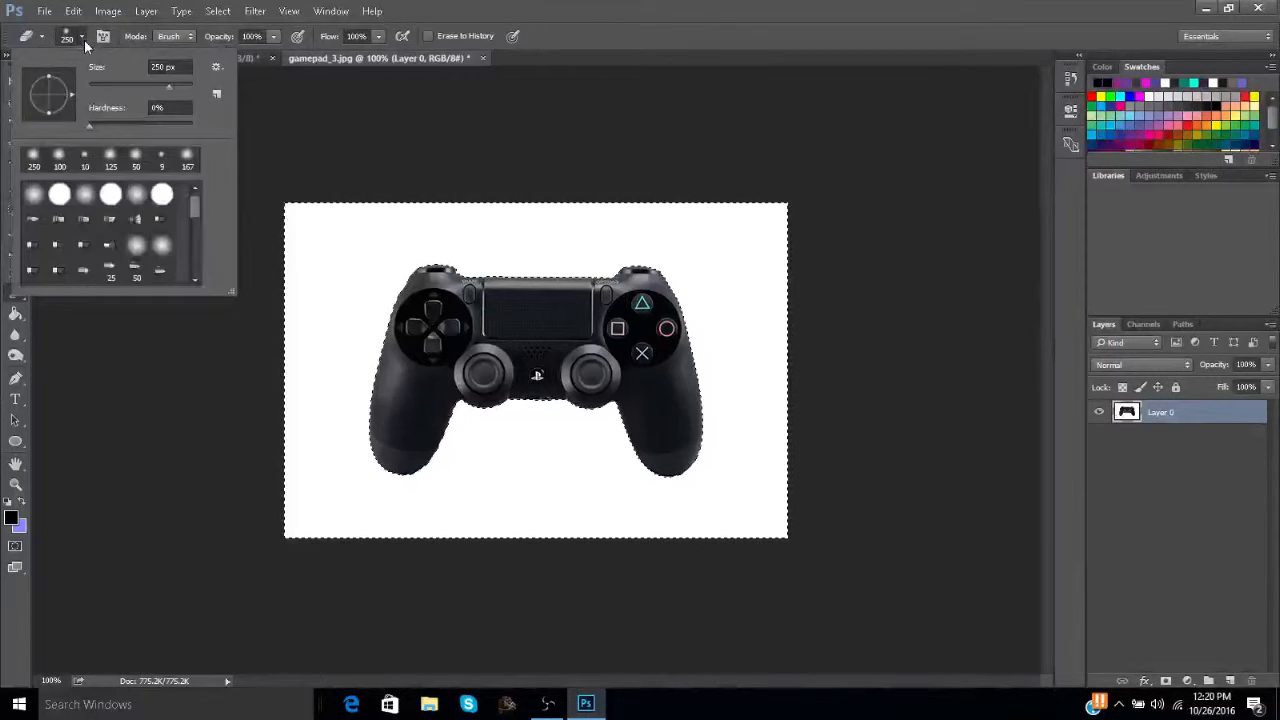
{"action": "left_click_drag", "start_coordinate": [91, 125], "coordinate": [229, 138]}
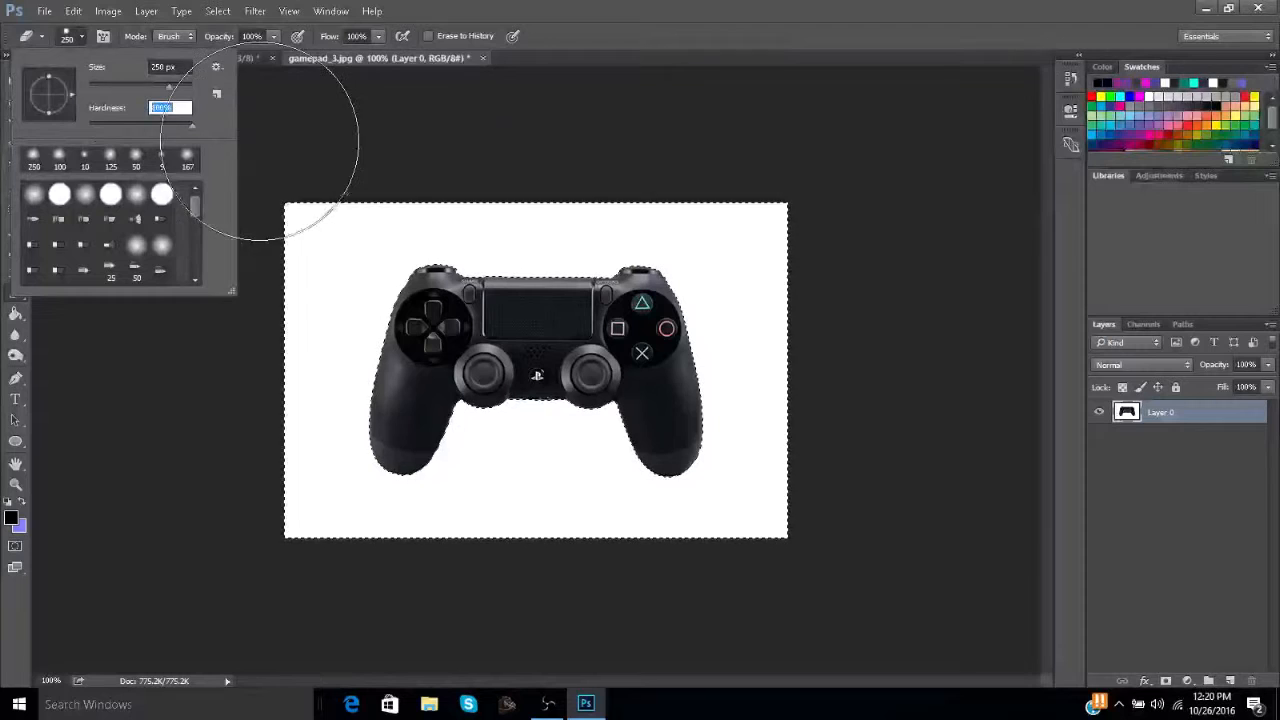
{"action": "mouse_move", "coordinate": [422, 219]}
{"action": "left_mouse_down"}
{"action": "mouse_move", "coordinate": [309, 345]}
{"action": "mouse_move", "coordinate": [329, 345]}
{"action": "mouse_move", "coordinate": [331, 222]}
{"action": "mouse_move", "coordinate": [326, 472]}
{"action": "mouse_move", "coordinate": [552, 418]}
{"action": "mouse_move", "coordinate": [636, 480]}
{"action": "mouse_move", "coordinate": [472, 510]}
{"action": "mouse_move", "coordinate": [827, 432]}
{"action": "mouse_move", "coordinate": [414, 352]}
{"action": "mouse_move", "coordinate": [384, 322]}
{"action": "mouse_move", "coordinate": [794, 255]}
{"action": "mouse_move", "coordinate": [444, 245]}
{"action": "mouse_move", "coordinate": [534, 435]}
{"action": "mouse_move", "coordinate": [534, 280]}
{"action": "mouse_move", "coordinate": [664, 235]}
{"action": "mouse_move", "coordinate": [474, 248]}
{"action": "left_mouse_up"}
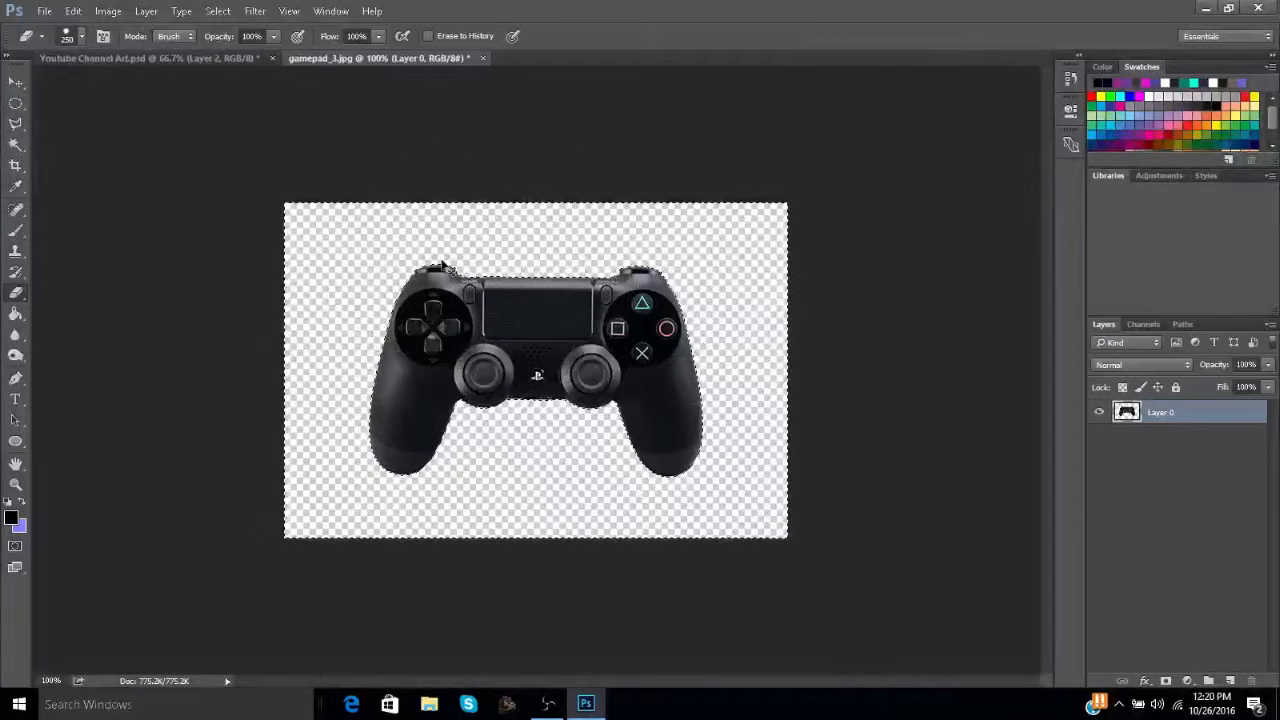
Deselect the erased area and move the cut-out controller from gamepad_3.jpg into the Youtube Channel Art document.
{"action": "key", "text": "ctrl+d"}
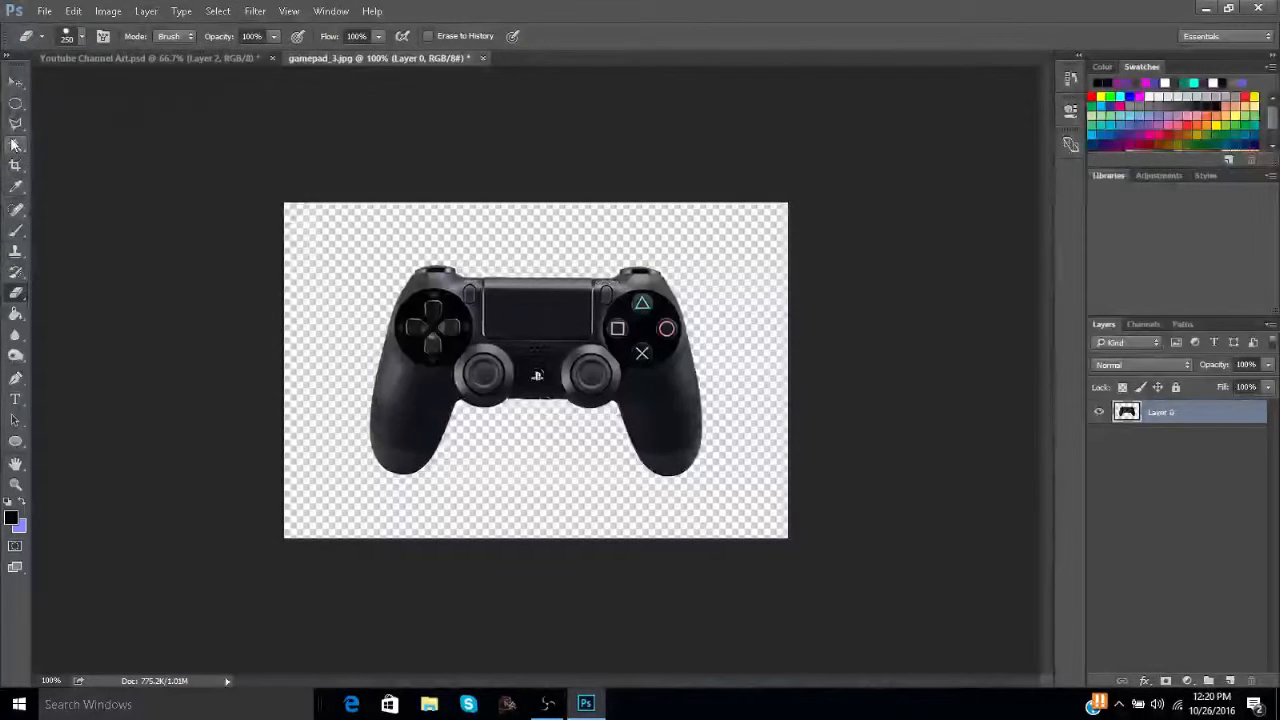
{"action": "left_click", "coordinate": [15, 81]}
{"action": "left_click_drag", "start_coordinate": [668, 340], "coordinate": [601, 375]}
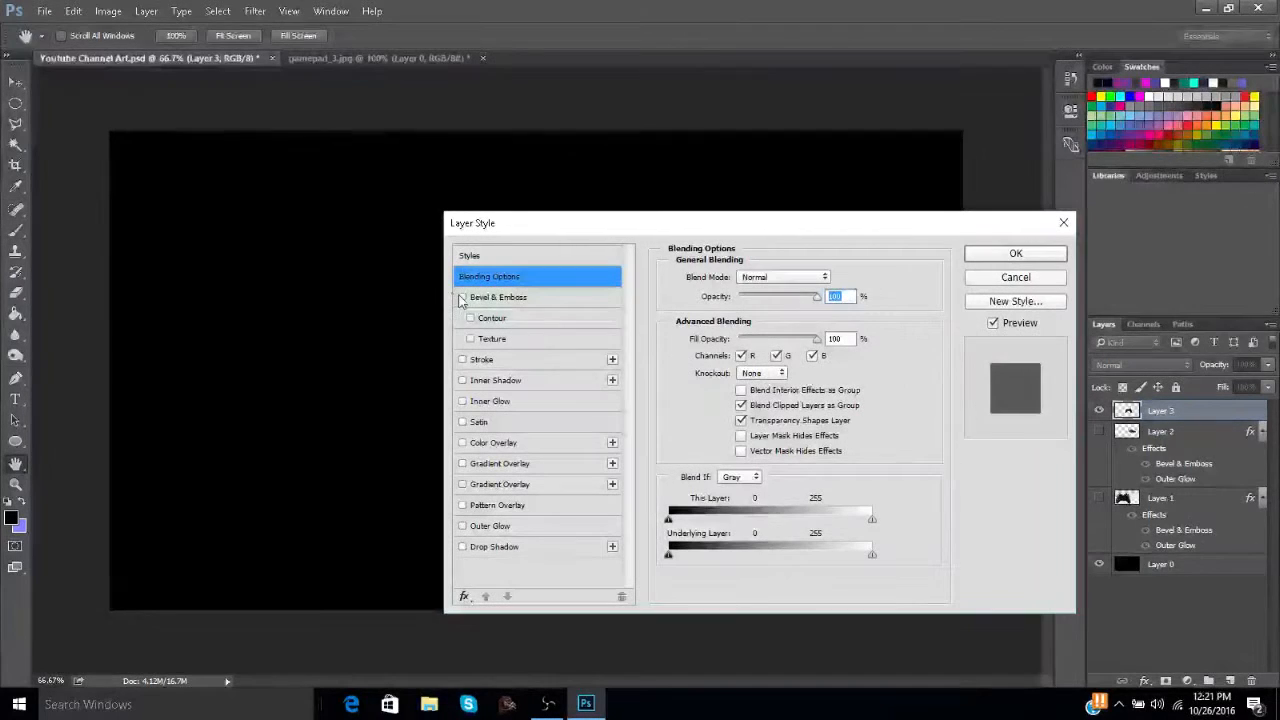
Enable Bevel & Emboss and Outer Glow in the layer style of the new controller on Layer 3.
{"action": "left_click", "coordinate": [462, 298]}
{"action": "left_click_drag", "start_coordinate": [534, 224], "coordinate": [809, 179]}
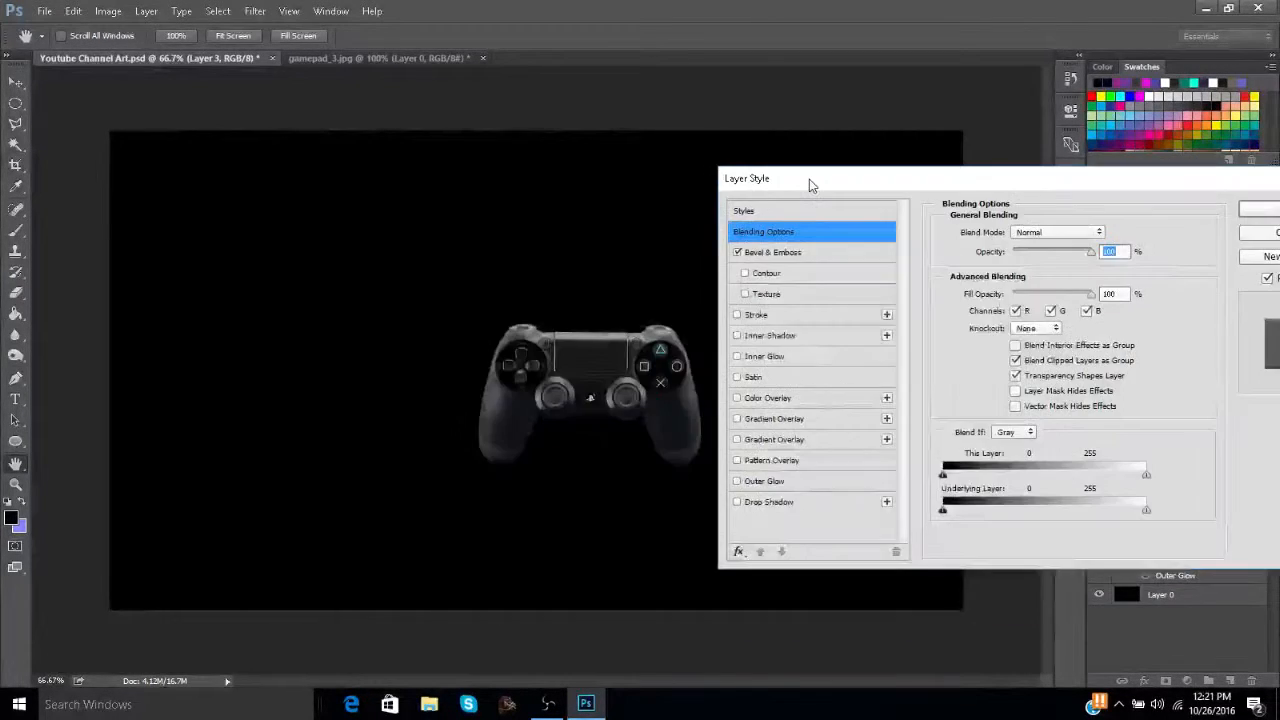
{"action": "left_click", "coordinate": [788, 253]}
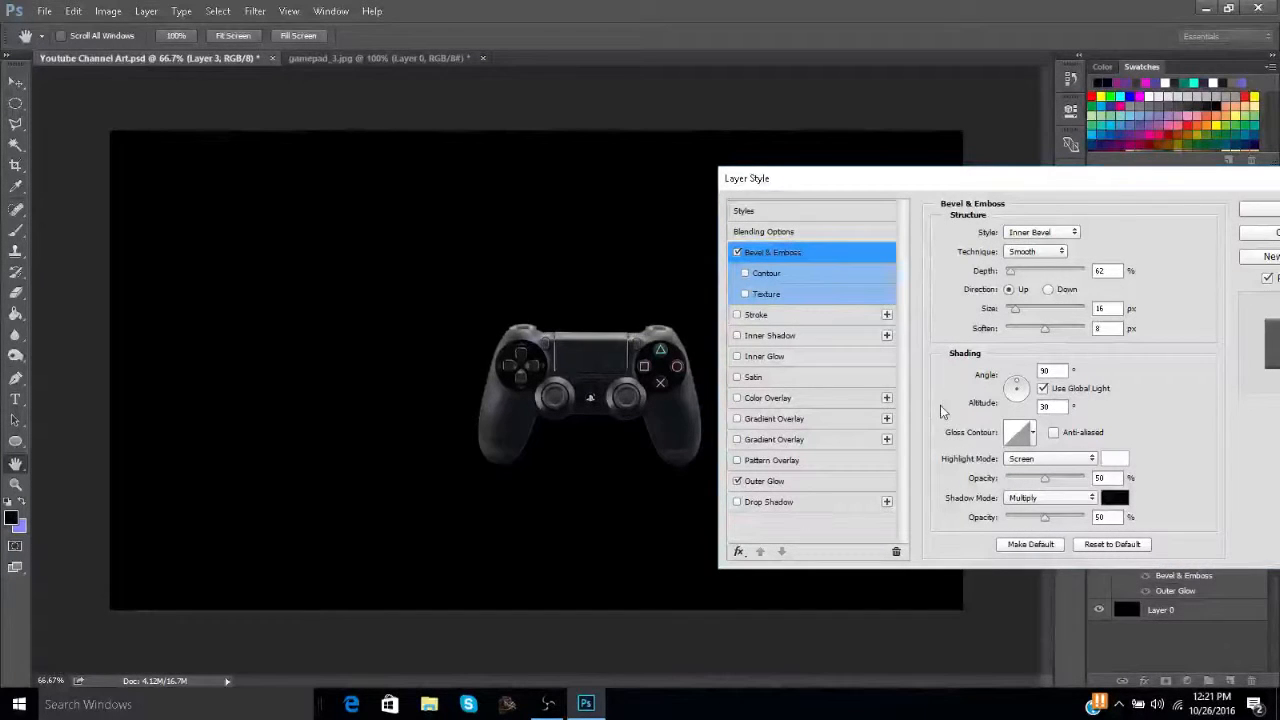
{"action": "left_click_drag", "start_coordinate": [1070, 178], "coordinate": [1048, 165]}
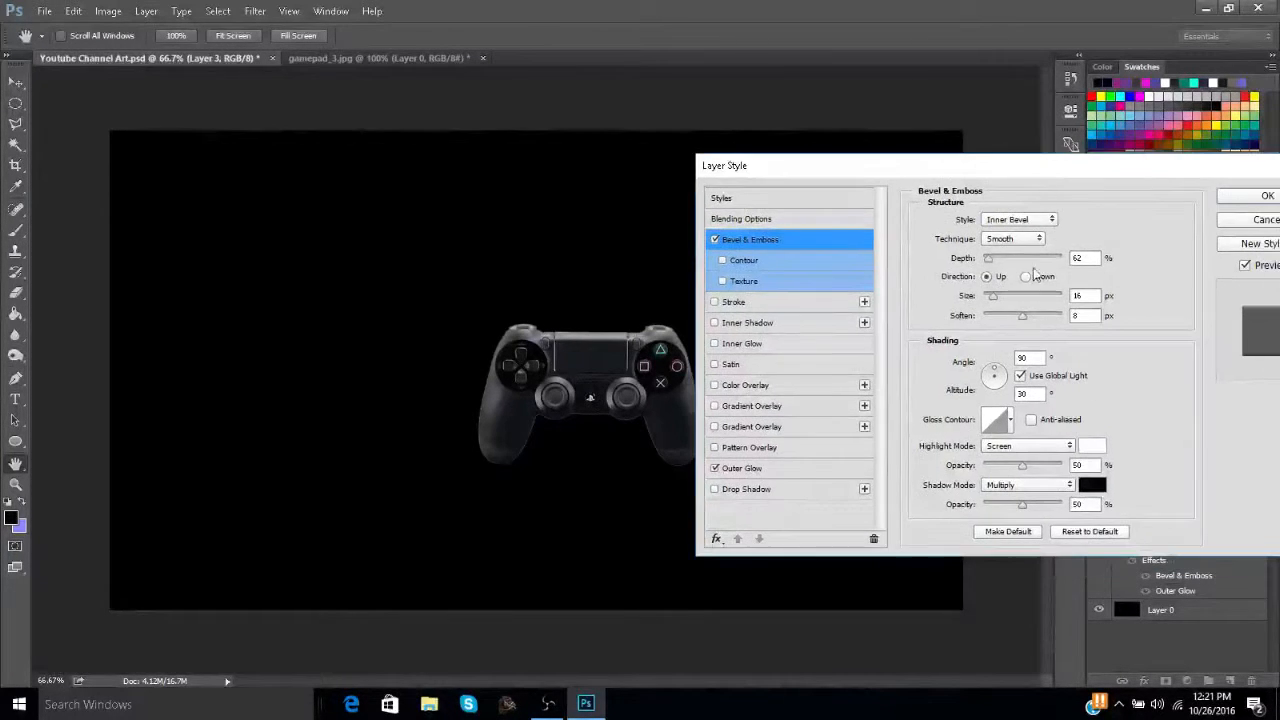
Set Layer 3's outer glow to green #2cfe45 with 48% spread and a larger size, and apply the layer style.
{"action": "left_click", "coordinate": [750, 470]}
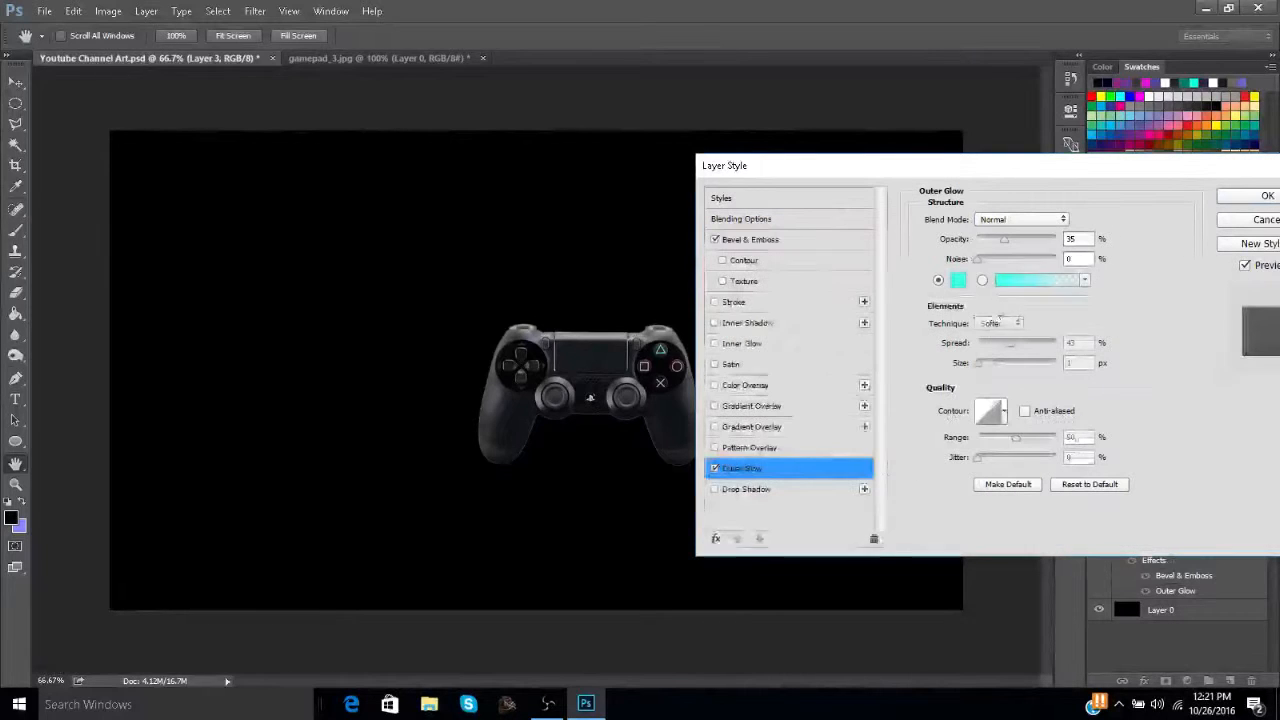
{"action": "left_click", "coordinate": [957, 280]}
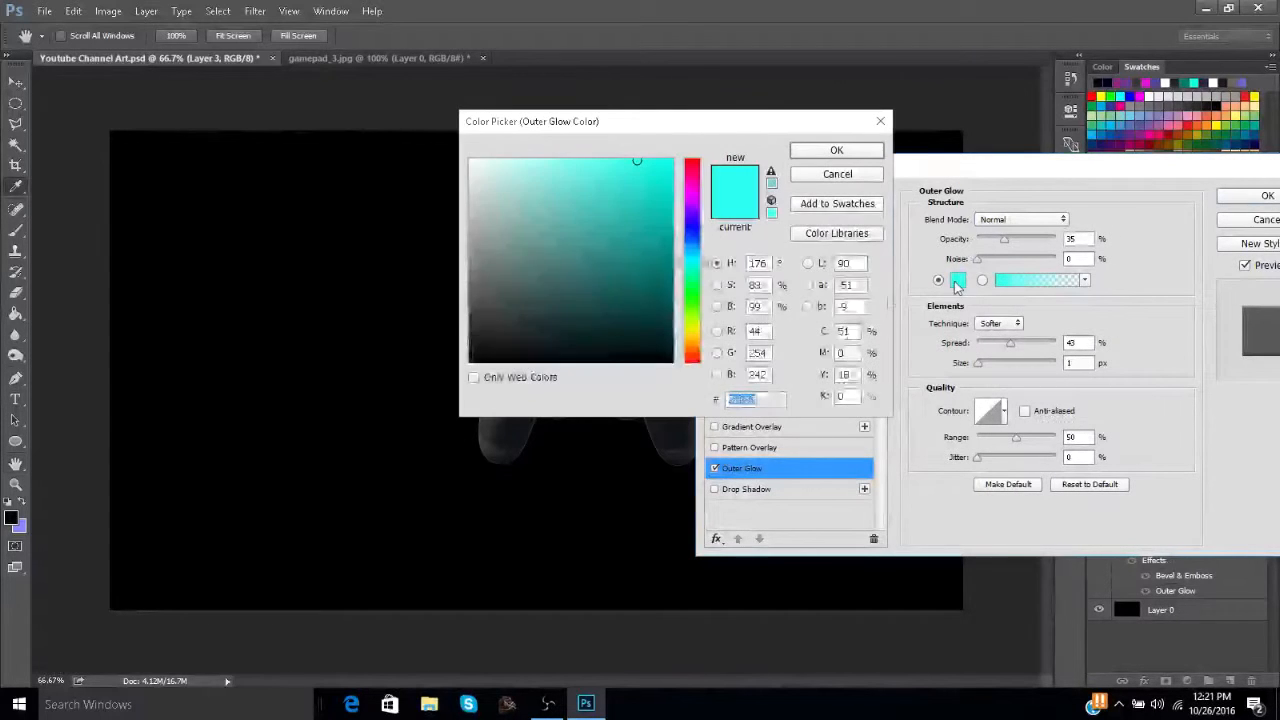
{"action": "left_click", "coordinate": [694, 296]}
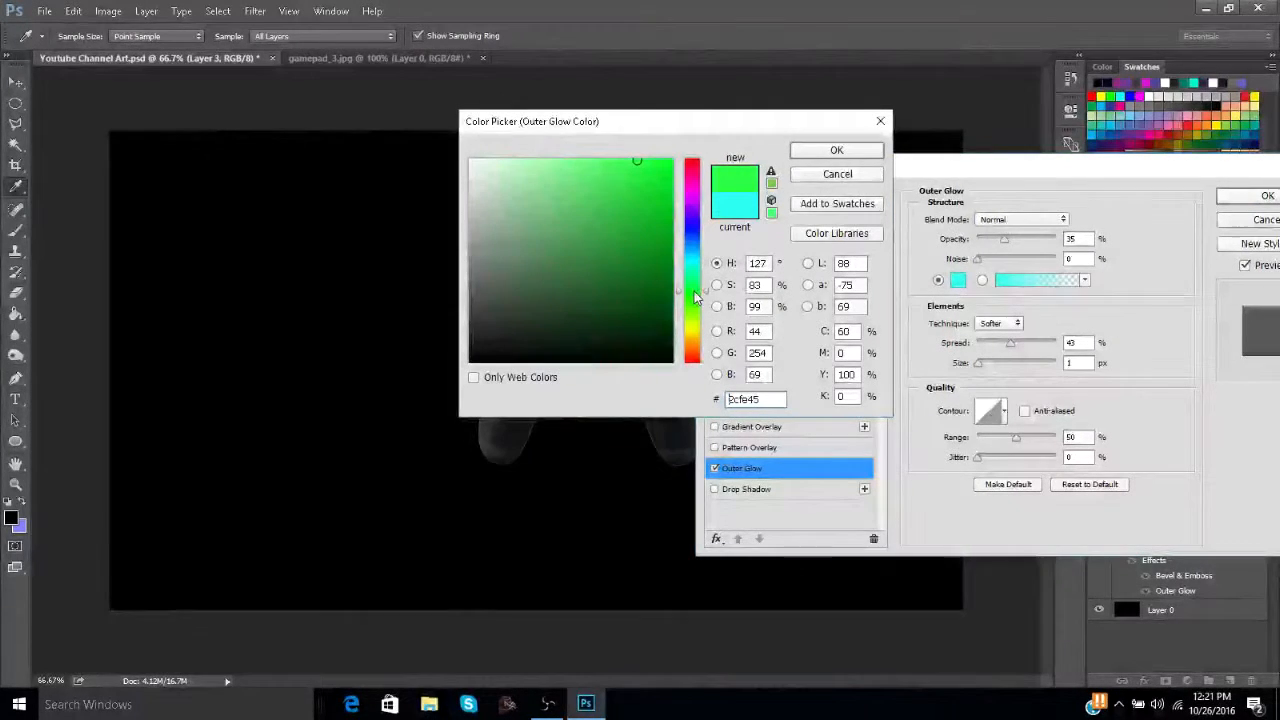
{"action": "left_click", "coordinate": [834, 151]}
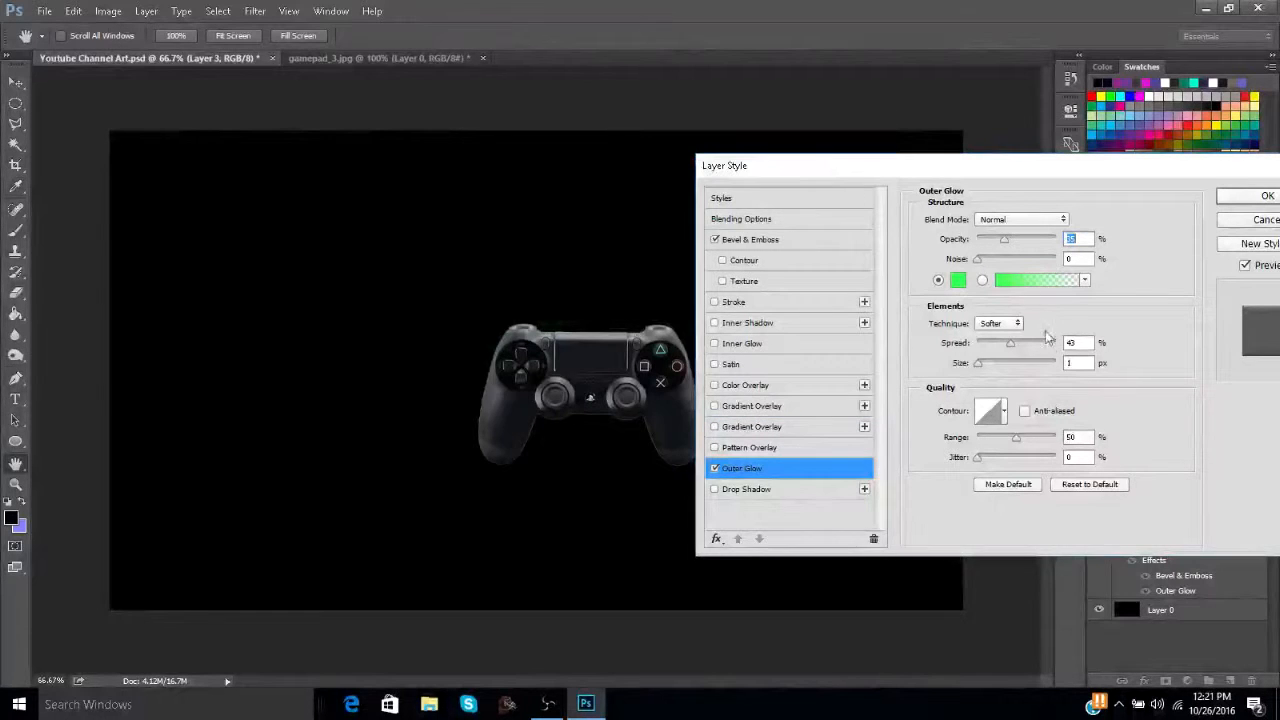
{"action": "left_click", "coordinate": [1014, 345]}
{"action": "left_click", "coordinate": [982, 366]}
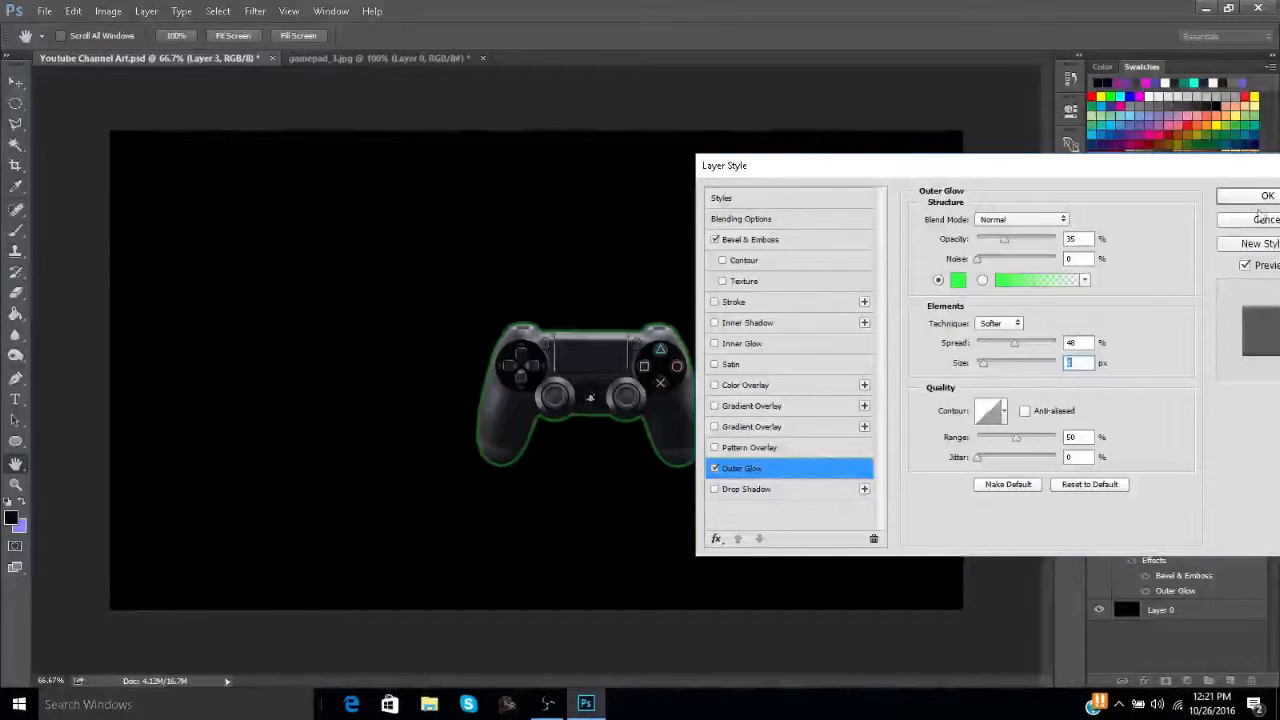
{"action": "left_click", "coordinate": [1237, 201]}
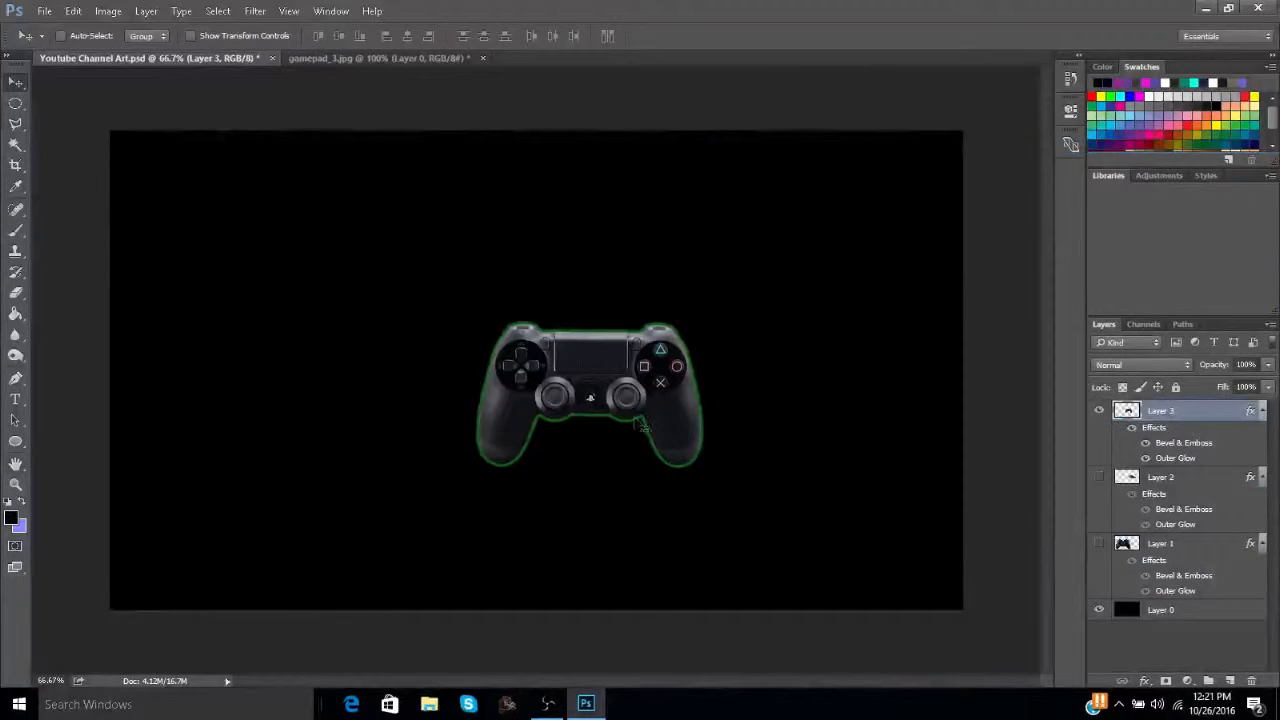
Move the green-glow controller to the left part of the canvas and show Layer 2 and Layer 1 again.
{"action": "left_click_drag", "start_coordinate": [622, 376], "coordinate": [372, 326]}
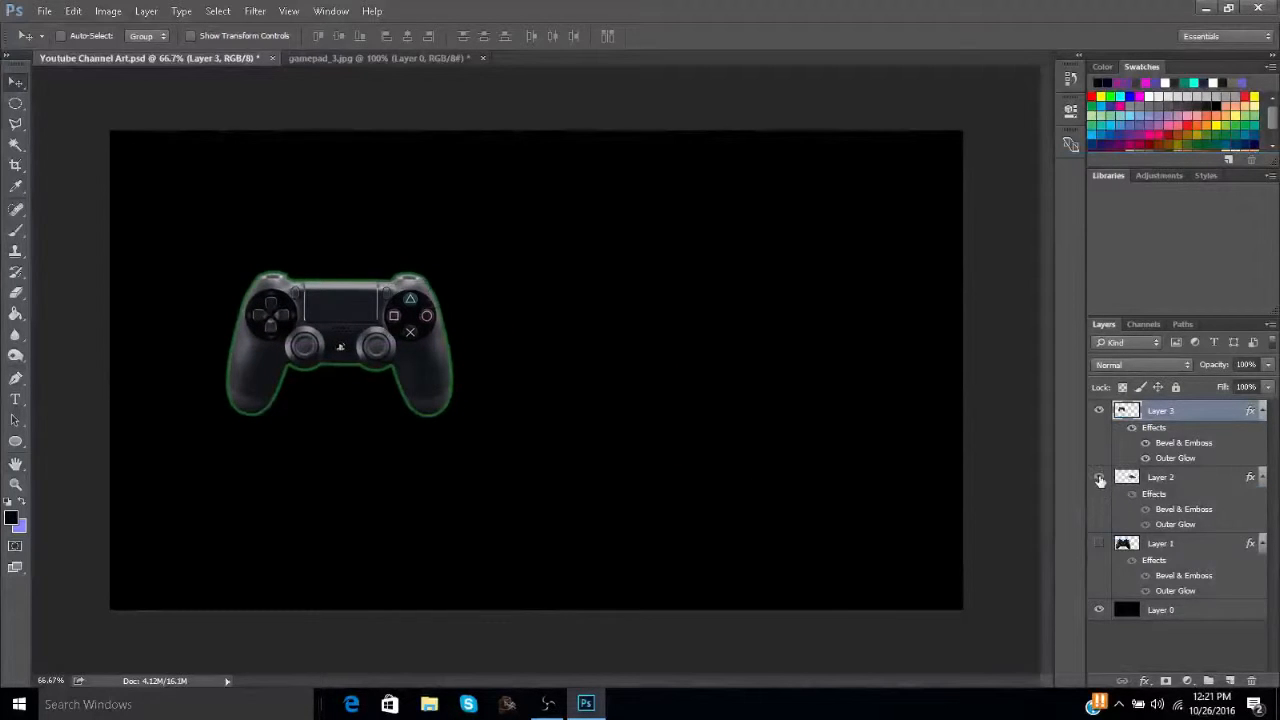
{"action": "left_click", "coordinate": [1100, 478]}
{"action": "left_click", "coordinate": [1099, 543]}
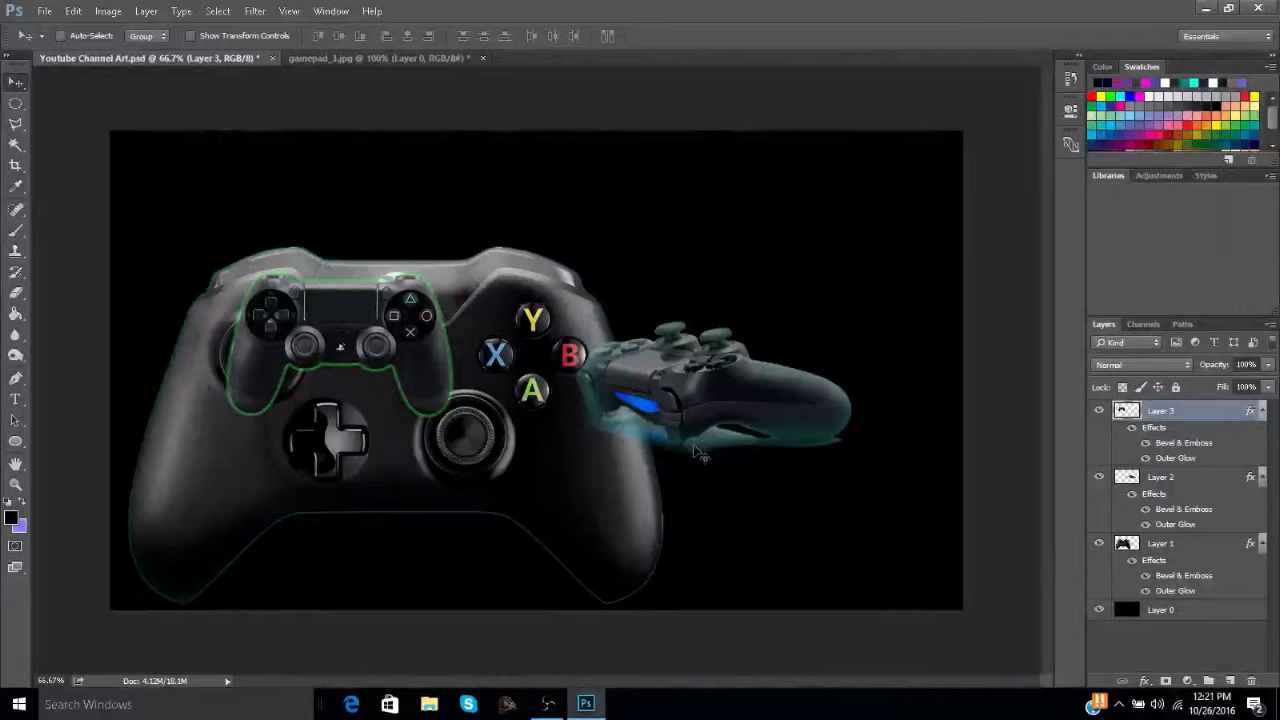
Change the outer glow colour of the controller on Layer 2 to red and apply the style.
{"action": "left_click", "coordinate": [1133, 481]}
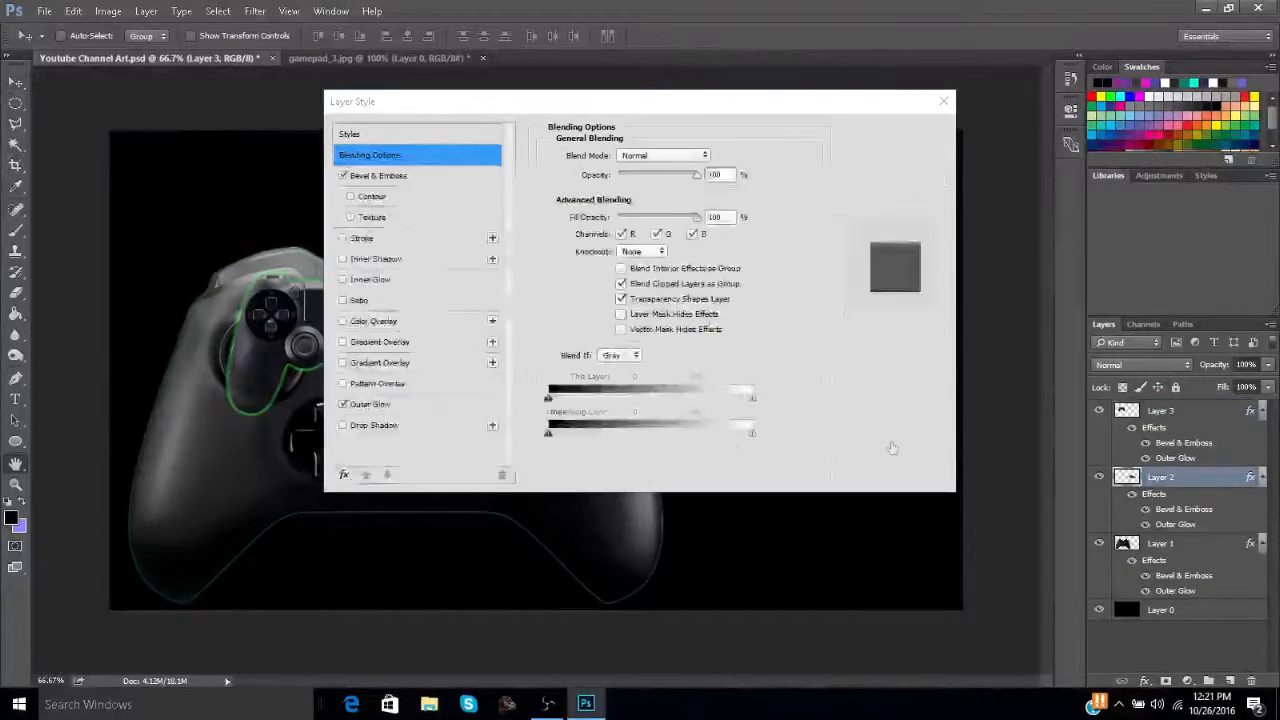
{"action": "left_click", "coordinate": [368, 406]}
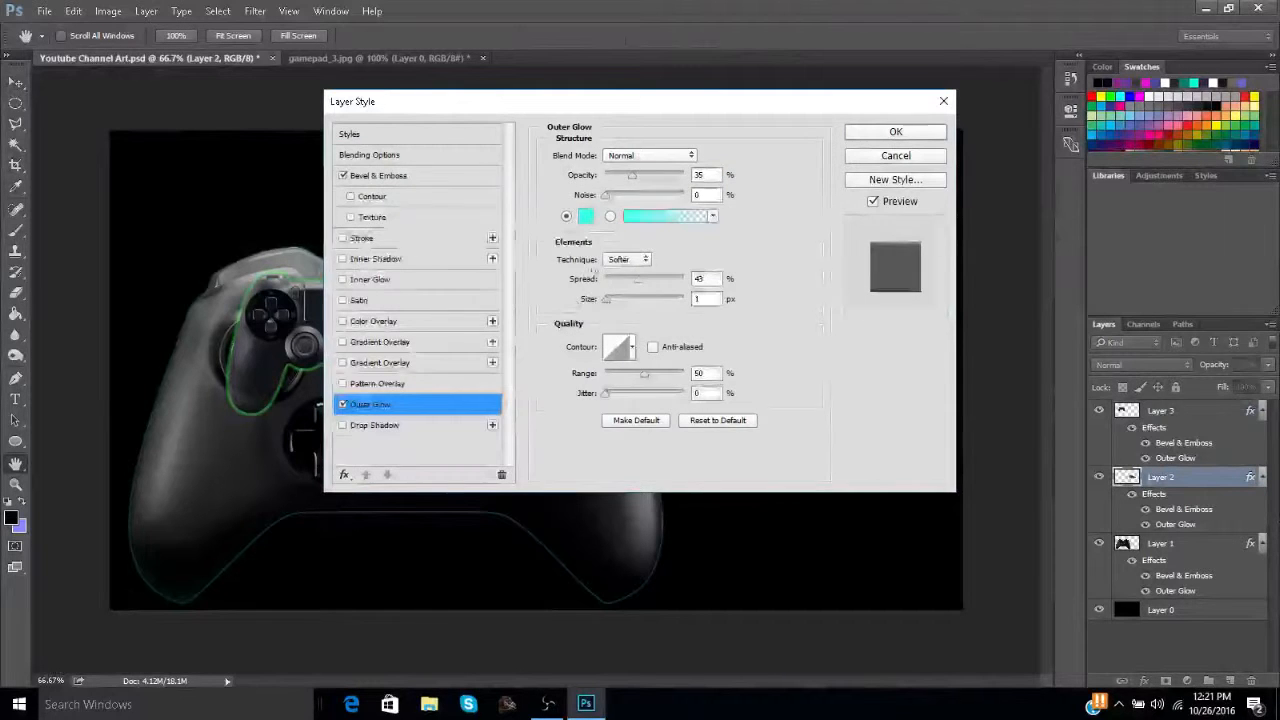
{"action": "left_click", "coordinate": [582, 215]}
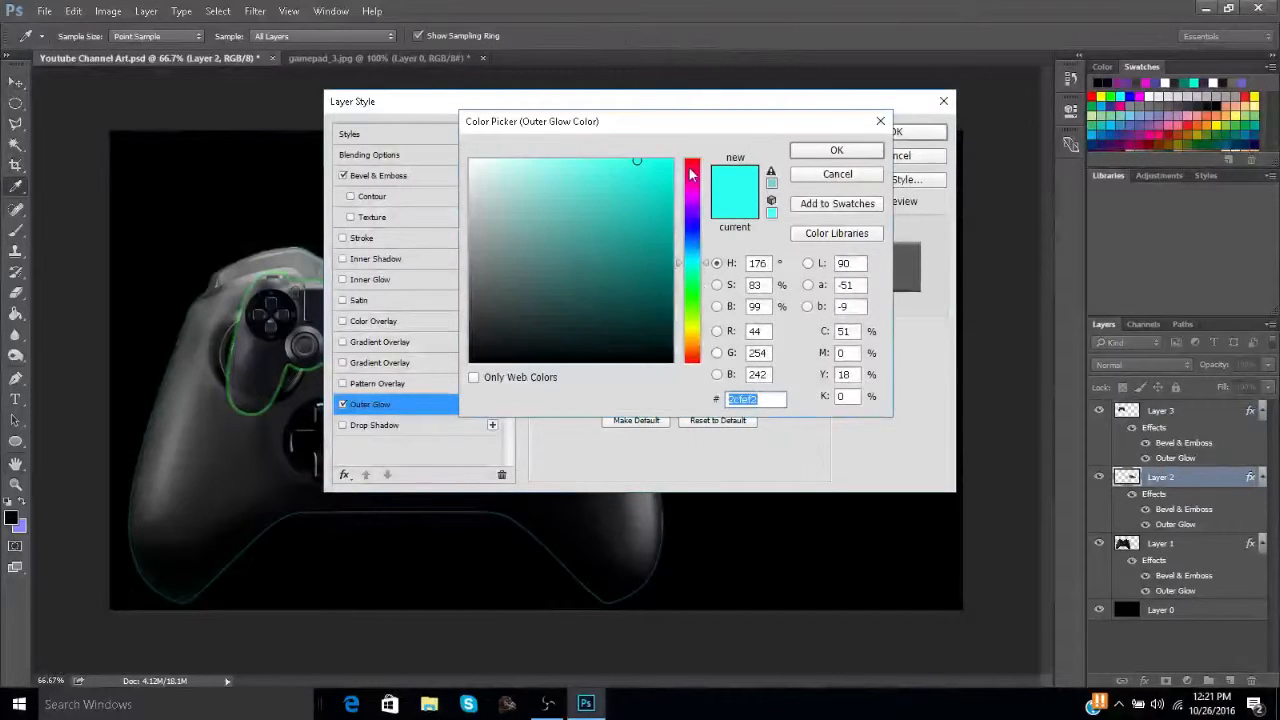
{"action": "left_click_drag", "start_coordinate": [691, 169], "coordinate": [692, 158]}
{"action": "left_click", "coordinate": [838, 151]}
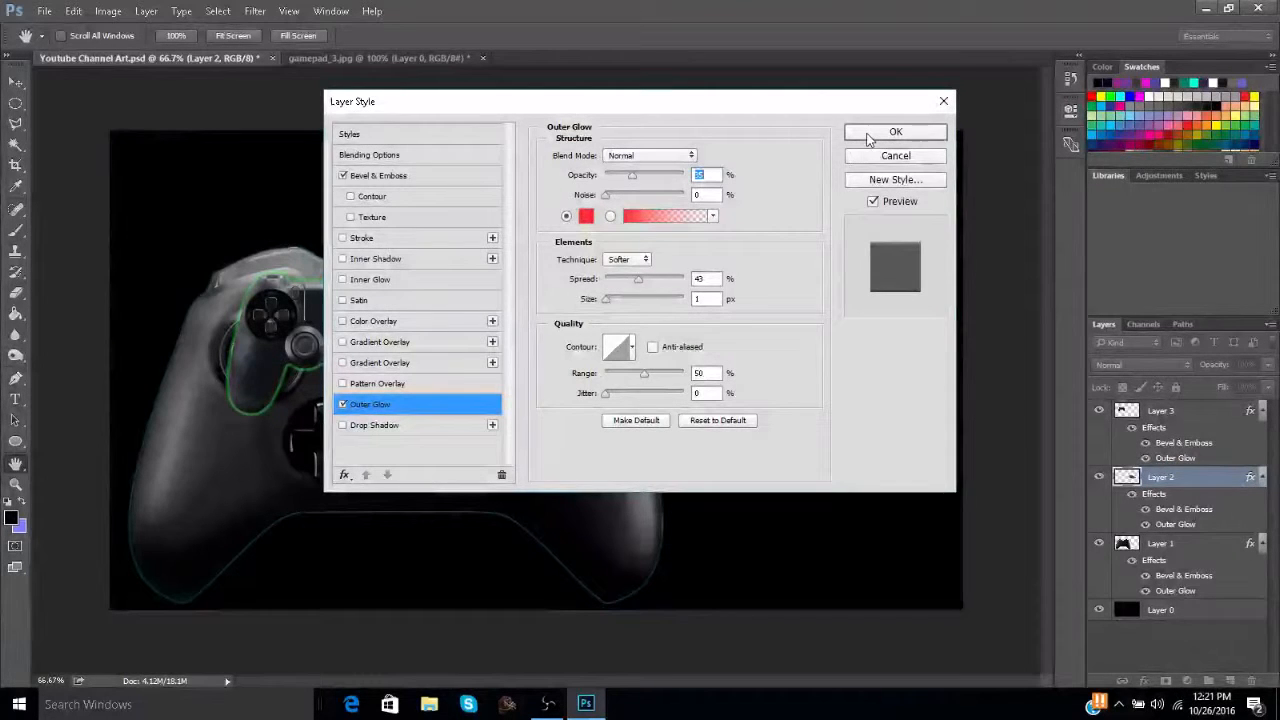
{"action": "left_click", "coordinate": [868, 137]}
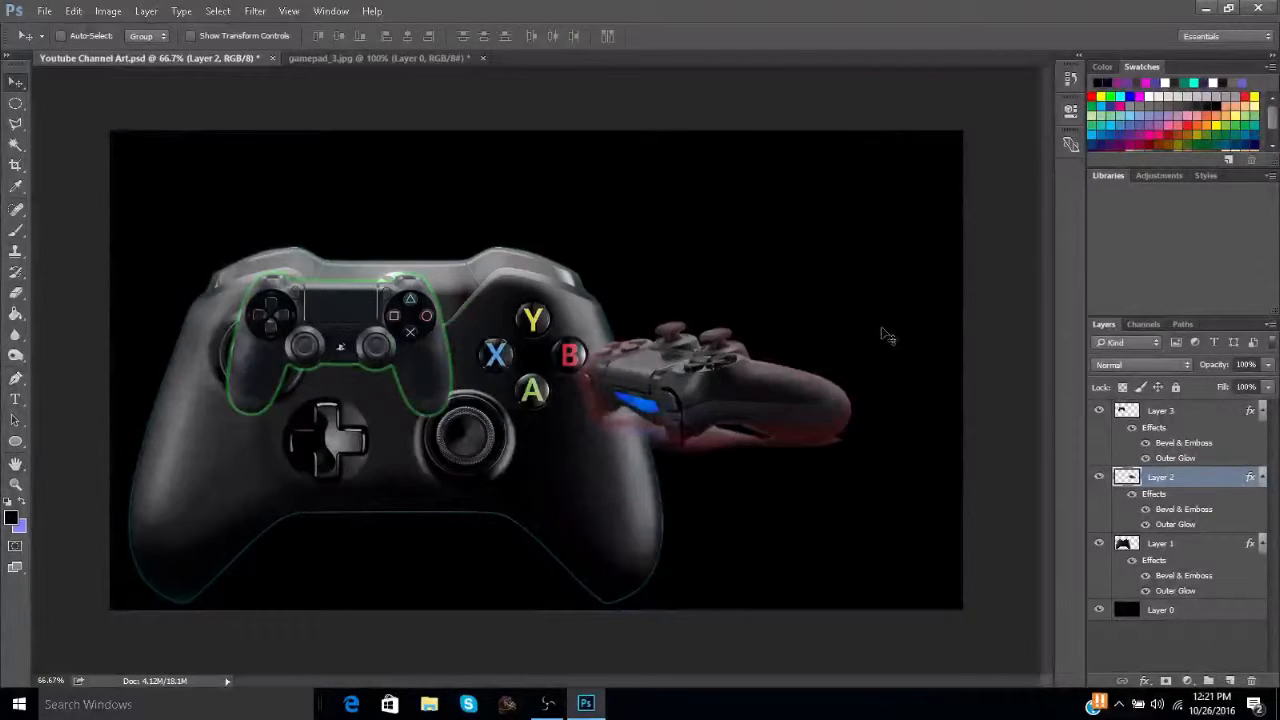
Move the red-glow controller to the lower-right of the canvas and the large Xbox controller up to the centre.
{"action": "left_click_drag", "start_coordinate": [670, 380], "coordinate": [748, 440]}
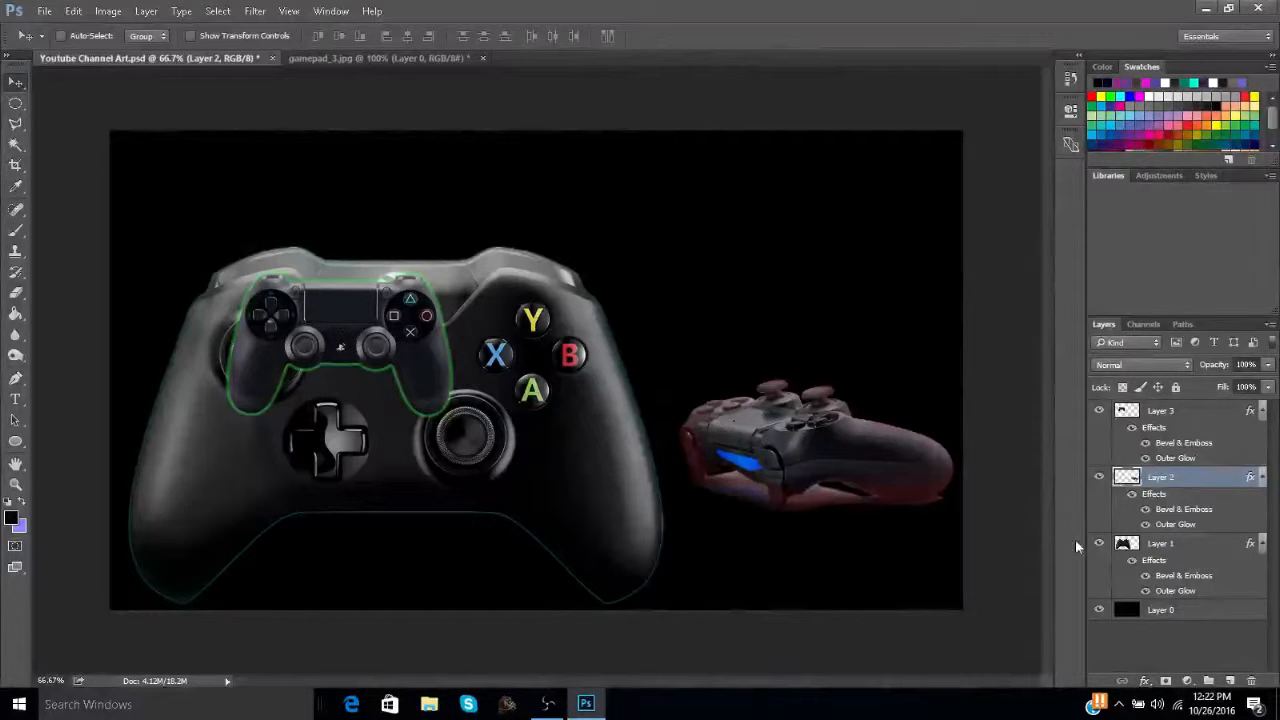
{"action": "left_click", "coordinate": [1128, 548]}
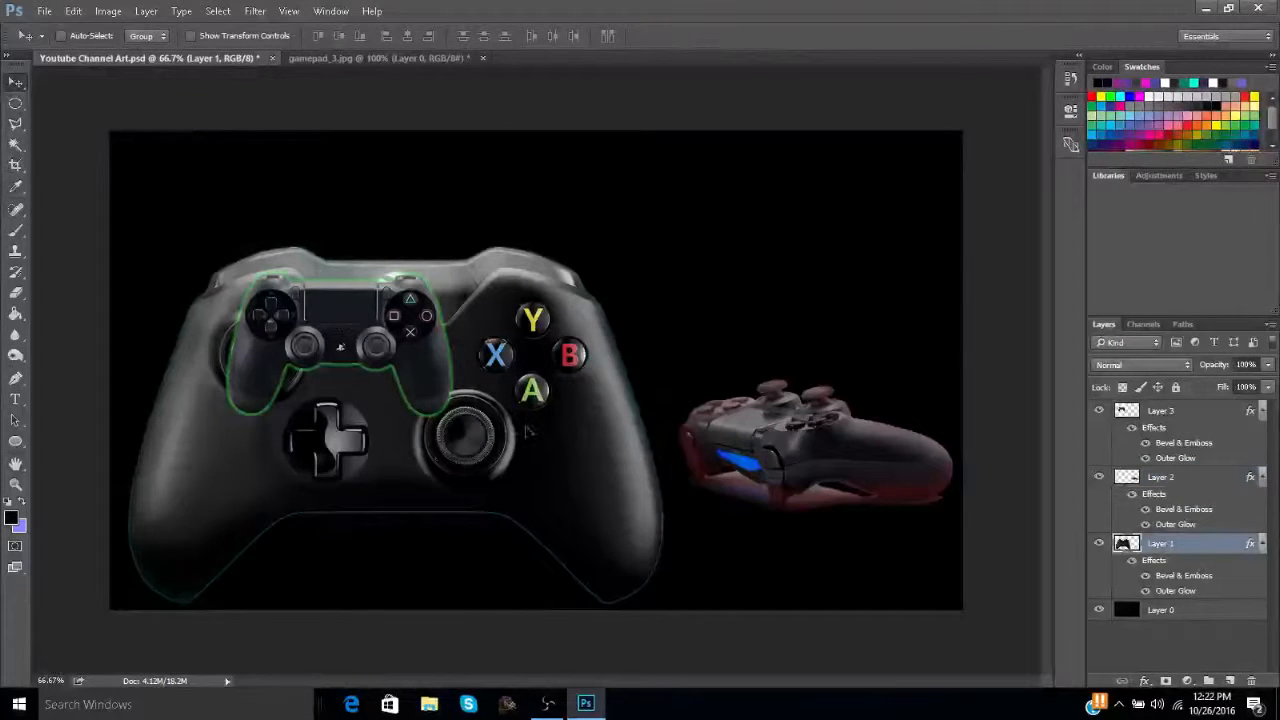
{"action": "left_click_drag", "start_coordinate": [528, 430], "coordinate": [703, 355]}
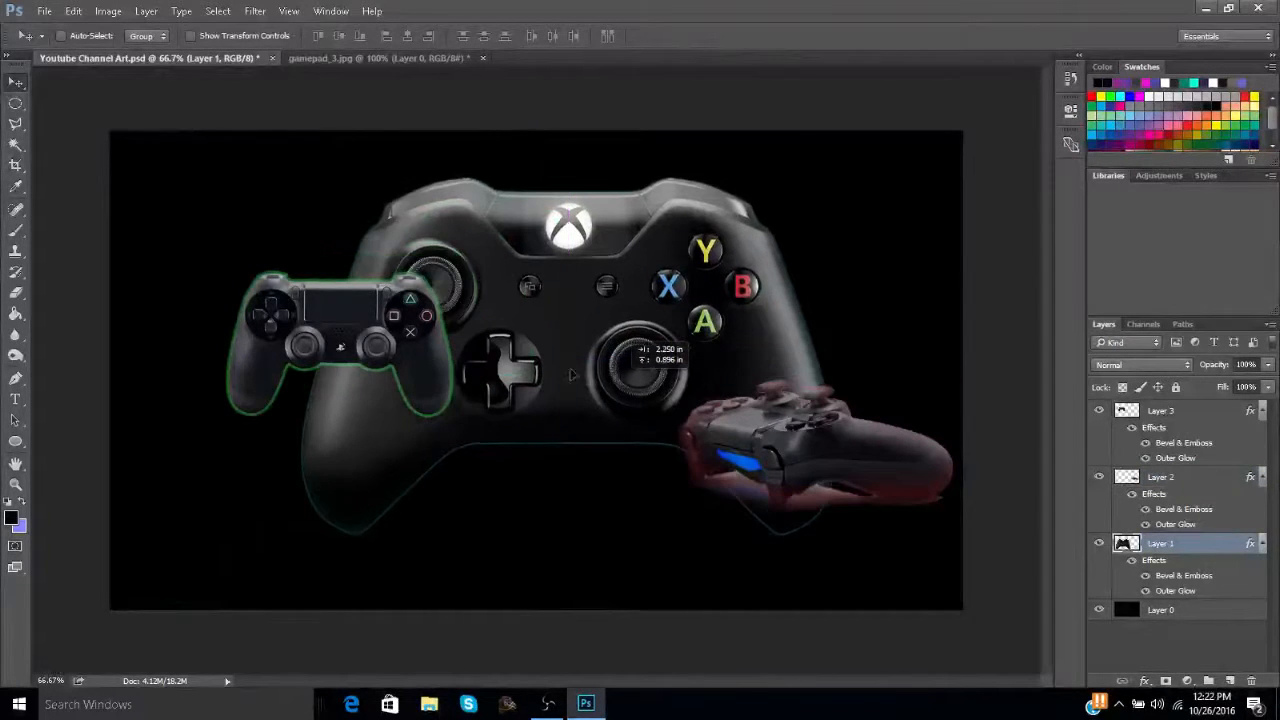
Try scaling the Xbox controller on Layer 1 down to about 64% and positioning it between the two other controllers.
{"action": "left_click", "coordinate": [108, 11]}
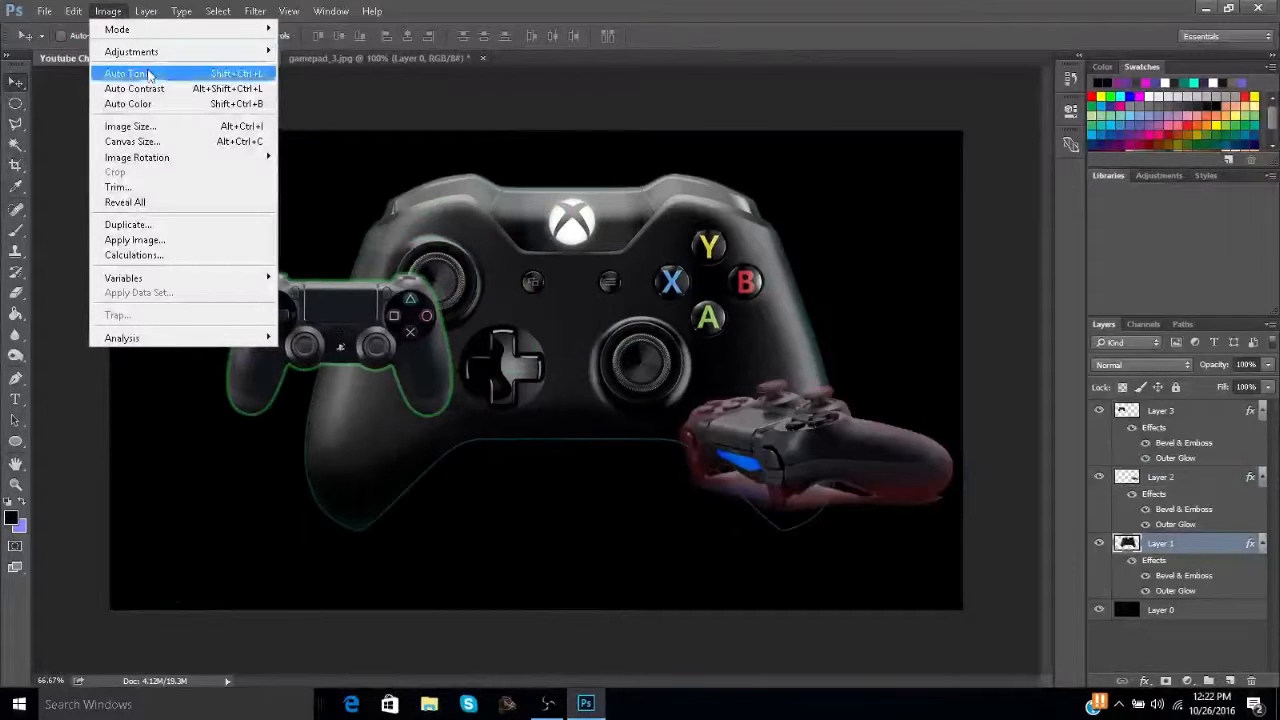
{"action": "mouse_move", "coordinate": [153, 58]}
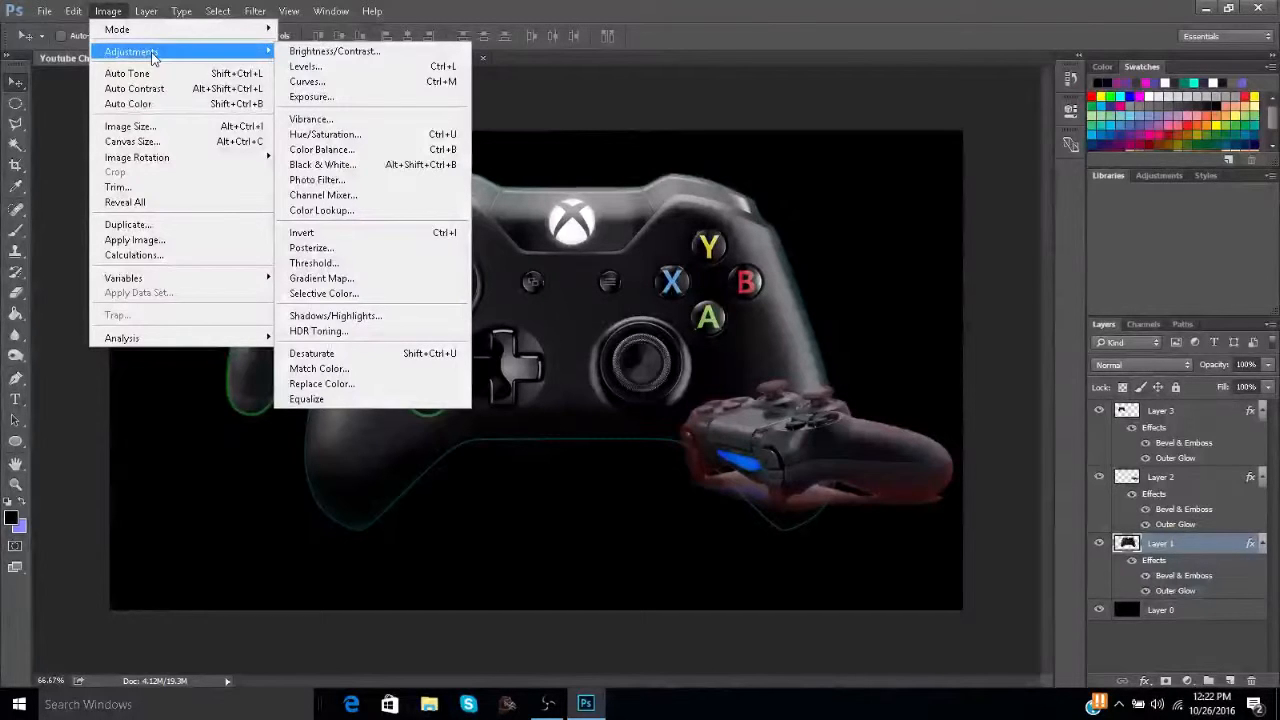
{"action": "left_click", "coordinate": [73, 11]}
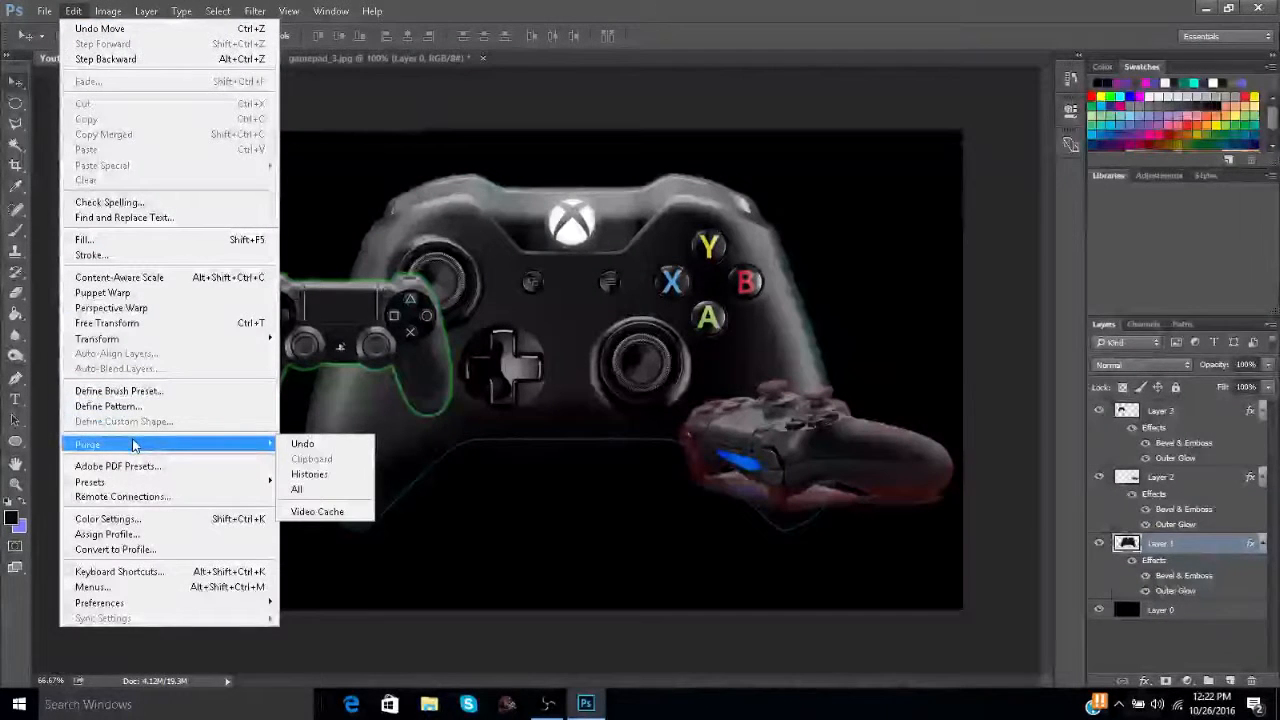
{"action": "mouse_move", "coordinate": [120, 342]}
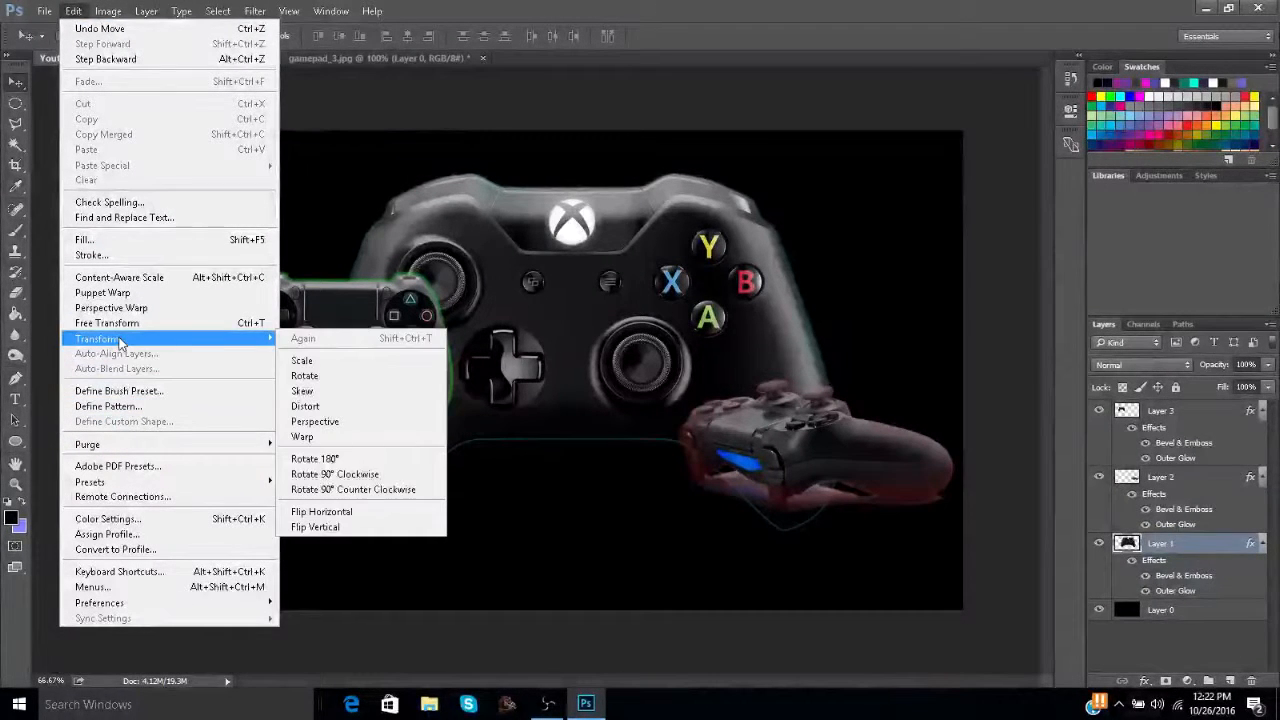
{"action": "left_click", "coordinate": [302, 361]}
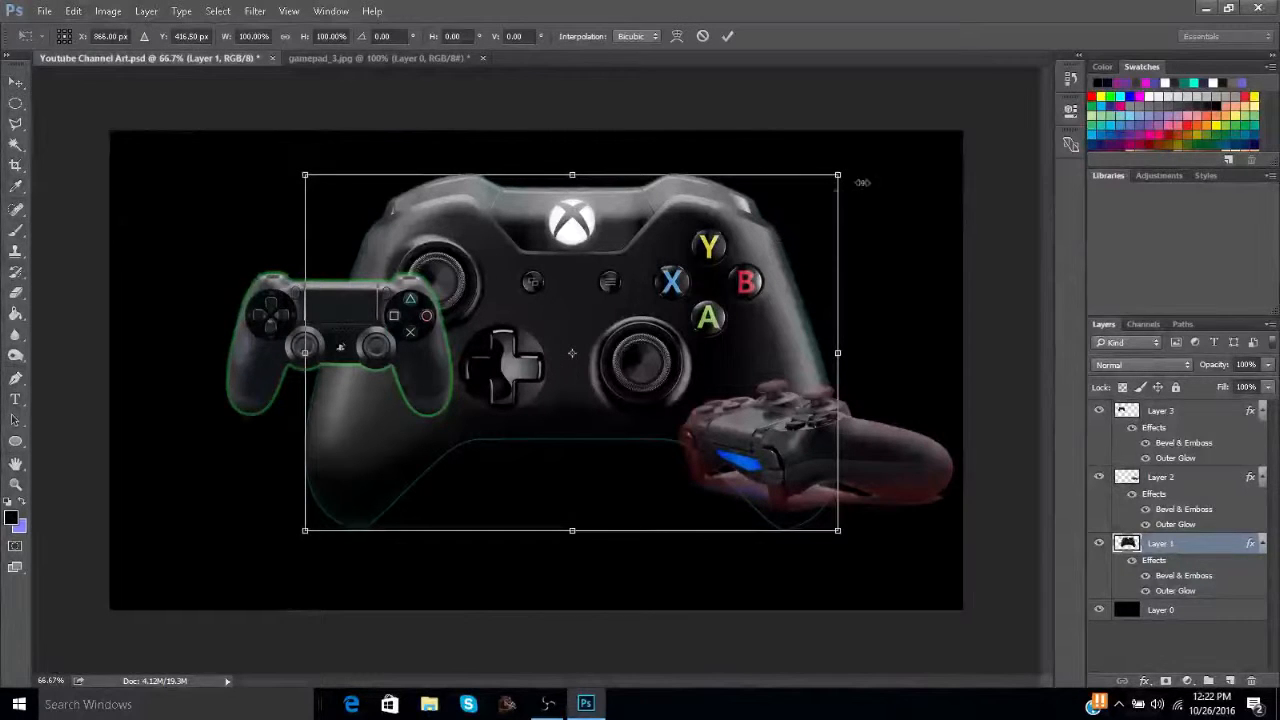
{"action": "left_click_drag", "start_coordinate": [838, 174], "coordinate": [774, 259]}
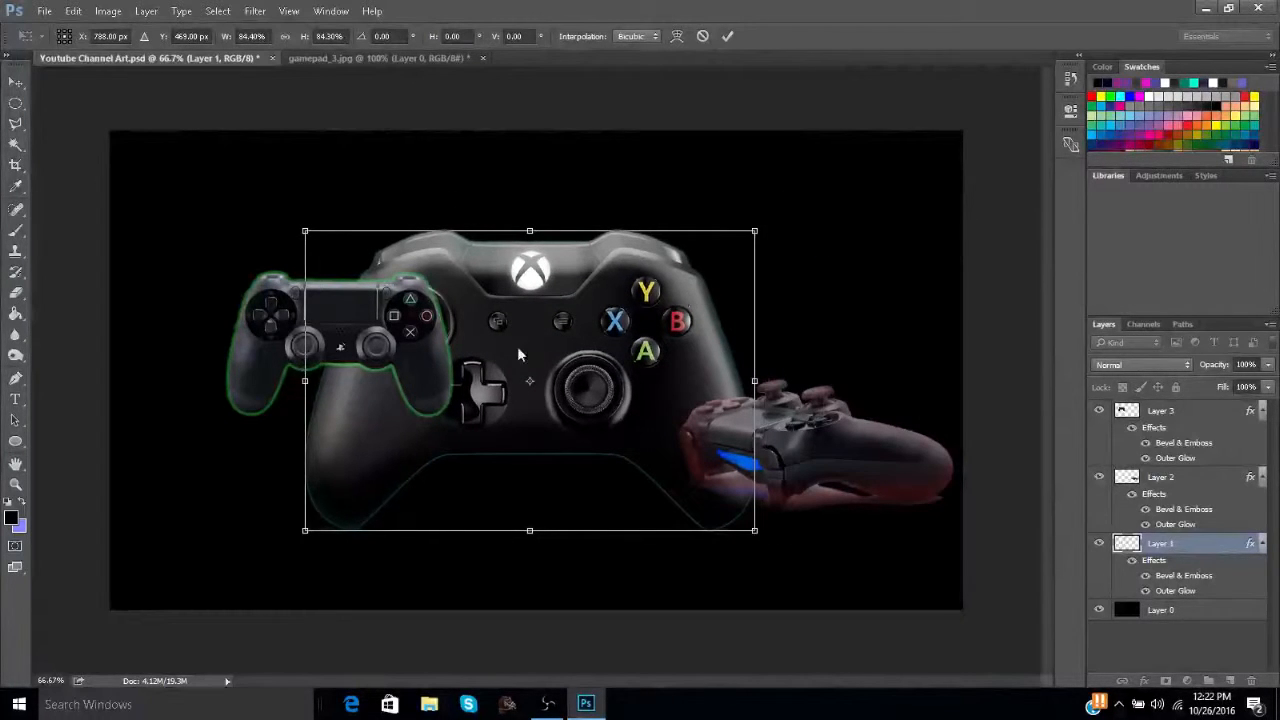
{"action": "left_click_drag", "start_coordinate": [519, 343], "coordinate": [524, 389]}
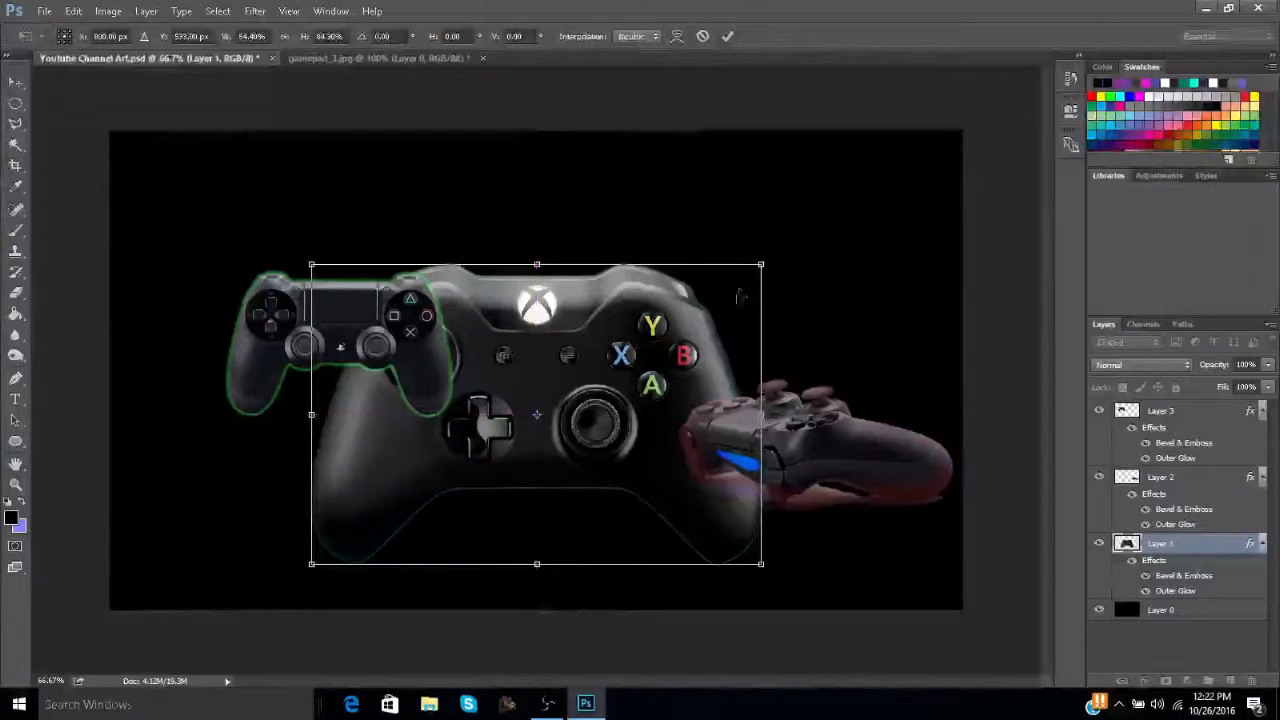
{"action": "left_click_drag", "start_coordinate": [748, 290], "coordinate": [679, 387]}
{"action": "left_click_drag", "start_coordinate": [483, 435], "coordinate": [537, 288]}
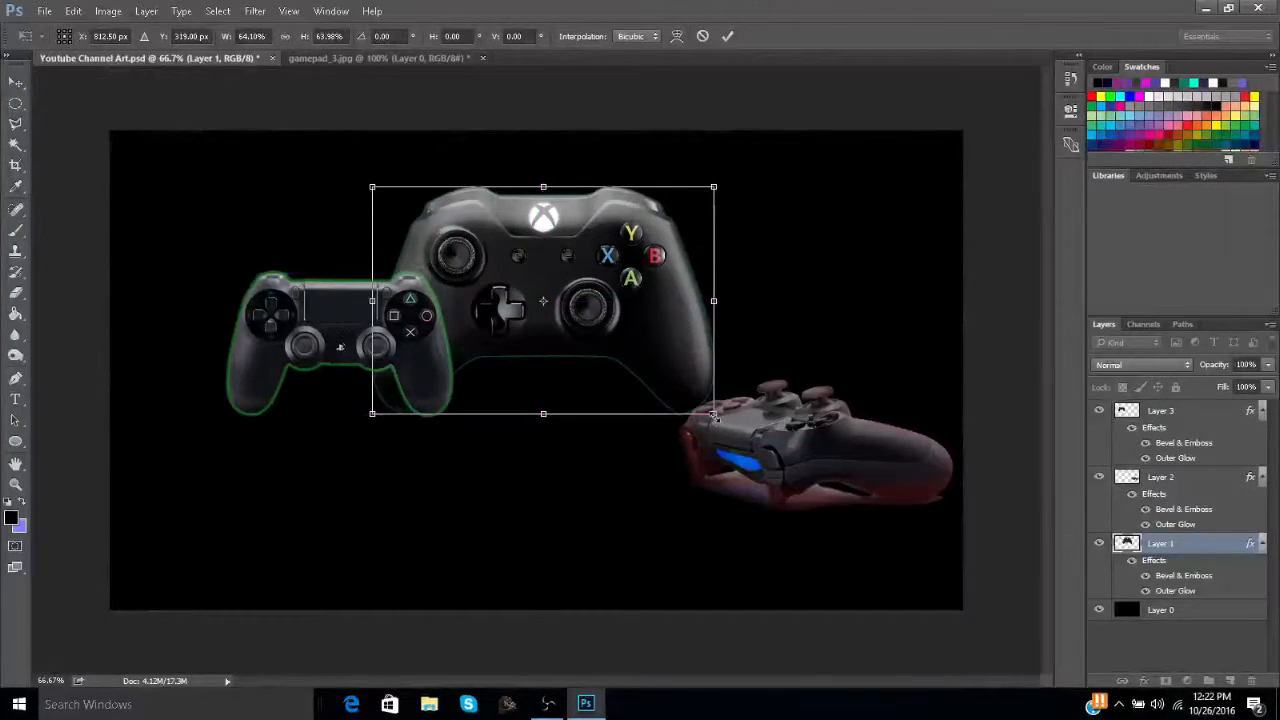
Try stretching the Xbox controller to about 72% width and 90% height, apply the transform, and undo it.
{"action": "left_click_drag", "start_coordinate": [713, 413], "coordinate": [756, 505]}
{"action": "left_click_drag", "start_coordinate": [636, 285], "coordinate": [627, 283]}
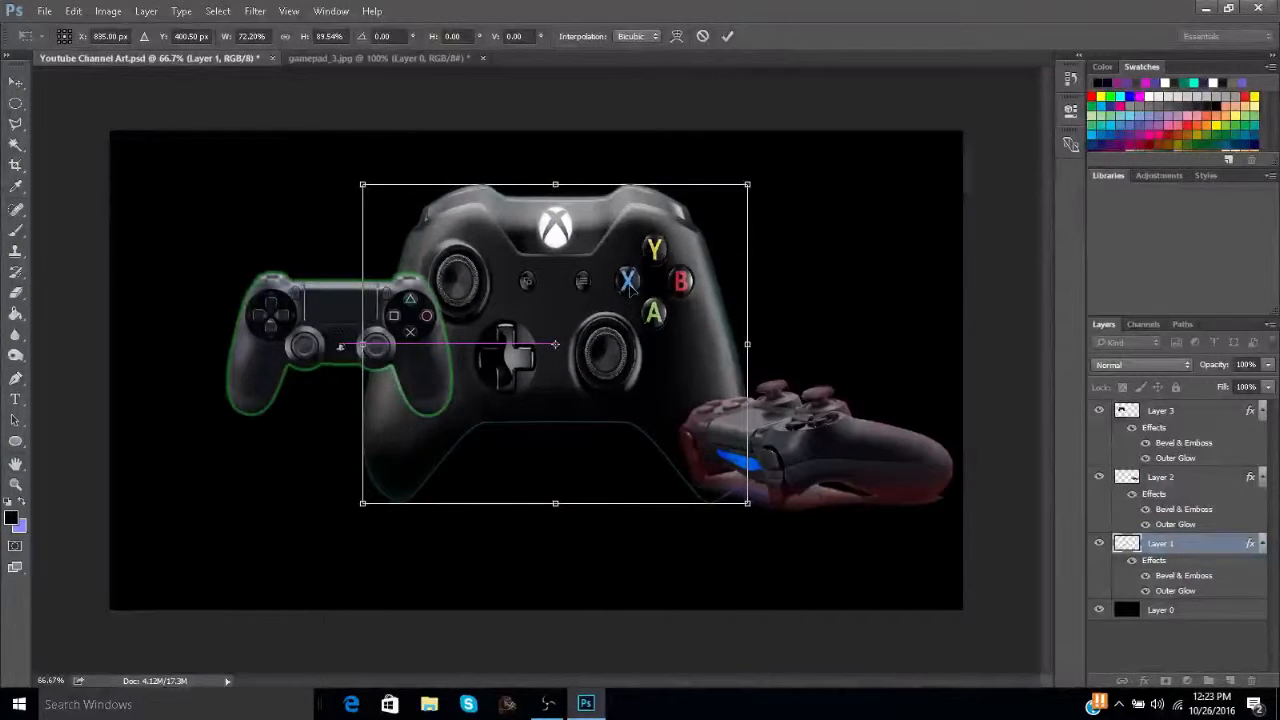
{"action": "left_click", "coordinate": [727, 36]}
{"action": "key", "text": "ctrl+z"}
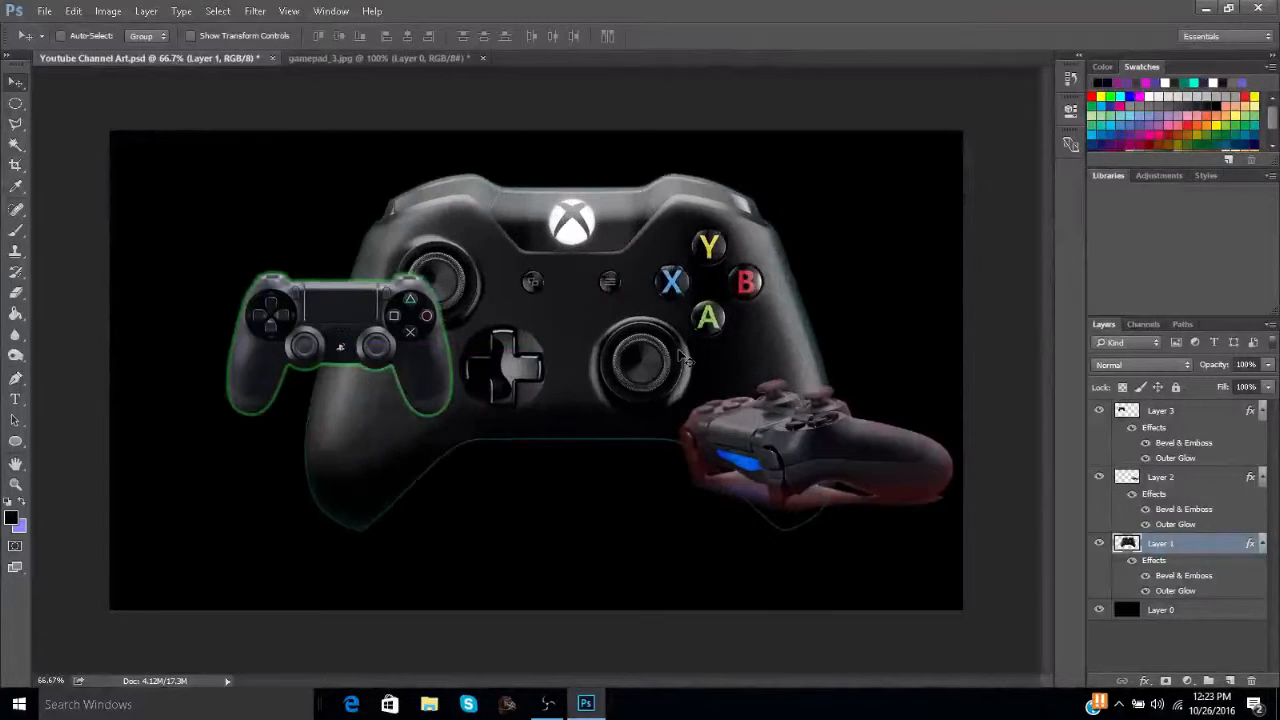
Shift the Xbox controller slightly up and left, then scale the Layer 2 controller to about 131% and place it in the canvas's lower-right corner.
{"action": "left_click_drag", "start_coordinate": [597, 315], "coordinate": [581, 292]}
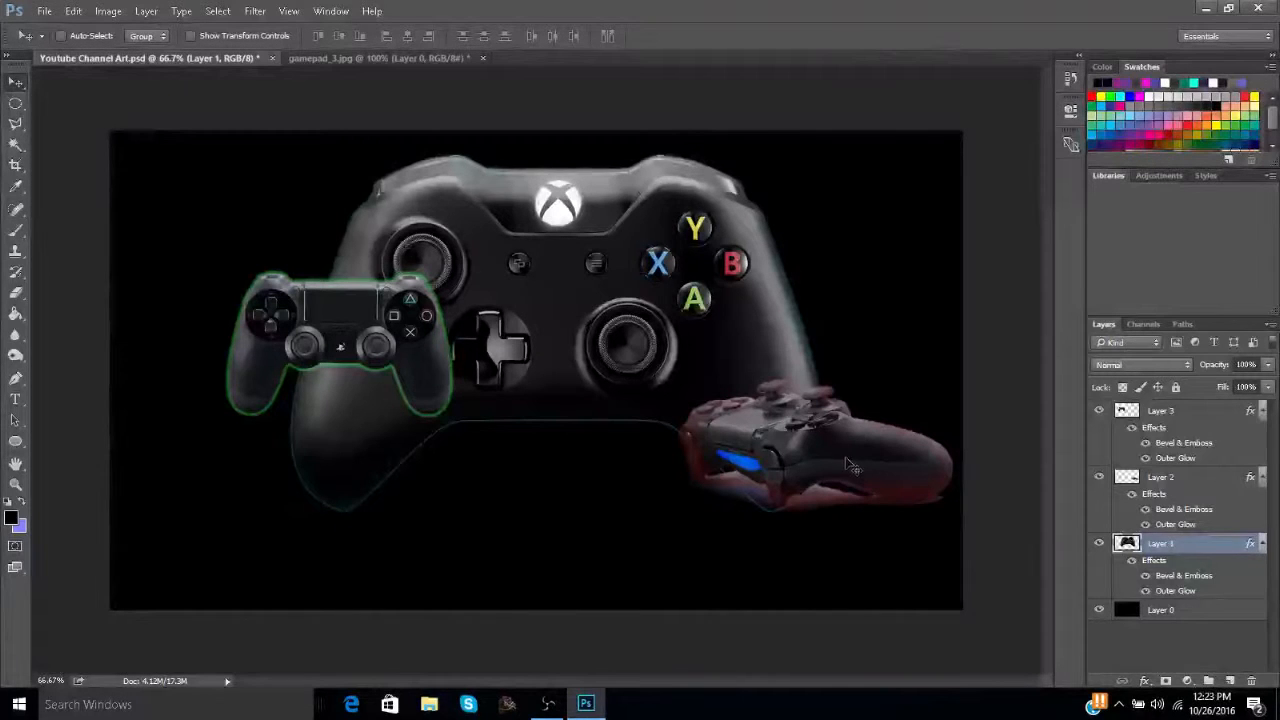
{"action": "left_click", "coordinate": [1150, 479]}
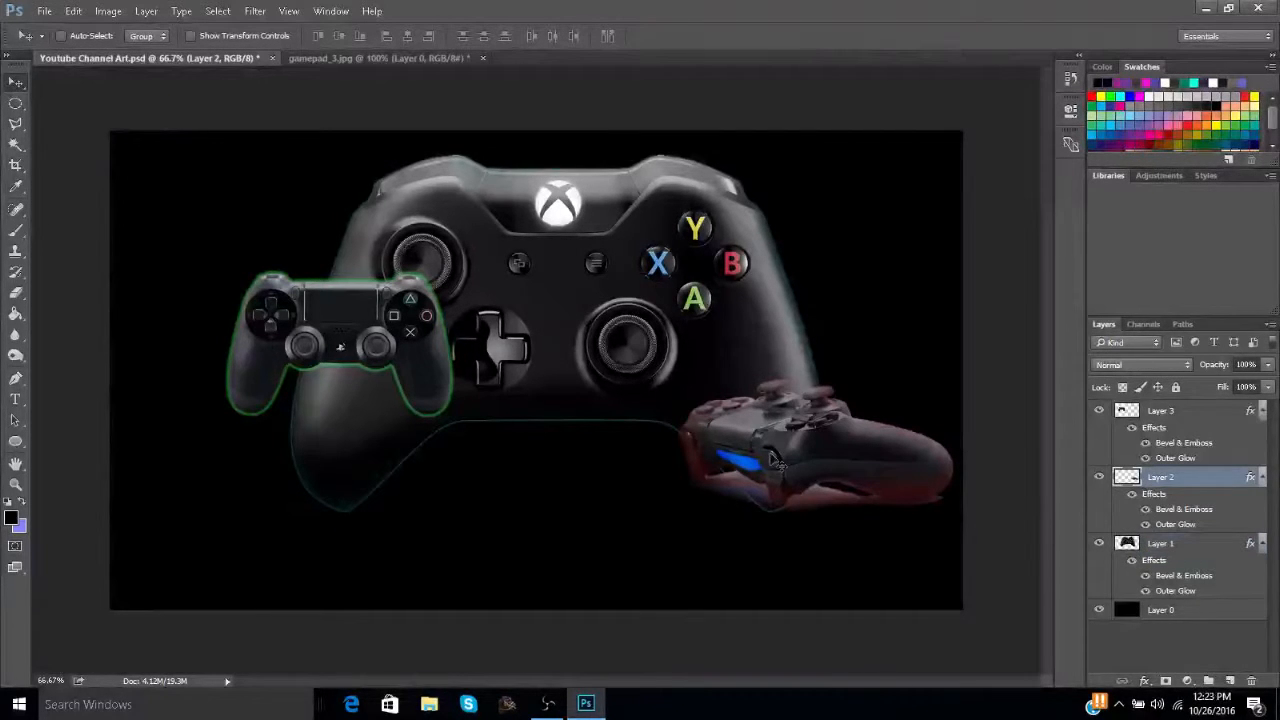
{"action": "left_click_drag", "start_coordinate": [769, 464], "coordinate": [778, 460]}
{"action": "key", "text": "ctrl+t"}
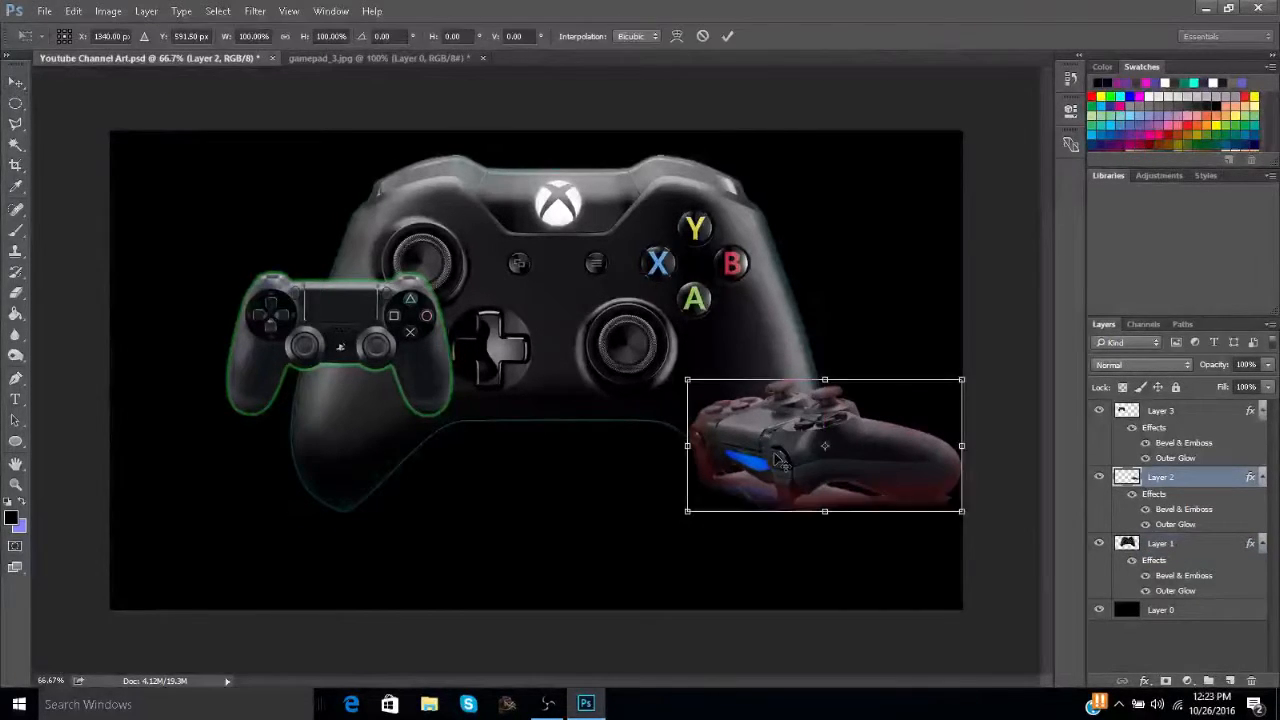
{"action": "left_click_drag", "start_coordinate": [675, 358], "coordinate": [623, 293]}
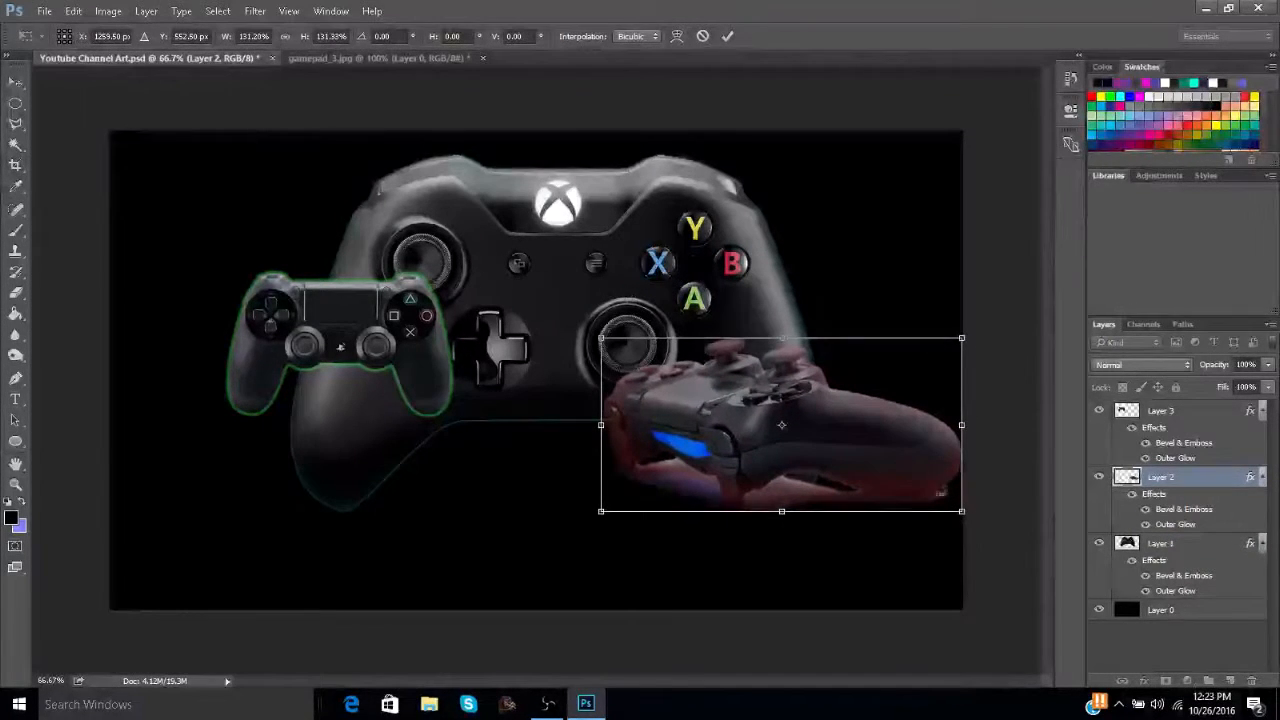
{"action": "left_click_drag", "start_coordinate": [860, 399], "coordinate": [879, 514]}
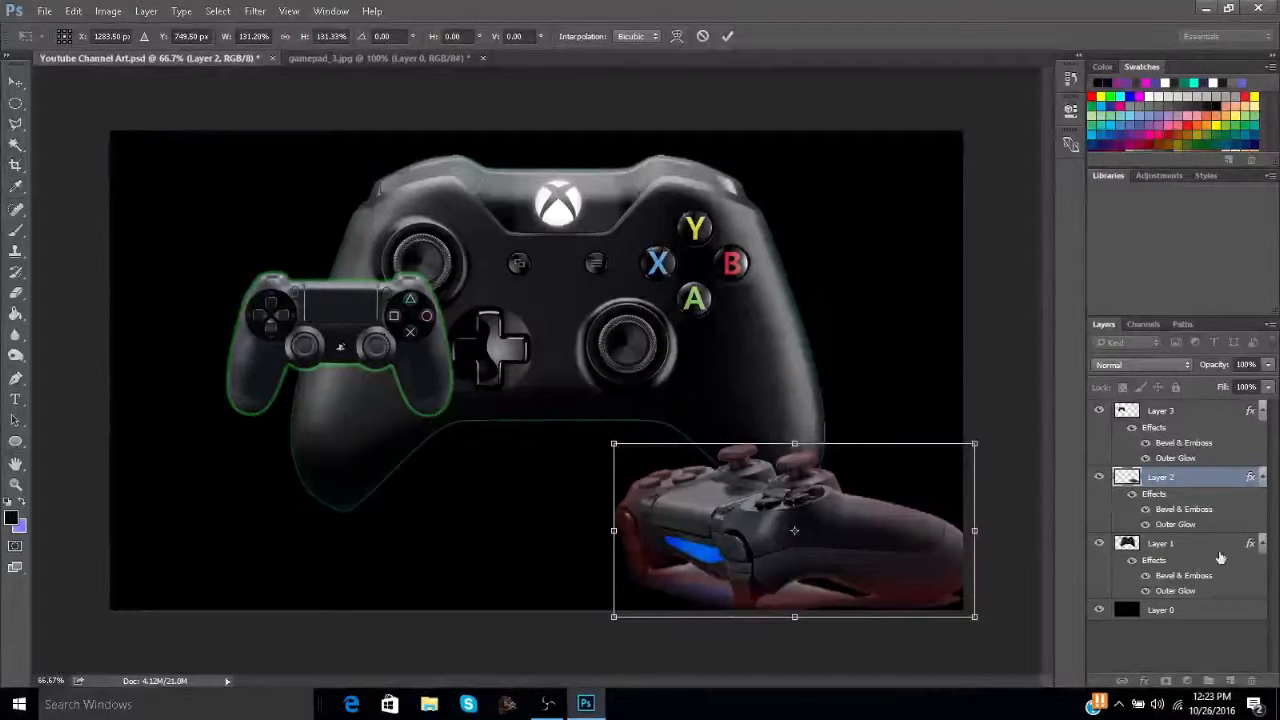
{"action": "left_click", "coordinate": [727, 36]}
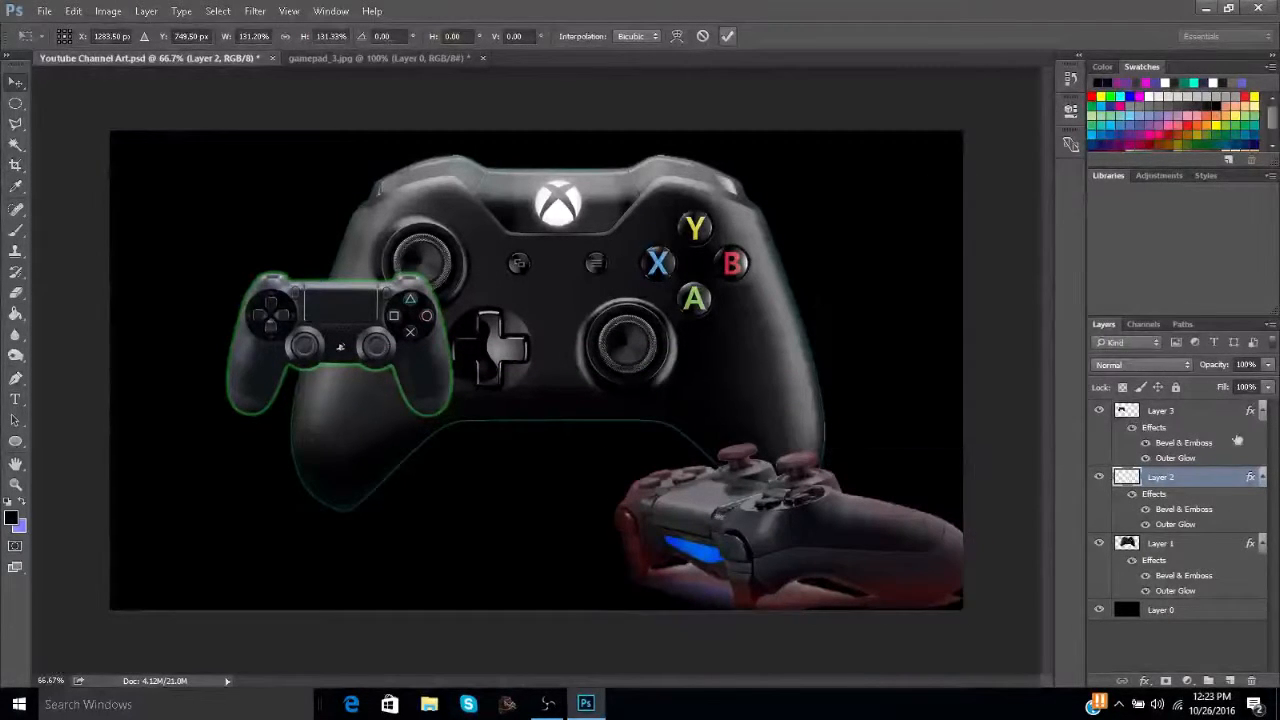
Scale the green-glow controller on Layer 3 up to about 136% and move it to the lower-left corner of the canvas.
{"action": "left_click", "coordinate": [1138, 418]}
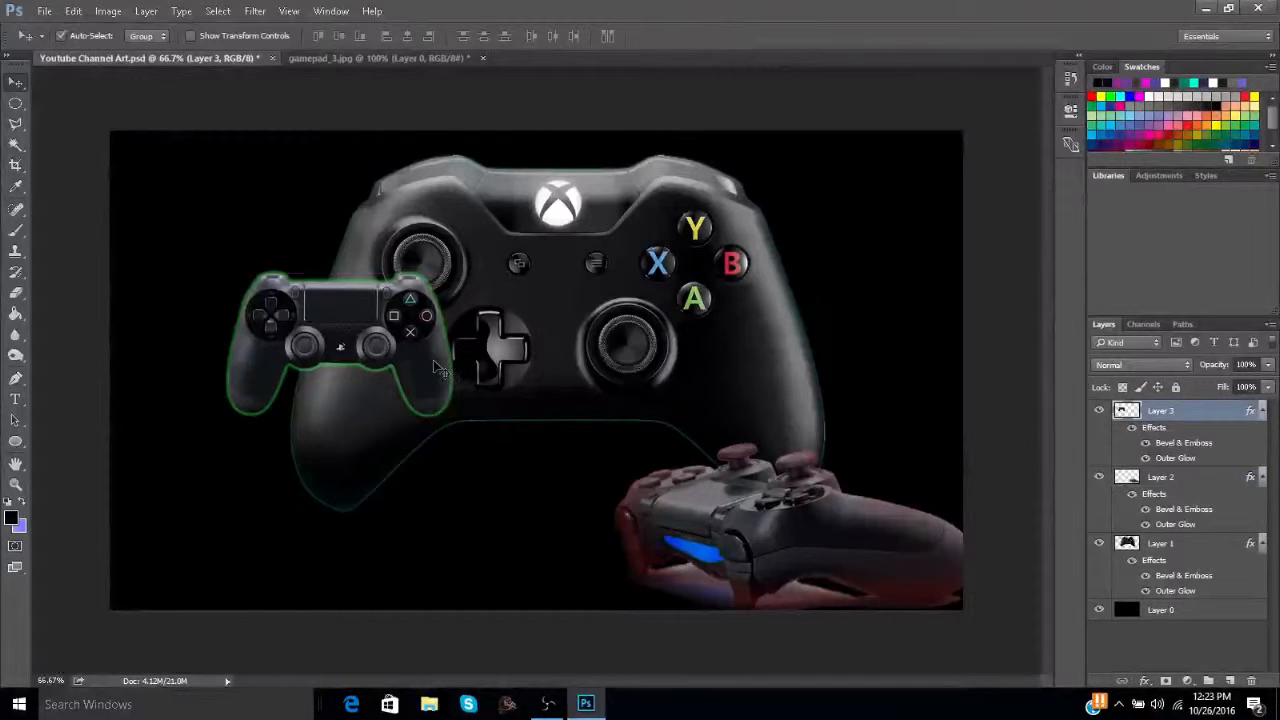
{"action": "key", "text": "ctrl+t"}
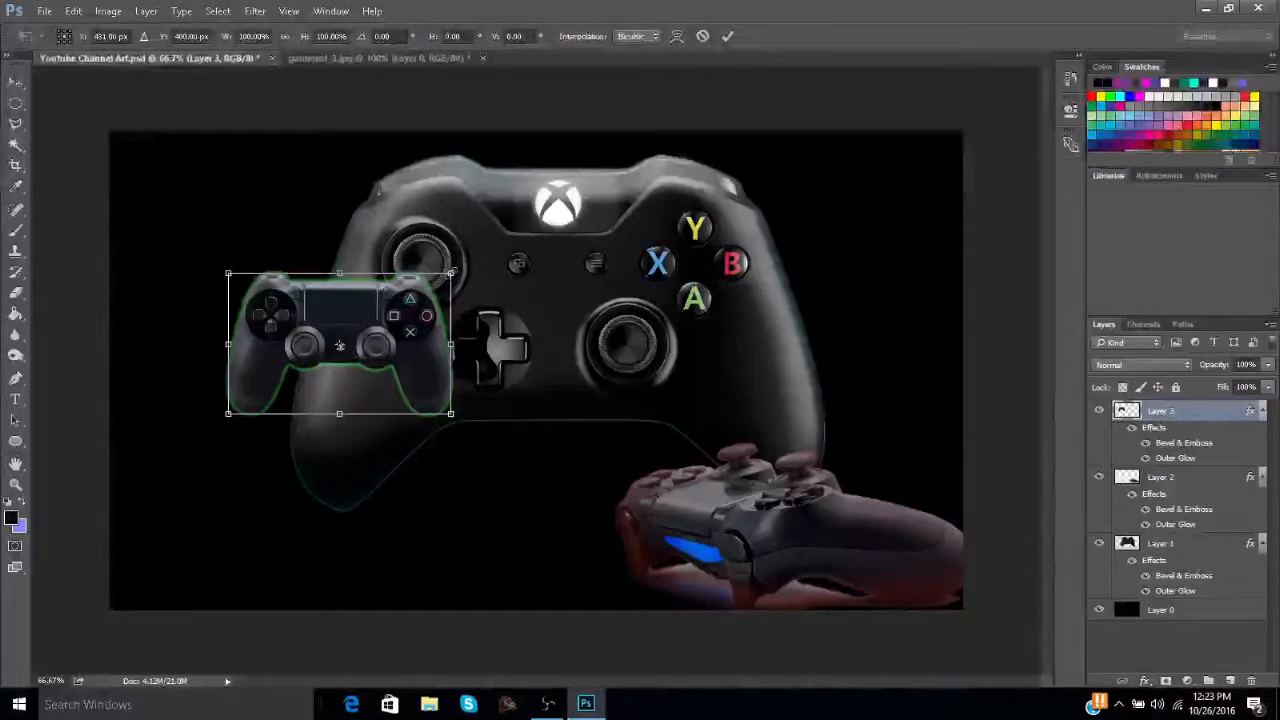
{"action": "left_click_drag", "start_coordinate": [450, 271], "coordinate": [532, 221]}
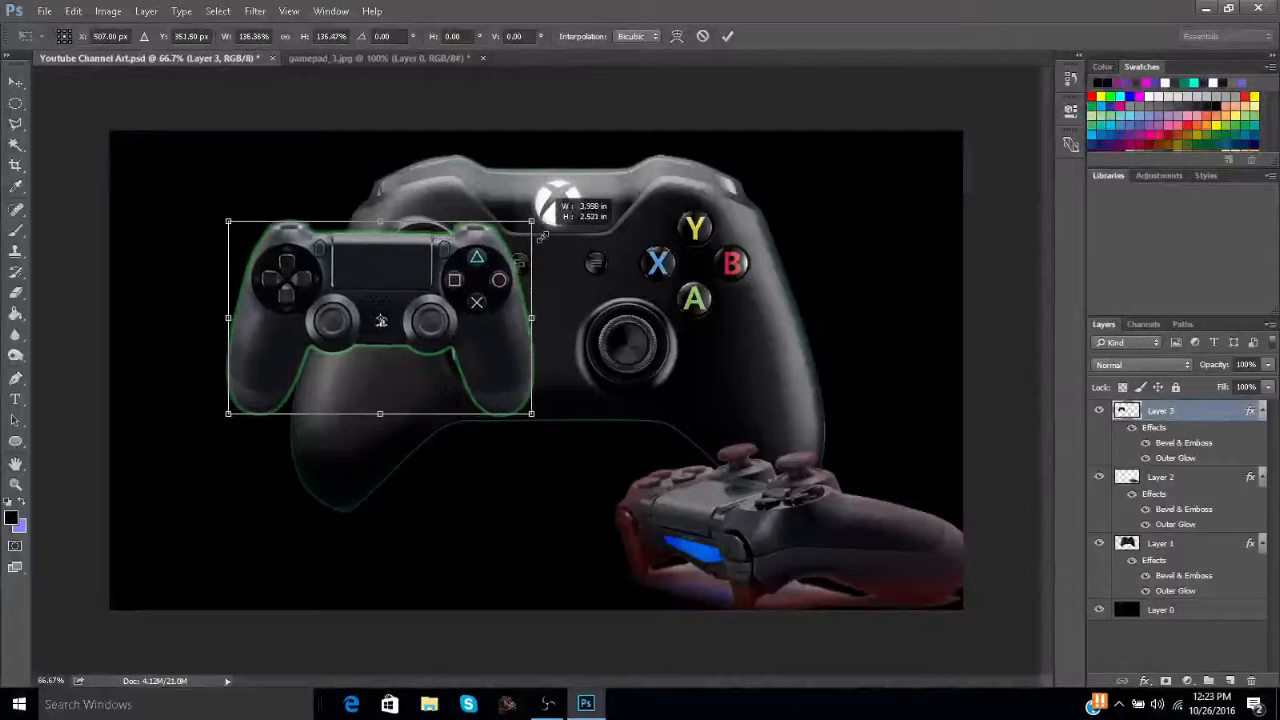
{"action": "left_click", "coordinate": [728, 36]}
{"action": "left_click_drag", "start_coordinate": [374, 305], "coordinate": [286, 477]}
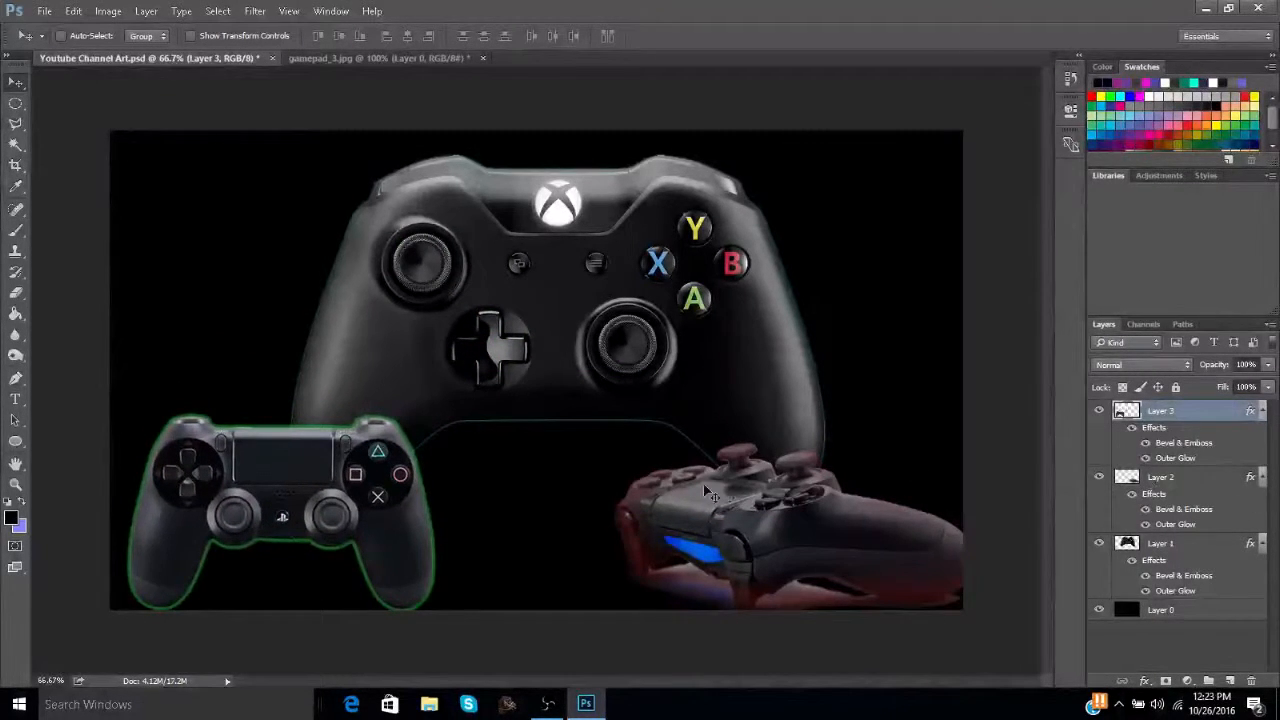
Enlarge the green-glow controller by a further 125% or so and nudge it slightly left.
{"action": "key", "text": "ctrl+t"}
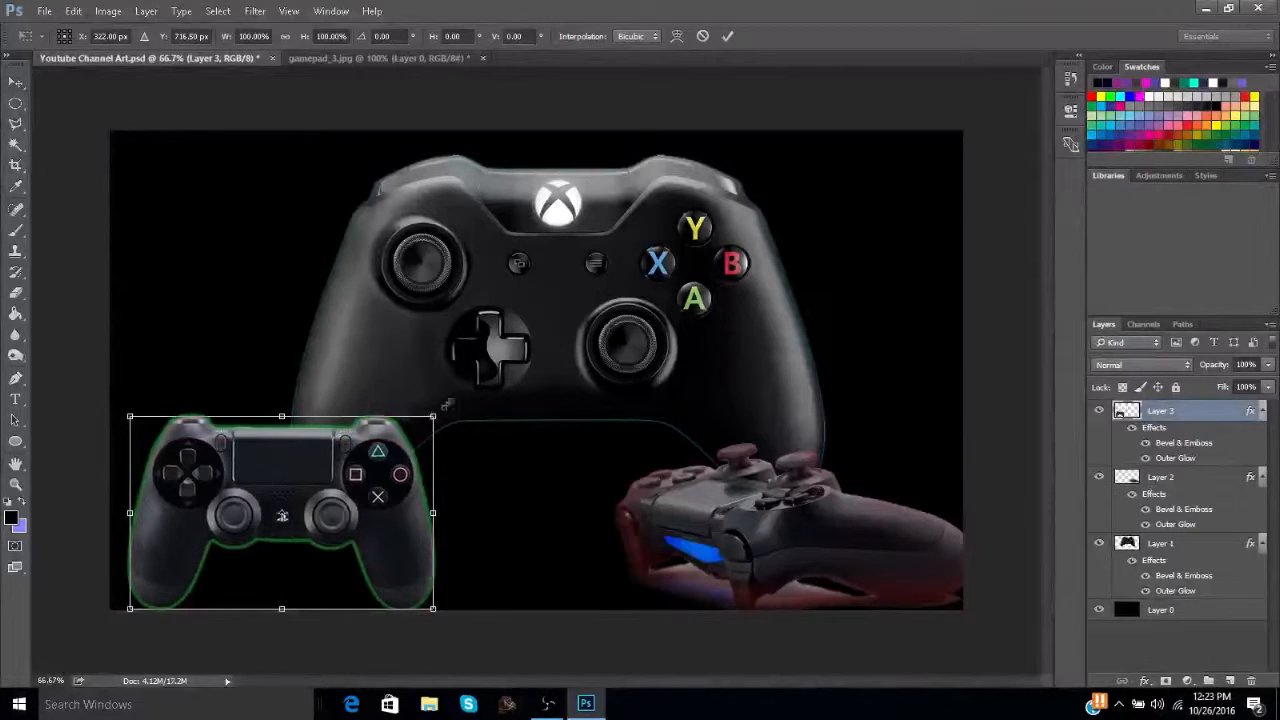
{"action": "left_click_drag", "start_coordinate": [446, 404], "coordinate": [523, 356]}
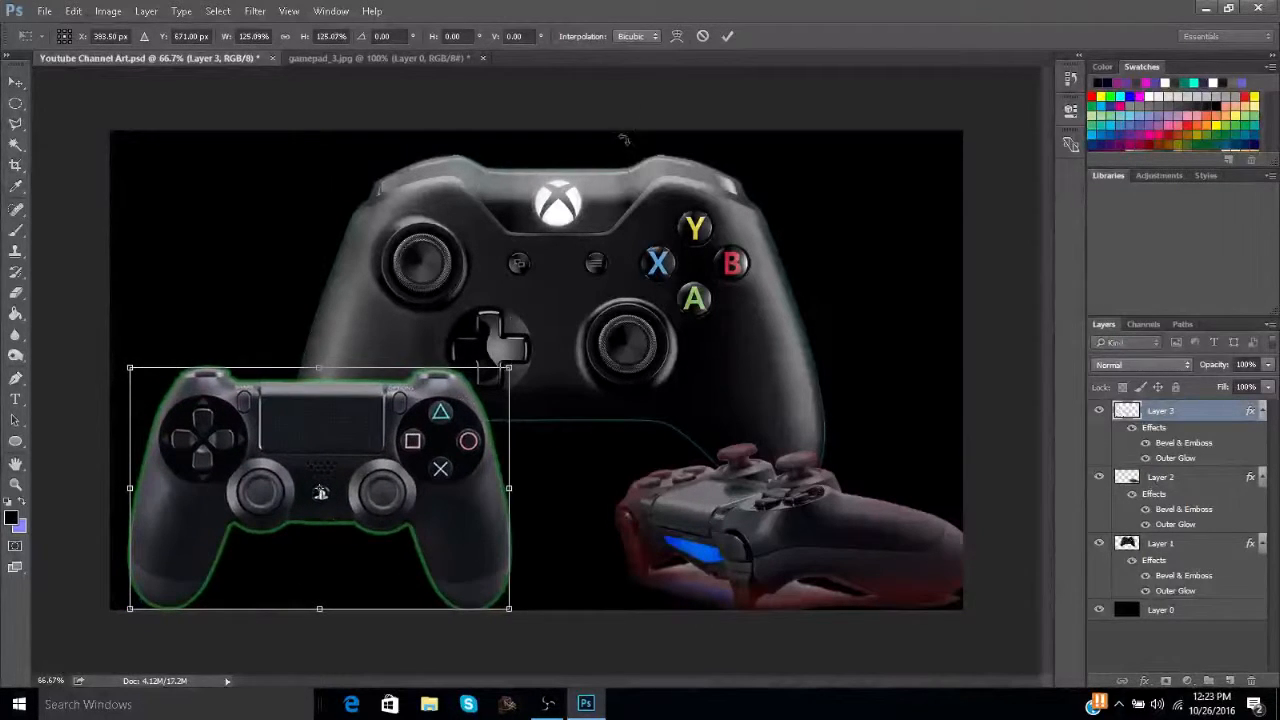
{"action": "left_click", "coordinate": [731, 38]}
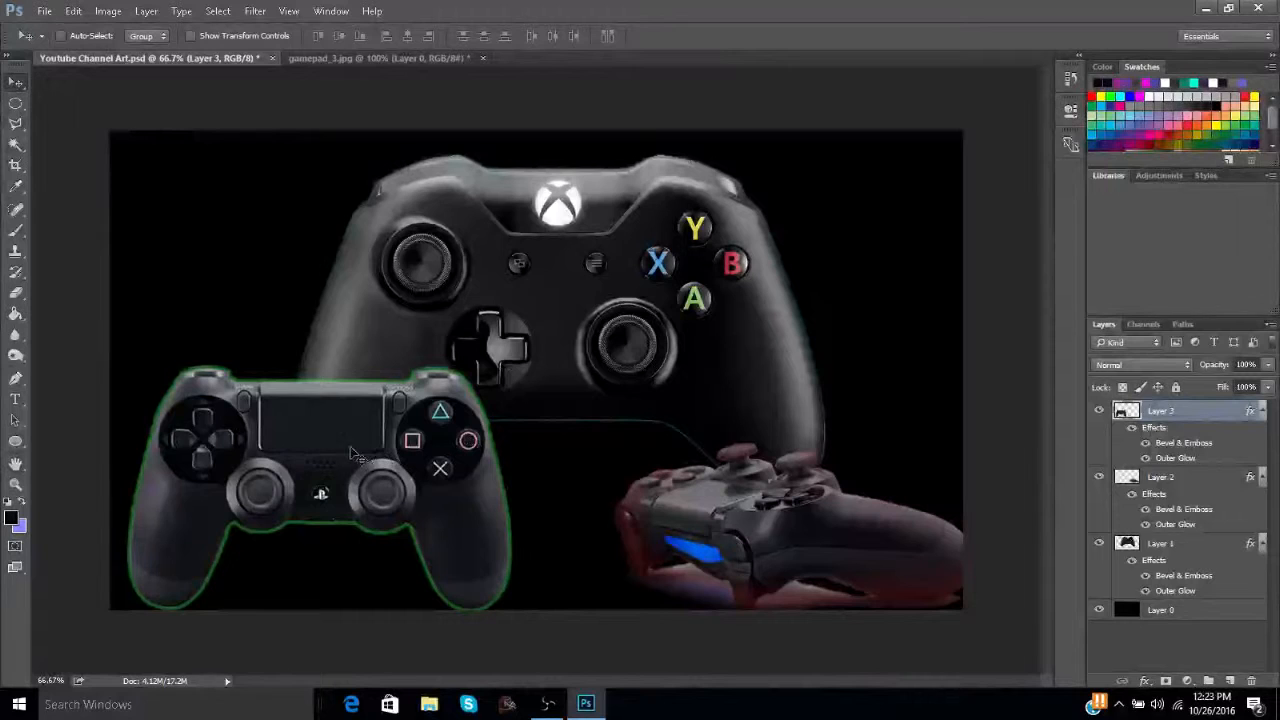
{"action": "mouse_move", "coordinate": [352, 452]}
{"action": "left_mouse_down"}
{"action": "mouse_move", "coordinate": [348, 437]}
{"action": "mouse_move", "coordinate": [338, 451]}
{"action": "left_mouse_up"}
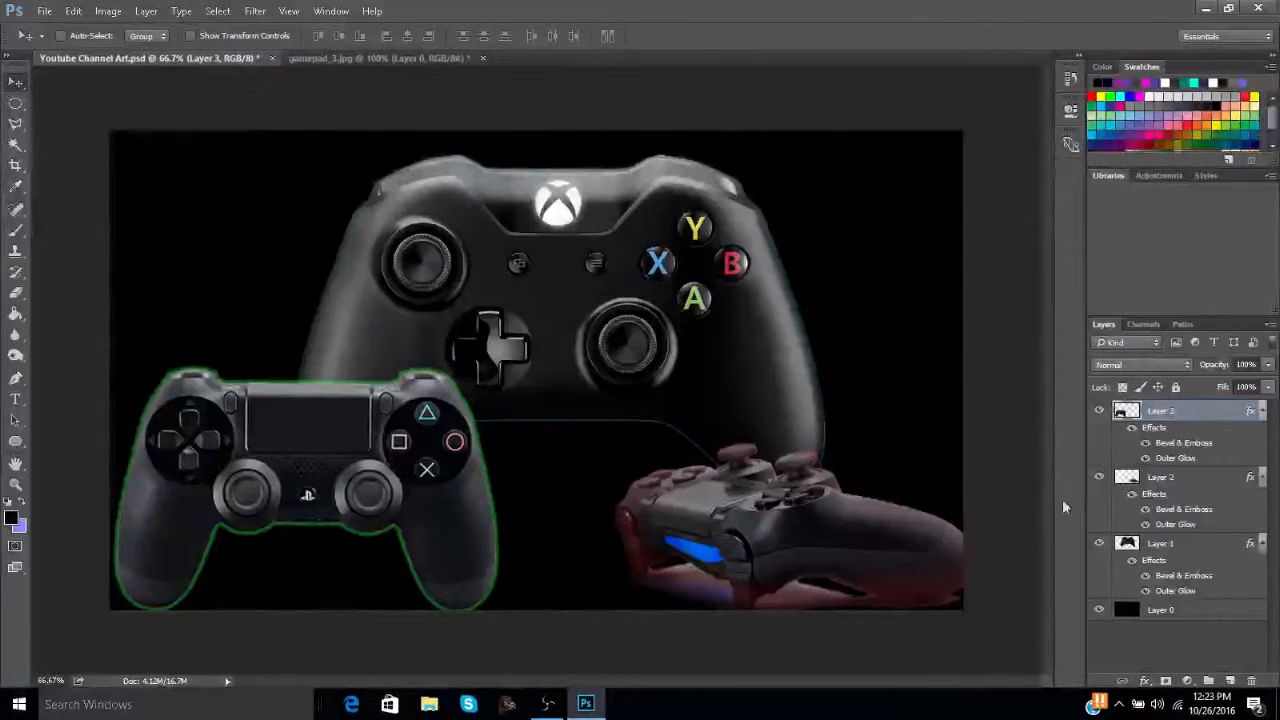
Lower the opacity of the Xbox controller on Layer 1 to 29%.
{"action": "left_click", "coordinate": [1134, 550]}
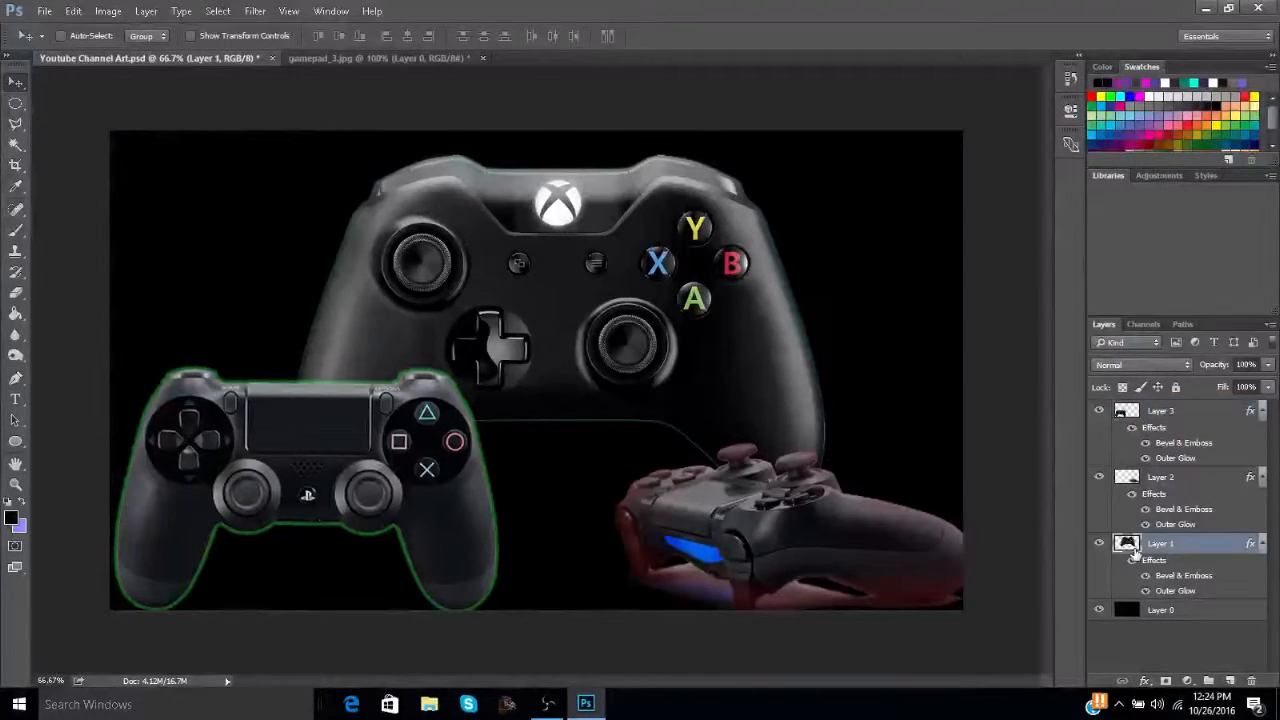
{"action": "left_click", "coordinate": [1269, 367]}
{"action": "left_click_drag", "start_coordinate": [1224, 382], "coordinate": [1214, 382]}
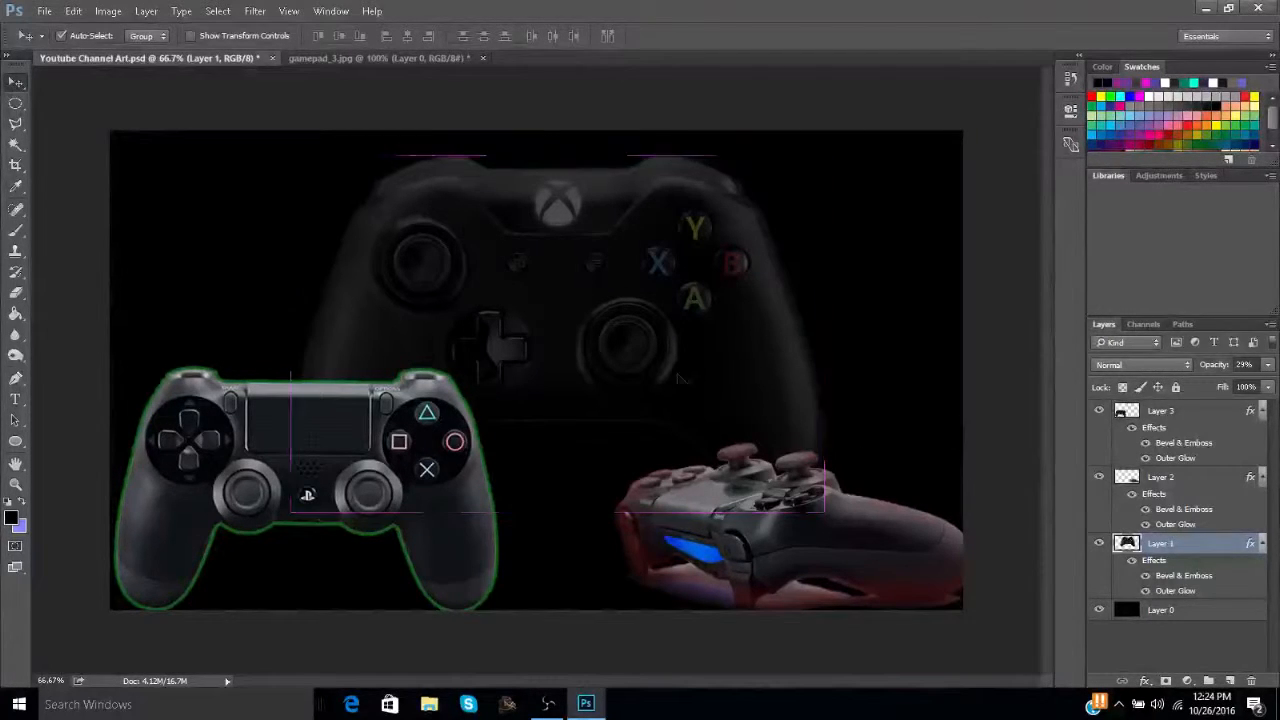
Scale the faded Xbox controller to about 129% and centre it on the canvas behind the other two controllers.
{"action": "key", "text": "ctrl+t"}
{"action": "left_click_drag", "start_coordinate": [838, 528], "coordinate": [930, 589]}
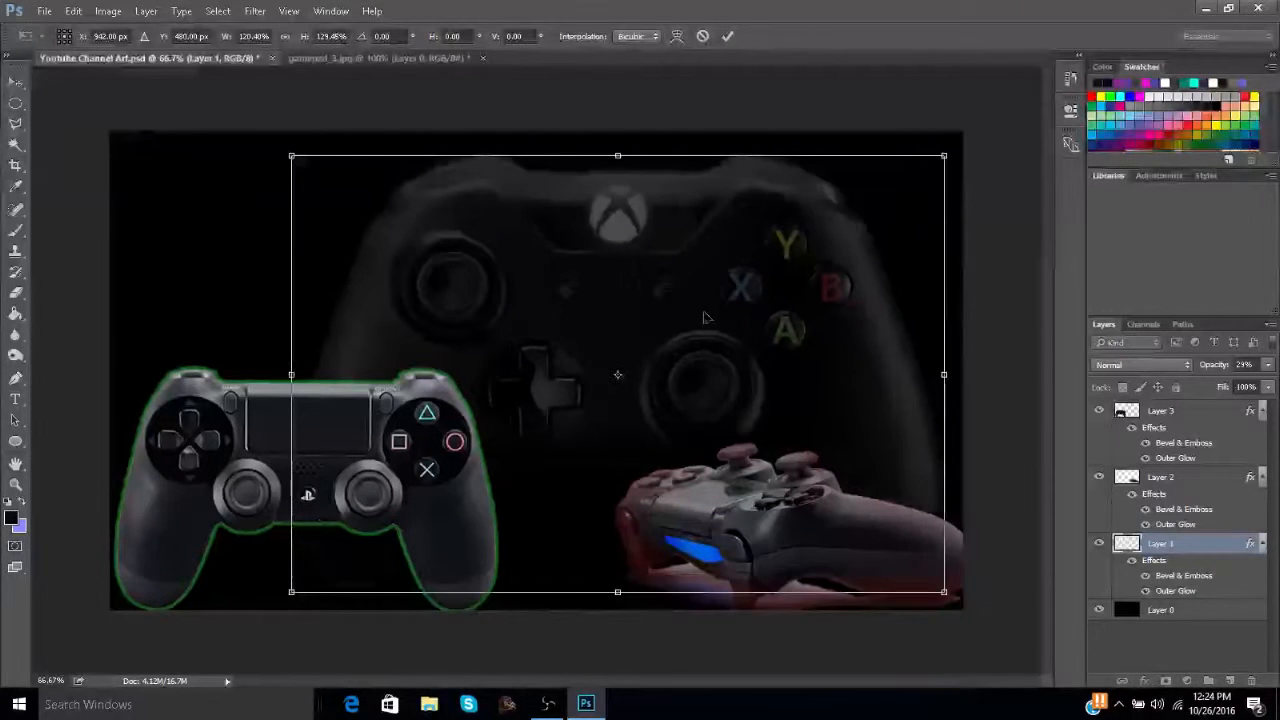
{"action": "left_click_drag", "start_coordinate": [688, 313], "coordinate": [627, 322]}
{"action": "left_click_drag", "start_coordinate": [873, 396], "coordinate": [915, 396]}
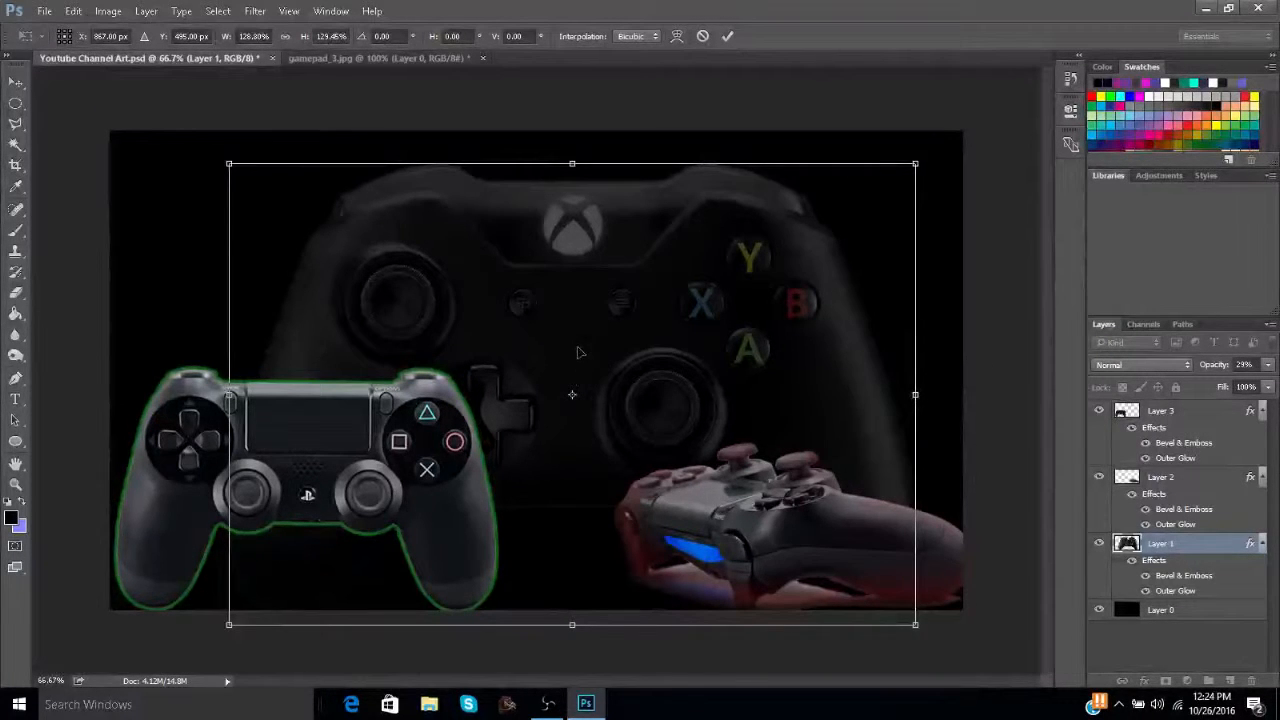
{"action": "left_click_drag", "start_coordinate": [563, 356], "coordinate": [546, 328]}
{"action": "left_click", "coordinate": [727, 37]}
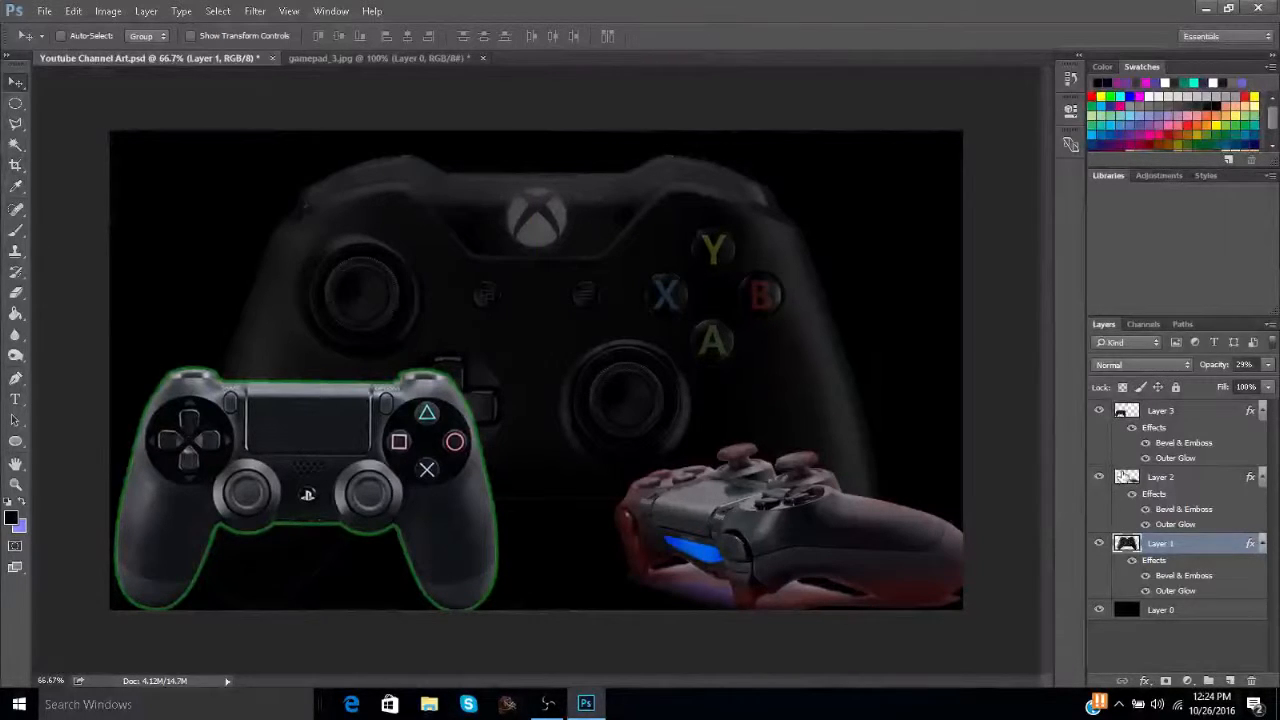
Scale the red-glow controller on Layer 2 to about 121%, nudge it left to fit the lower-right corner, and select Layer 3.
{"action": "left_click", "coordinate": [1122, 476]}
{"action": "key", "text": "ctrl+t"}
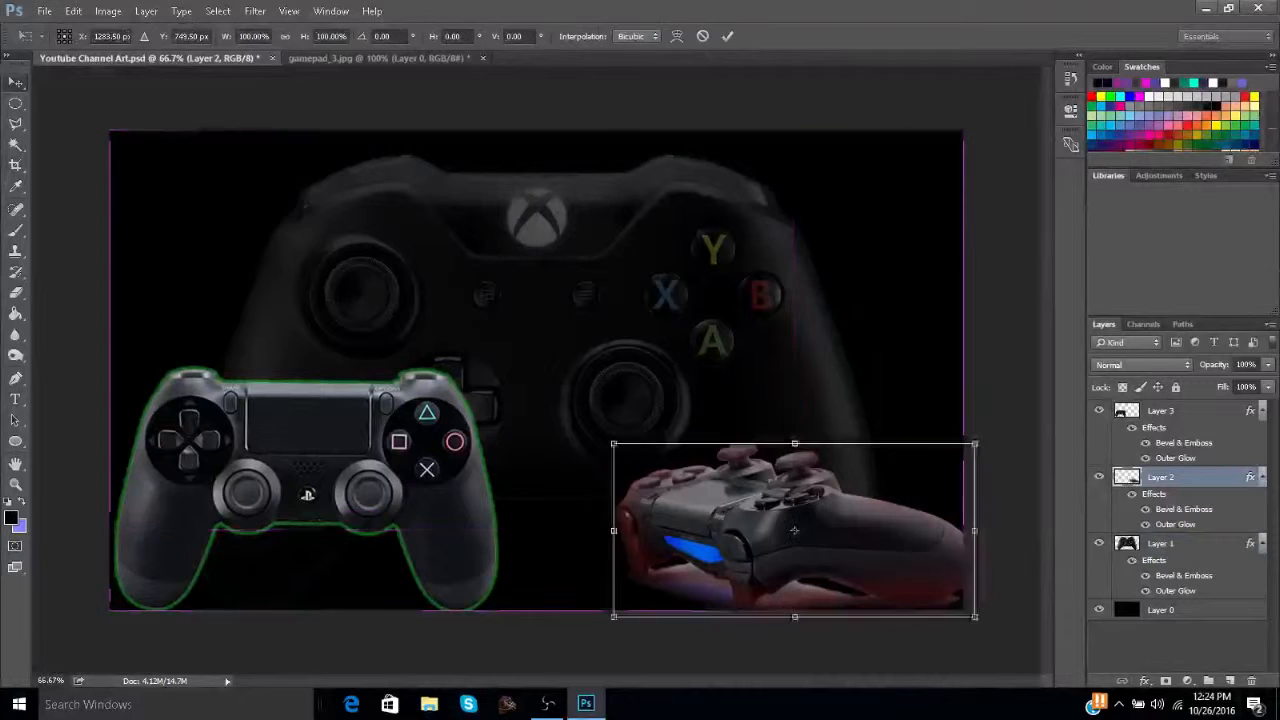
{"action": "left_click_drag", "start_coordinate": [613, 443], "coordinate": [525, 379]}
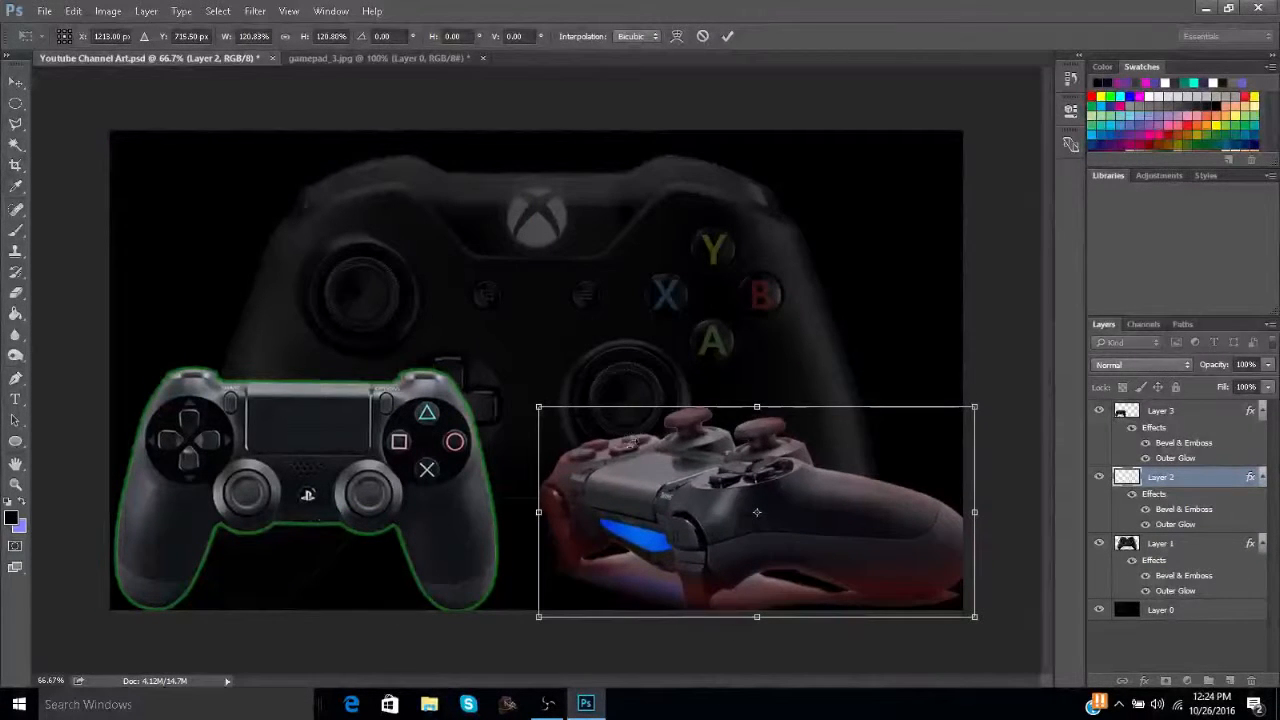
{"action": "left_click", "coordinate": [729, 37]}
{"action": "left_click_drag", "start_coordinate": [760, 518], "coordinate": [743, 517]}
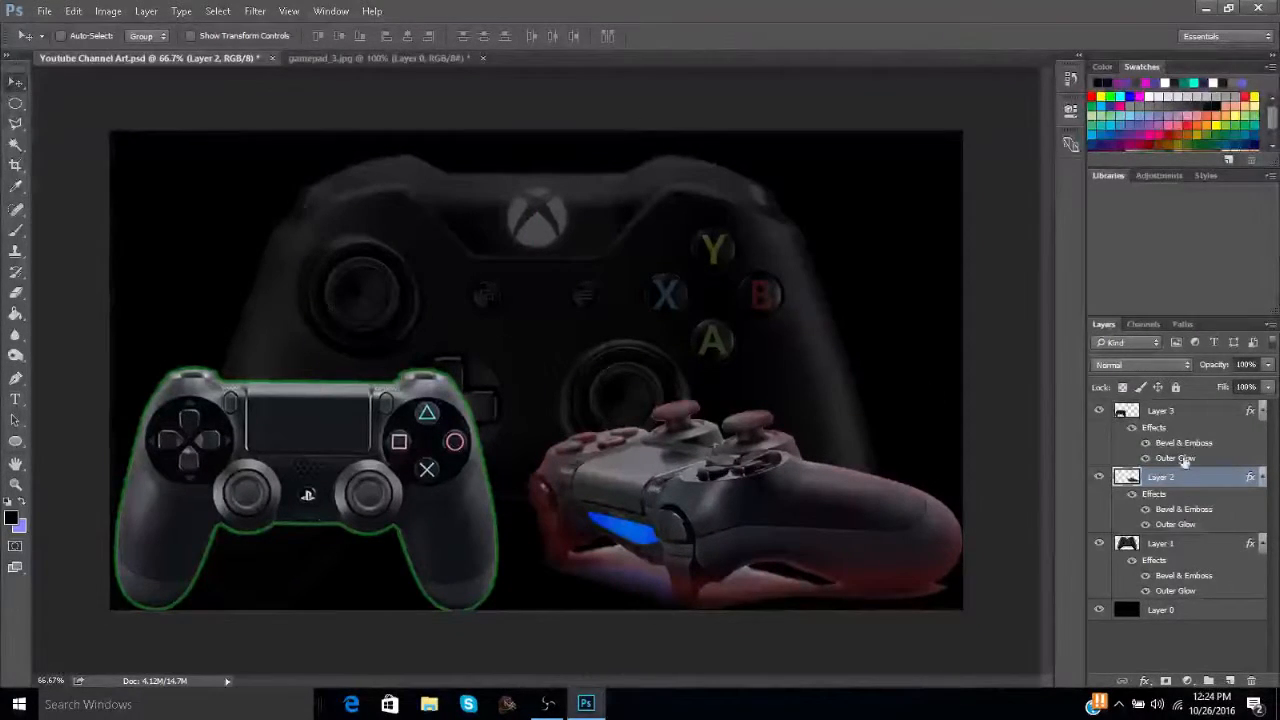
{"action": "left_click", "coordinate": [1130, 411]}
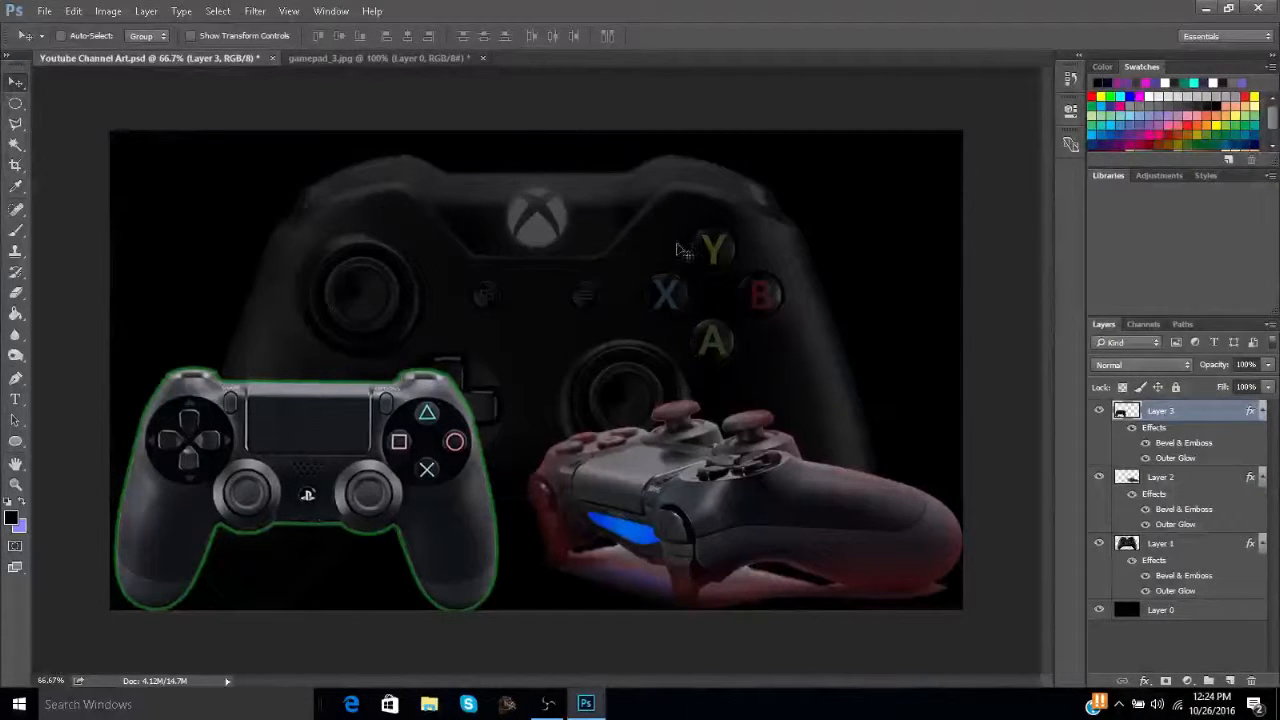
Save the channel art document and close gamepad_3.jpg without saving its changes.
{"action": "left_click", "coordinate": [45, 11]}
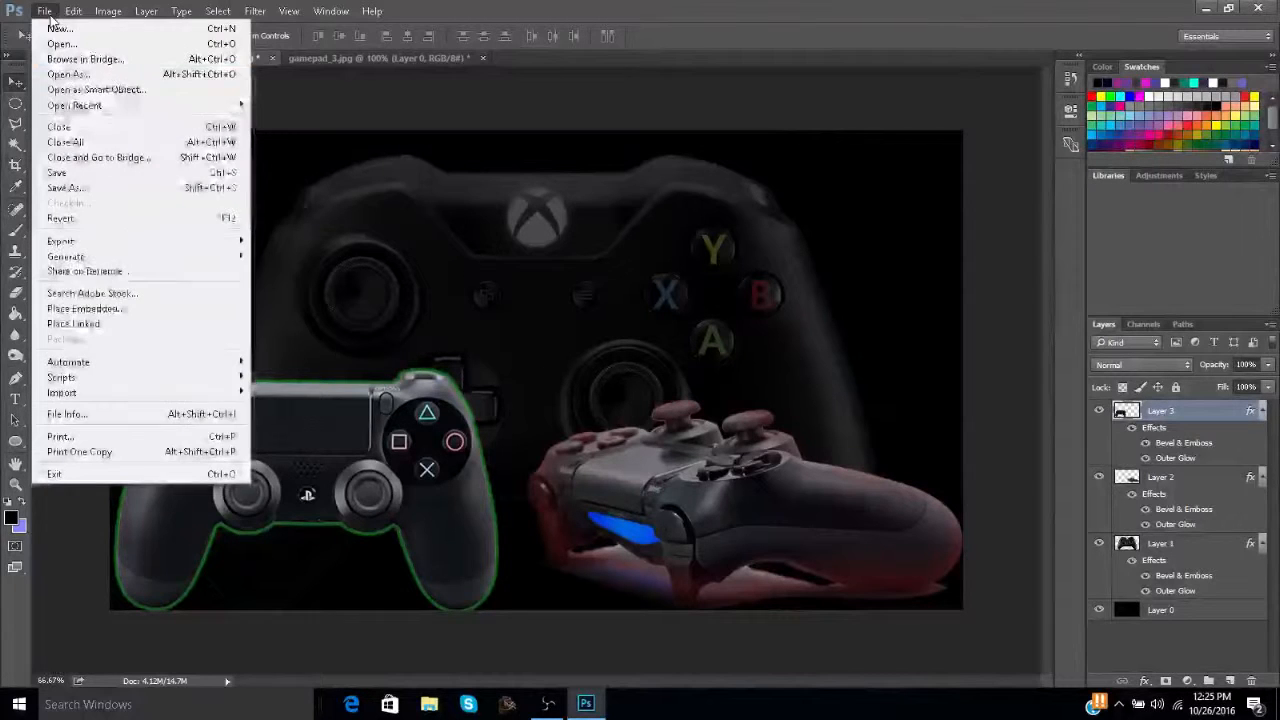
{"action": "left_click", "coordinate": [78, 179]}
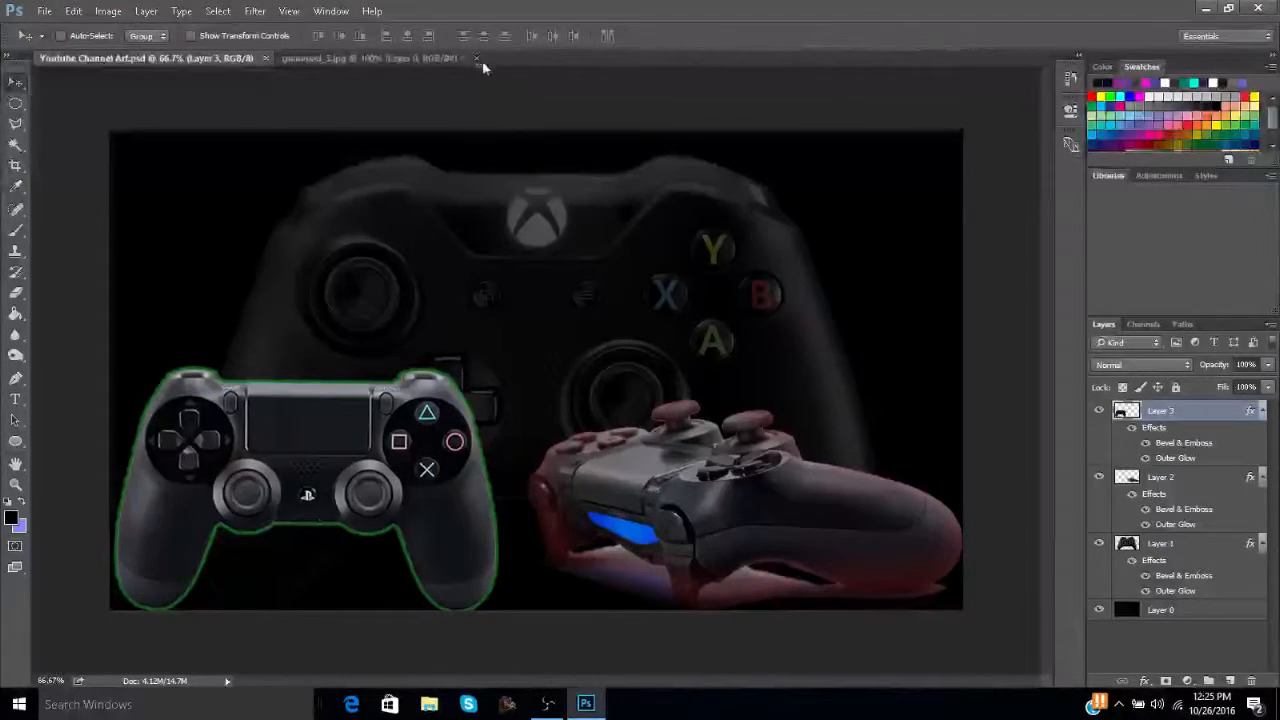
{"action": "left_click", "coordinate": [477, 58]}
{"action": "left_click", "coordinate": [642, 280]}
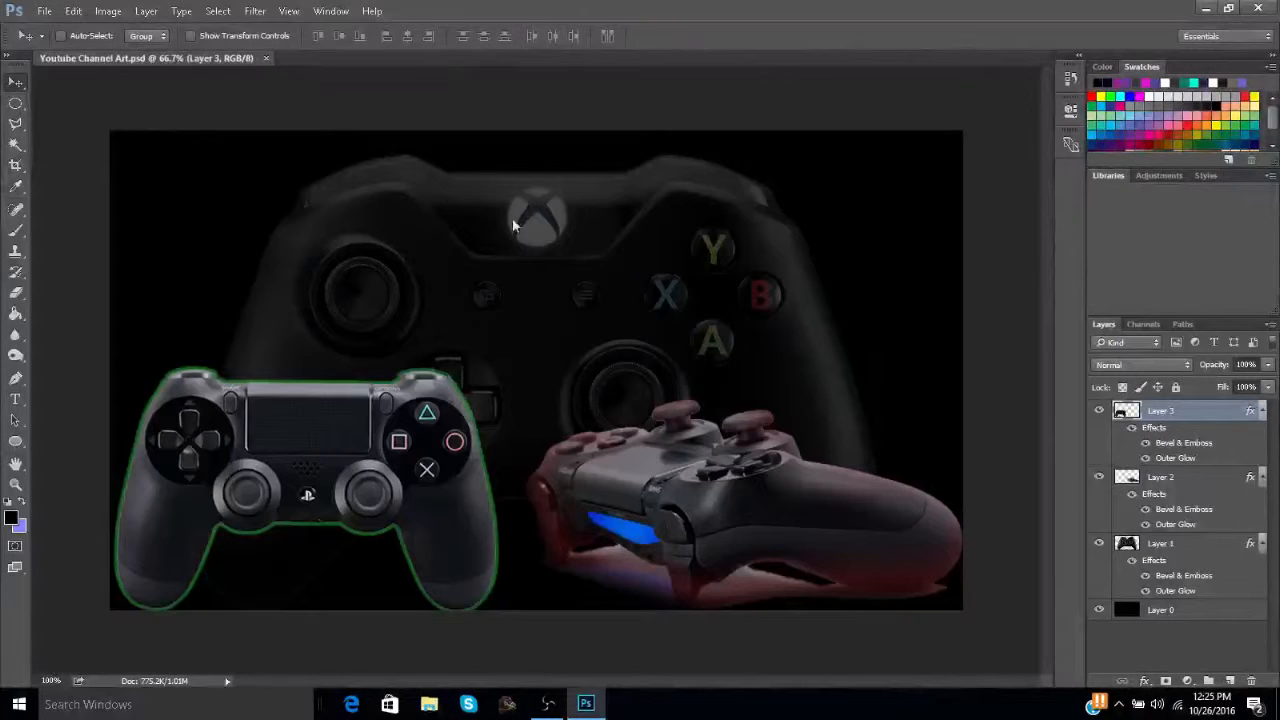
Save a copy of the artwork in the Youtube Pic folder as Youtube Channel Art_1 in Photoshop format with maximized compatibility.
{"action": "left_click", "coordinate": [45, 12]}
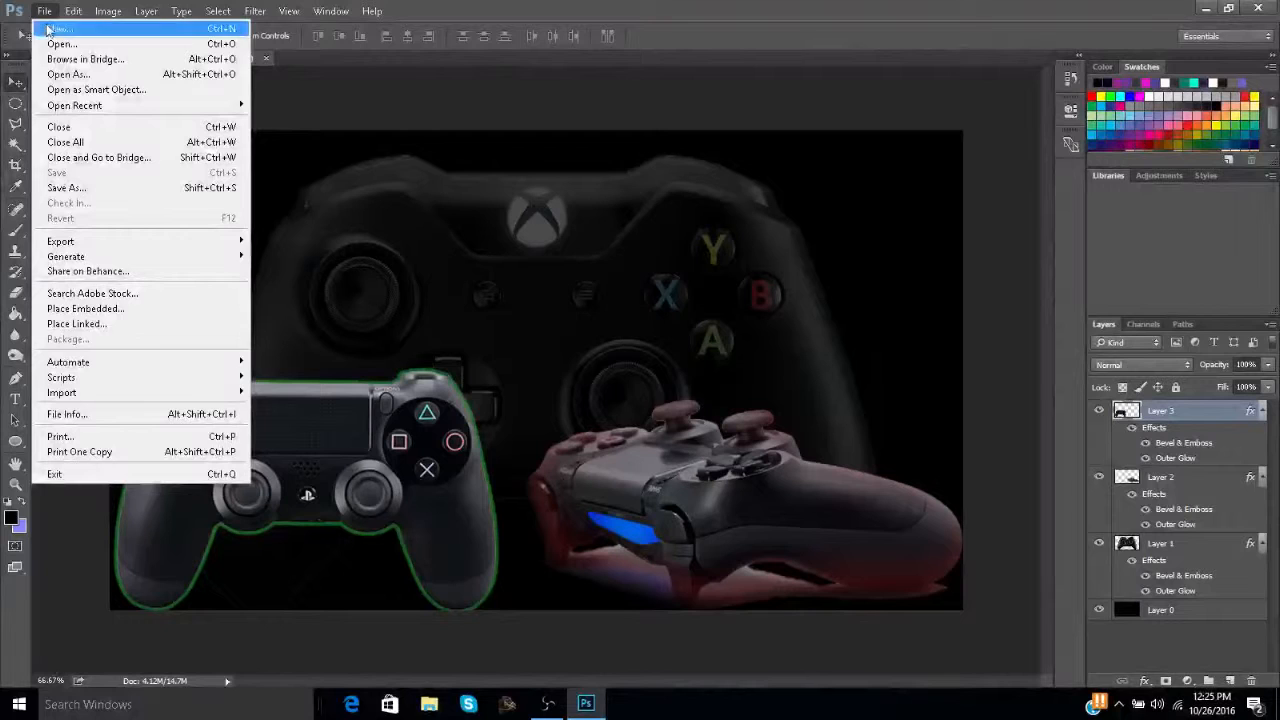
{"action": "left_click", "coordinate": [87, 186]}
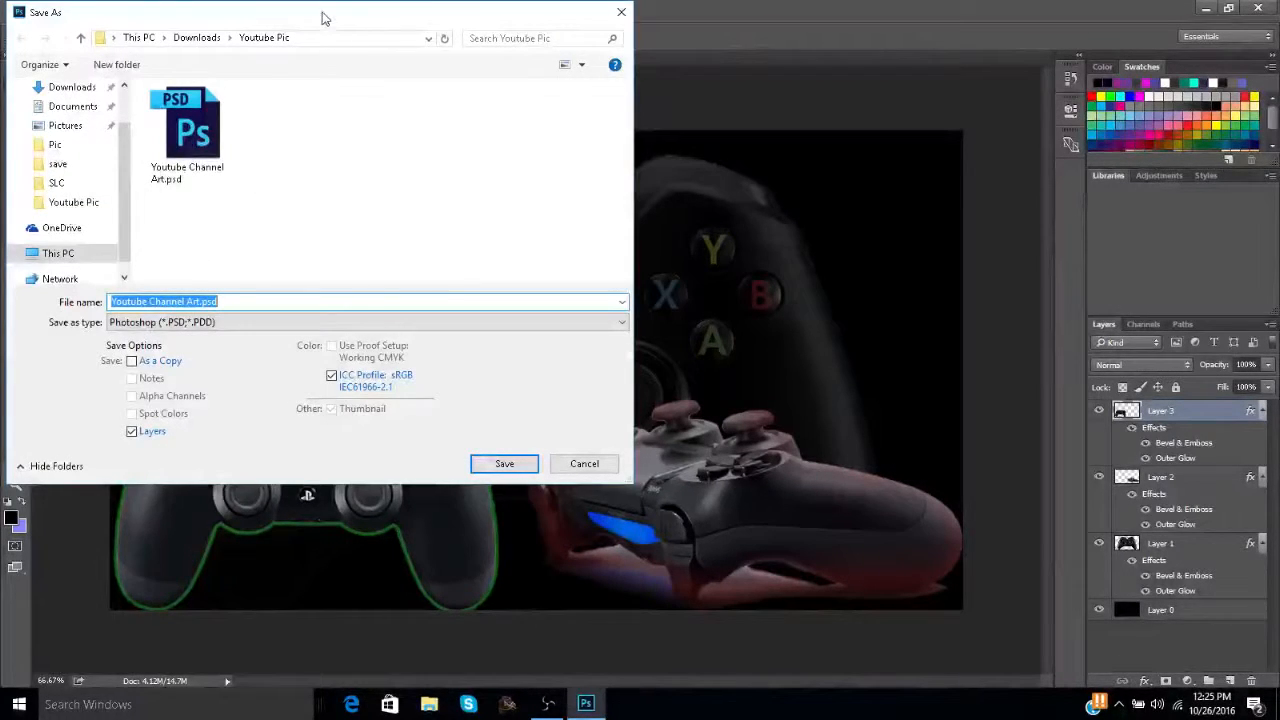
{"action": "left_click_drag", "start_coordinate": [323, 14], "coordinate": [515, 57]}
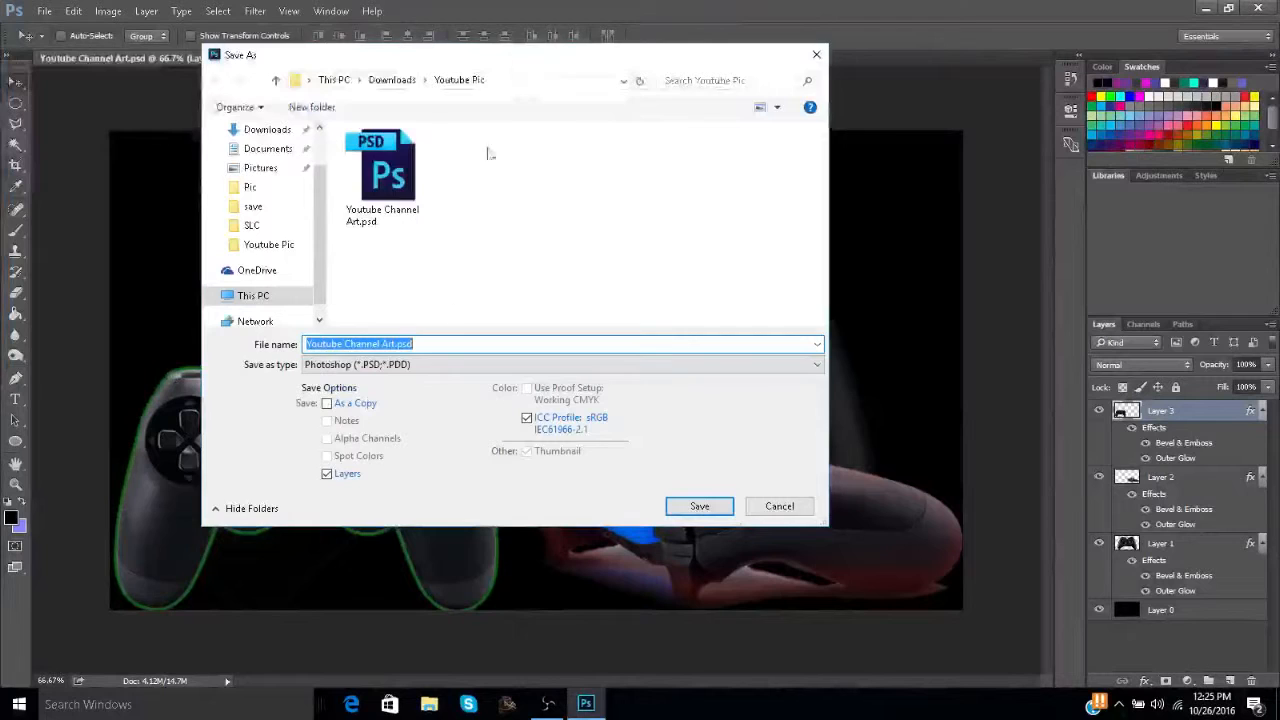
{"action": "left_click", "coordinate": [408, 344]}
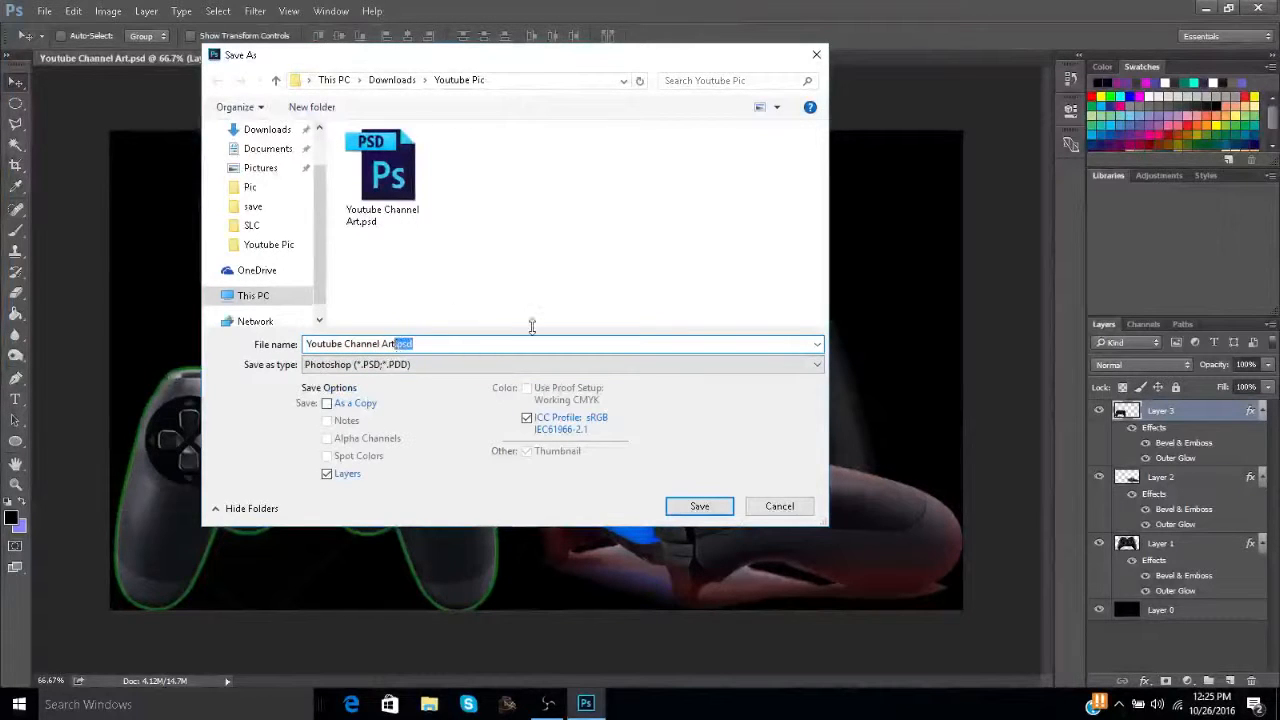
{"action": "type", "text": "_1"}
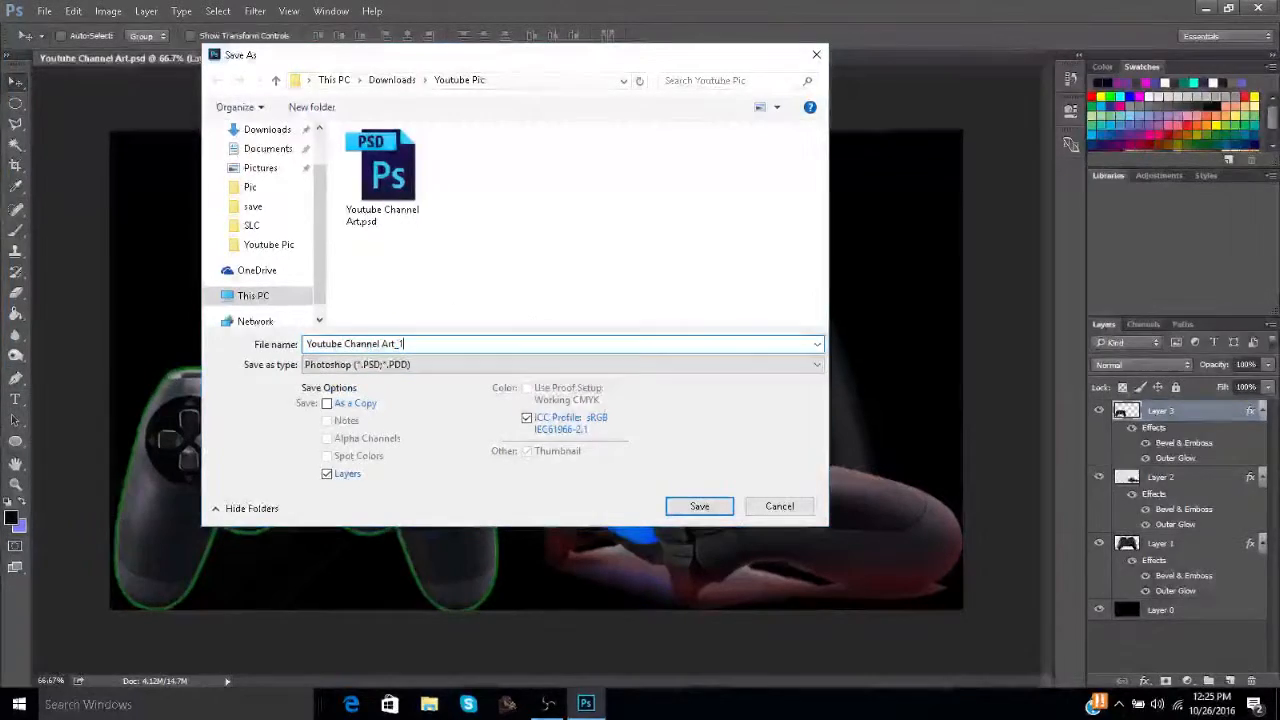
{"action": "key", "text": "Return"}
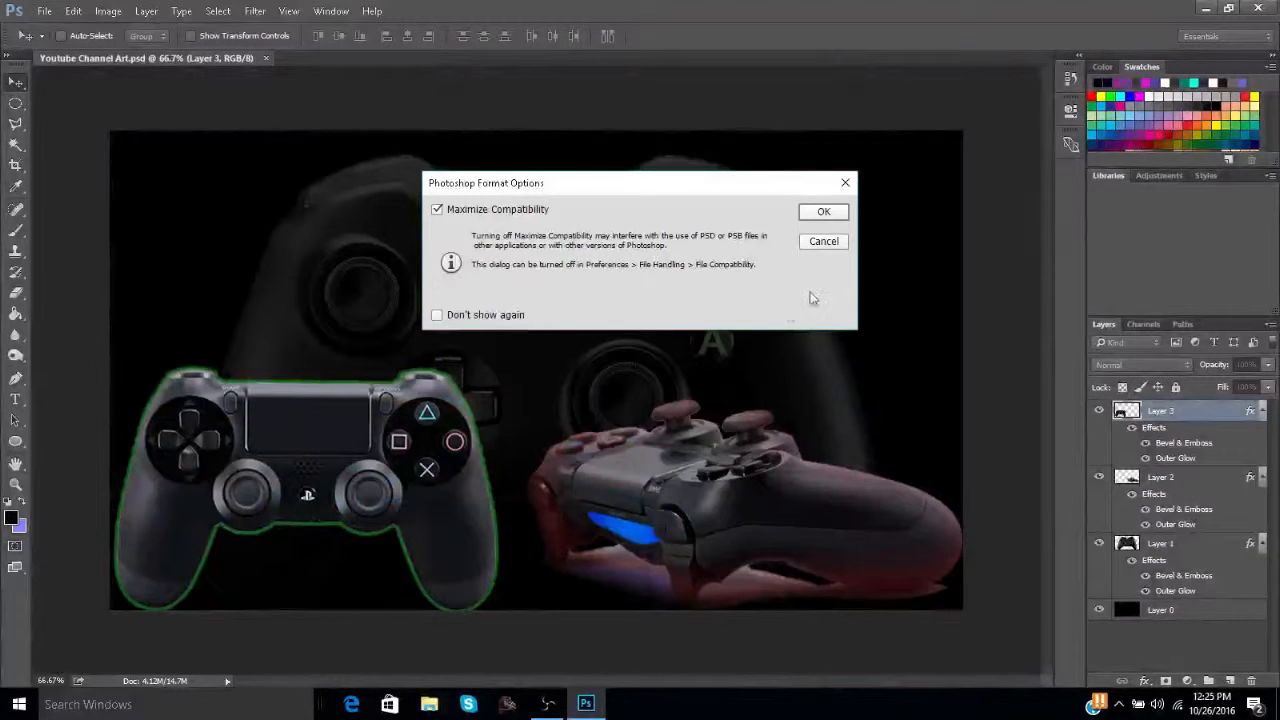
{"action": "left_click", "coordinate": [822, 212]}
Try to start another Save As of the Youtube Channel Art_1 document.
{"action": "left_click", "coordinate": [44, 11]}
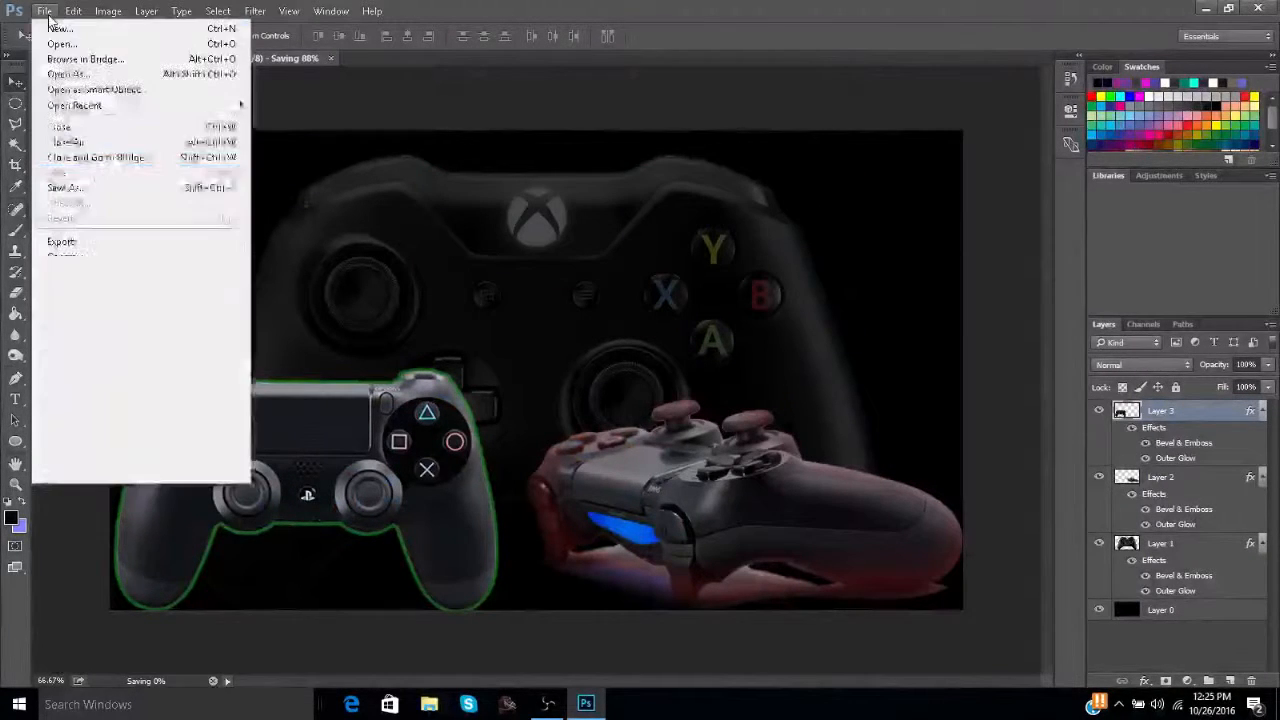
{"action": "left_click", "coordinate": [99, 193]}
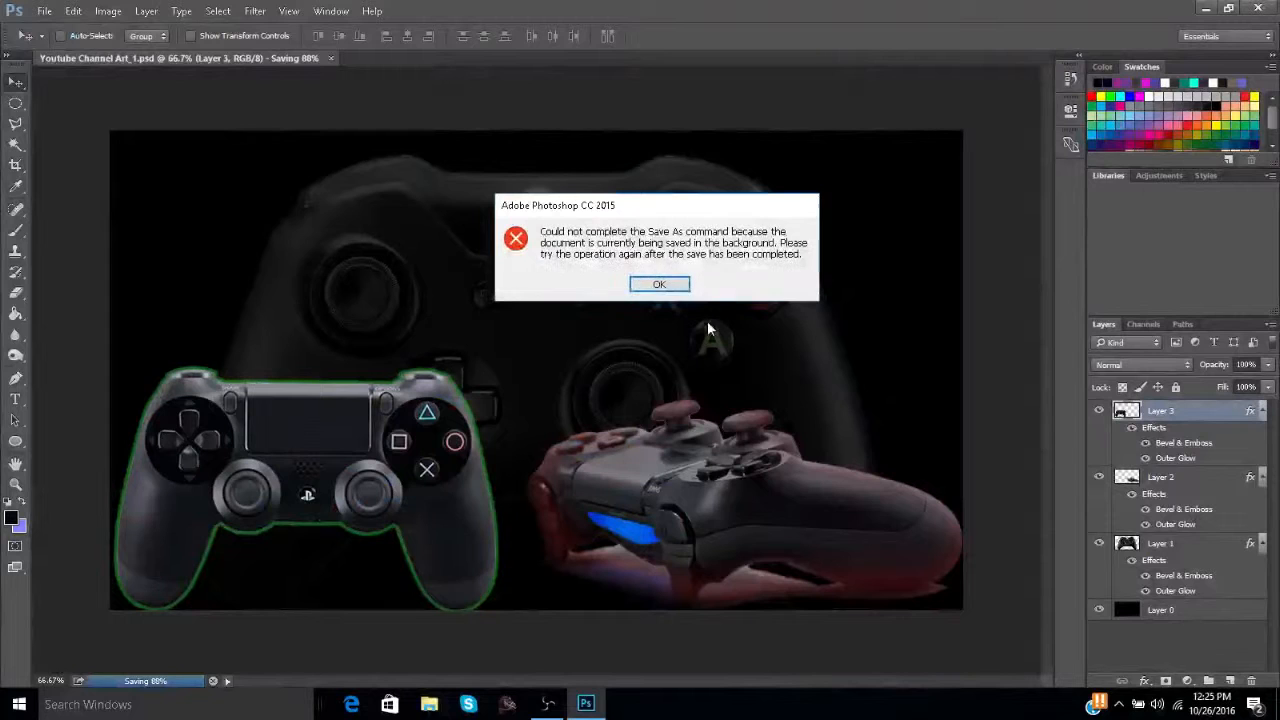
{"action": "left_click", "coordinate": [660, 285]}
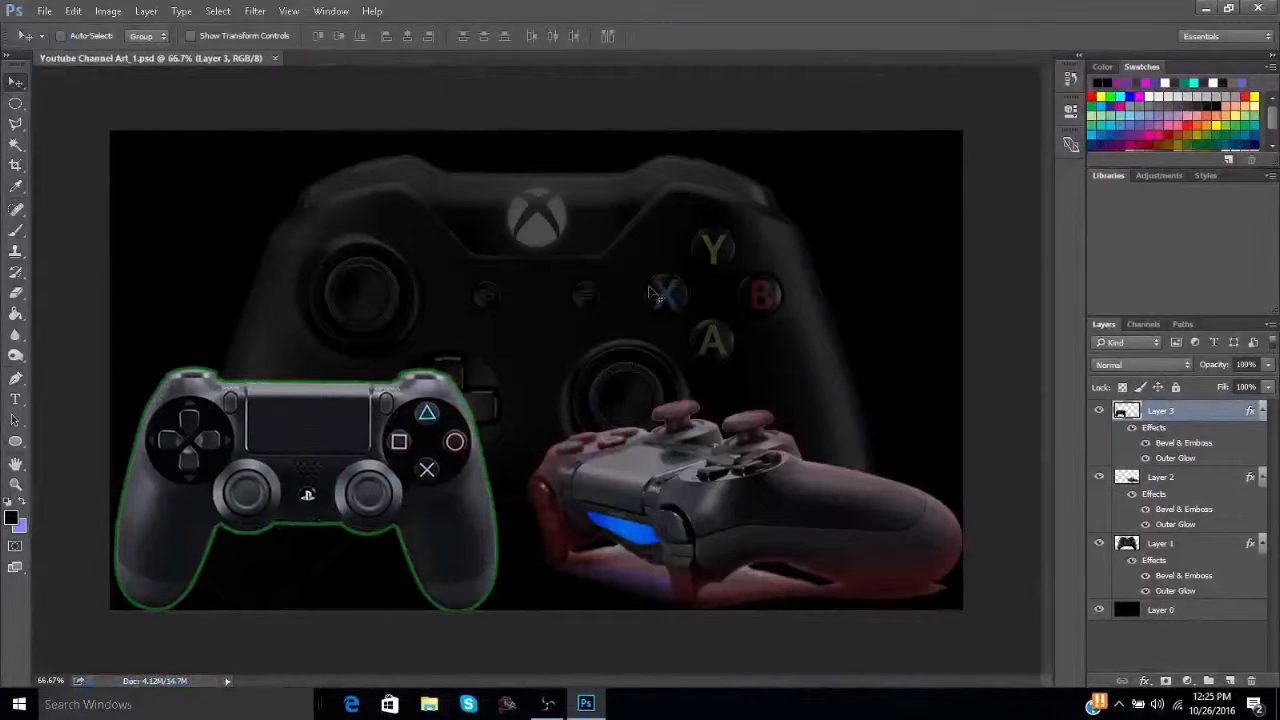
Bring up Save As for the artwork and delete the old Youtube Channel Art.psd from the Youtube Pic folder.
{"action": "left_click", "coordinate": [44, 11]}
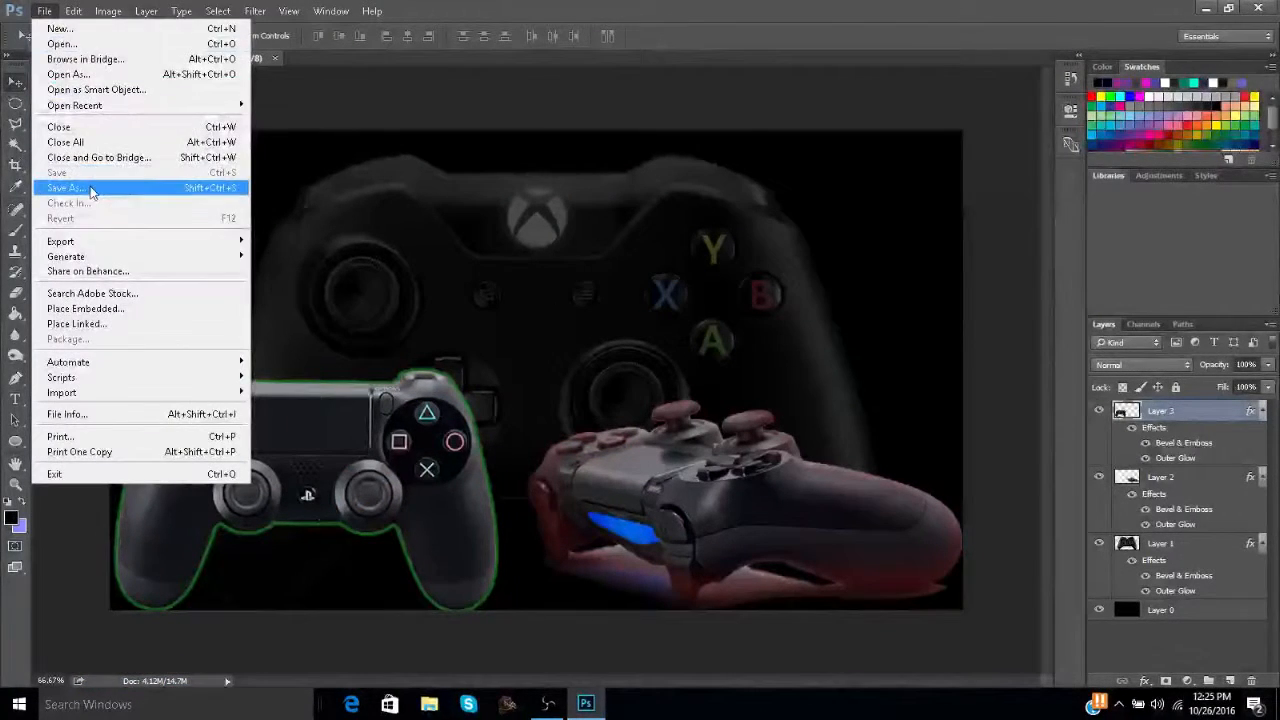
{"action": "left_click", "coordinate": [93, 189]}
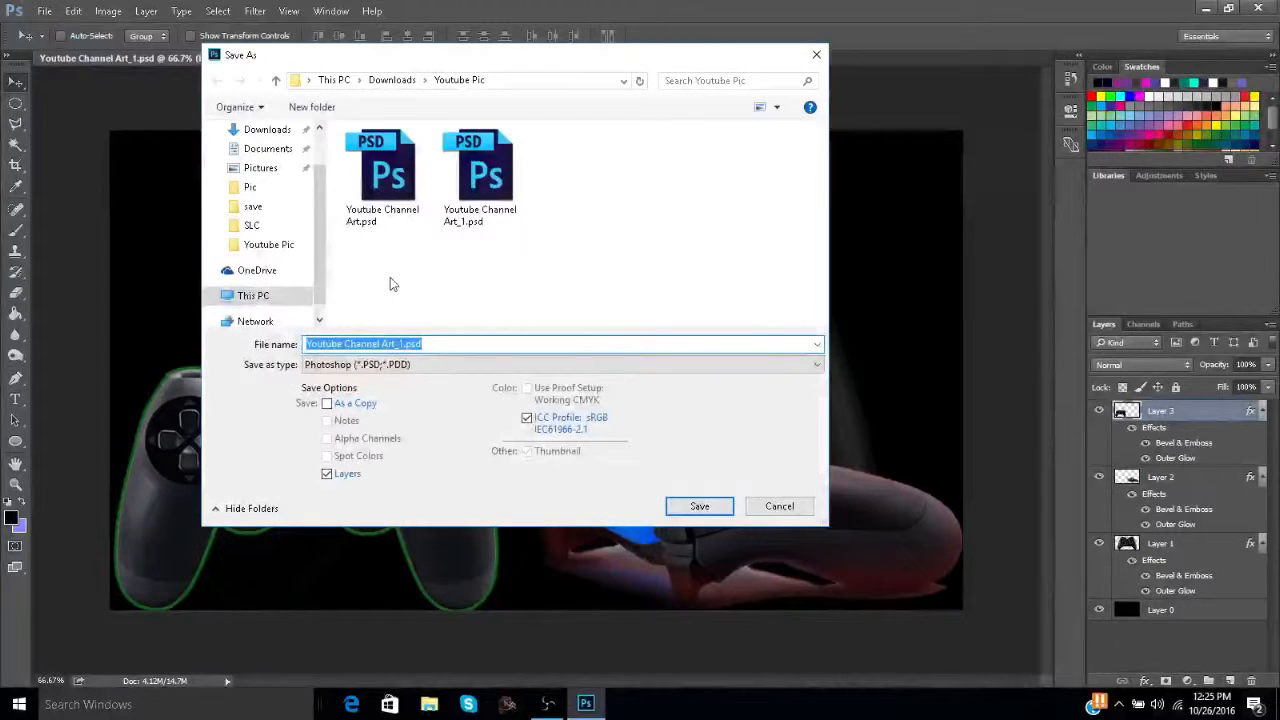
{"action": "left_click", "coordinate": [383, 190]}
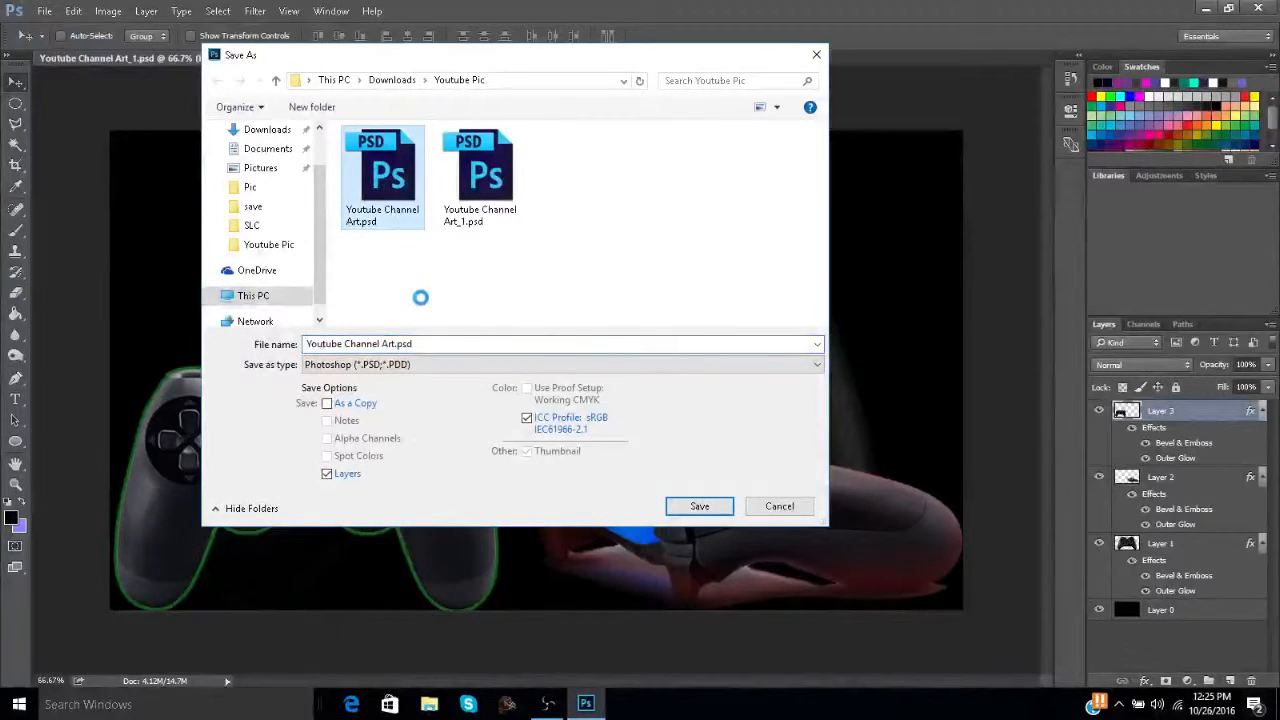
{"action": "right_click", "coordinate": [383, 187]}
{"action": "left_click", "coordinate": [423, 541]}
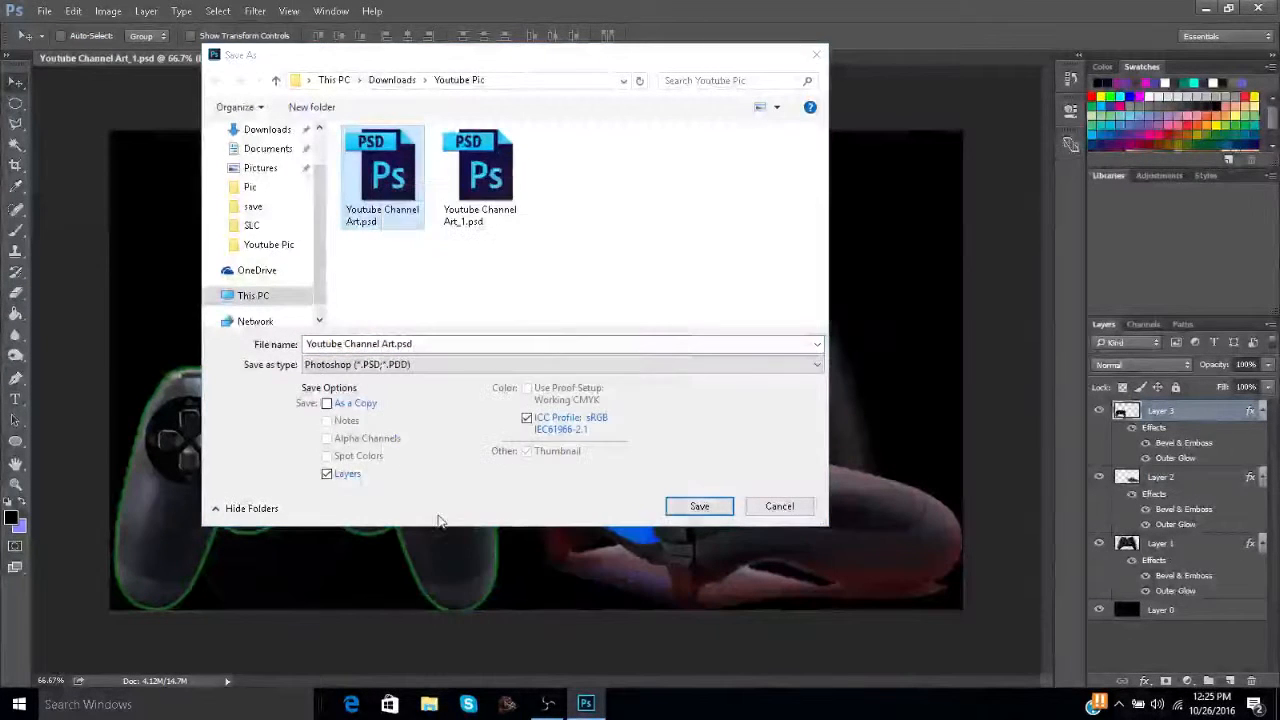
Save the artwork in the Youtube Pic folder as a JPEG named Youtube Channel Art_1.
{"action": "left_click", "coordinate": [415, 364]}
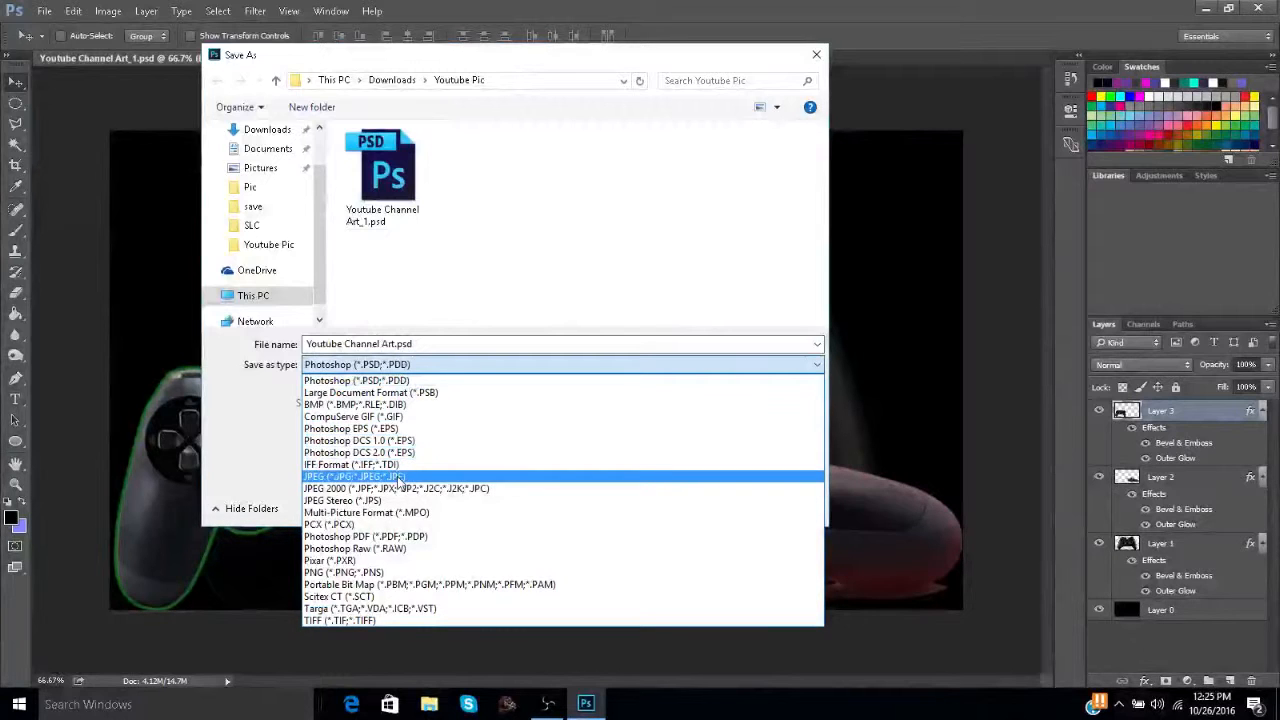
{"action": "left_click", "coordinate": [397, 478]}
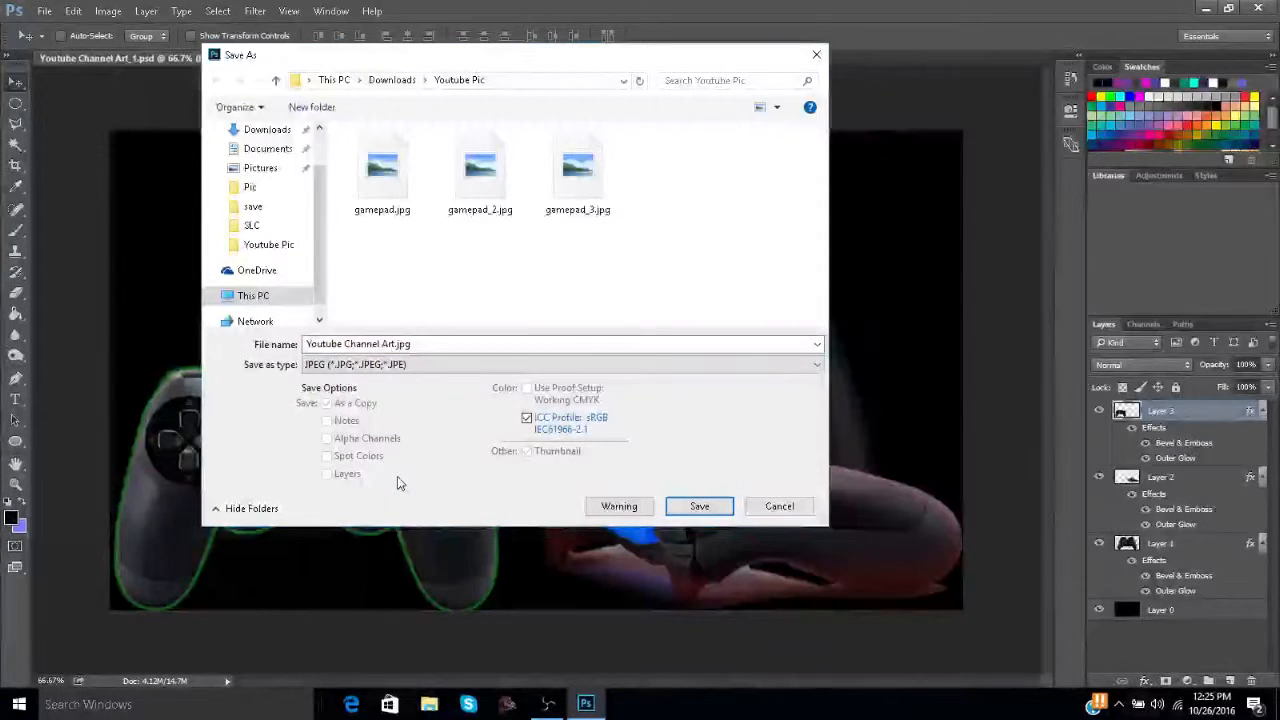
{"action": "left_click", "coordinate": [418, 345]}
{"action": "left_click", "coordinate": [410, 344]}
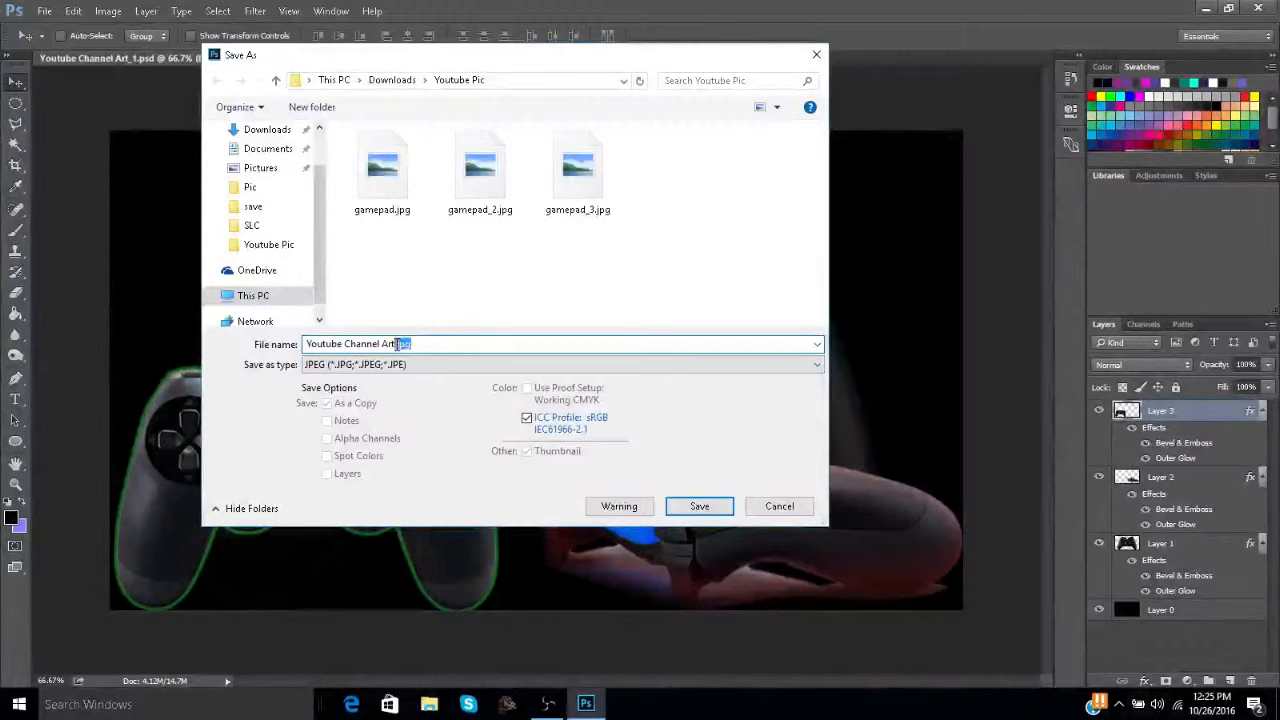
{"action": "type", "text": "_1"}
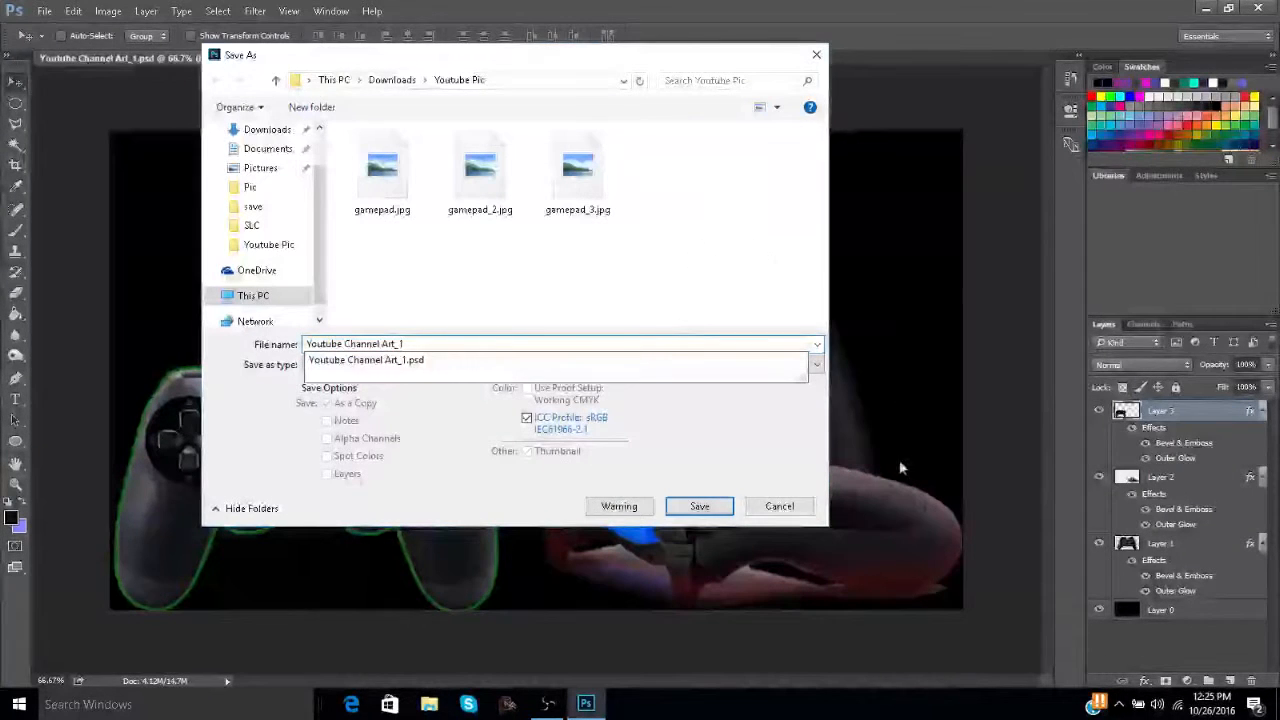
{"action": "left_click", "coordinate": [699, 507]}
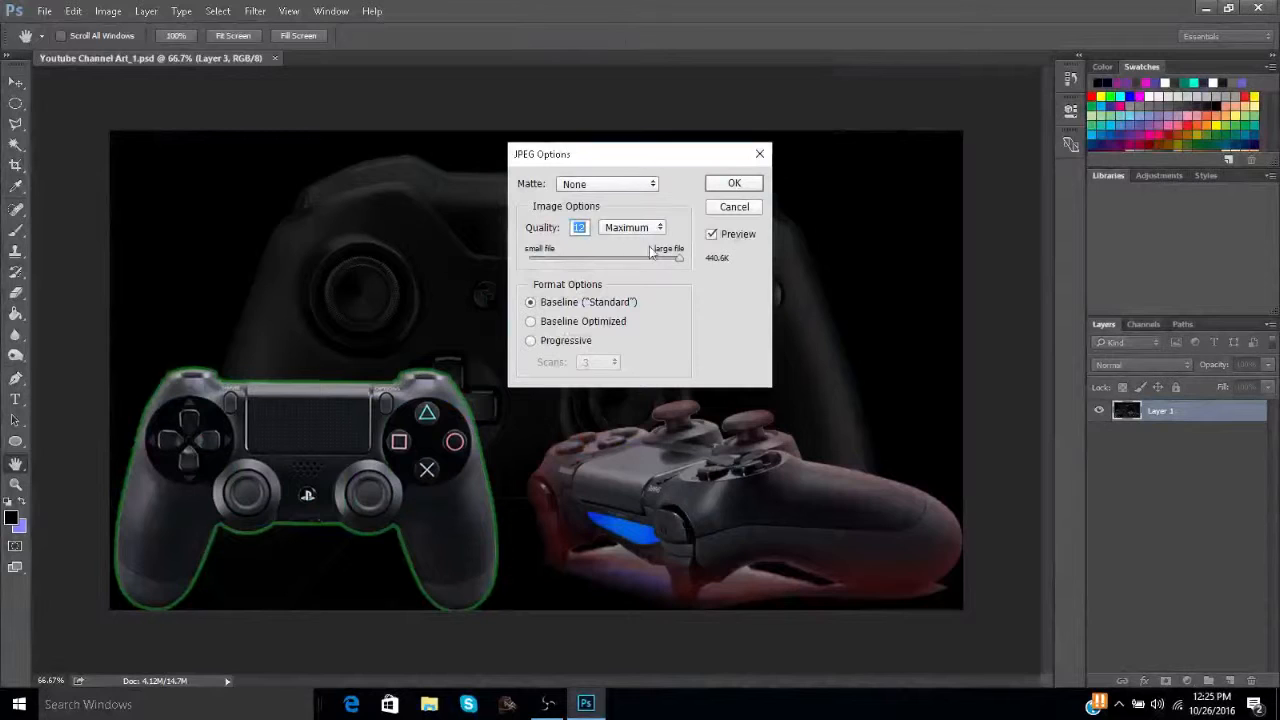
Finish the JPEG options with matte None and Maximum quality 12.
{"action": "left_click_drag", "start_coordinate": [676, 262], "coordinate": [737, 271]}
{"action": "left_click", "coordinate": [570, 188]}
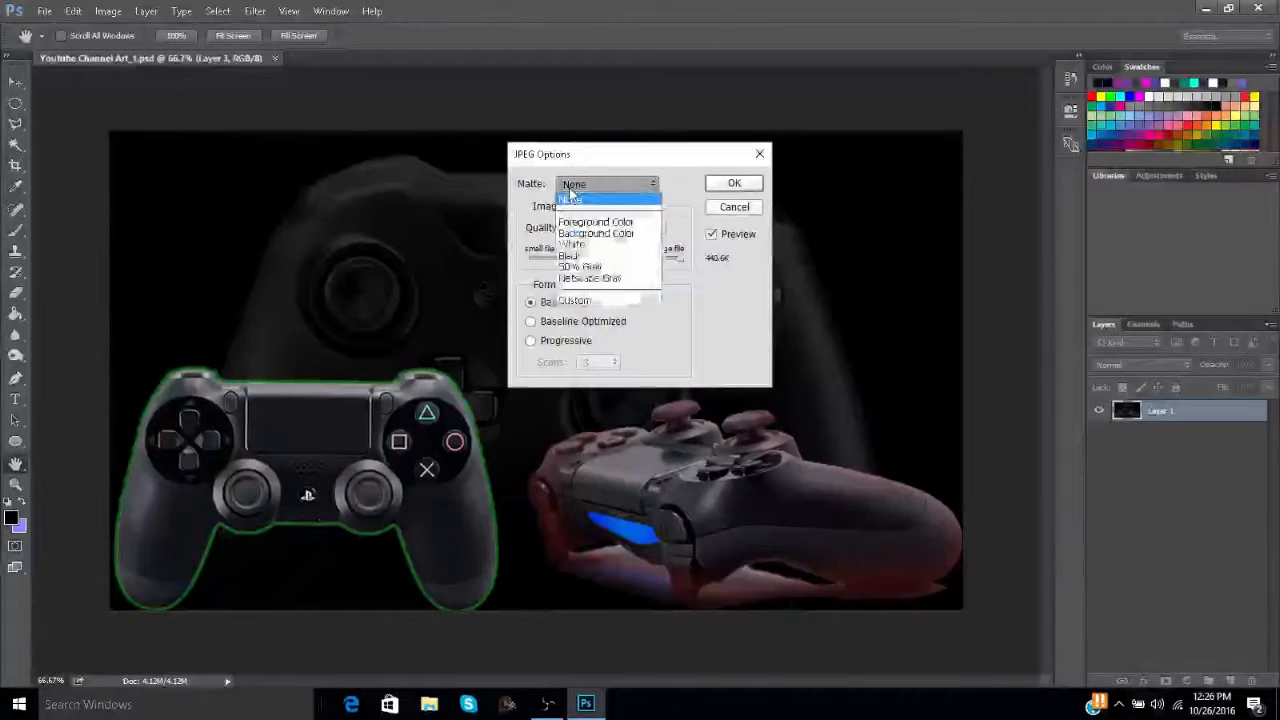
{"action": "left_click", "coordinate": [571, 197]}
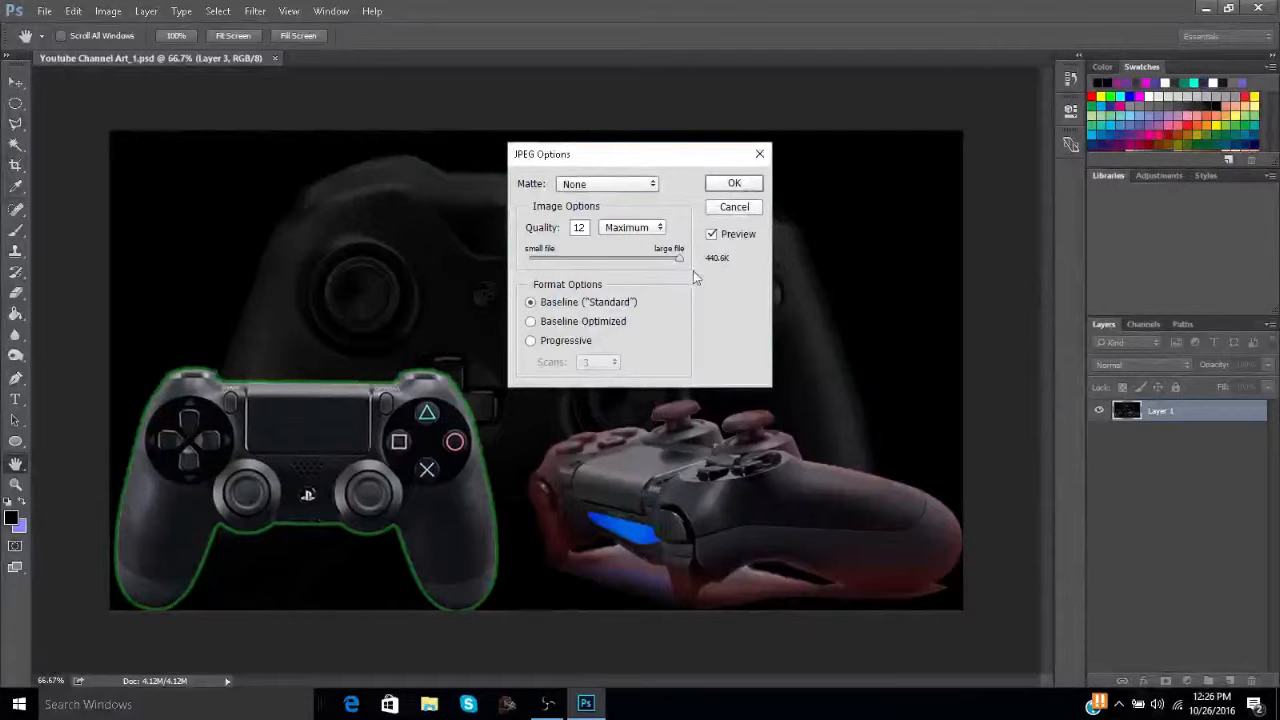
{"action": "left_click", "coordinate": [733, 184]}
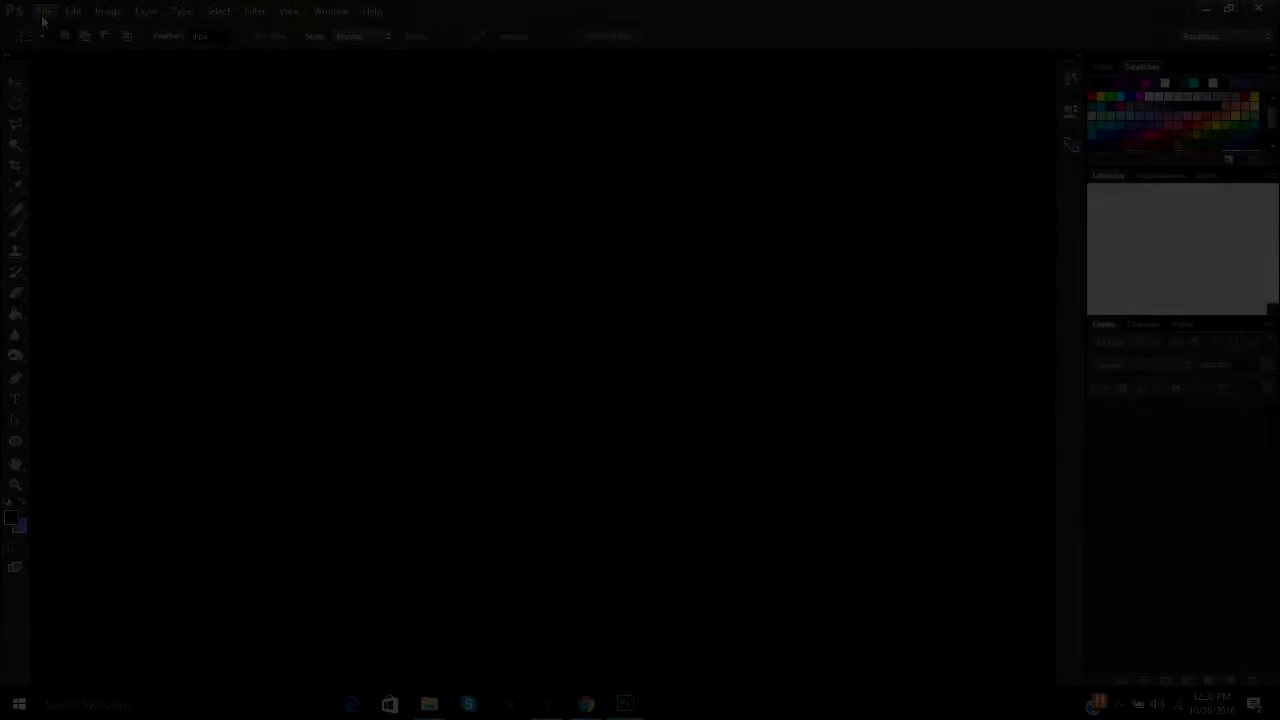
Open Youtube Channel Art_1.jpg from the Youtube Pic folder.
{"action": "left_click", "coordinate": [44, 11]}
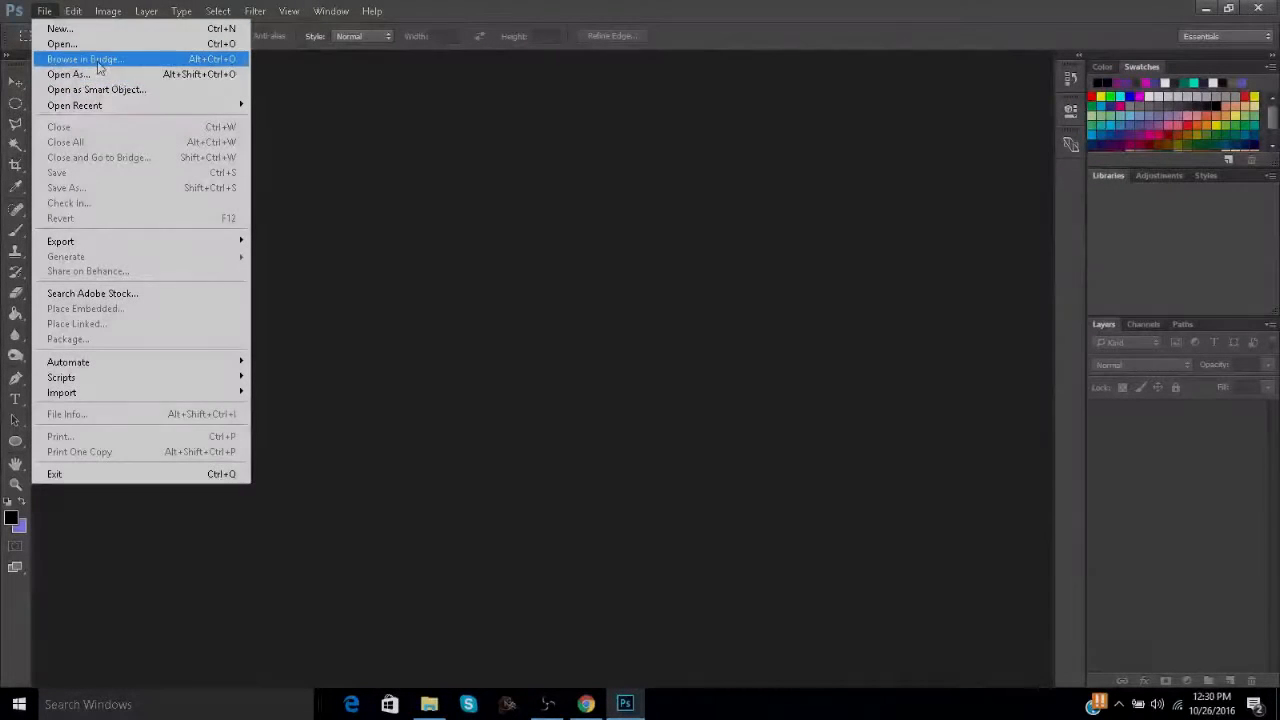
{"action": "left_click", "coordinate": [106, 43]}
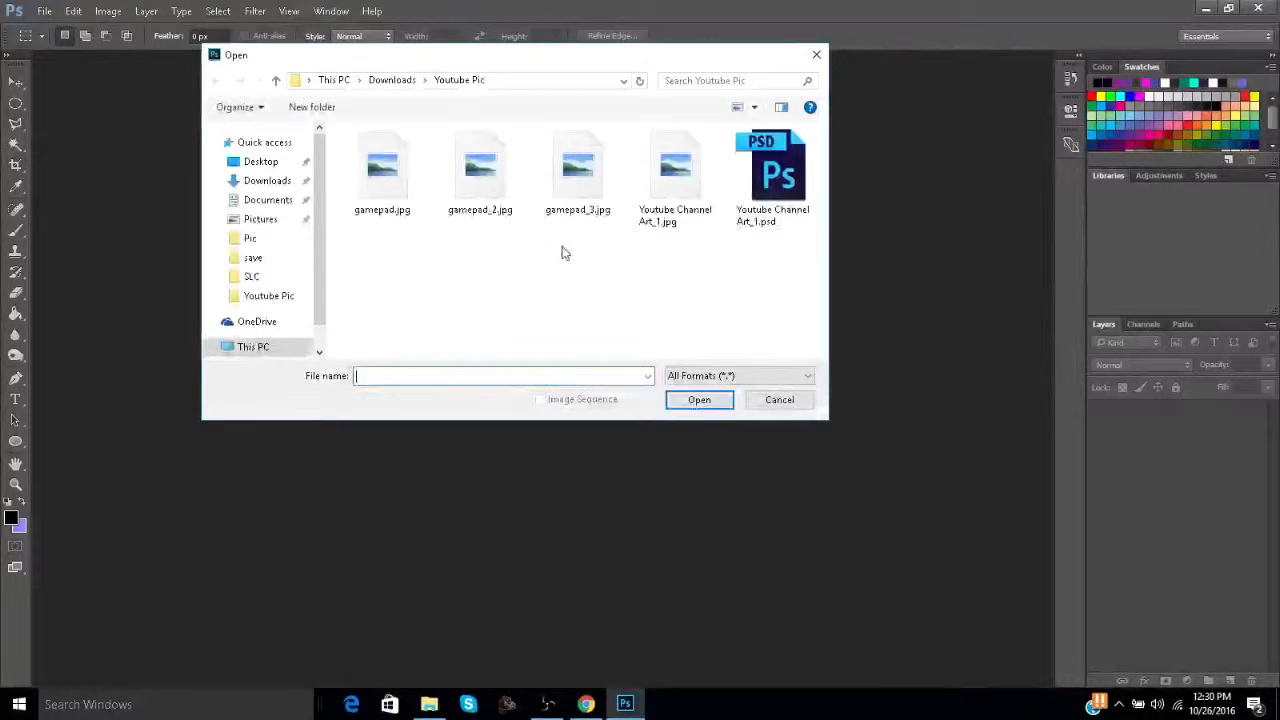
{"action": "left_click", "coordinate": [675, 175]}
{"action": "left_click", "coordinate": [699, 400]}
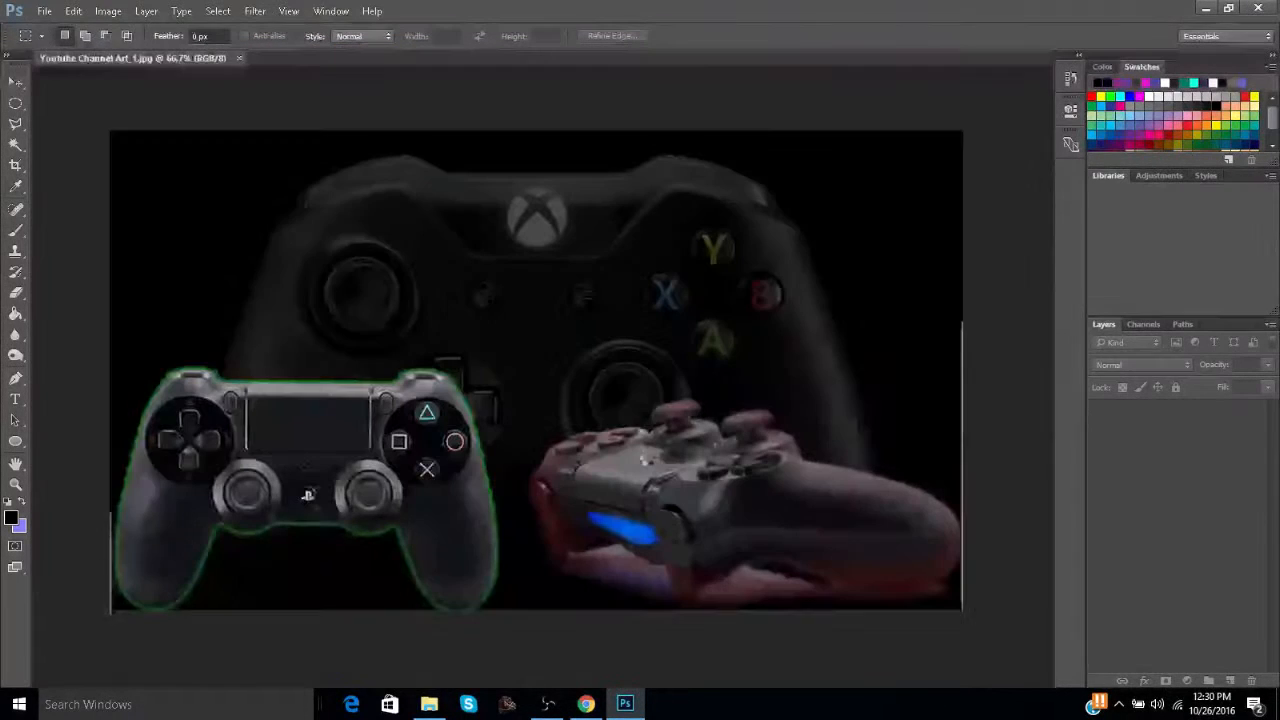
Try resizing the image to 2100 by 1600 pixels, and undo the resize.
{"action": "left_click", "coordinate": [107, 11]}
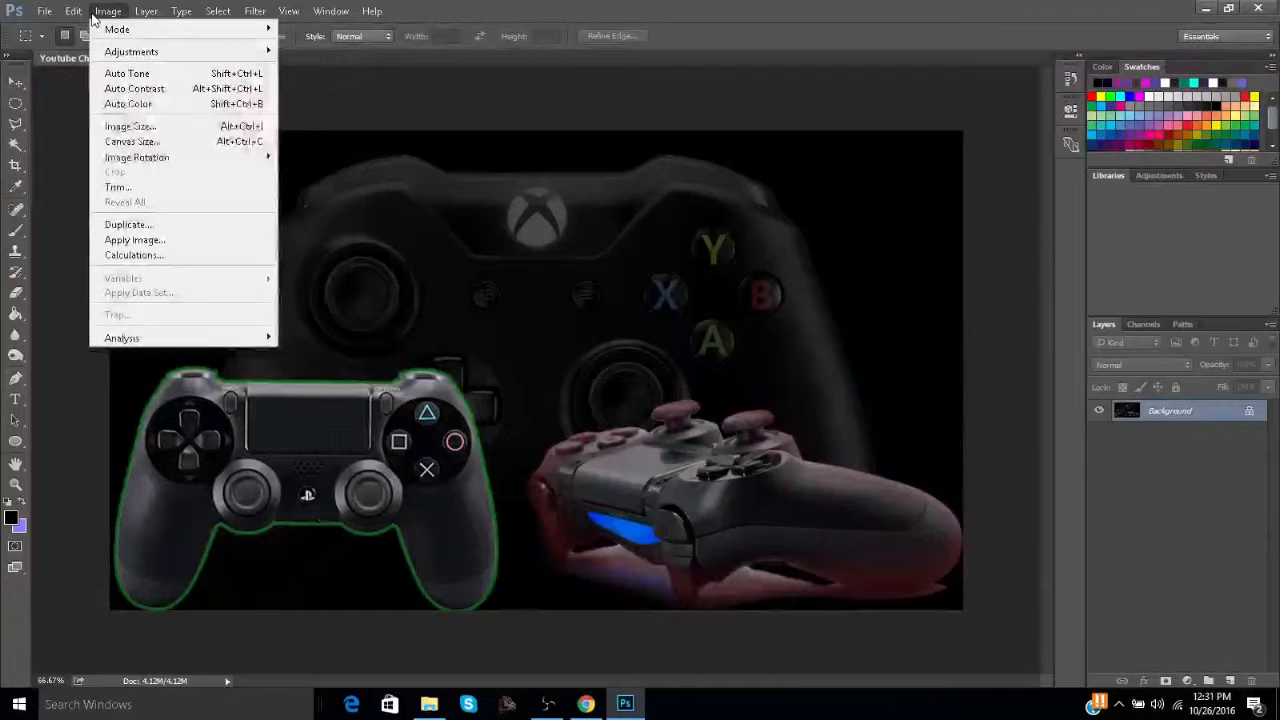
{"action": "left_click", "coordinate": [142, 130]}
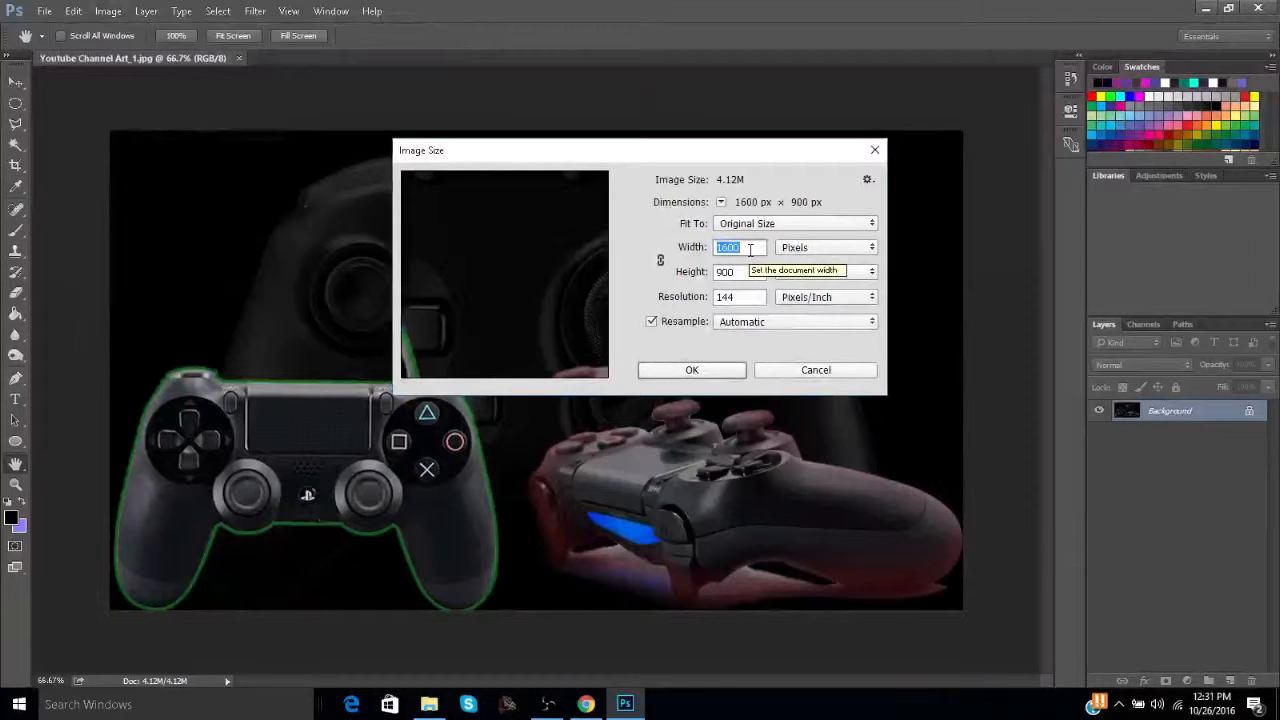
{"action": "type", "text": "2100"}
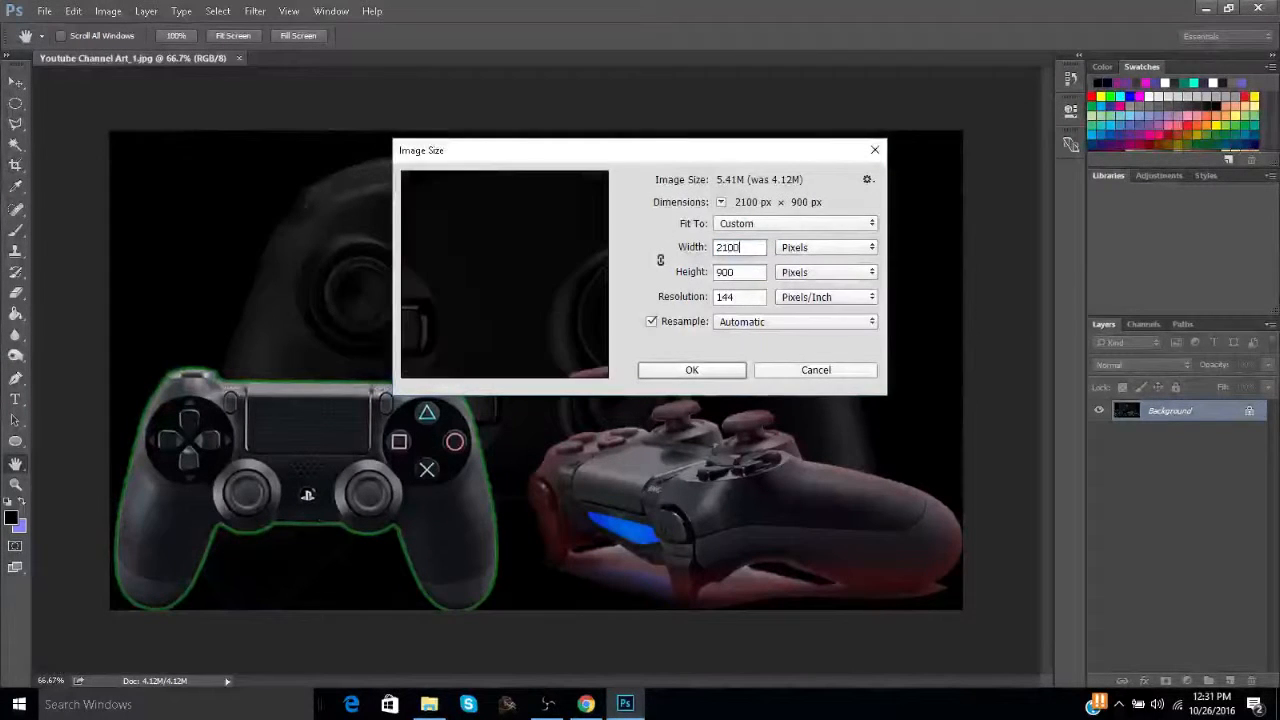
{"action": "key", "text": "Tab"}
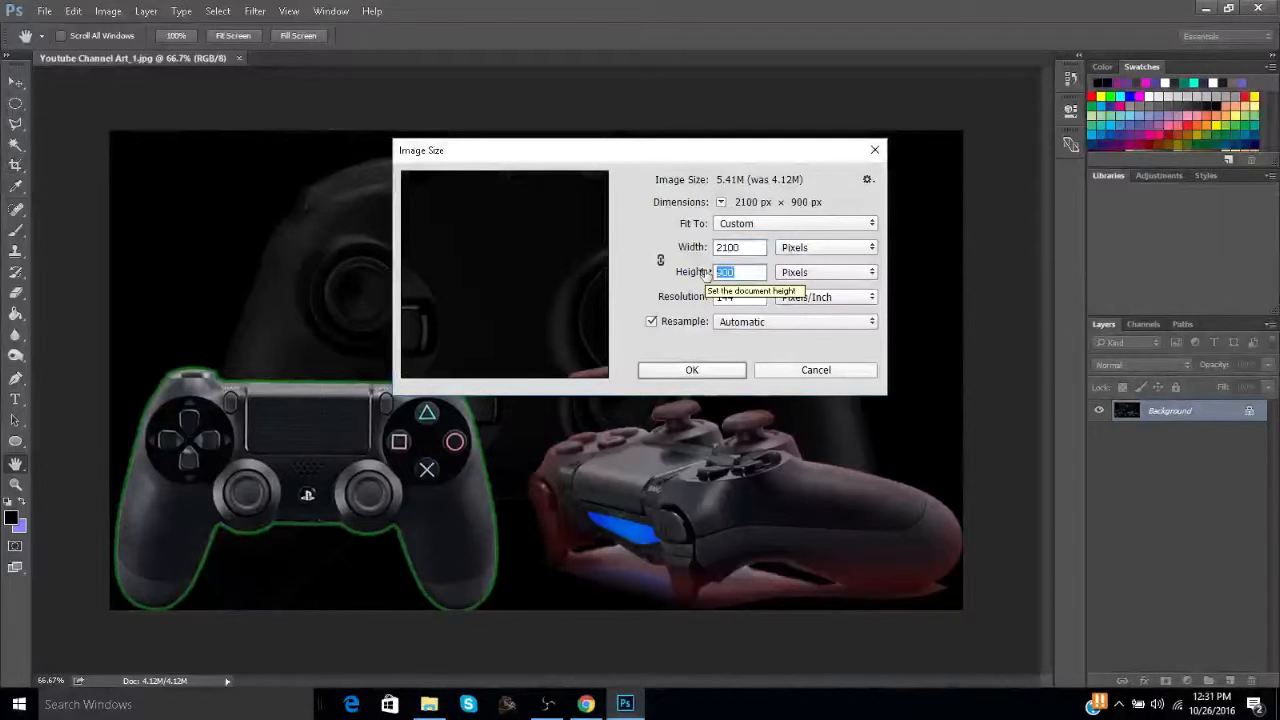
{"action": "type", "text": "1600"}
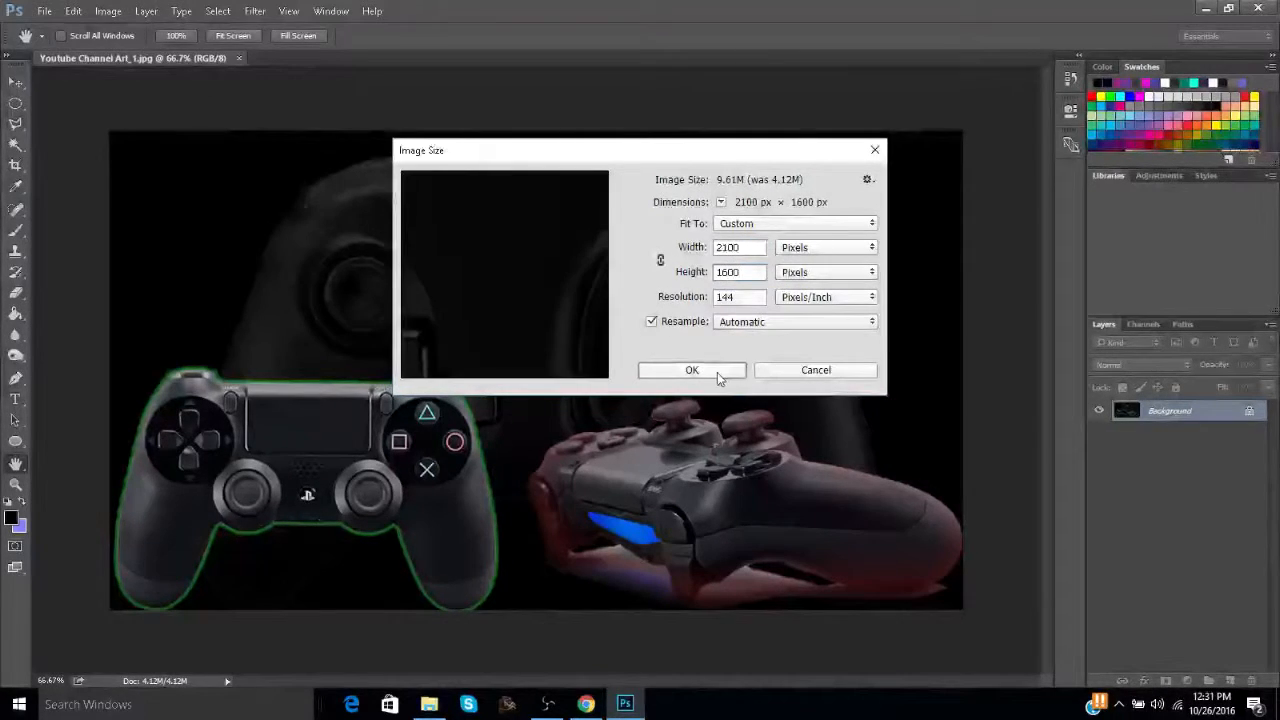
{"action": "left_click", "coordinate": [717, 372]}
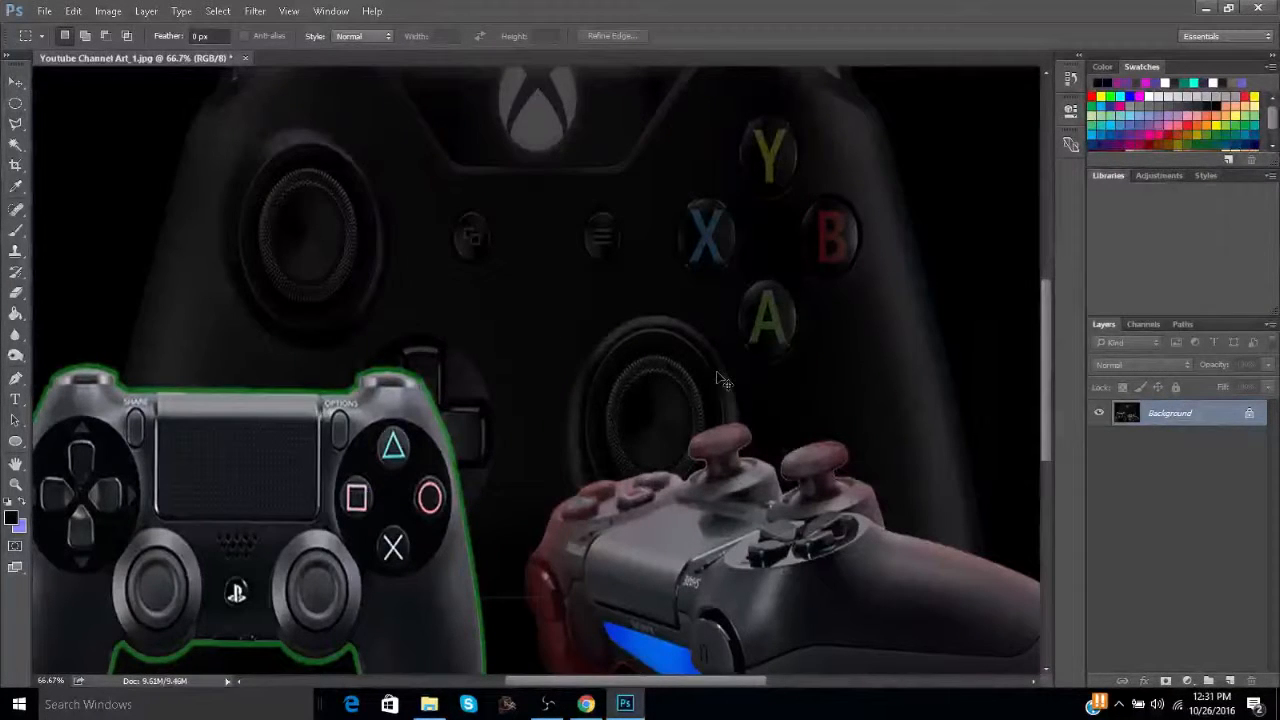
{"action": "key", "text": "ctrl+minus"}
{"action": "key", "text": "ctrl+minus"}
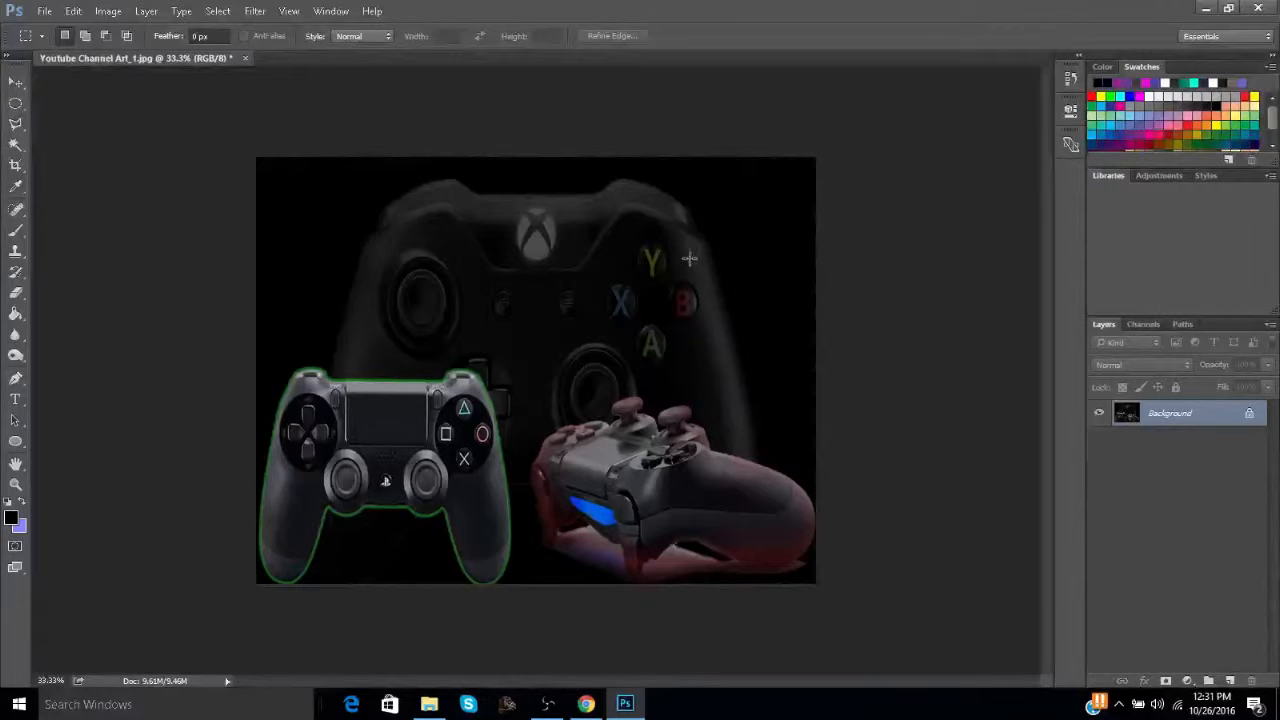
{"action": "left_click", "coordinate": [76, 11]}
{"action": "left_click", "coordinate": [100, 29]}
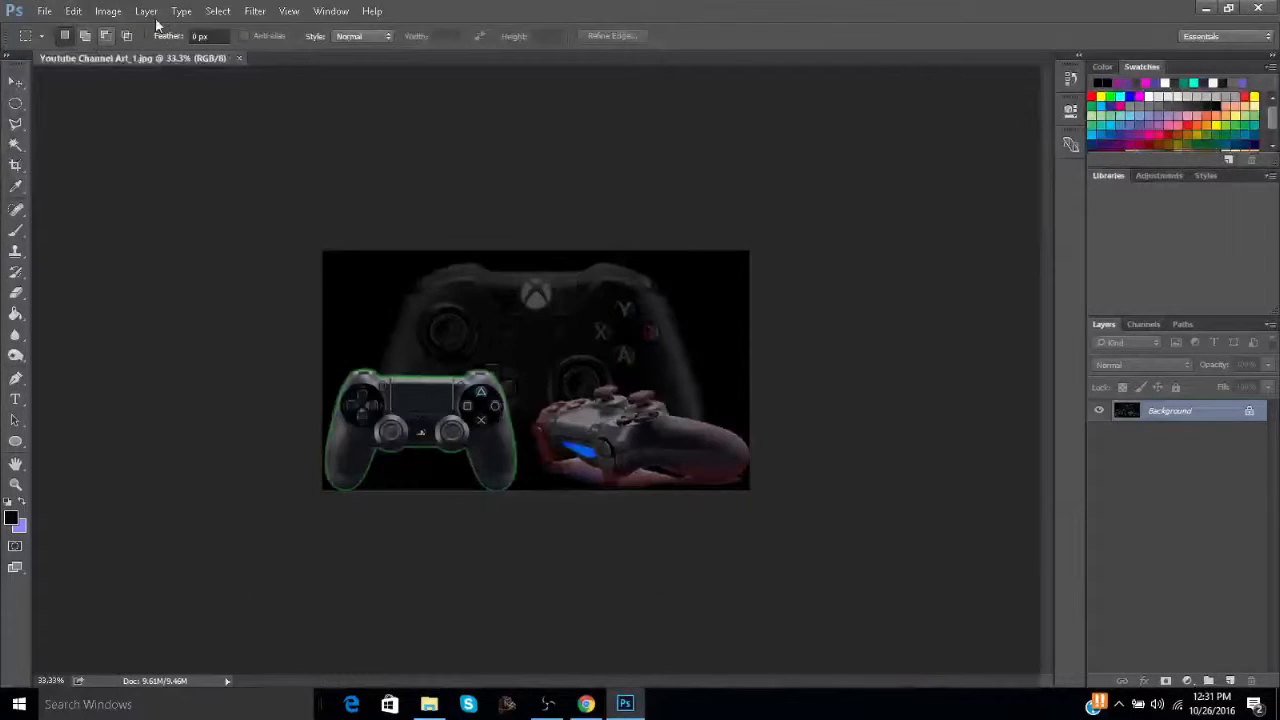
Resize the image to 2100 by 1200 pixels, checking the whole picture in the preview, and save the JPEG.
{"action": "left_click", "coordinate": [108, 11]}
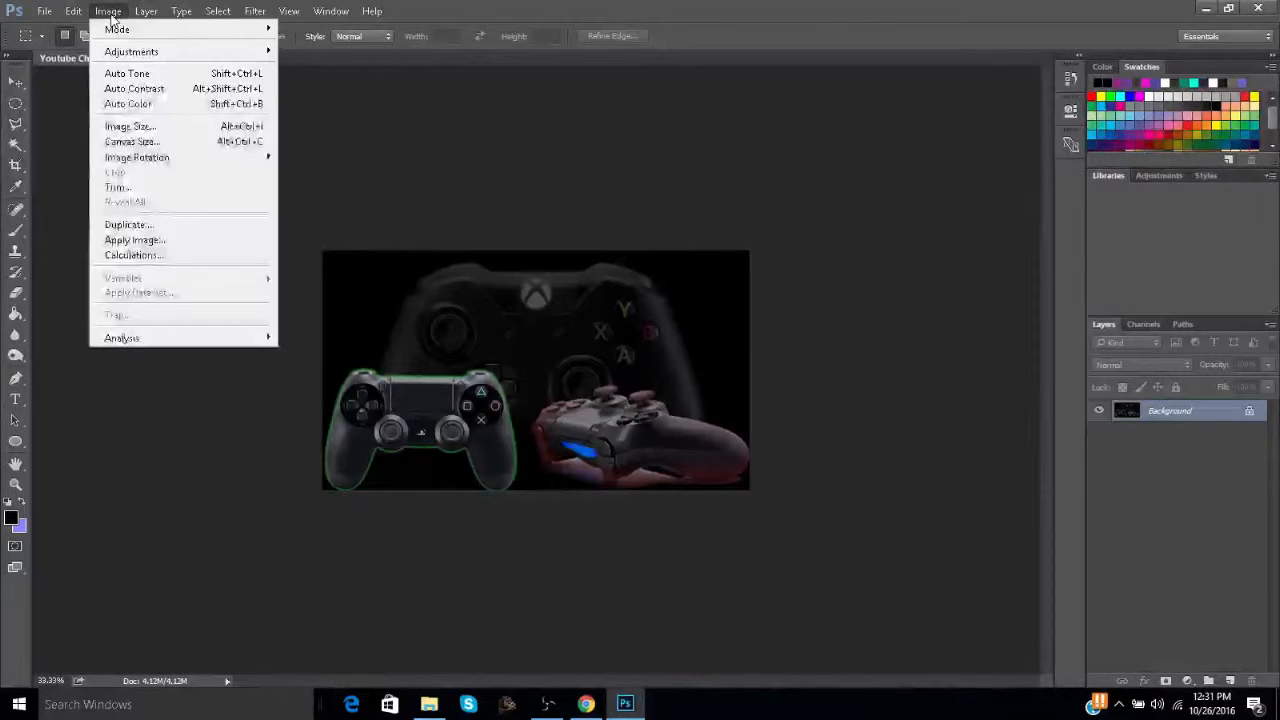
{"action": "left_click", "coordinate": [168, 131]}
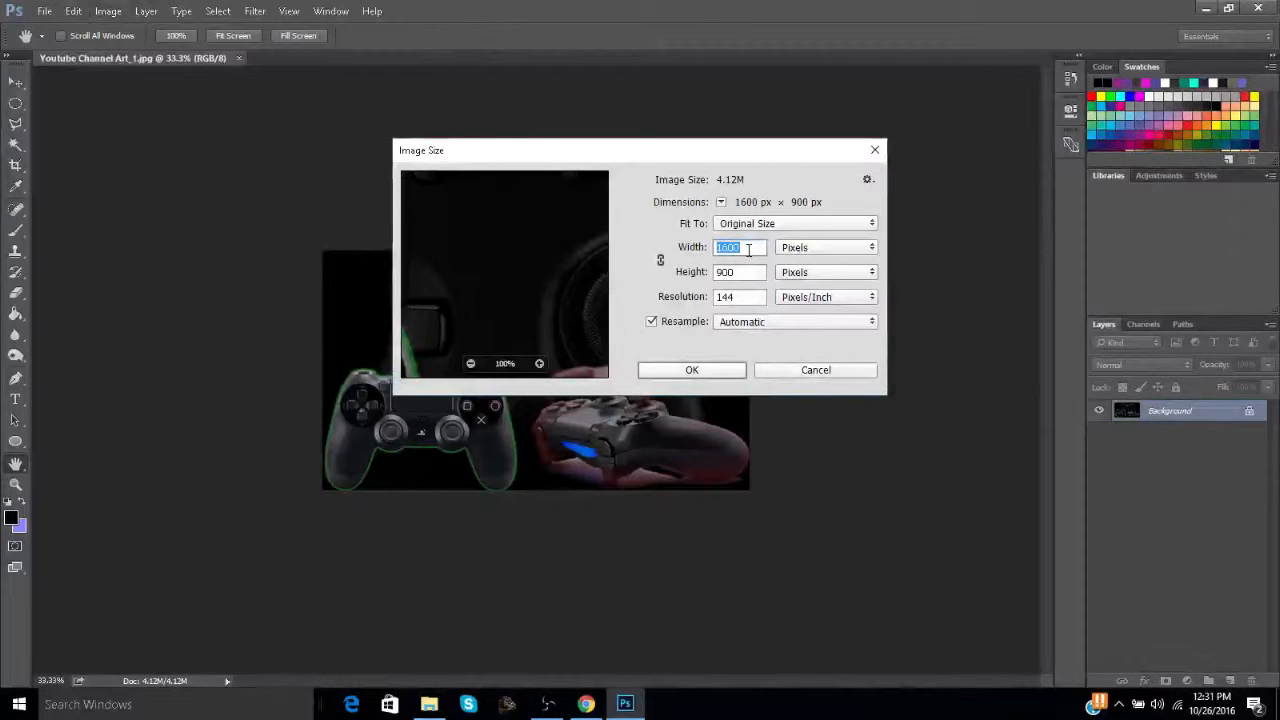
{"action": "type", "text": "2100"}
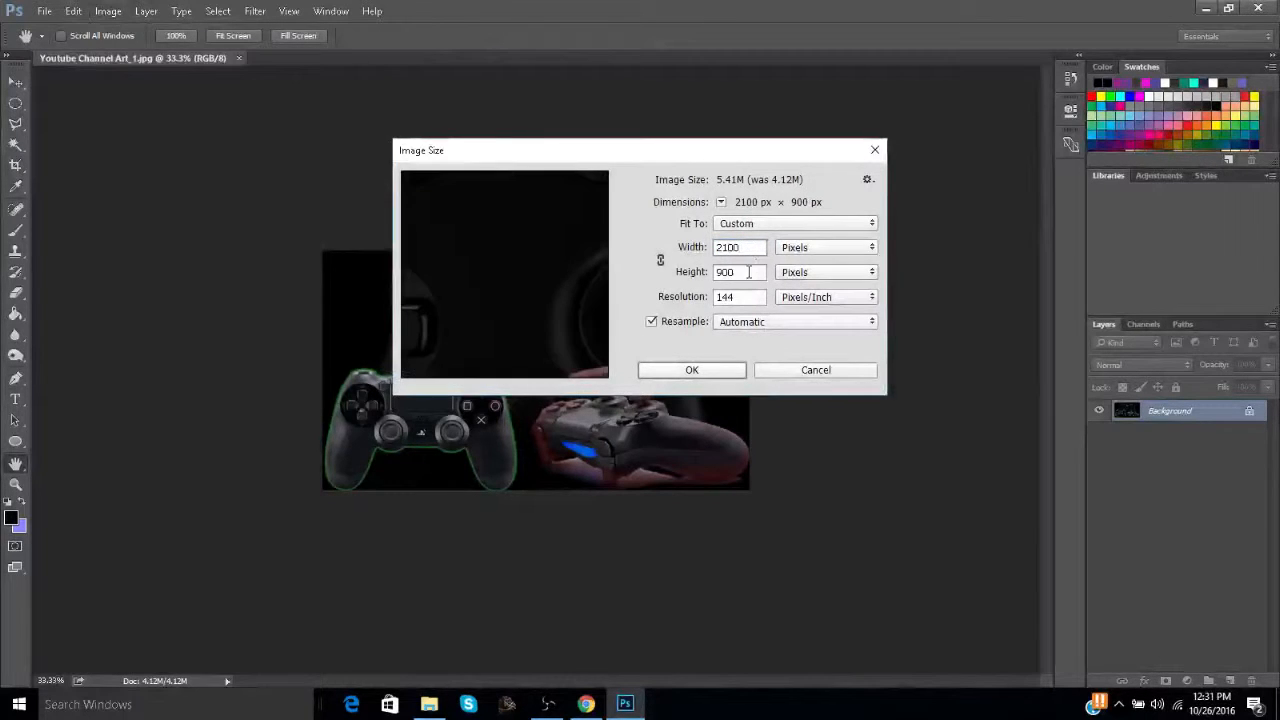
{"action": "left_click", "coordinate": [680, 274]}
{"action": "type", "text": "1200"}
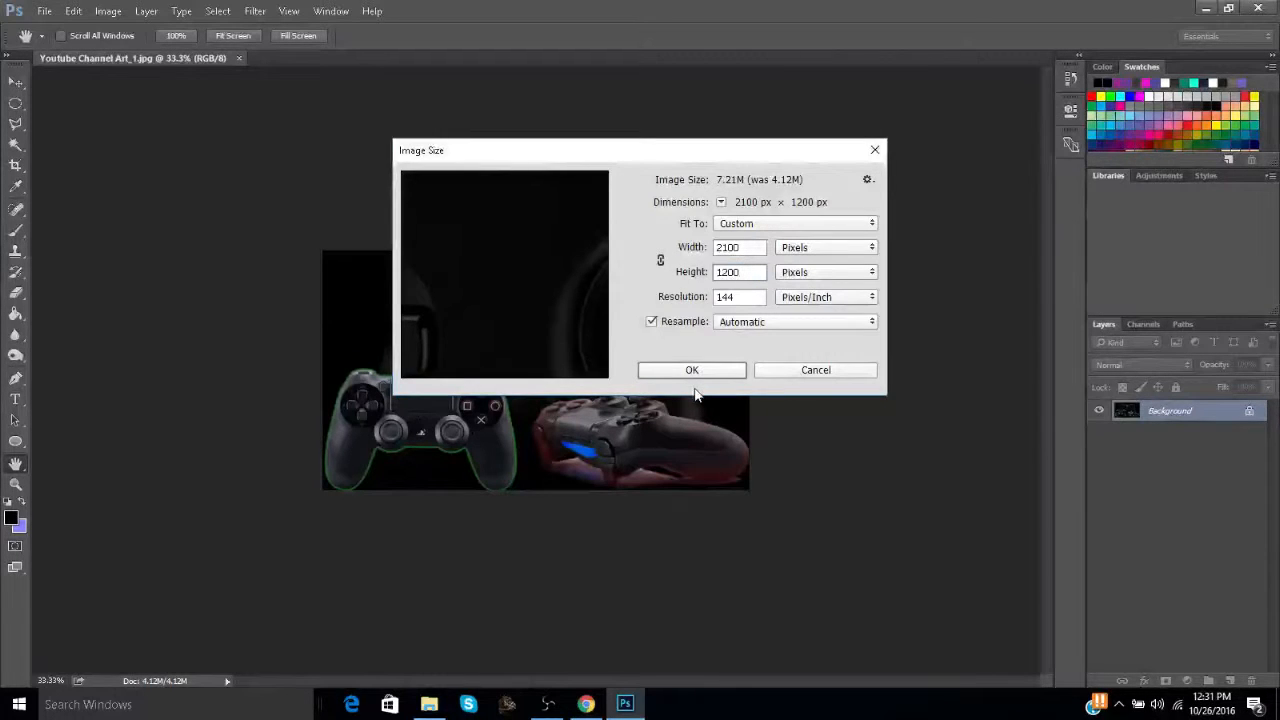
{"action": "mouse_move", "coordinate": [522, 319]}
{"action": "left_click", "coordinate": [471, 364]}
{"action": "left_click", "coordinate": [471, 364]}
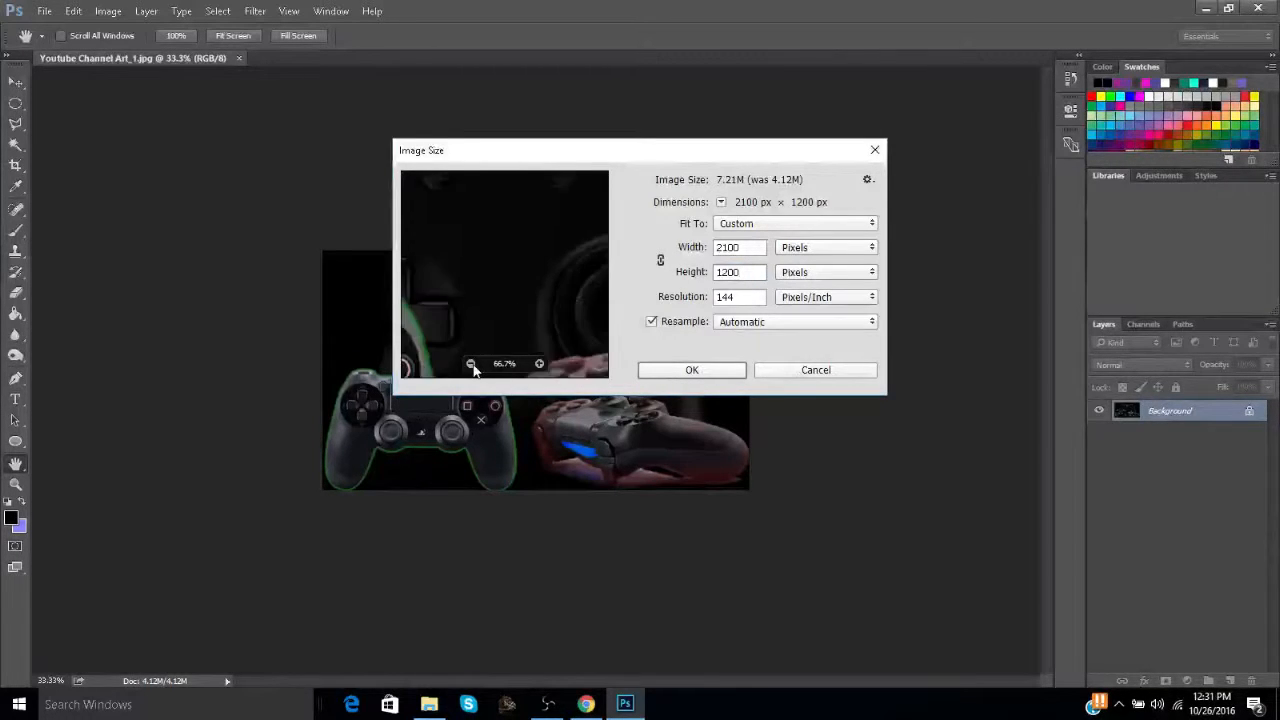
{"action": "left_click", "coordinate": [471, 364]}
{"action": "left_click", "coordinate": [471, 364]}
{"action": "left_click", "coordinate": [471, 364]}
{"action": "left_click", "coordinate": [471, 364]}
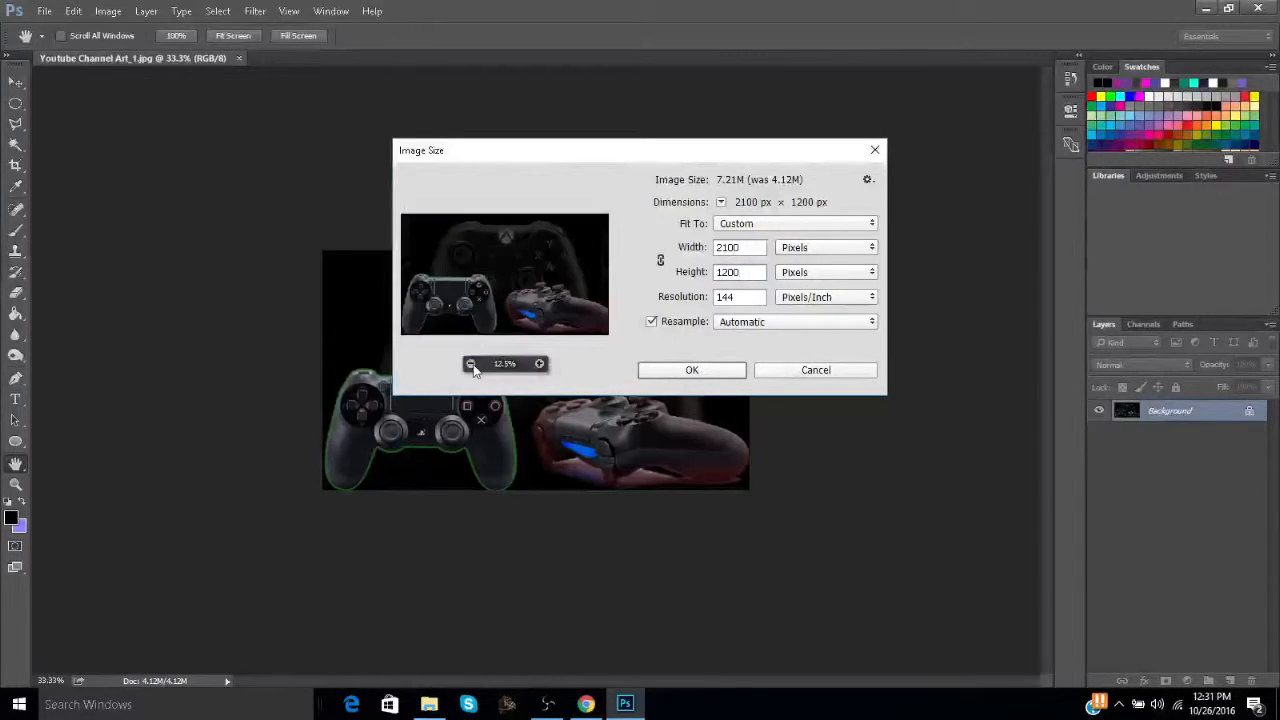
{"action": "left_click", "coordinate": [700, 370]}
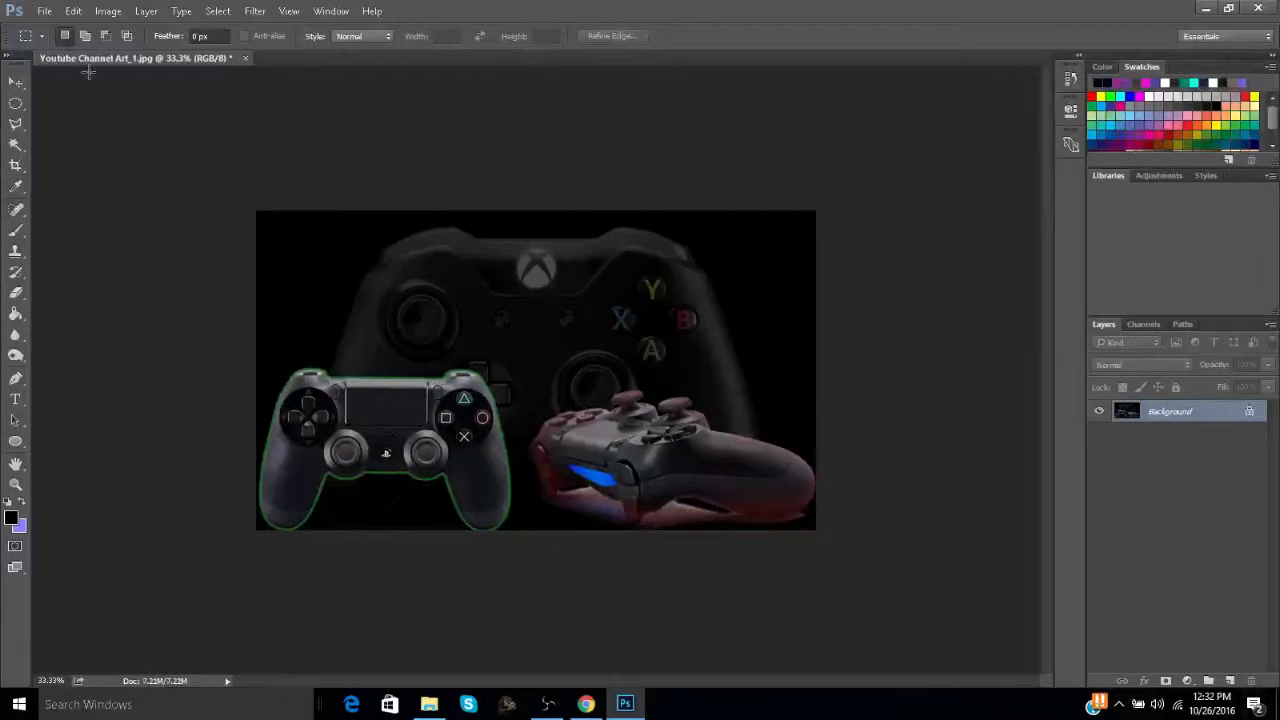
{"action": "left_click", "coordinate": [44, 11]}
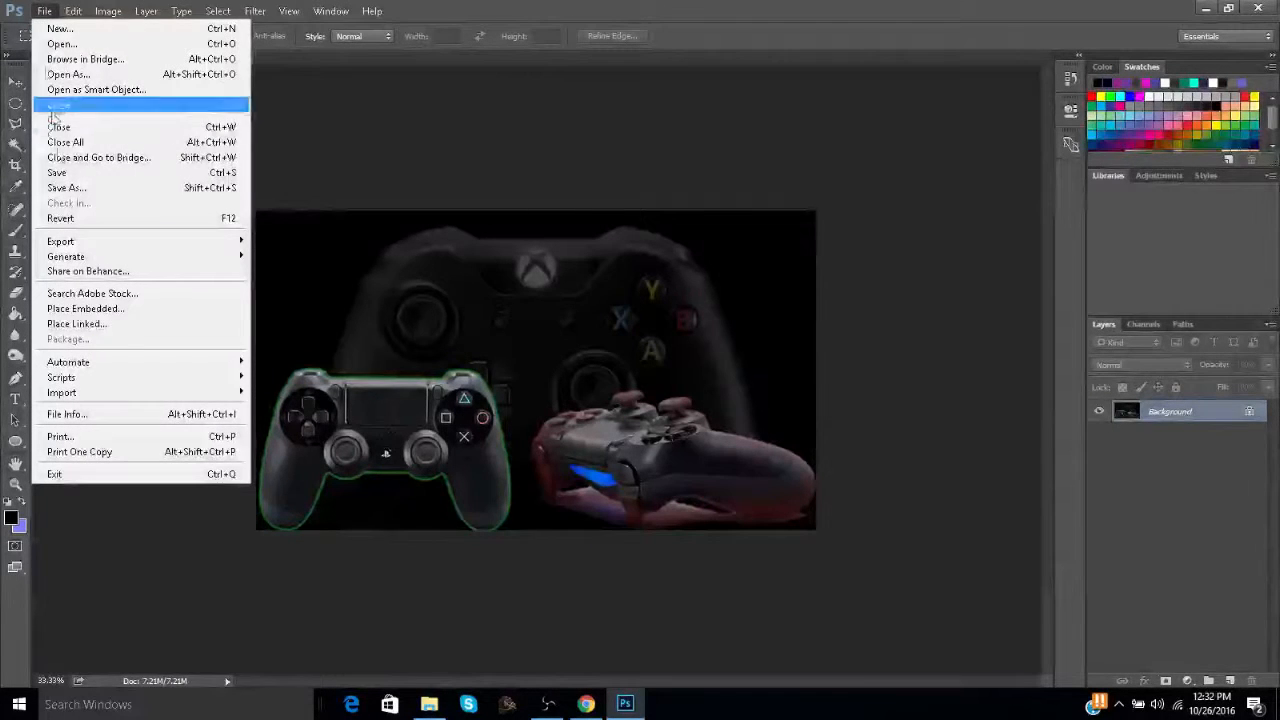
{"action": "left_click", "coordinate": [58, 177]}
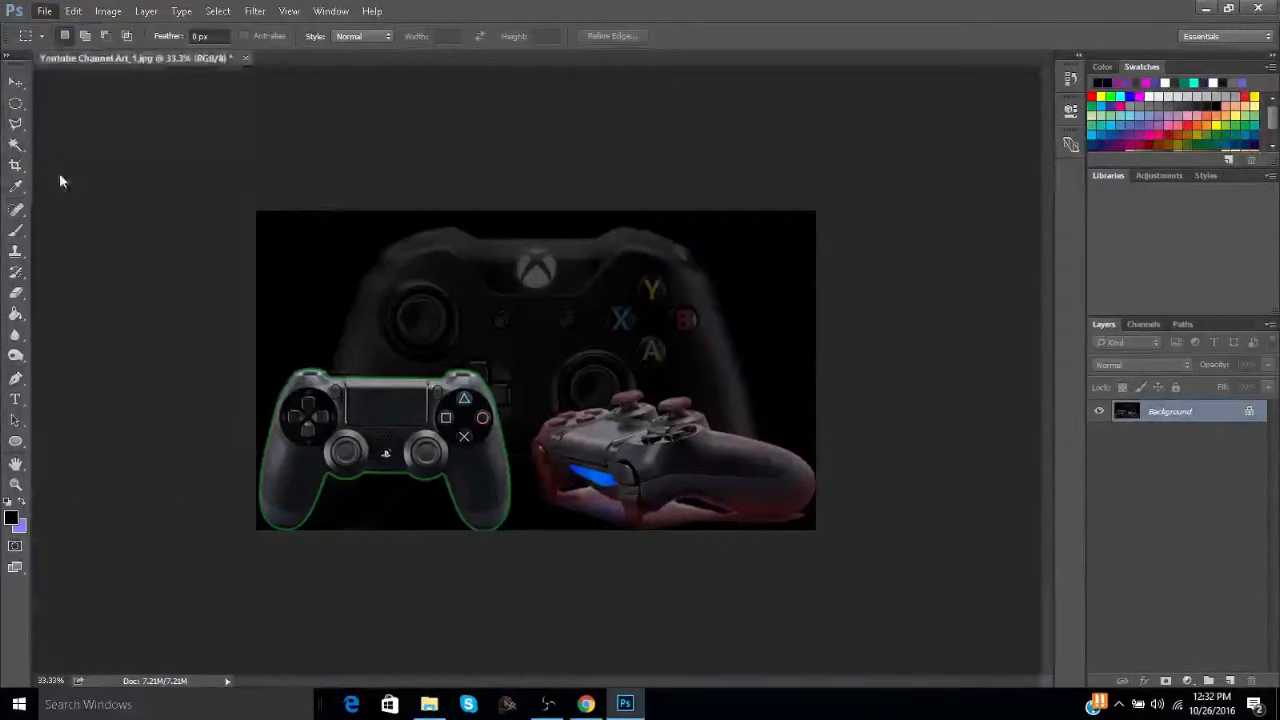
Switch to the YouTube channel page in Chrome and upload Youtube Channel Art_1.jpg from the Youtube Pic folder as channel art.
{"action": "left_click", "coordinate": [588, 712]}
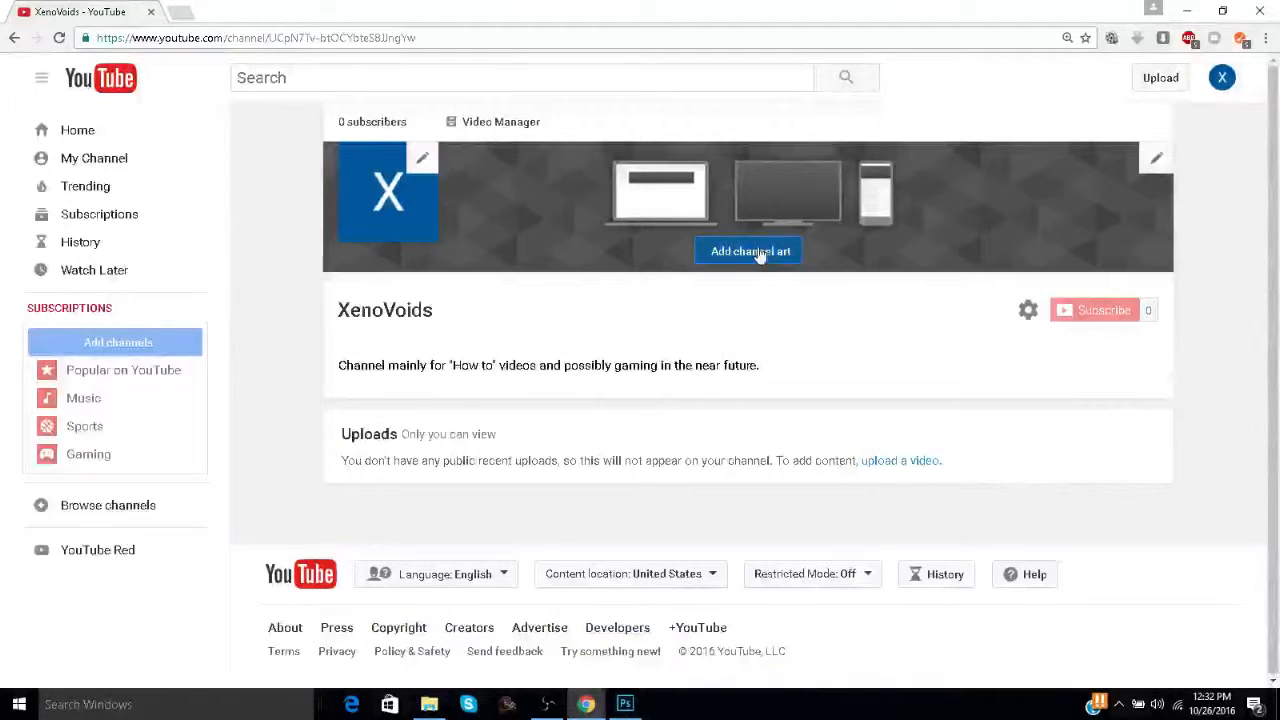
{"action": "left_click", "coordinate": [728, 256]}
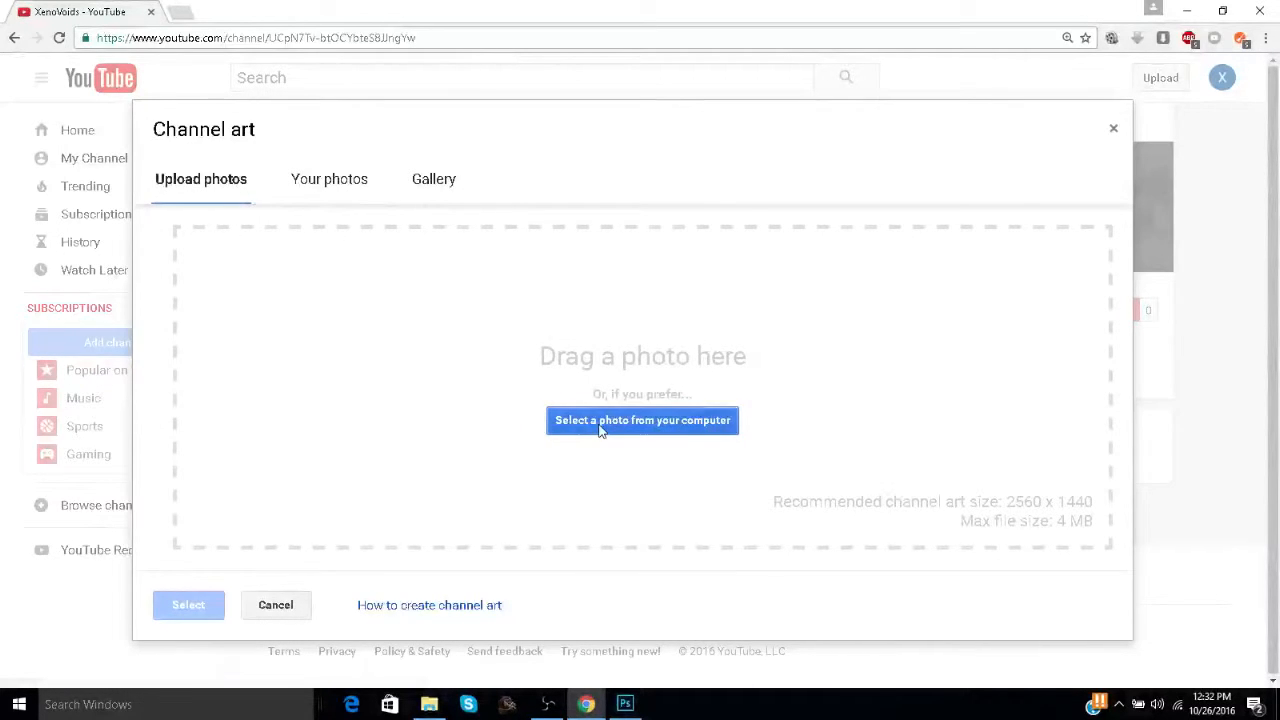
{"action": "left_click", "coordinate": [598, 426]}
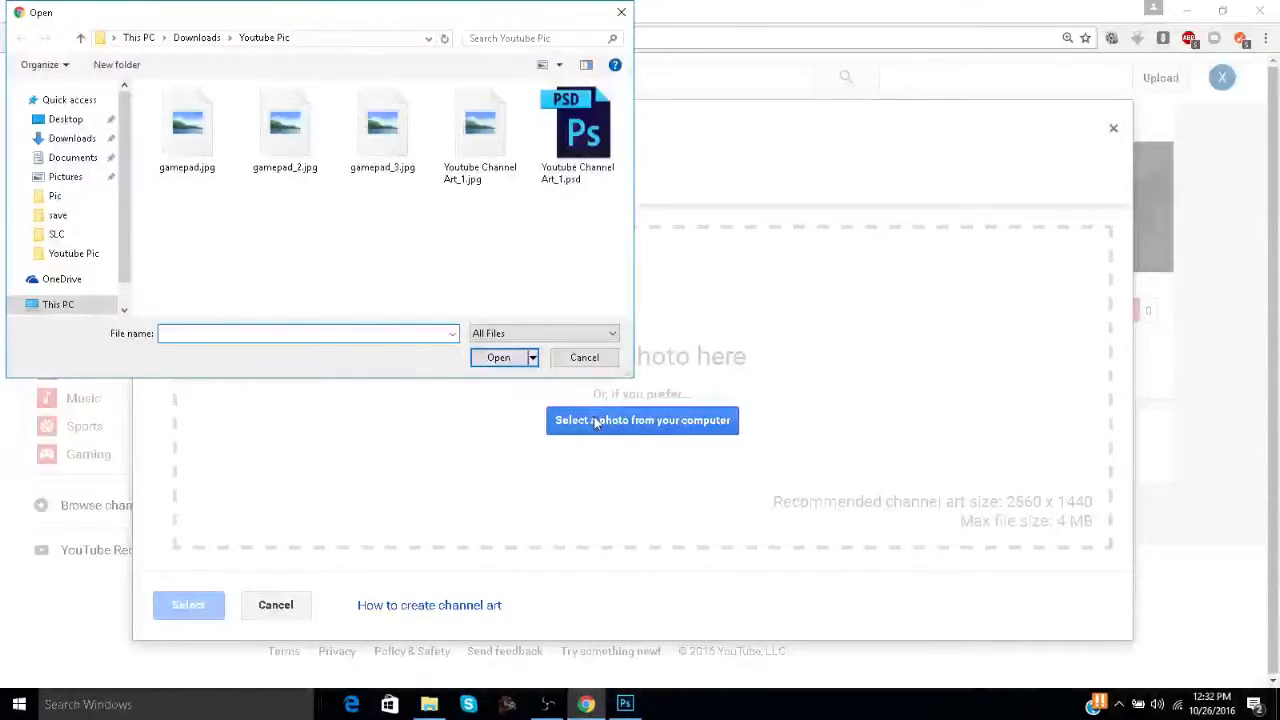
{"action": "left_click", "coordinate": [479, 135]}
{"action": "left_click", "coordinate": [500, 357]}
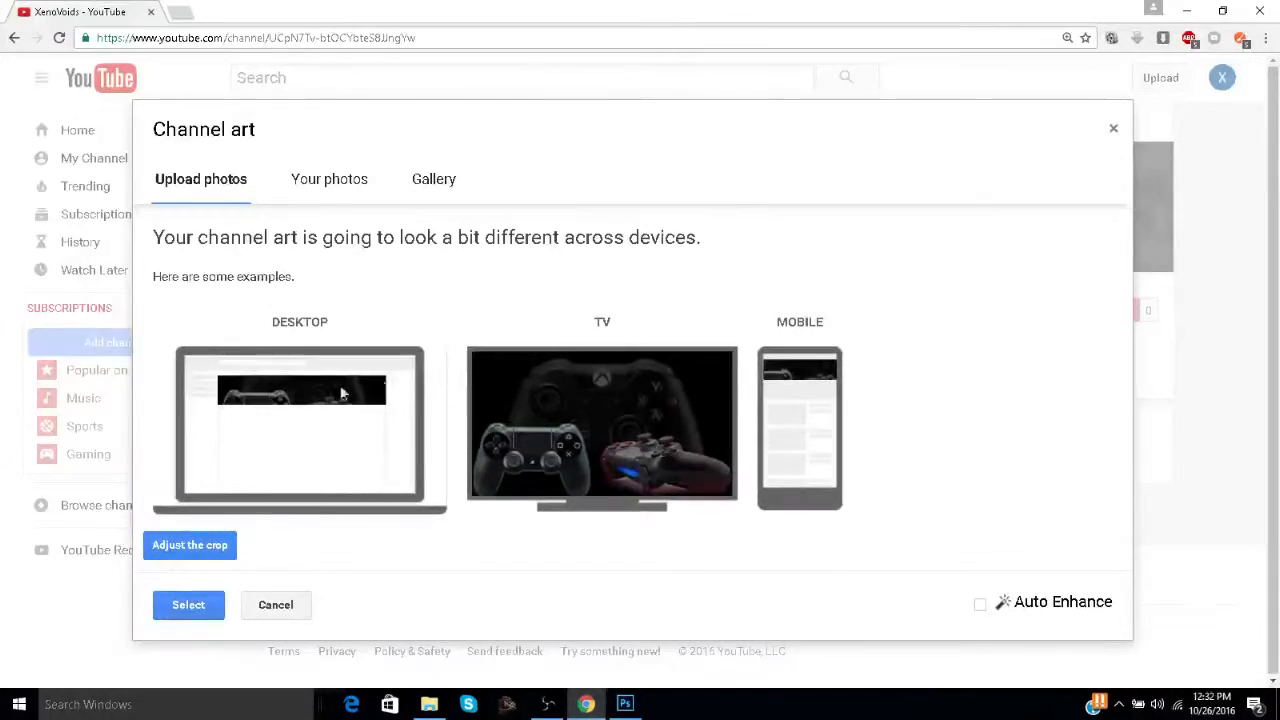
Adjust the channel art crop, shrinking the crop region slightly and placing it against the image's lower-right corner.
{"action": "left_click", "coordinate": [190, 545]}
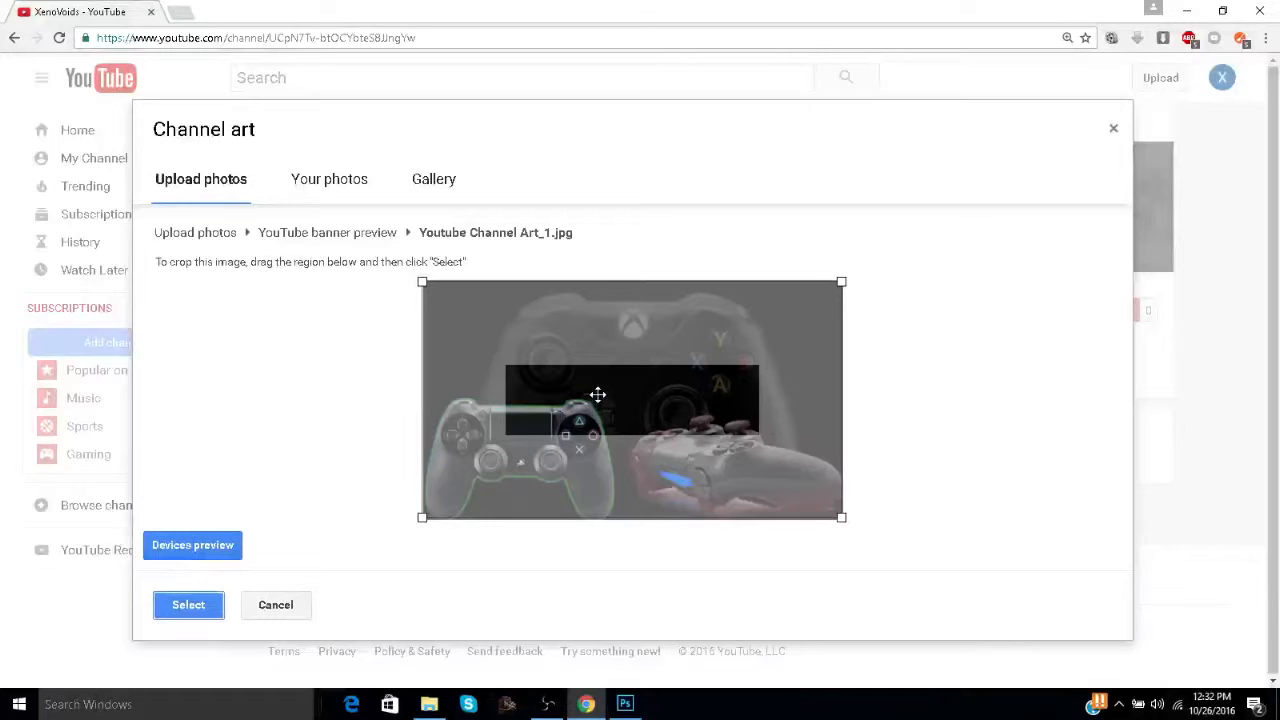
{"action": "left_click_drag", "start_coordinate": [597, 395], "coordinate": [593, 418]}
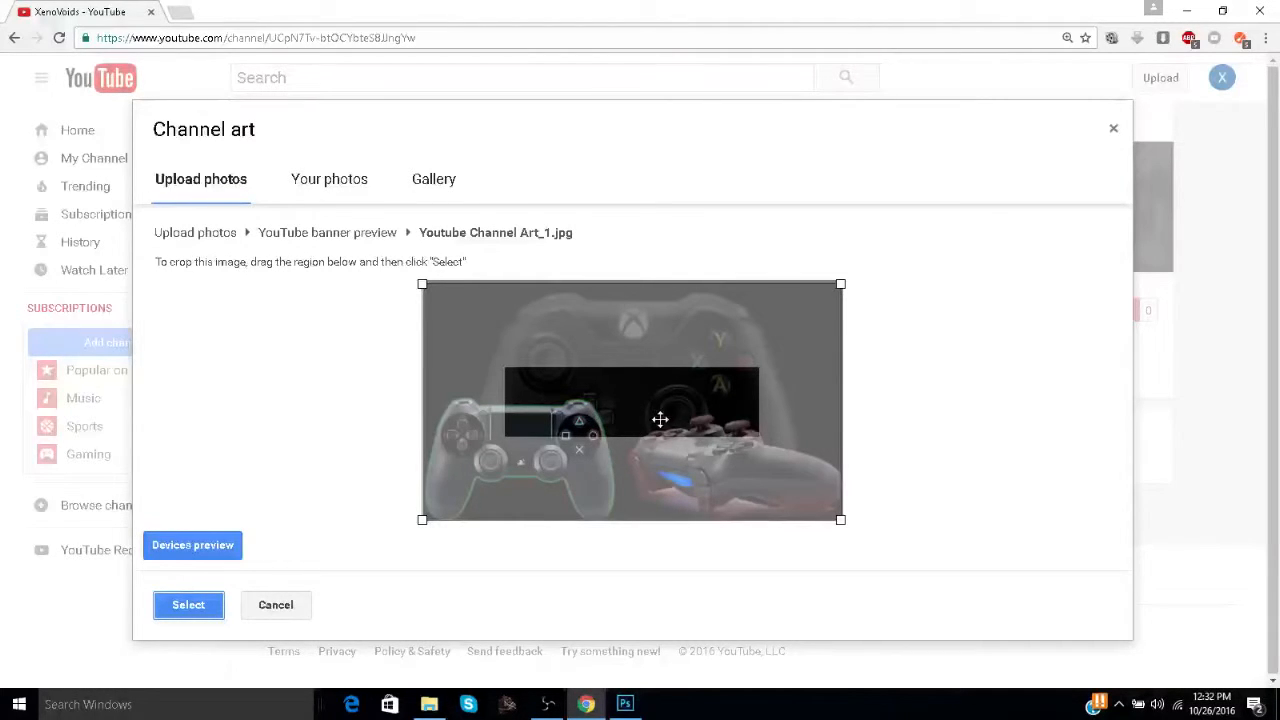
{"action": "left_click_drag", "start_coordinate": [640, 409], "coordinate": [640, 343]}
{"action": "left_click_drag", "start_coordinate": [634, 397], "coordinate": [634, 446]}
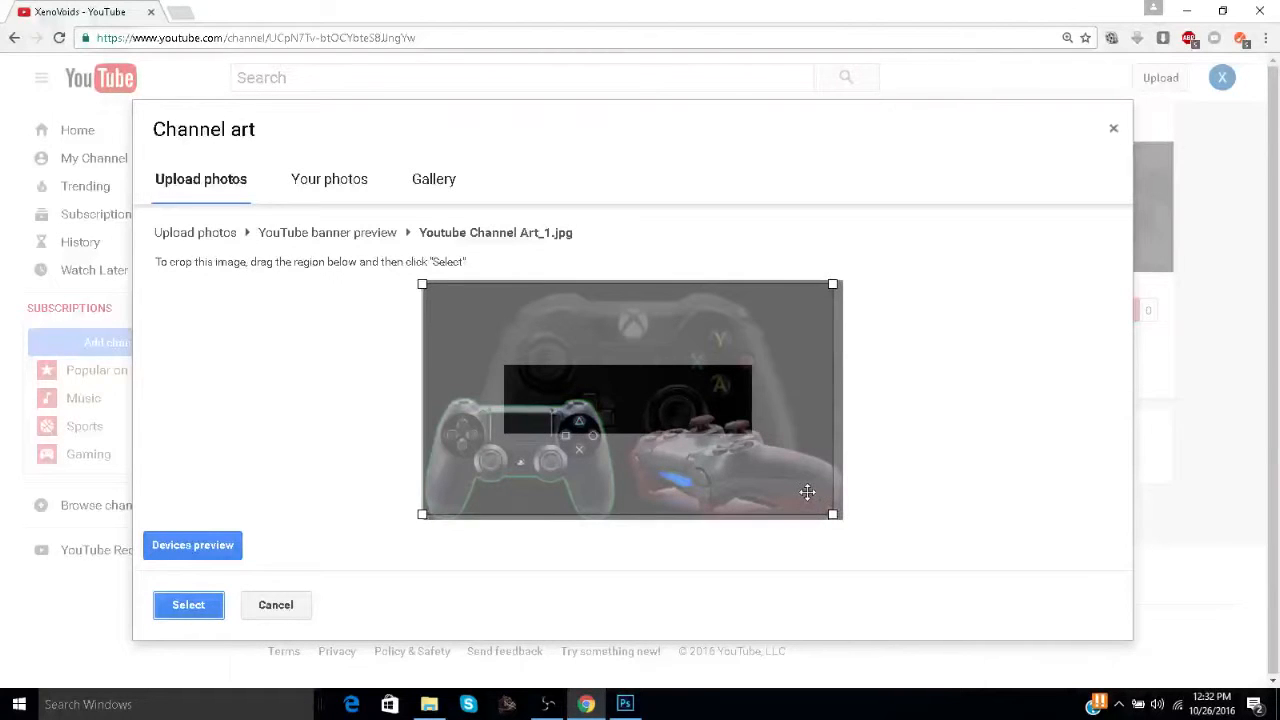
{"action": "left_click_drag", "start_coordinate": [660, 397], "coordinate": [674, 430]}
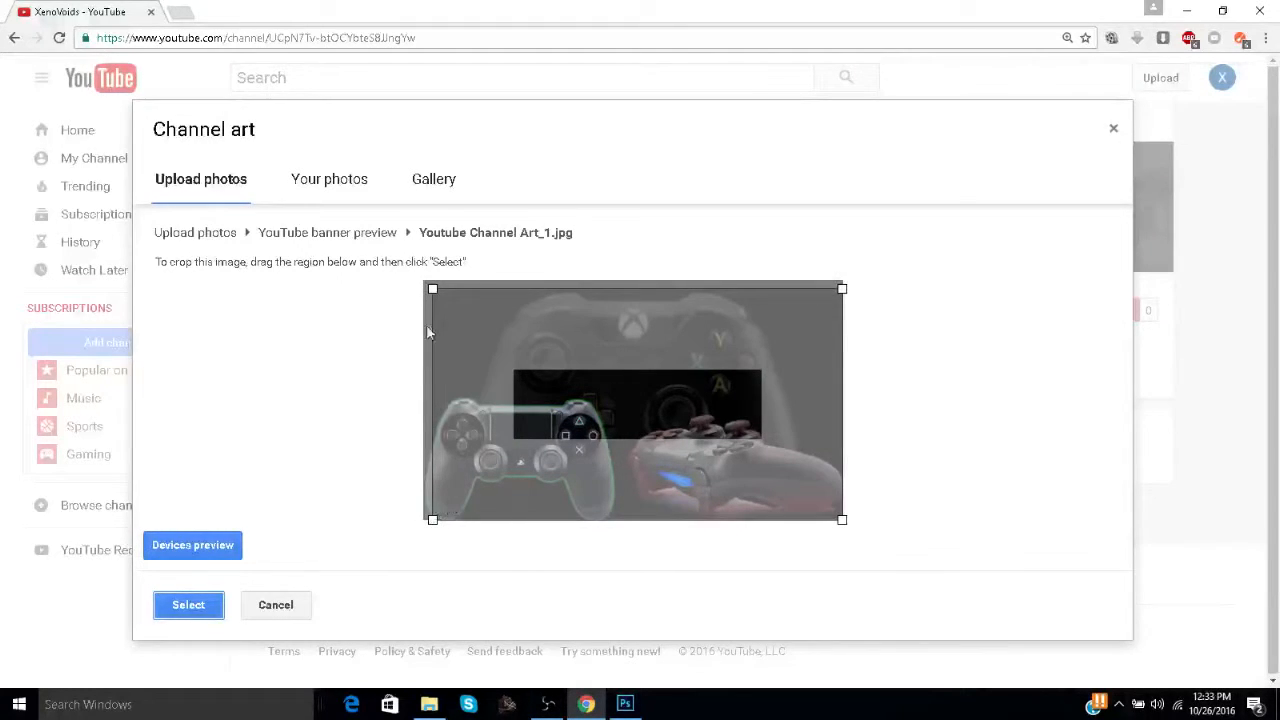
{"action": "left_click_drag", "start_coordinate": [637, 409], "coordinate": [645, 434]}
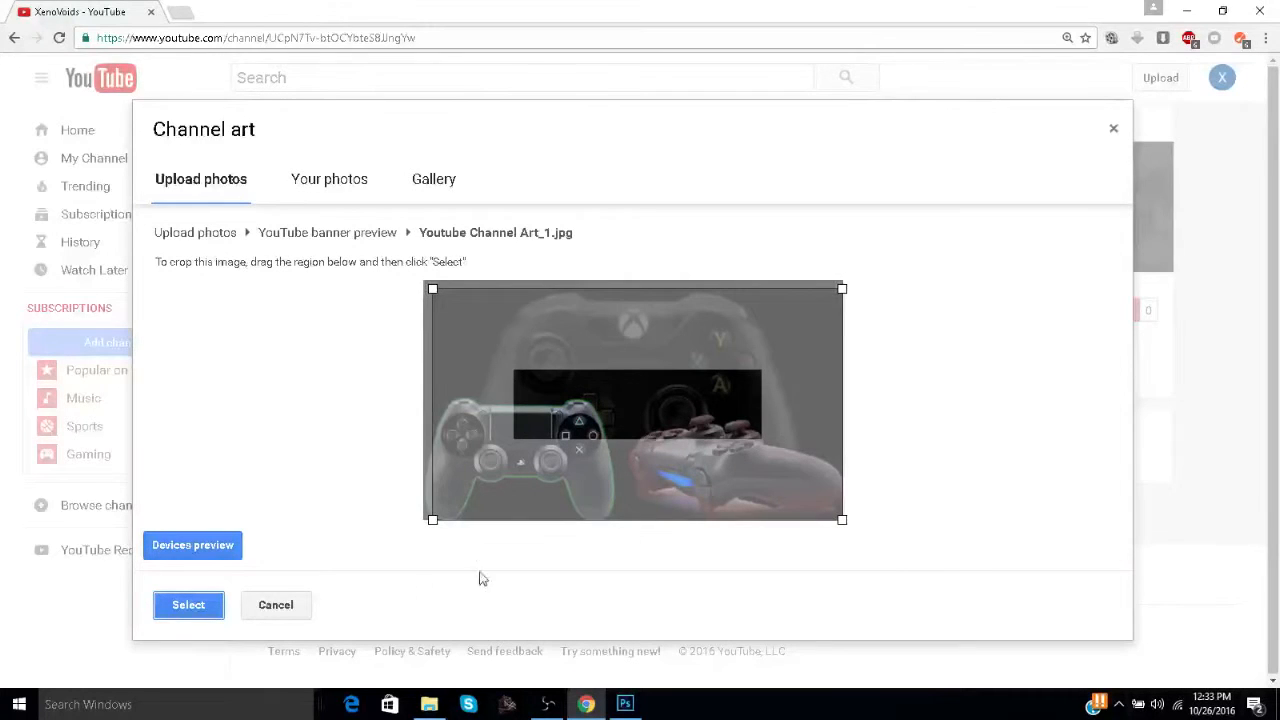
Preview the cropped channel art on desktop, TV and mobile, and apply it to the channel.
{"action": "left_click", "coordinate": [225, 545]}
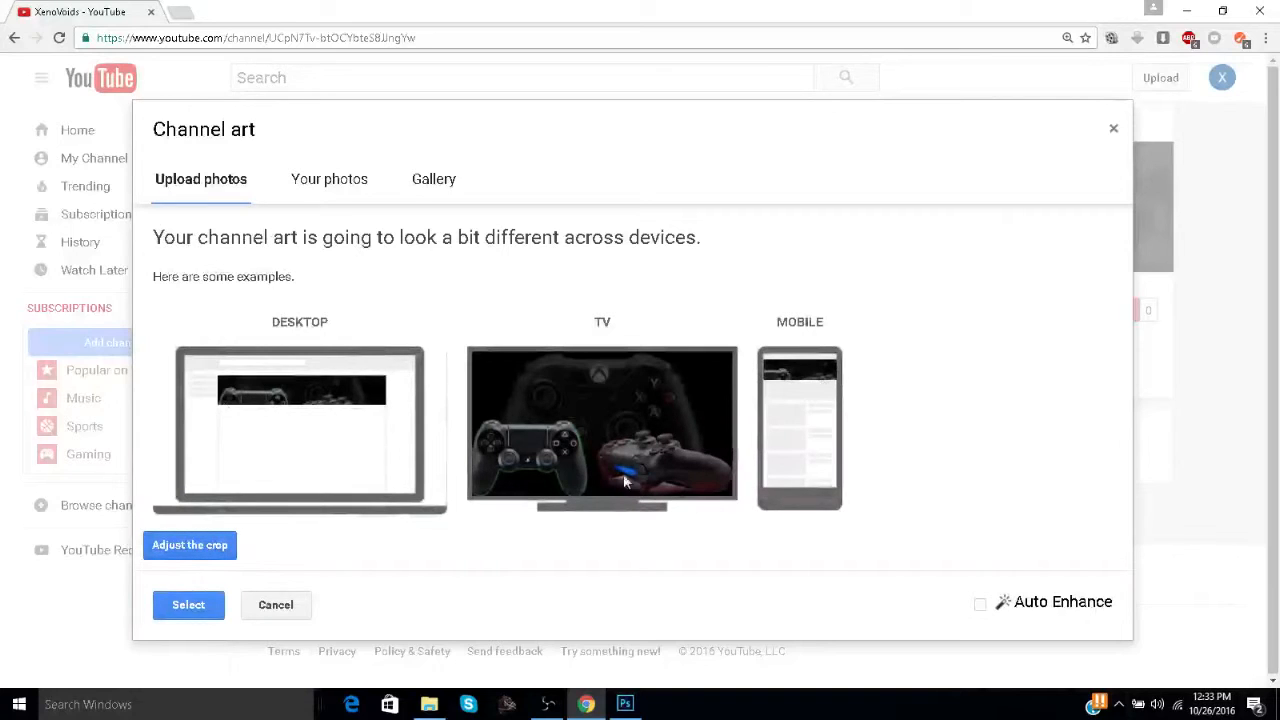
{"action": "left_click", "coordinate": [189, 605]}
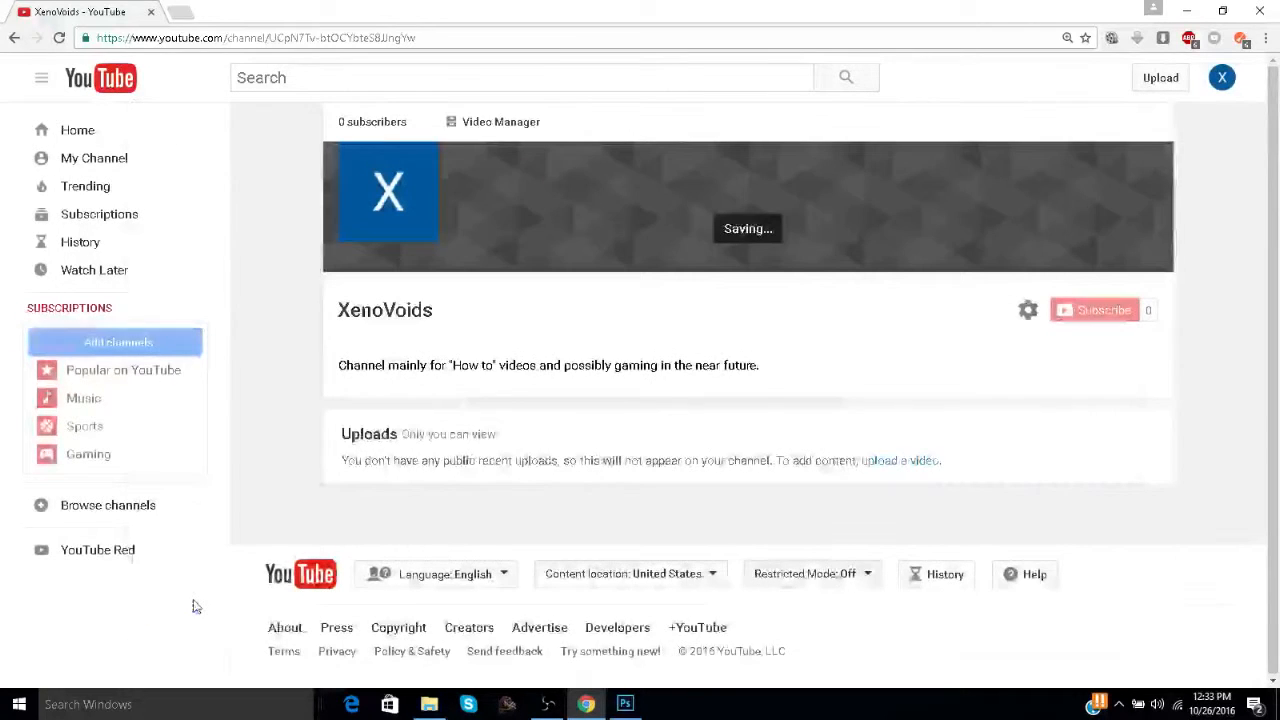
{"action": "mouse_move", "coordinate": [554, 246]}
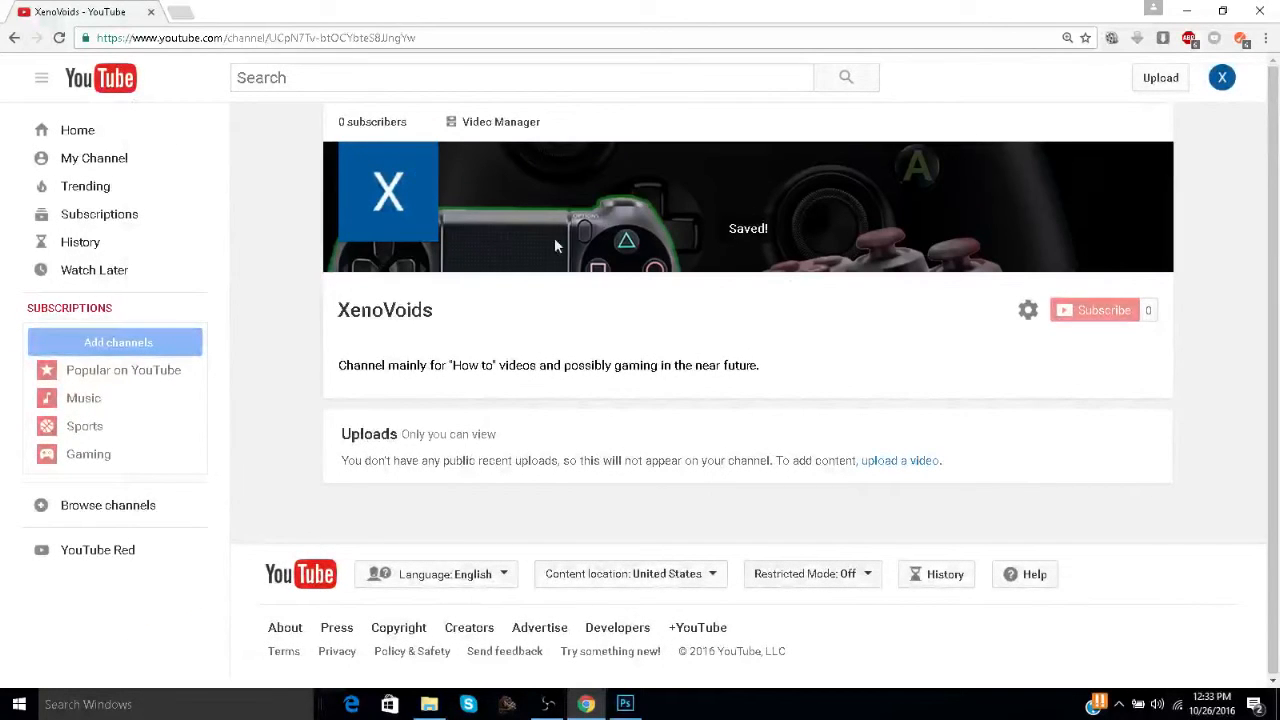